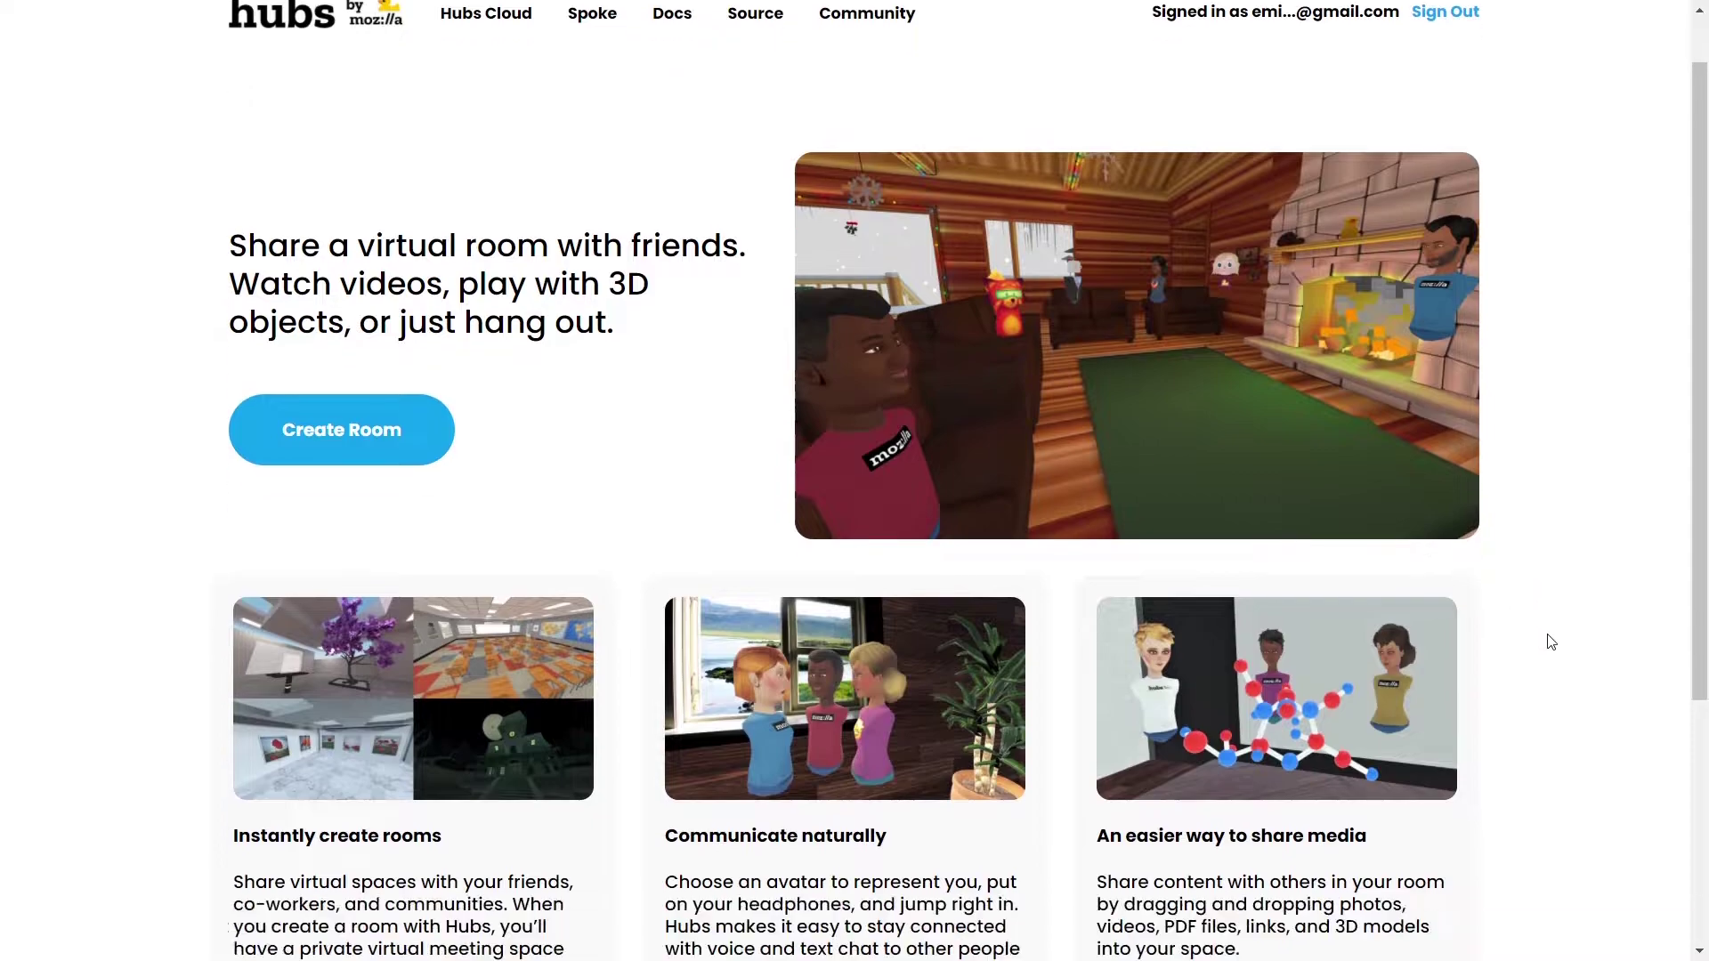
# - Go to the Spoke site from the Hubs page and get started to reach the Projects page
pyautogui.scroll(4, 152, 556)
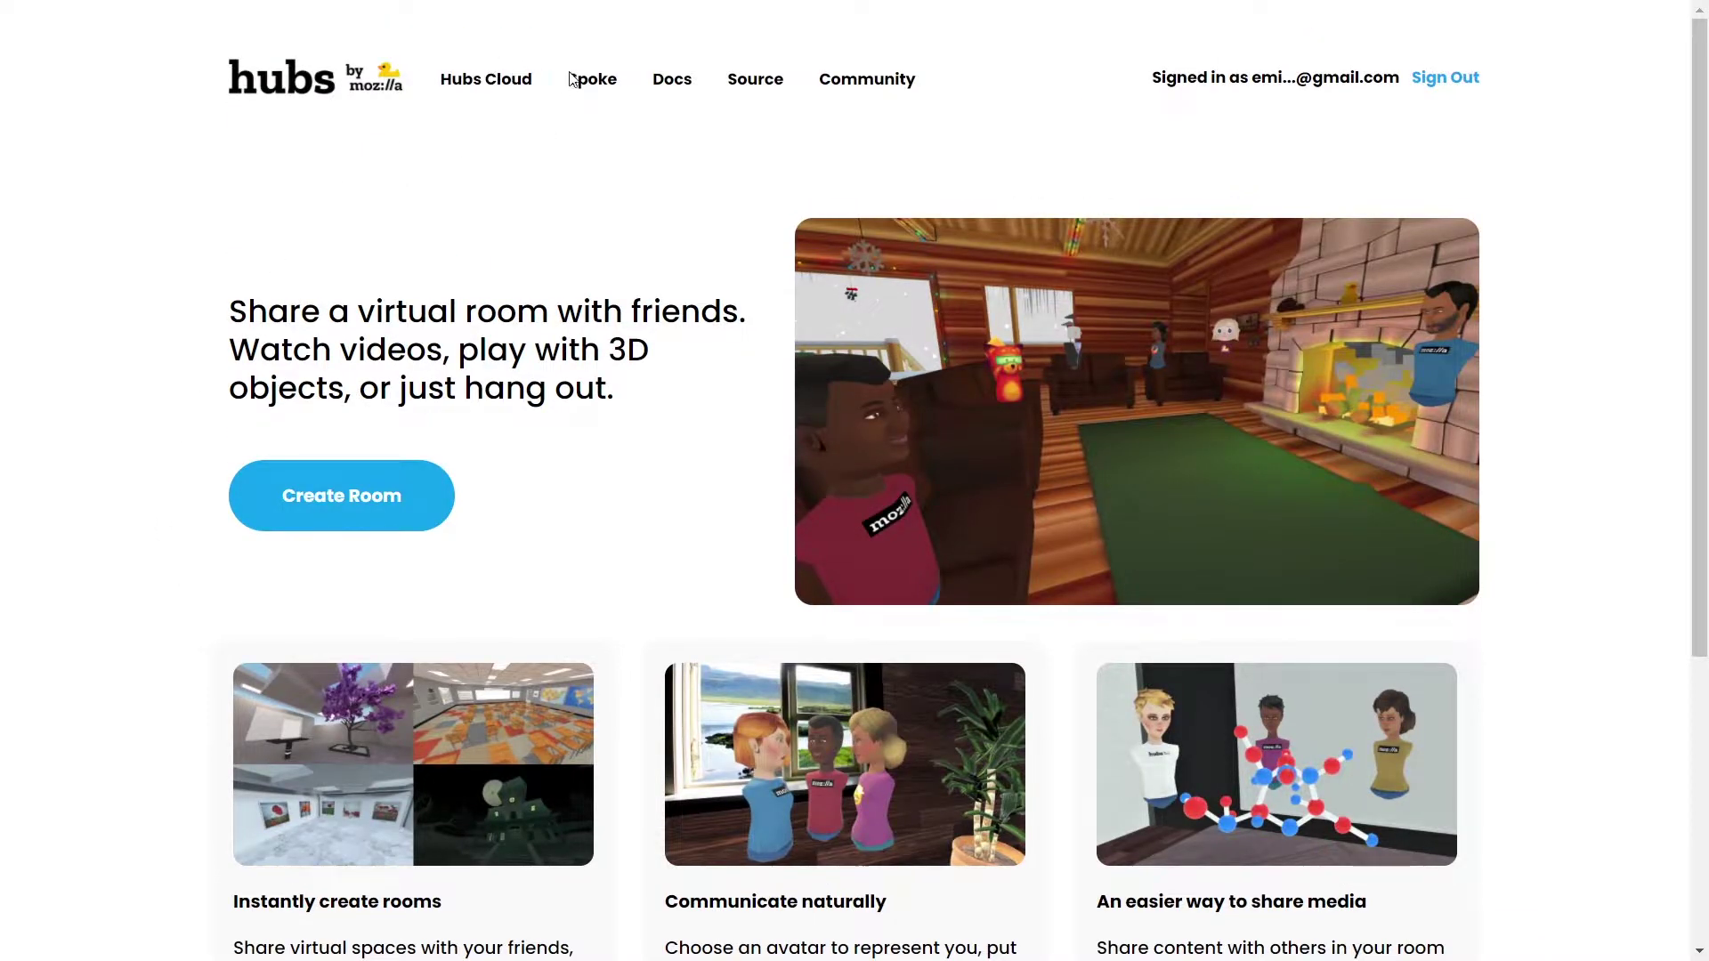
pyautogui.click(611, 87)
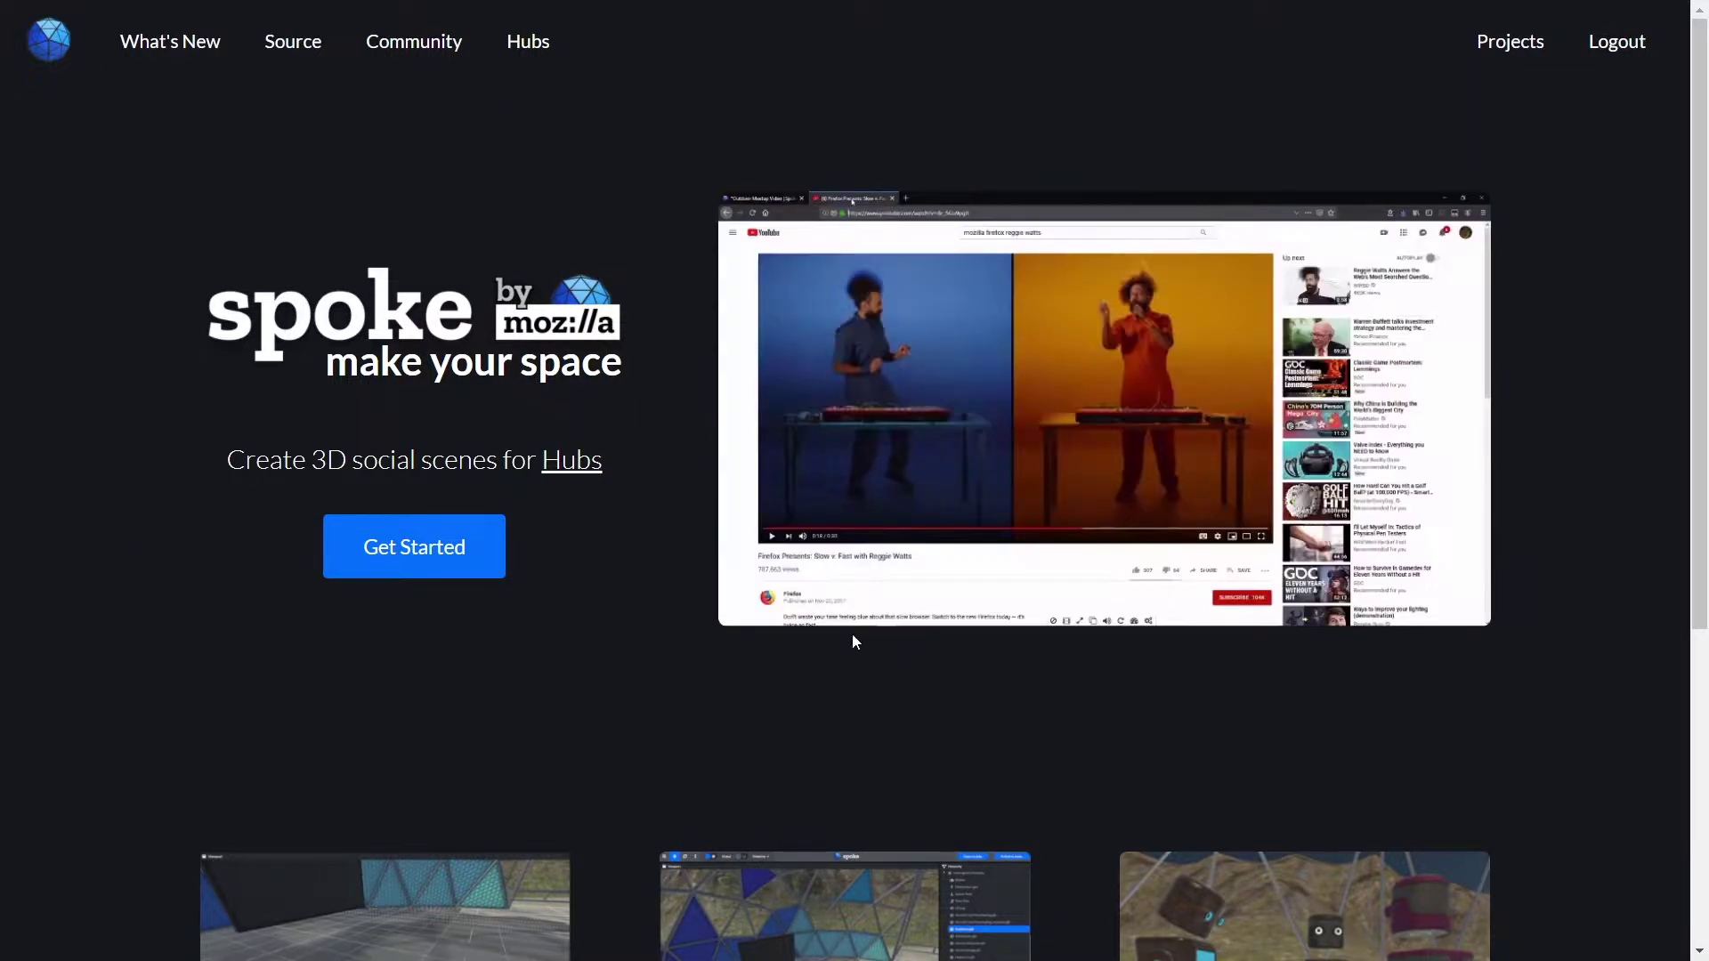
pyautogui.click(465, 546)
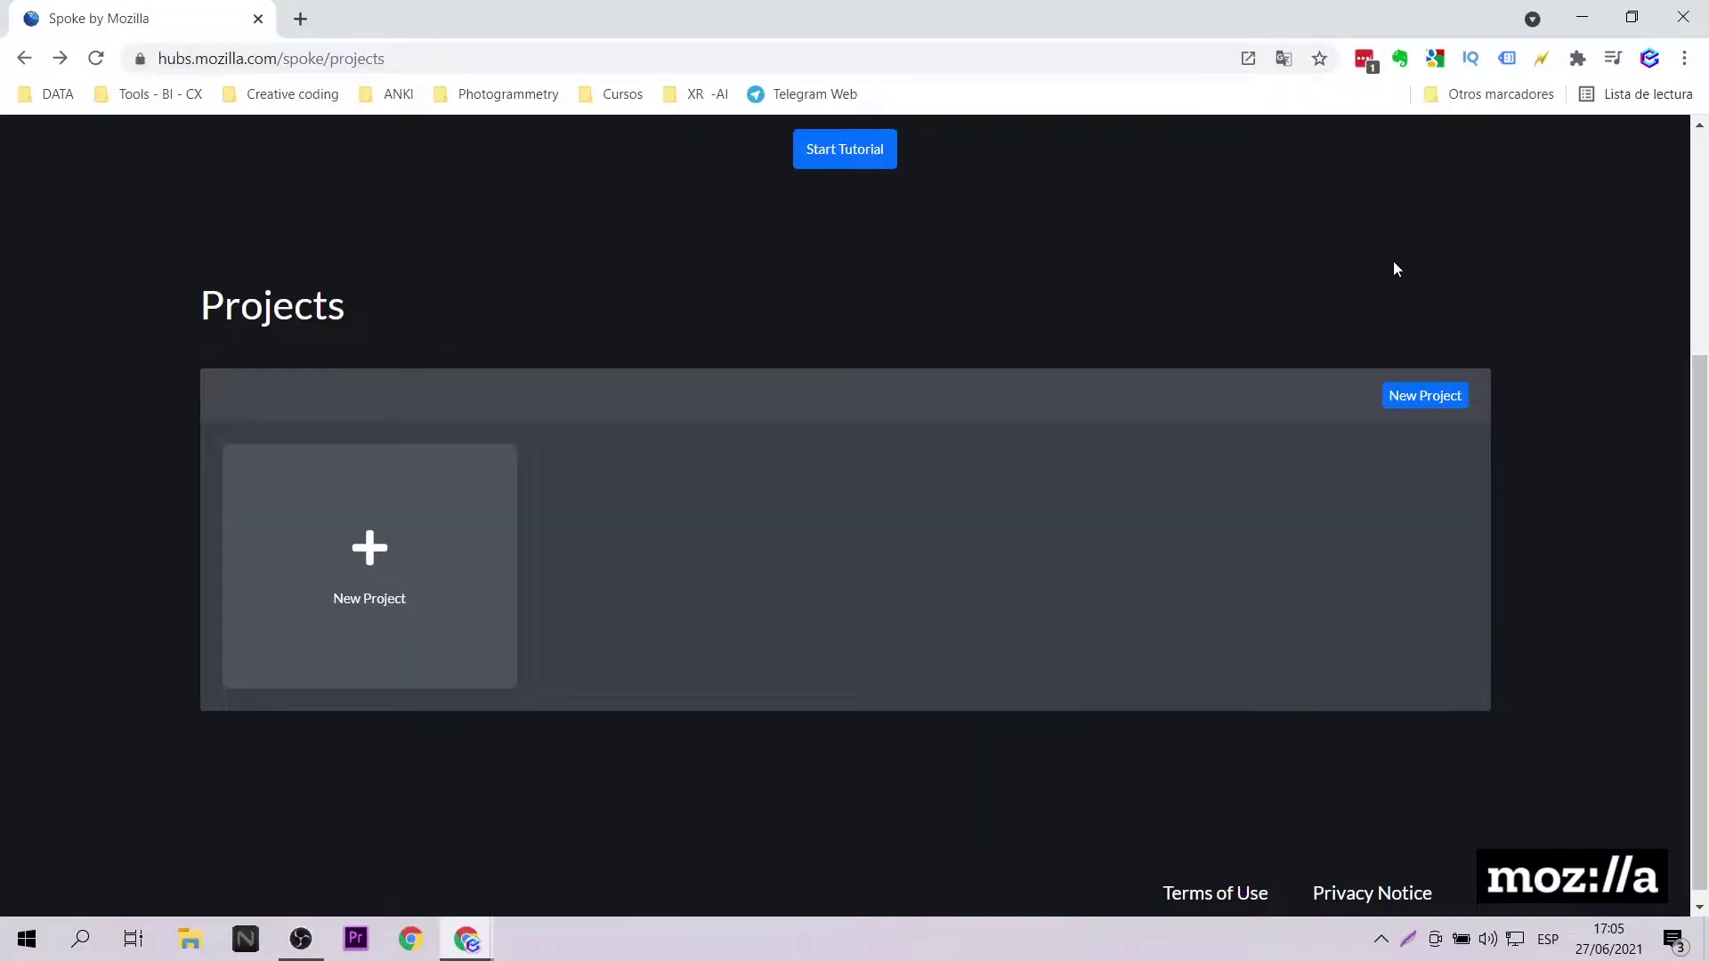
# - Start a new project from the Projects page
pyautogui.scroll(-1, 1539, 407)
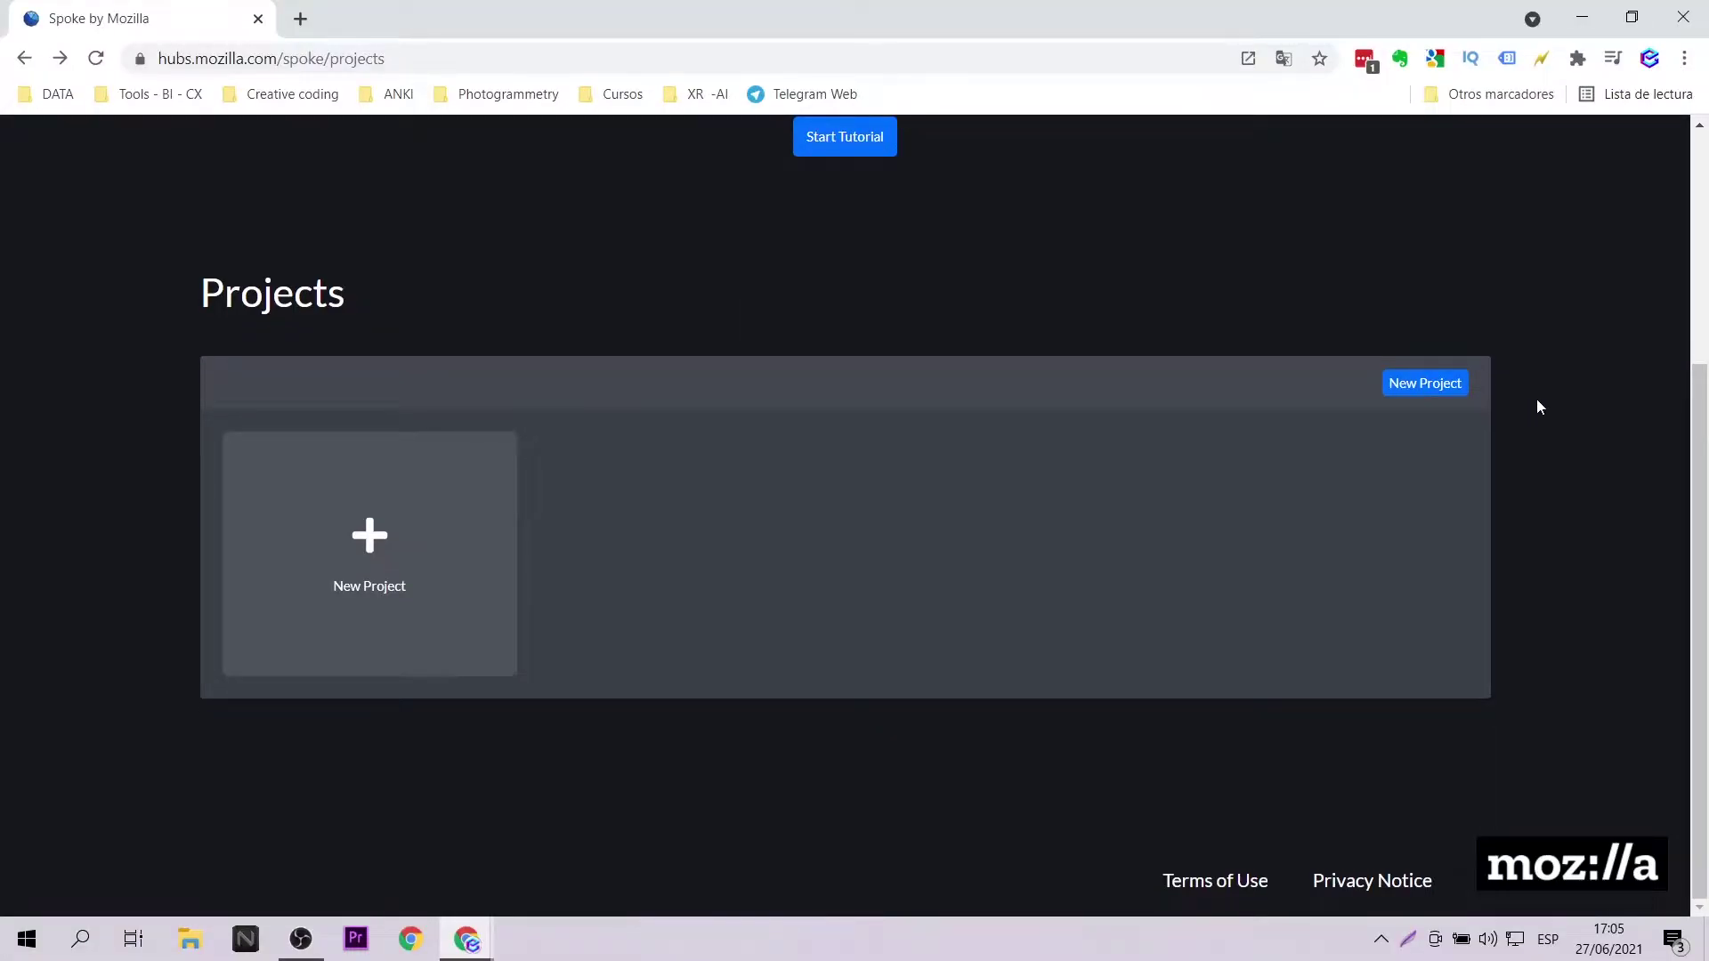
pyautogui.scroll(4, 1541, 397)
pyautogui.scroll(-4, 1559, 393)
pyautogui.scroll(2, 1559, 392)
pyautogui.scroll(1, 1559, 398)
pyautogui.scroll(-1, 1559, 398)
pyautogui.click(359, 620)
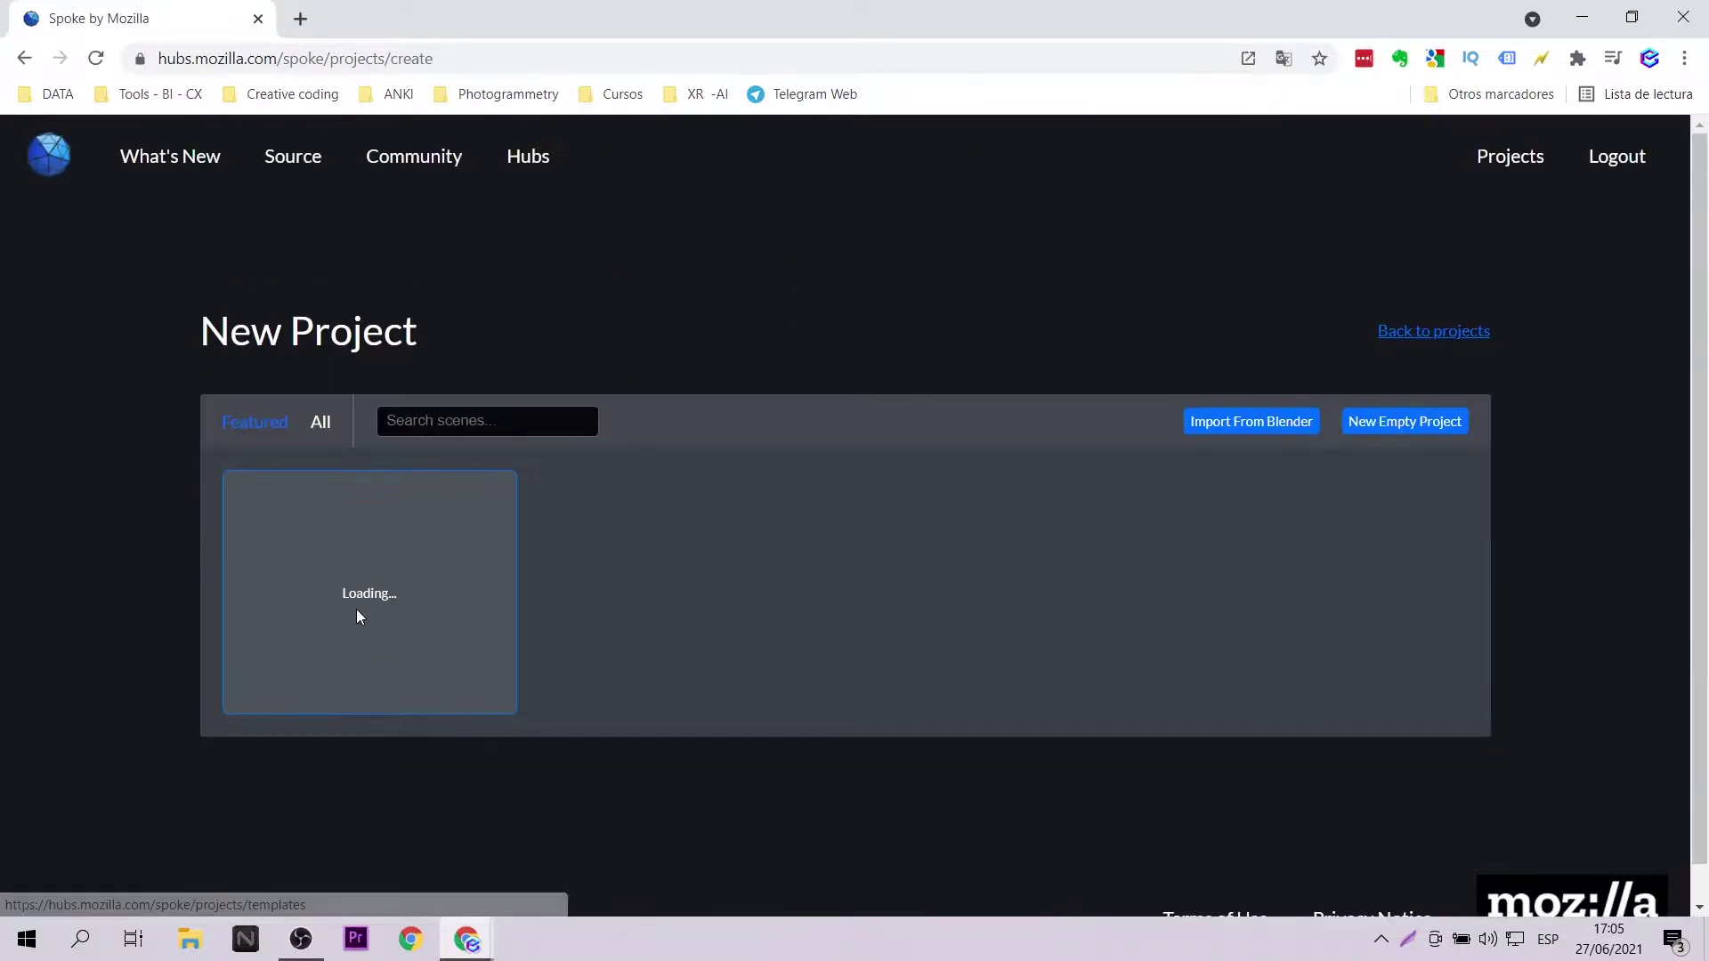
# - Browse the featured scene templates and create the project from Hello WebXR Main Hall
pyautogui.scroll(-5, 1572, 514)
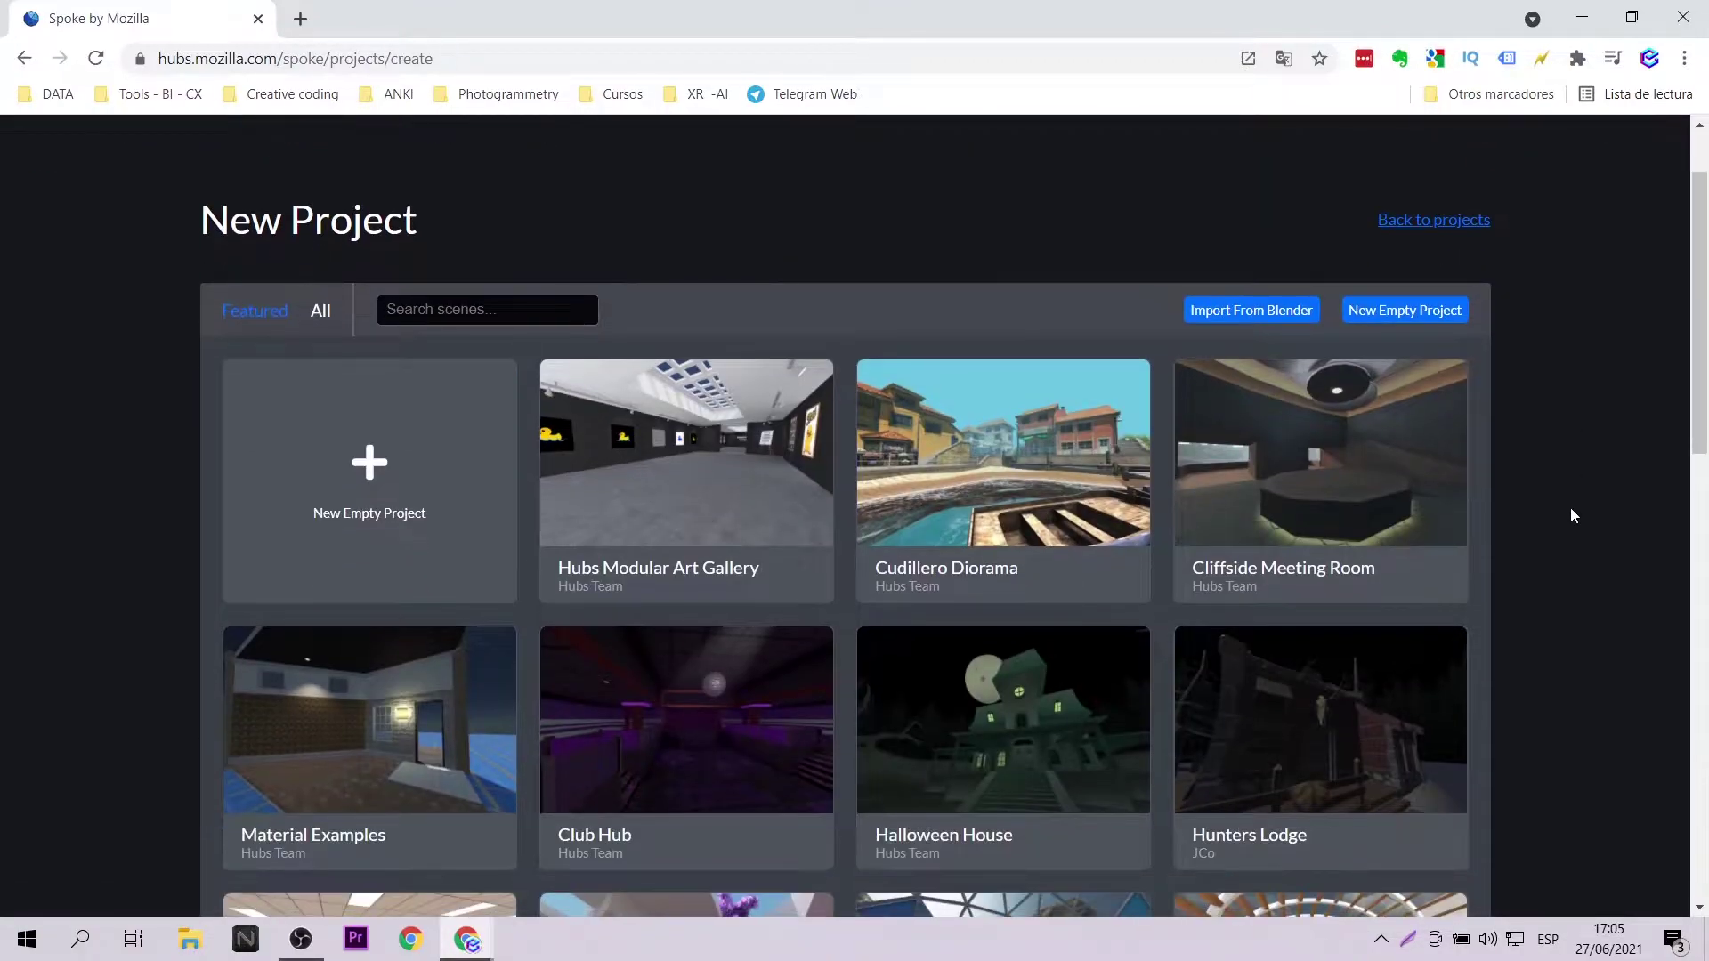
pyautogui.scroll(-5, 1570, 515)
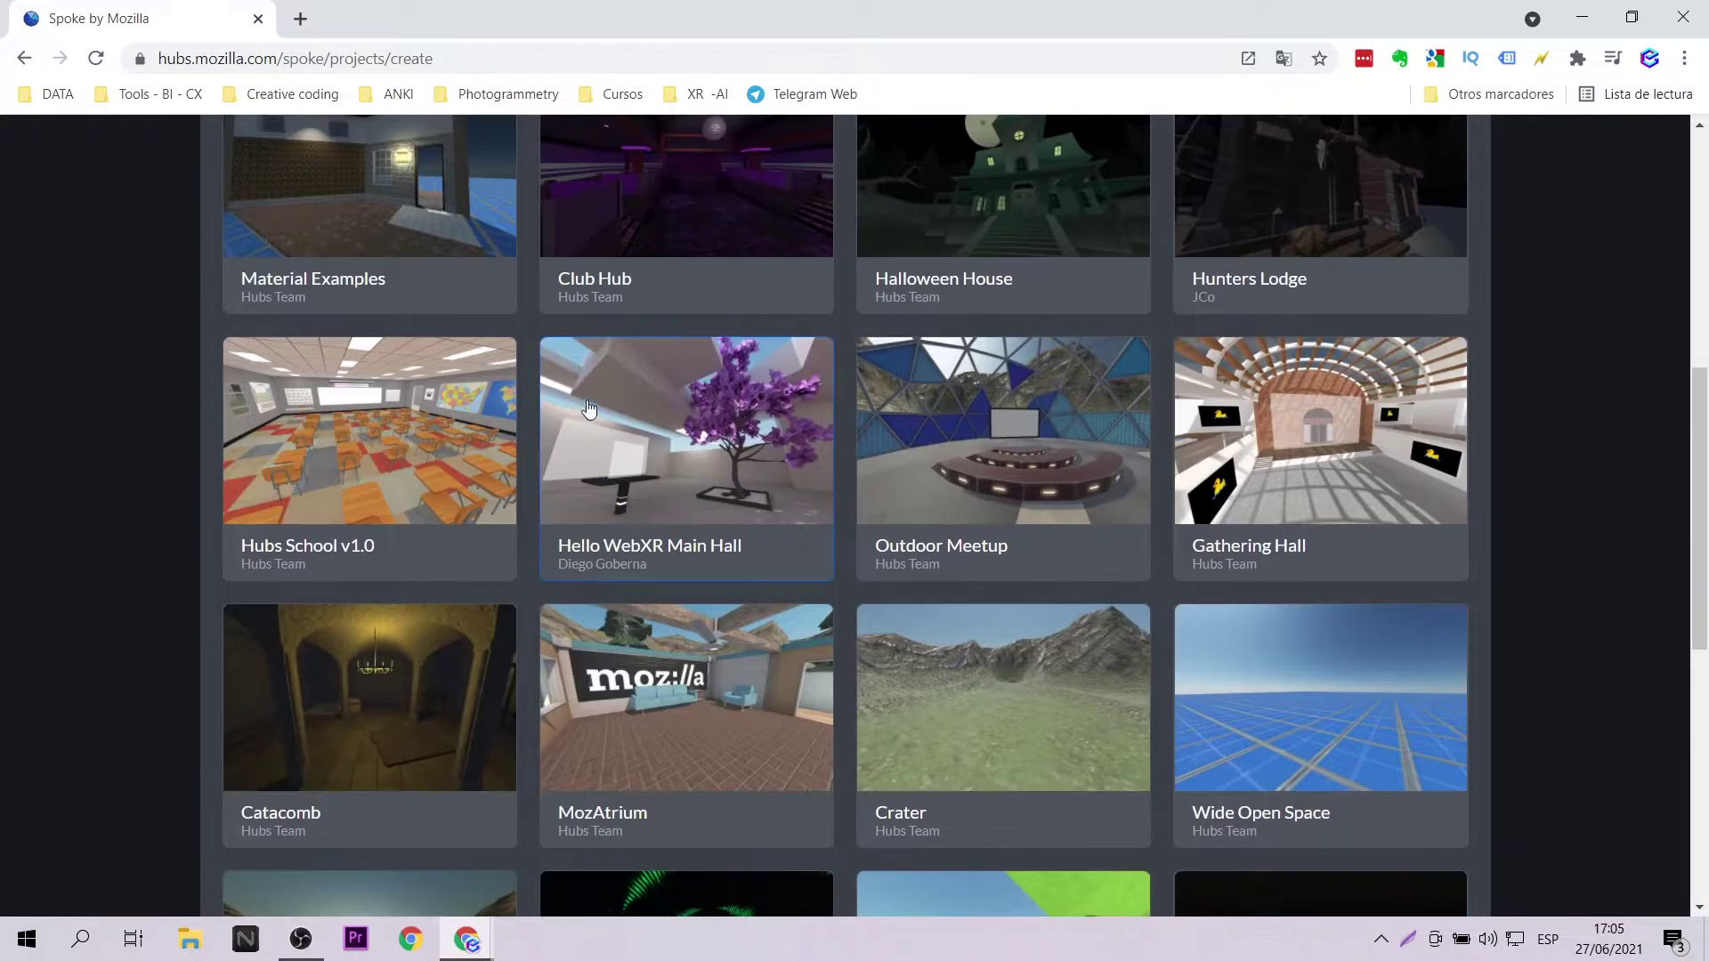
pyautogui.scroll(-5, 623, 395)
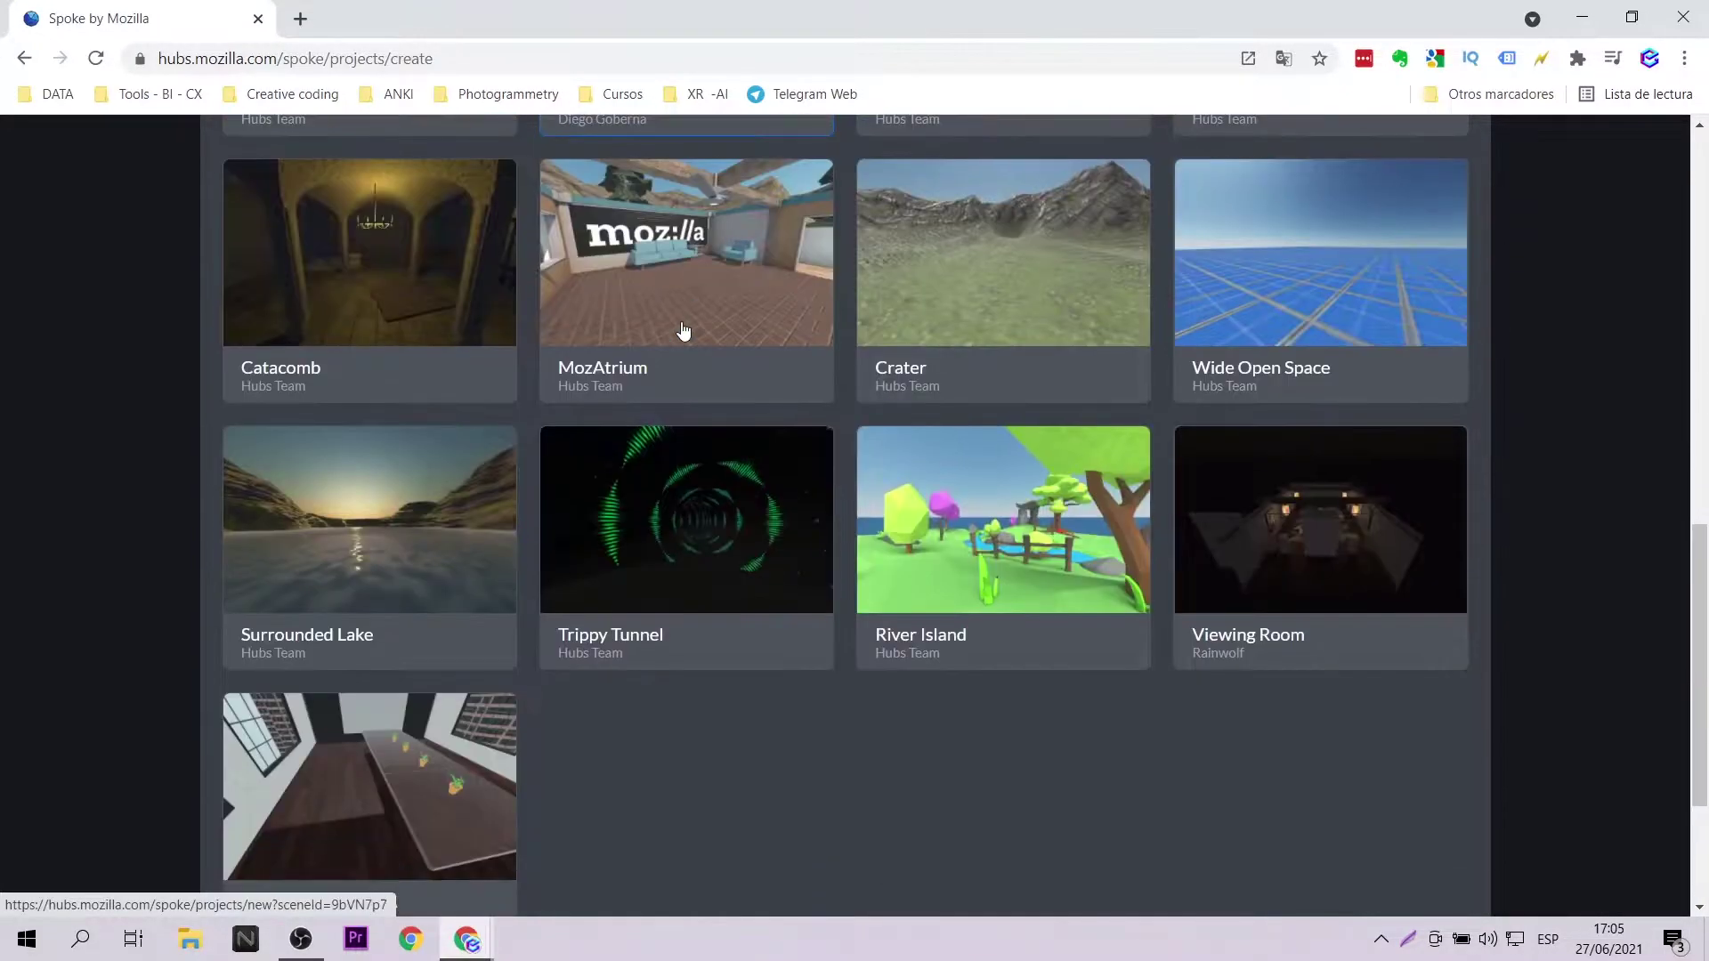
pyautogui.scroll(7, 913, 510)
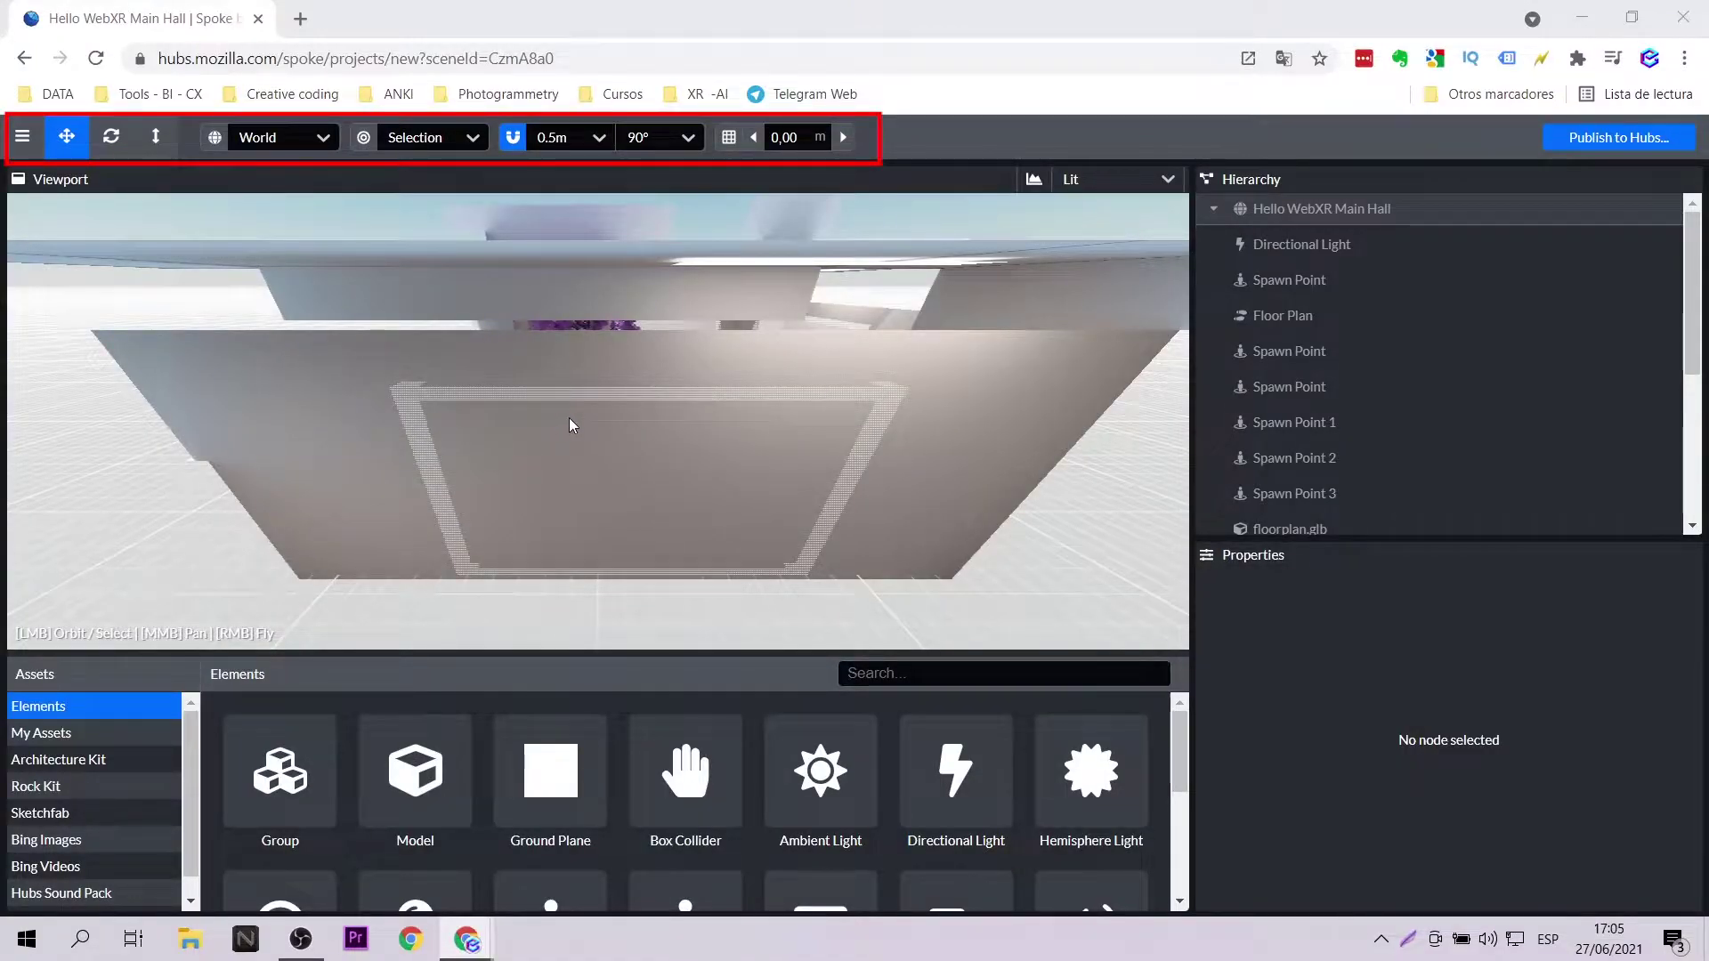
# - Enlarge the Assets area so that a second row of elements fits
pyautogui.scroll(1, 654, 456)
pyautogui.scroll(2, 653, 456)
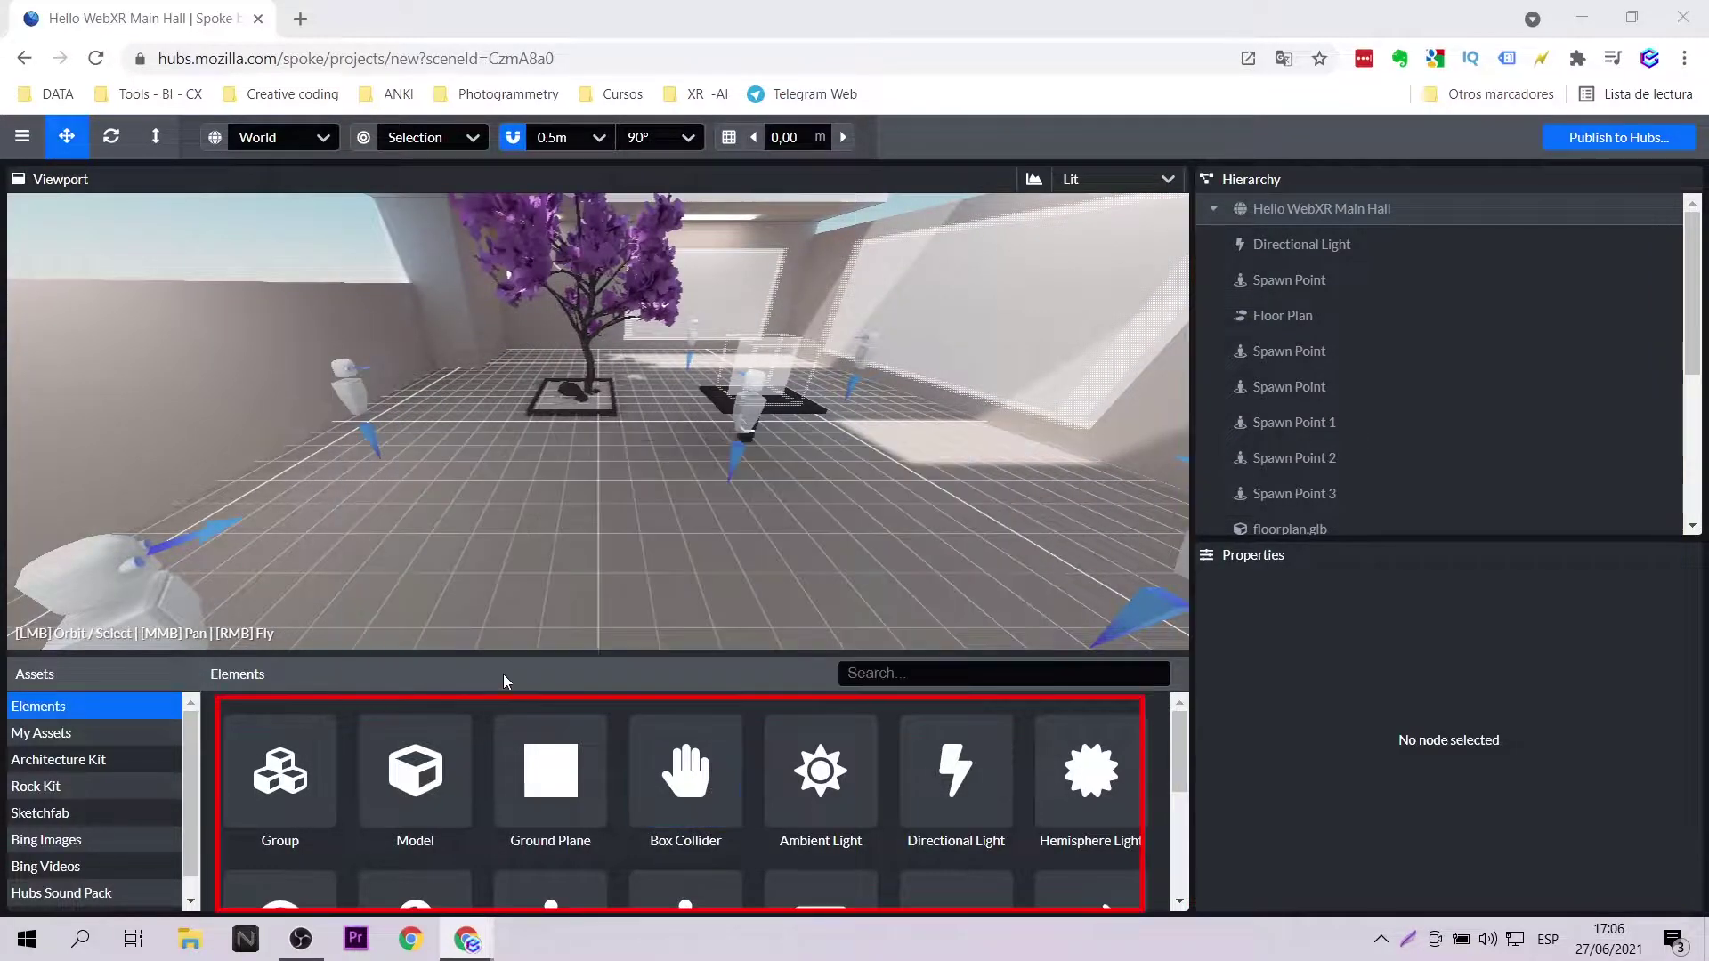
pyautogui.moveTo(398, 654); pyautogui.dragTo(408, 598)
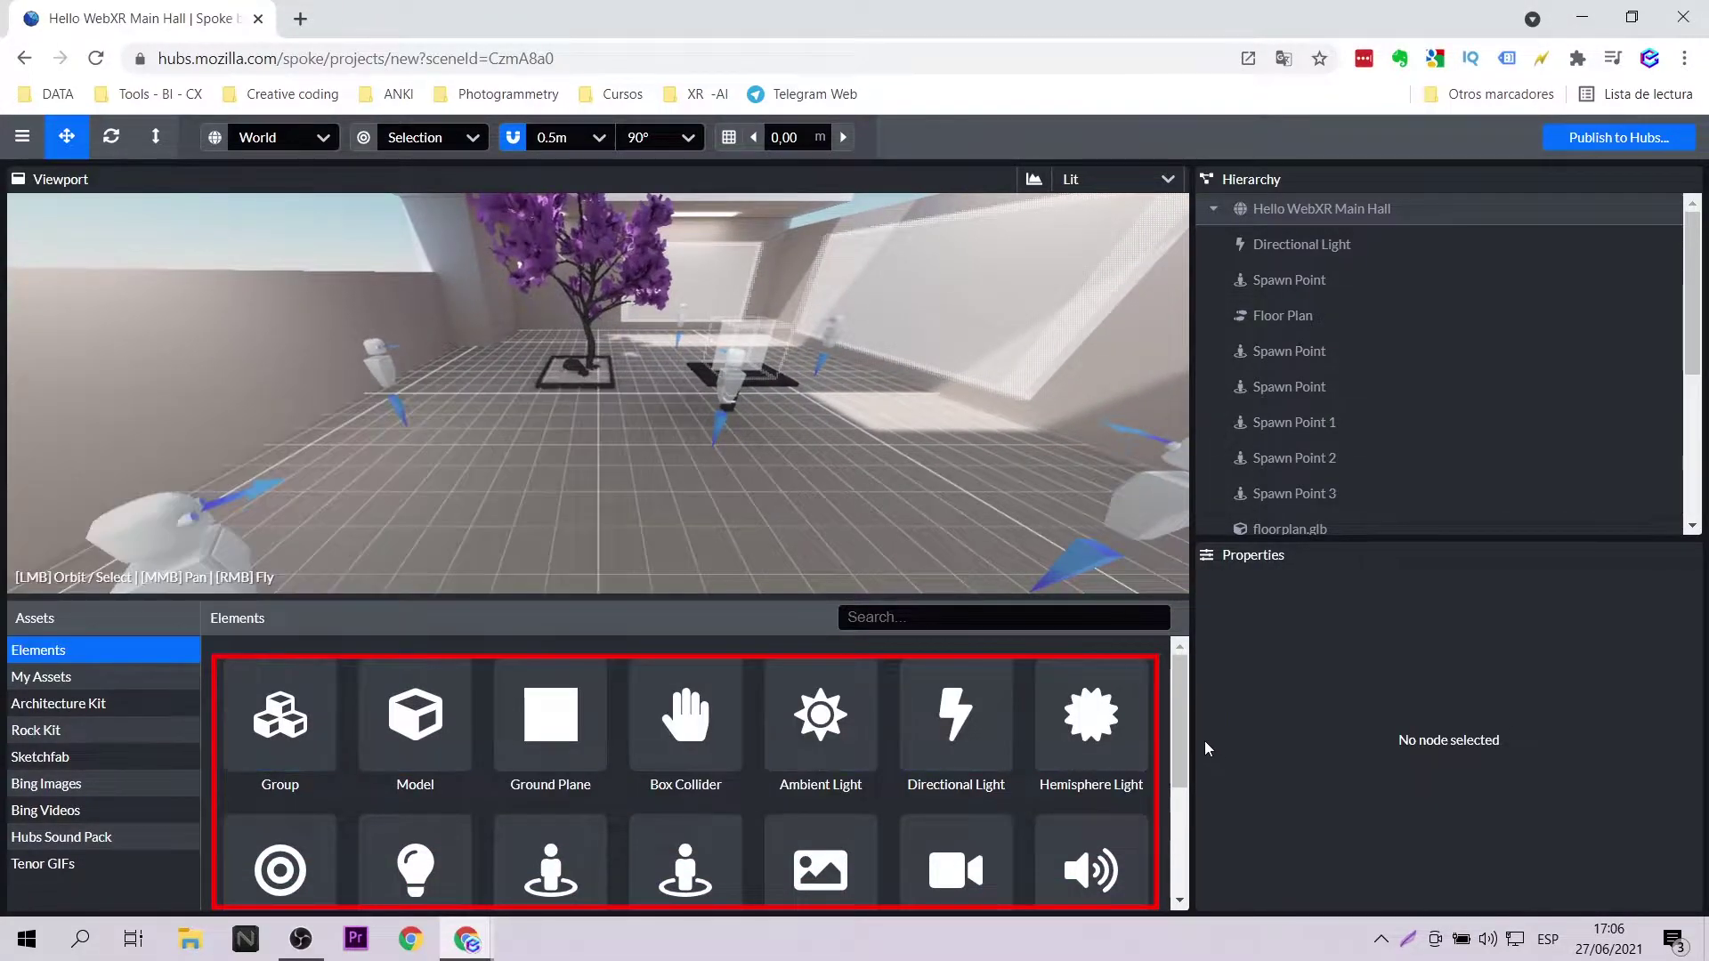
pyautogui.moveTo(1176, 737); pyautogui.dragTo(1181, 666)
# - Delete the purple tree model (tree.glb) from the hall
pyautogui.scroll(3, 859, 345)
pyautogui.moveTo(605, 454)
pyautogui.mouseDown()
pyautogui.moveTo(536, 490)
pyautogui.moveTo(622, 435)
pyautogui.mouseUp()
pyautogui.scroll(2, 622, 436)
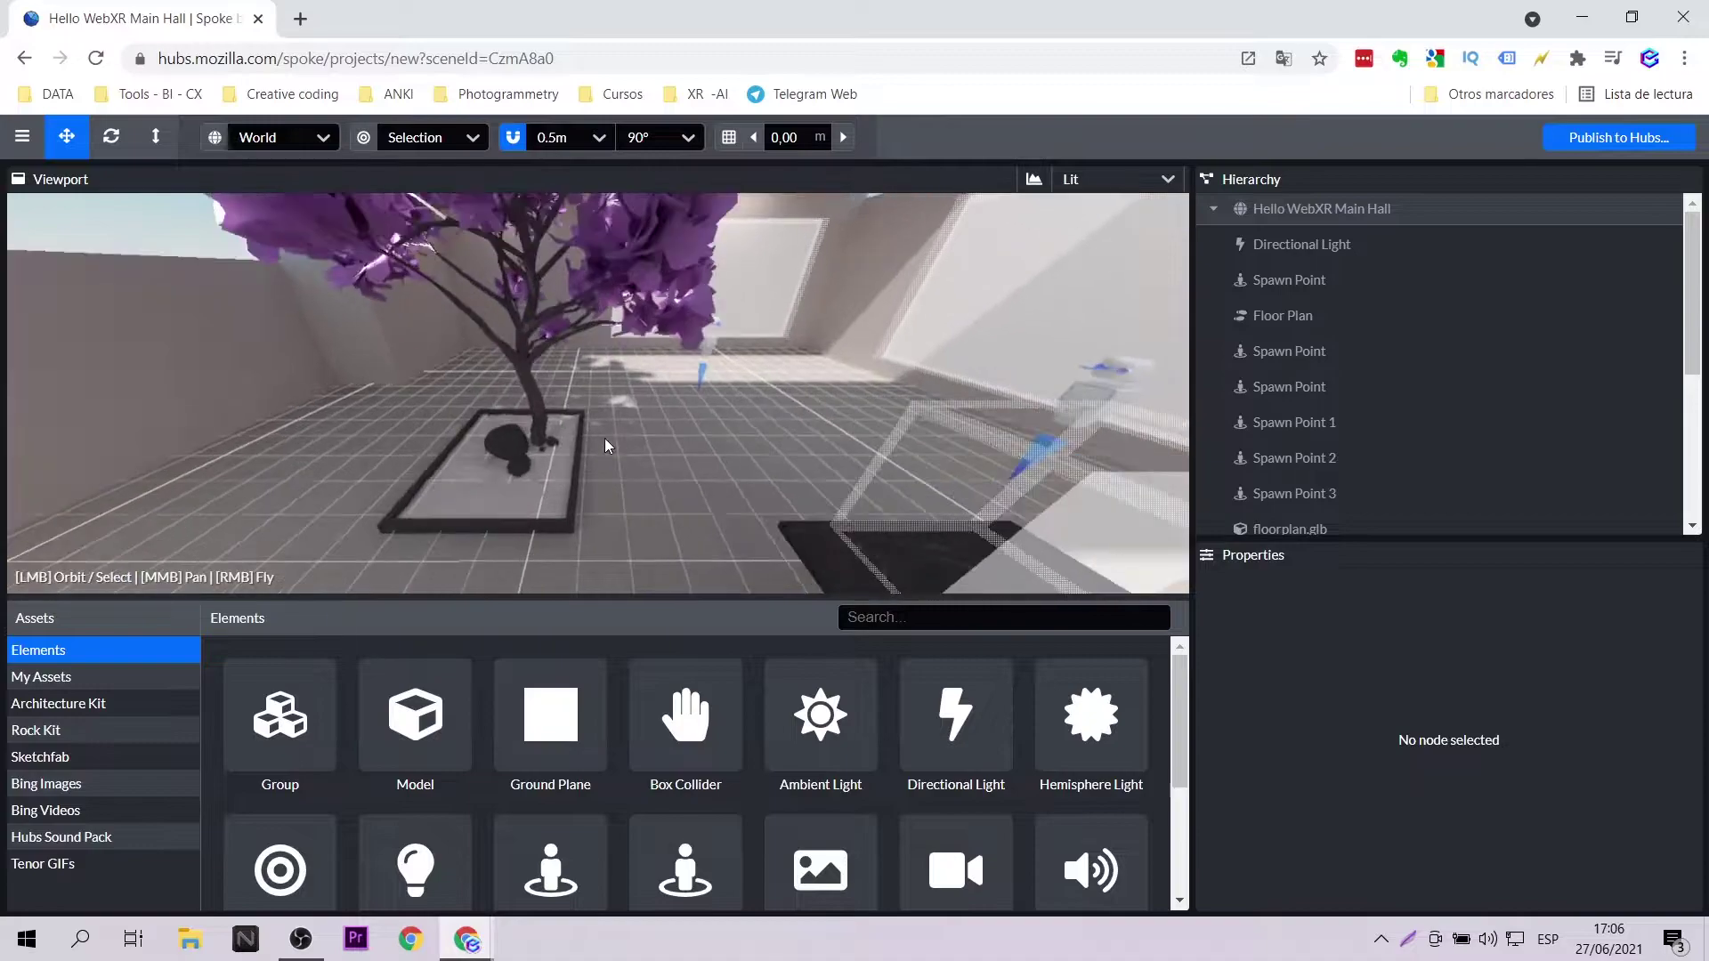
pyautogui.click(541, 429)
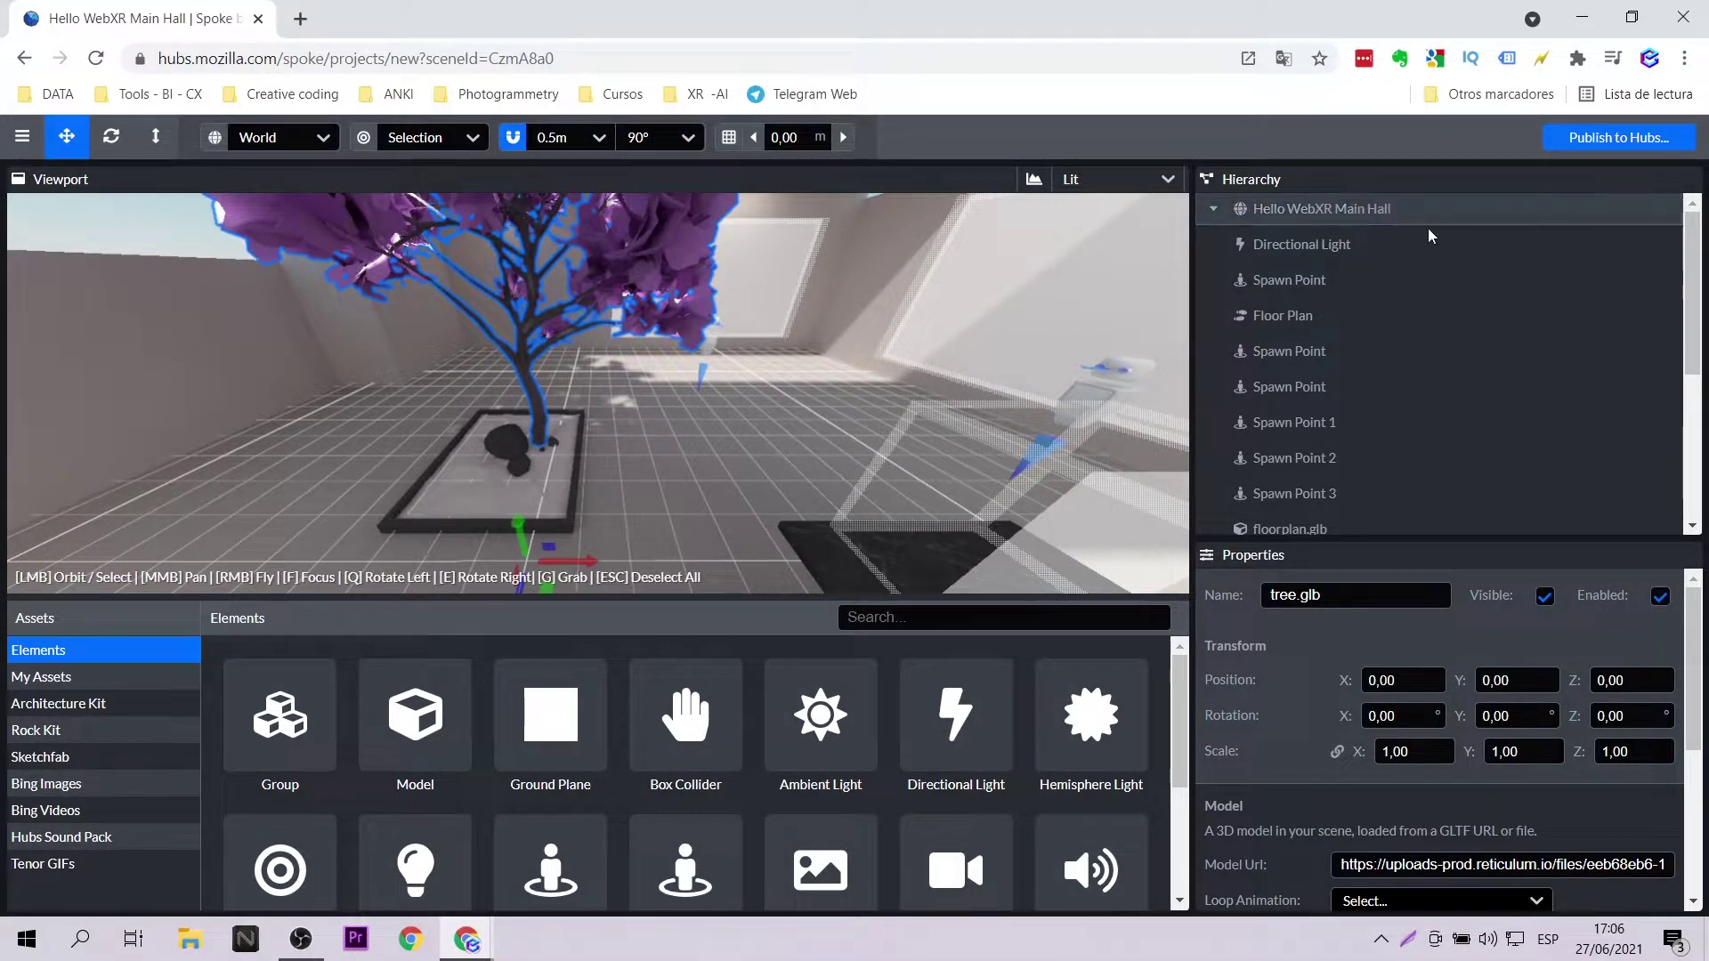
pyautogui.moveTo(1694, 274)
pyautogui.mouseDown()
pyautogui.moveTo(1688, 462)
pyautogui.moveTo(1577, 506)
pyautogui.mouseUp()
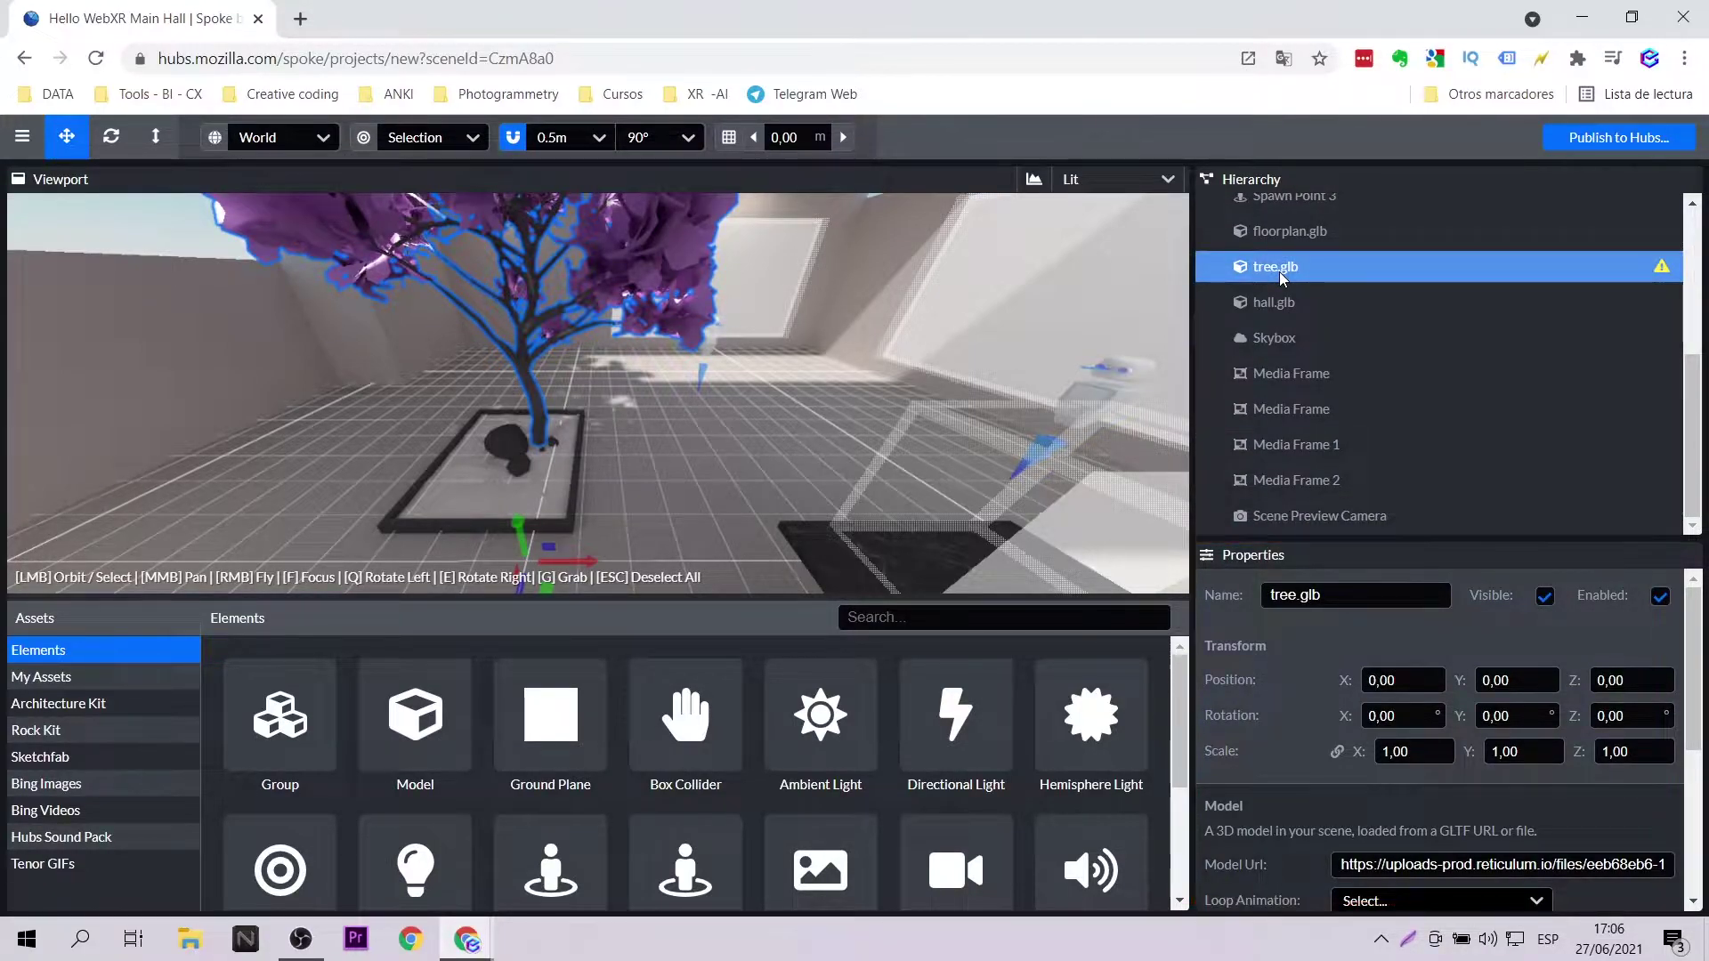
pyautogui.press('Delete')
# - Examine the hall from inside and outside, ending at the wall with the large media frame
pyautogui.scroll(-3, 772, 349)
pyautogui.moveTo(637, 349); pyautogui.dragTo(552, 445, button='middle')
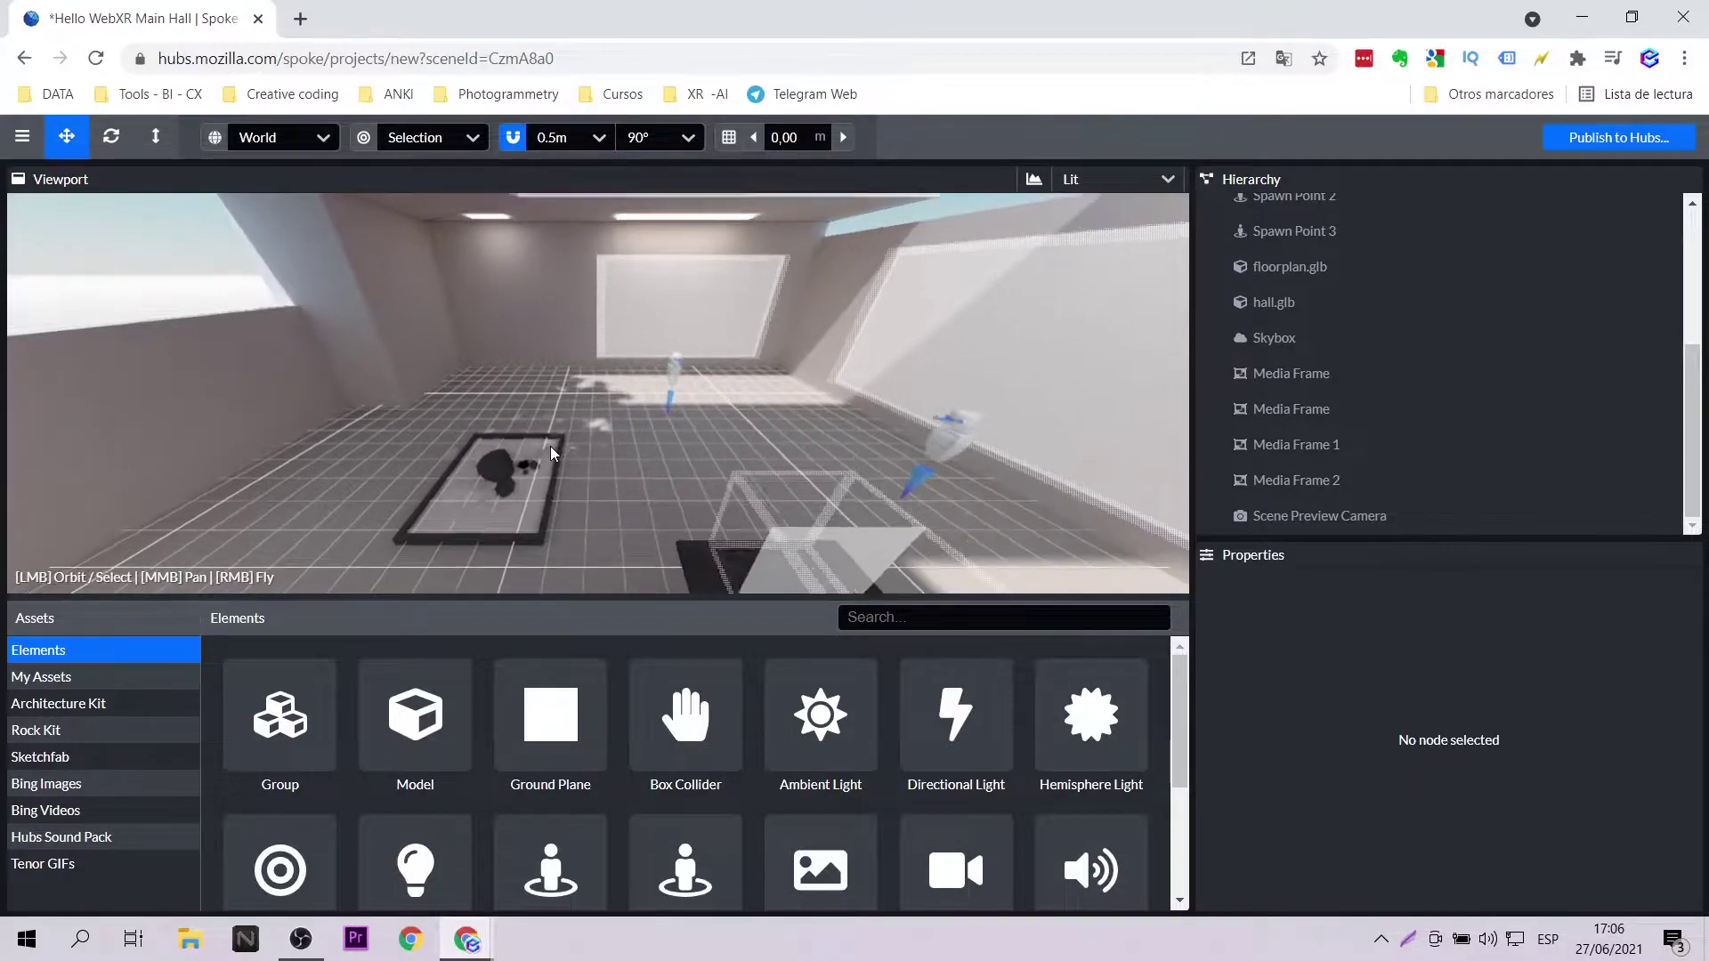
pyautogui.scroll(3, 772, 351)
pyautogui.moveTo(776, 342); pyautogui.dragTo(830, 381)
pyautogui.scroll(-4, 825, 381)
pyautogui.scroll(-5, 790, 364)
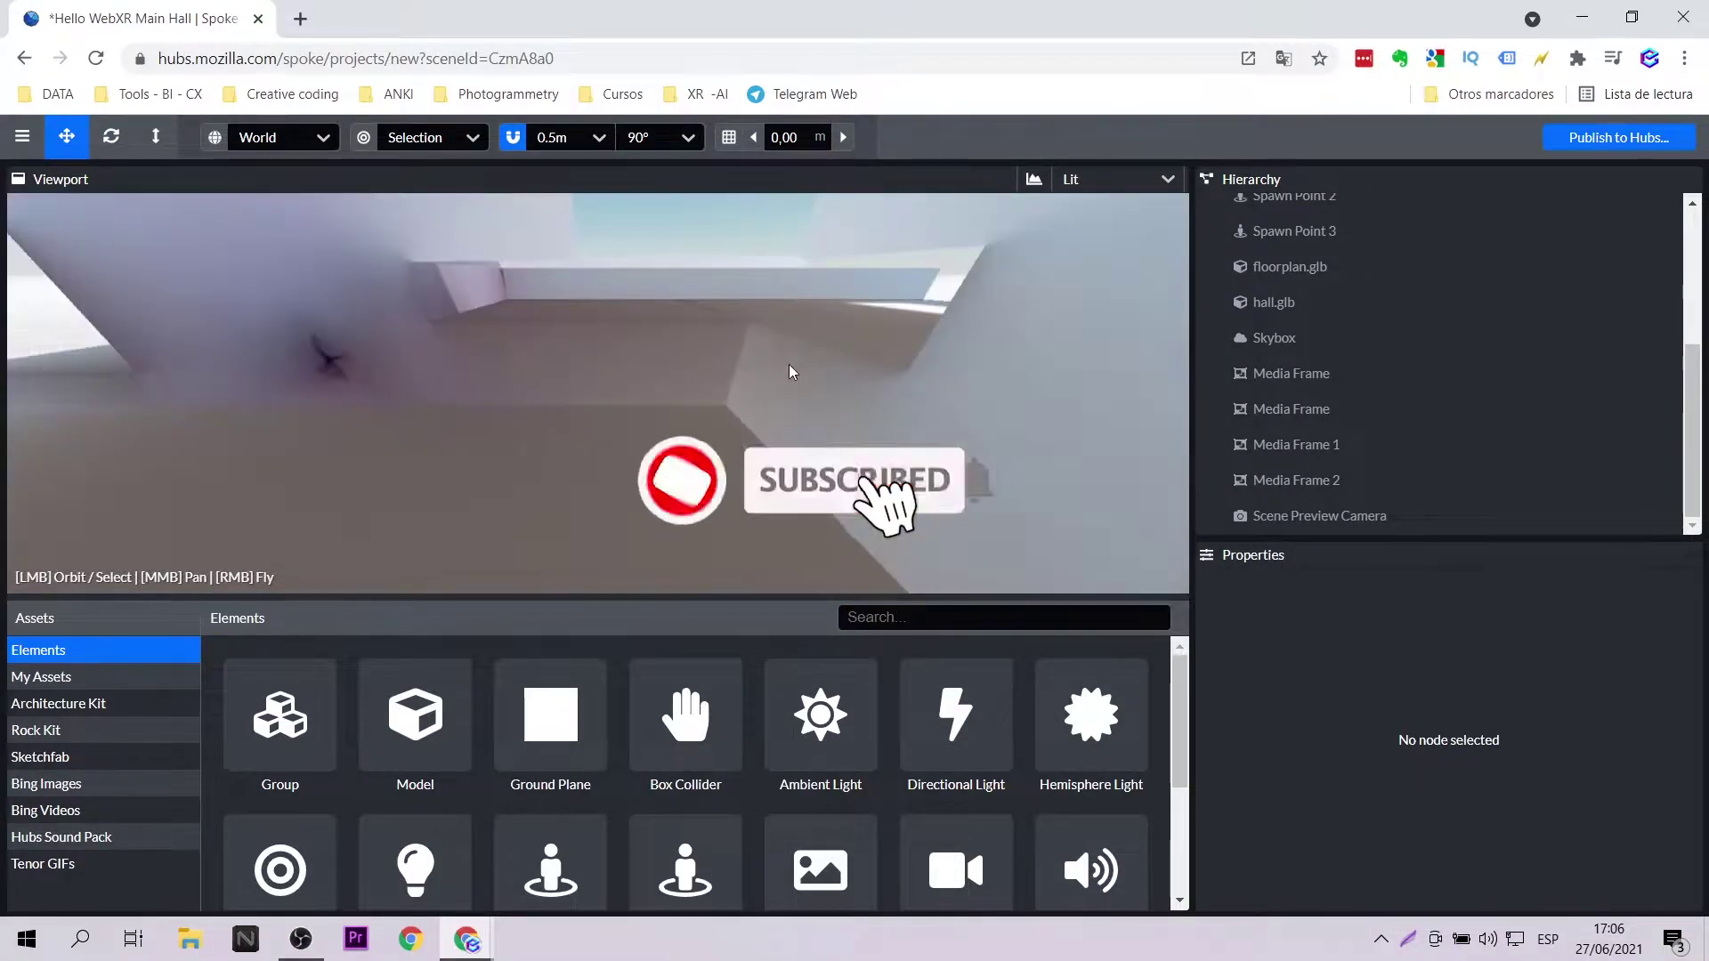
pyautogui.scroll(-3, 757, 329)
pyautogui.scroll(-3, 712, 344)
pyautogui.moveTo(712, 344); pyautogui.dragTo(602, 428, button='middle')
pyautogui.scroll(5, 614, 356)
pyautogui.moveTo(621, 303); pyautogui.dragTo(618, 303, button='middle')
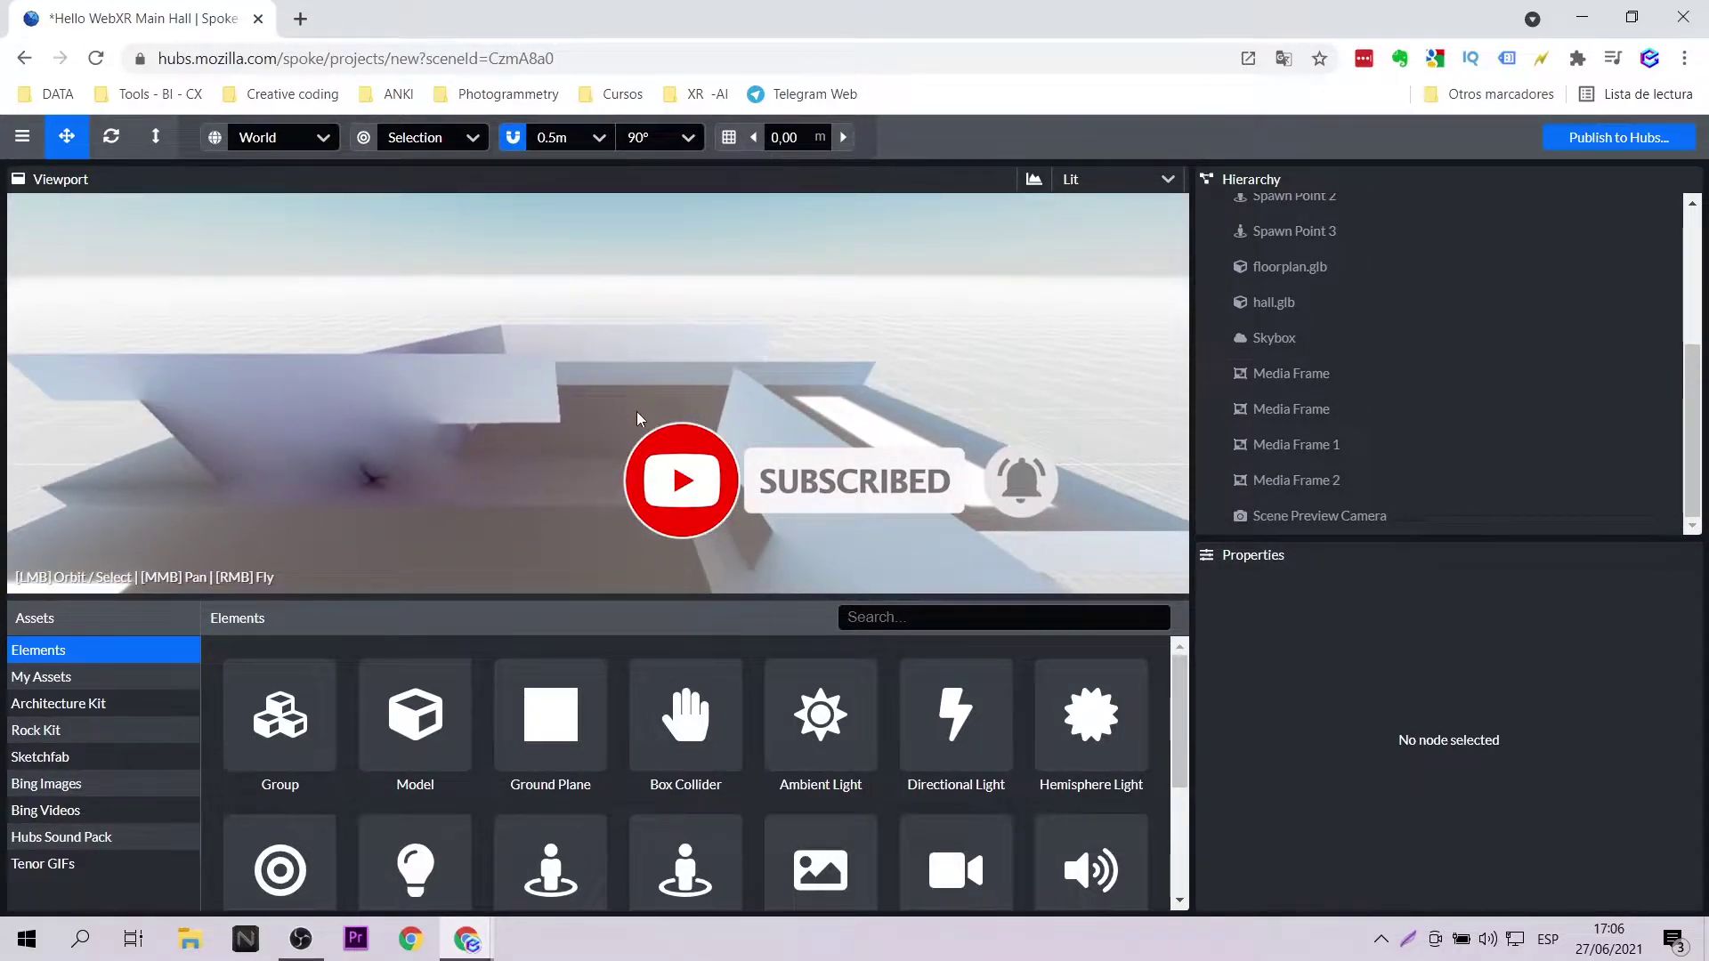
pyautogui.scroll(-8, 637, 416)
pyautogui.scroll(8, 623, 430)
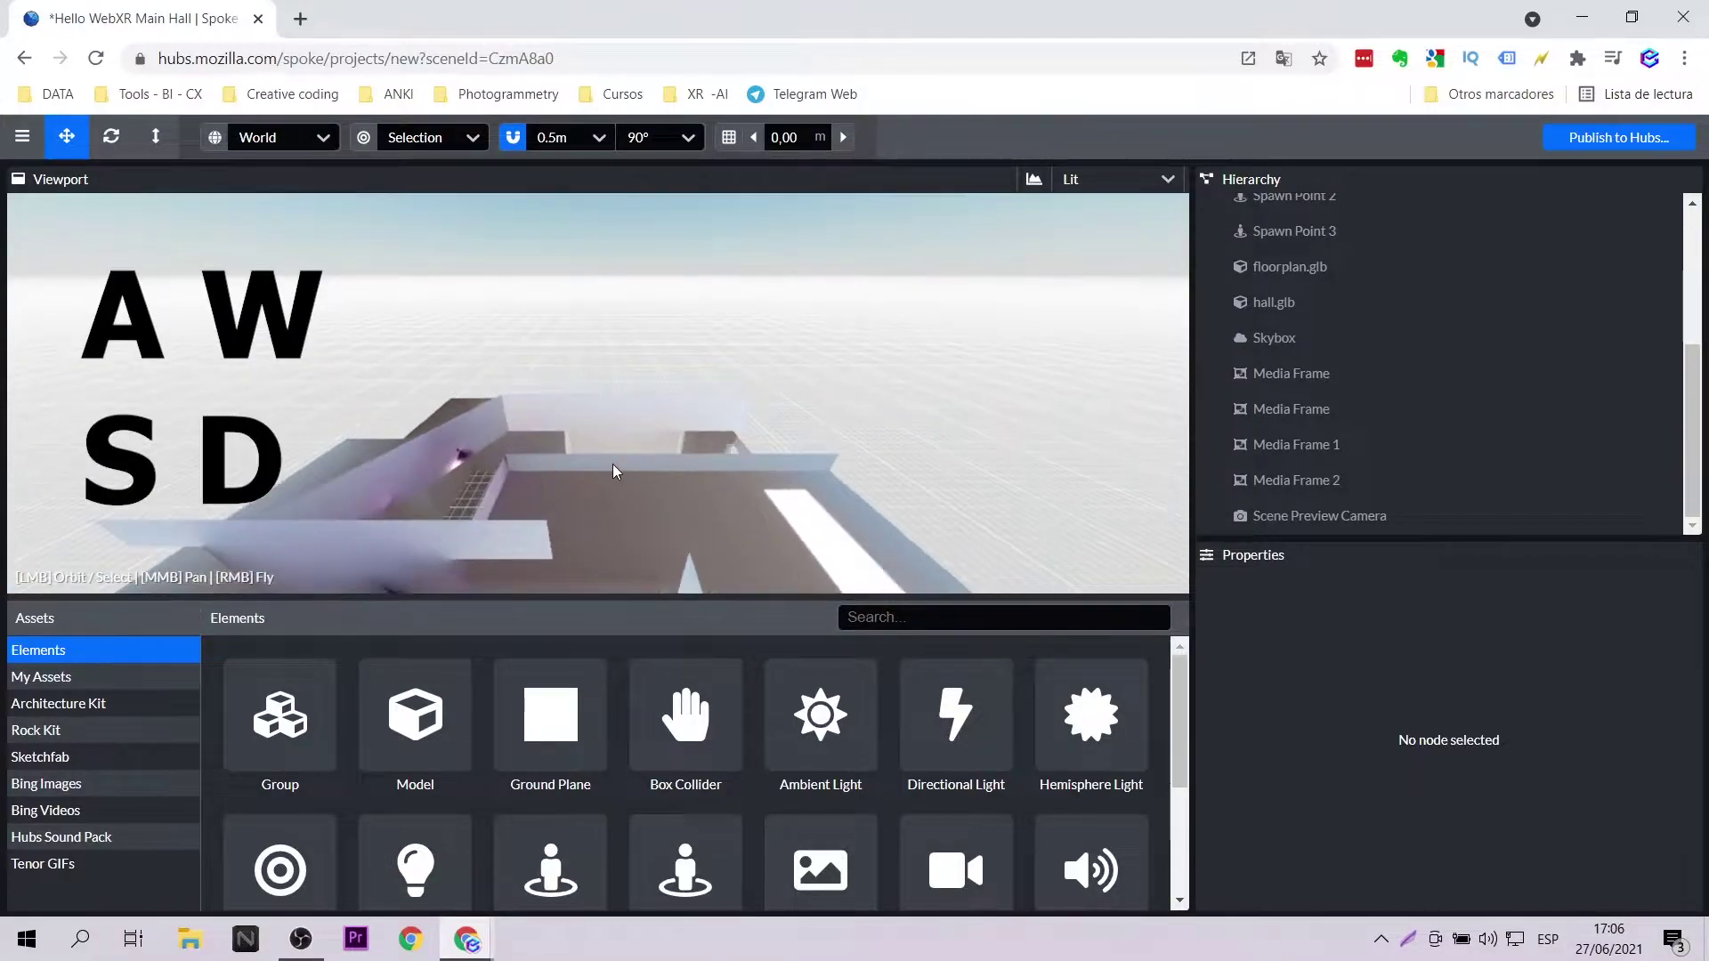
pyautogui.scroll(8, 612, 463)
pyautogui.moveTo(648, 456)
pyautogui.mouseDown(button='middle')
pyautogui.moveTo(608, 342)
pyautogui.moveTo(602, 223)
pyautogui.moveTo(710, 117)
pyautogui.mouseUp(button='middle')
pyautogui.moveTo(614, 369); pyautogui.dragTo(607, 274, button='middle')
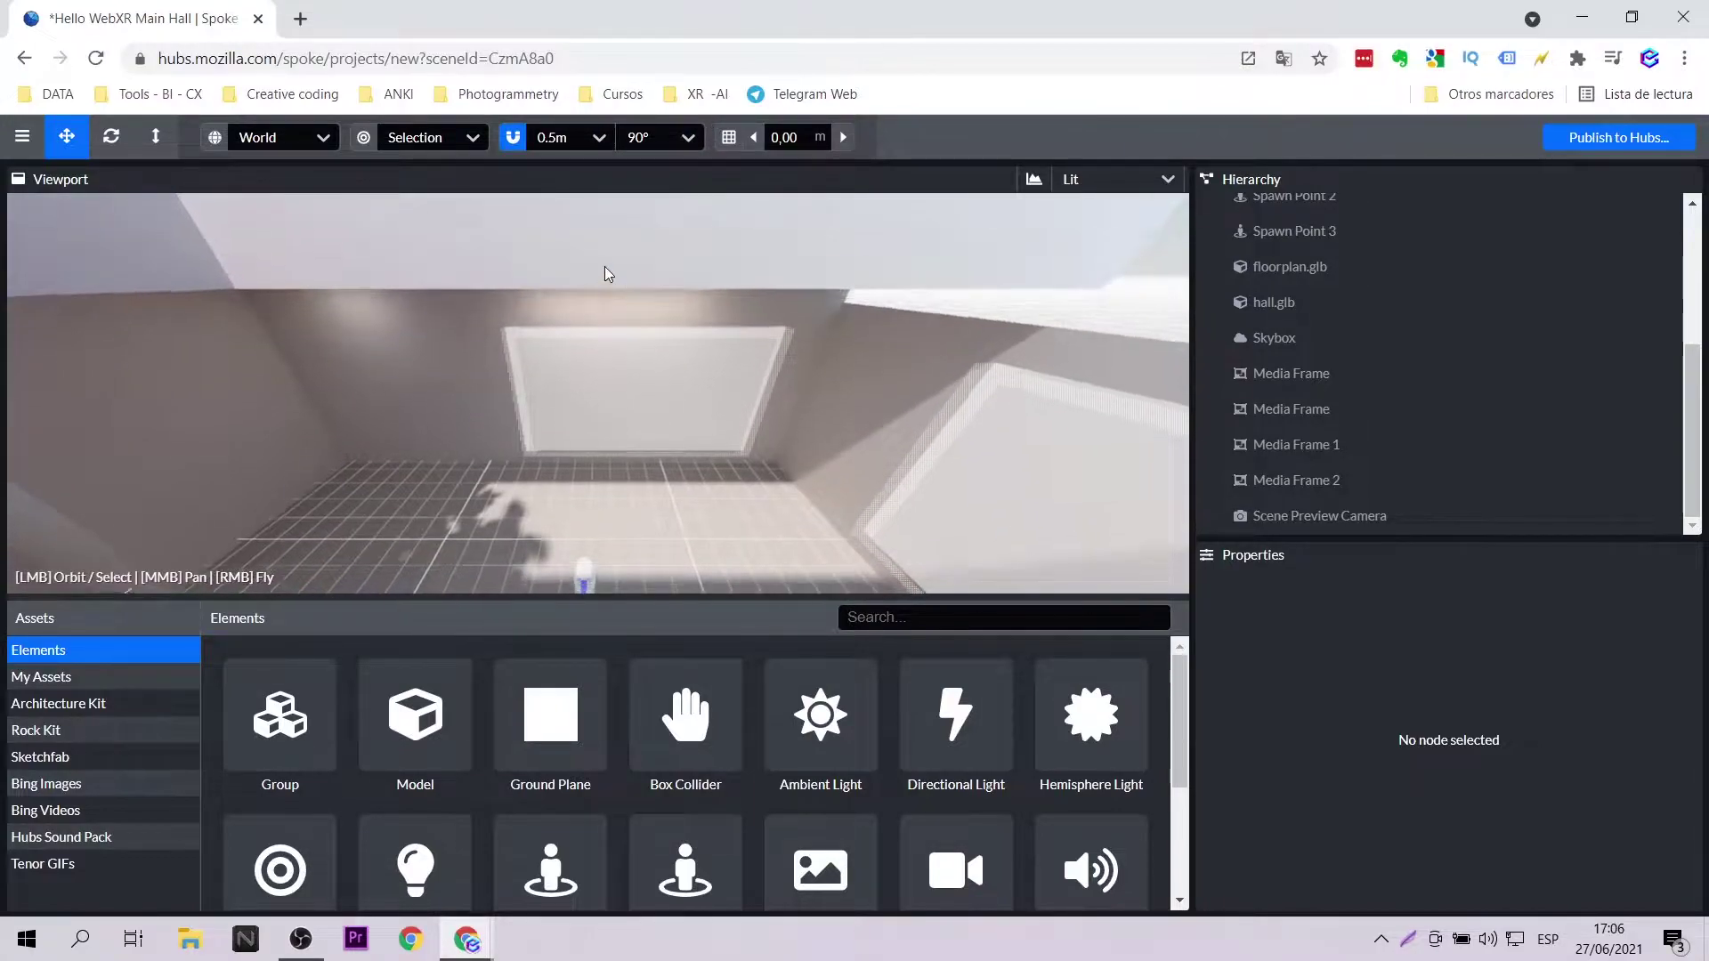
# - Delete the media frame on the side wall next to the end wall that carries Media Frame 2
pyautogui.moveTo(607, 282); pyautogui.dragTo(630, 358, button='right')
pyautogui.click(630, 358)
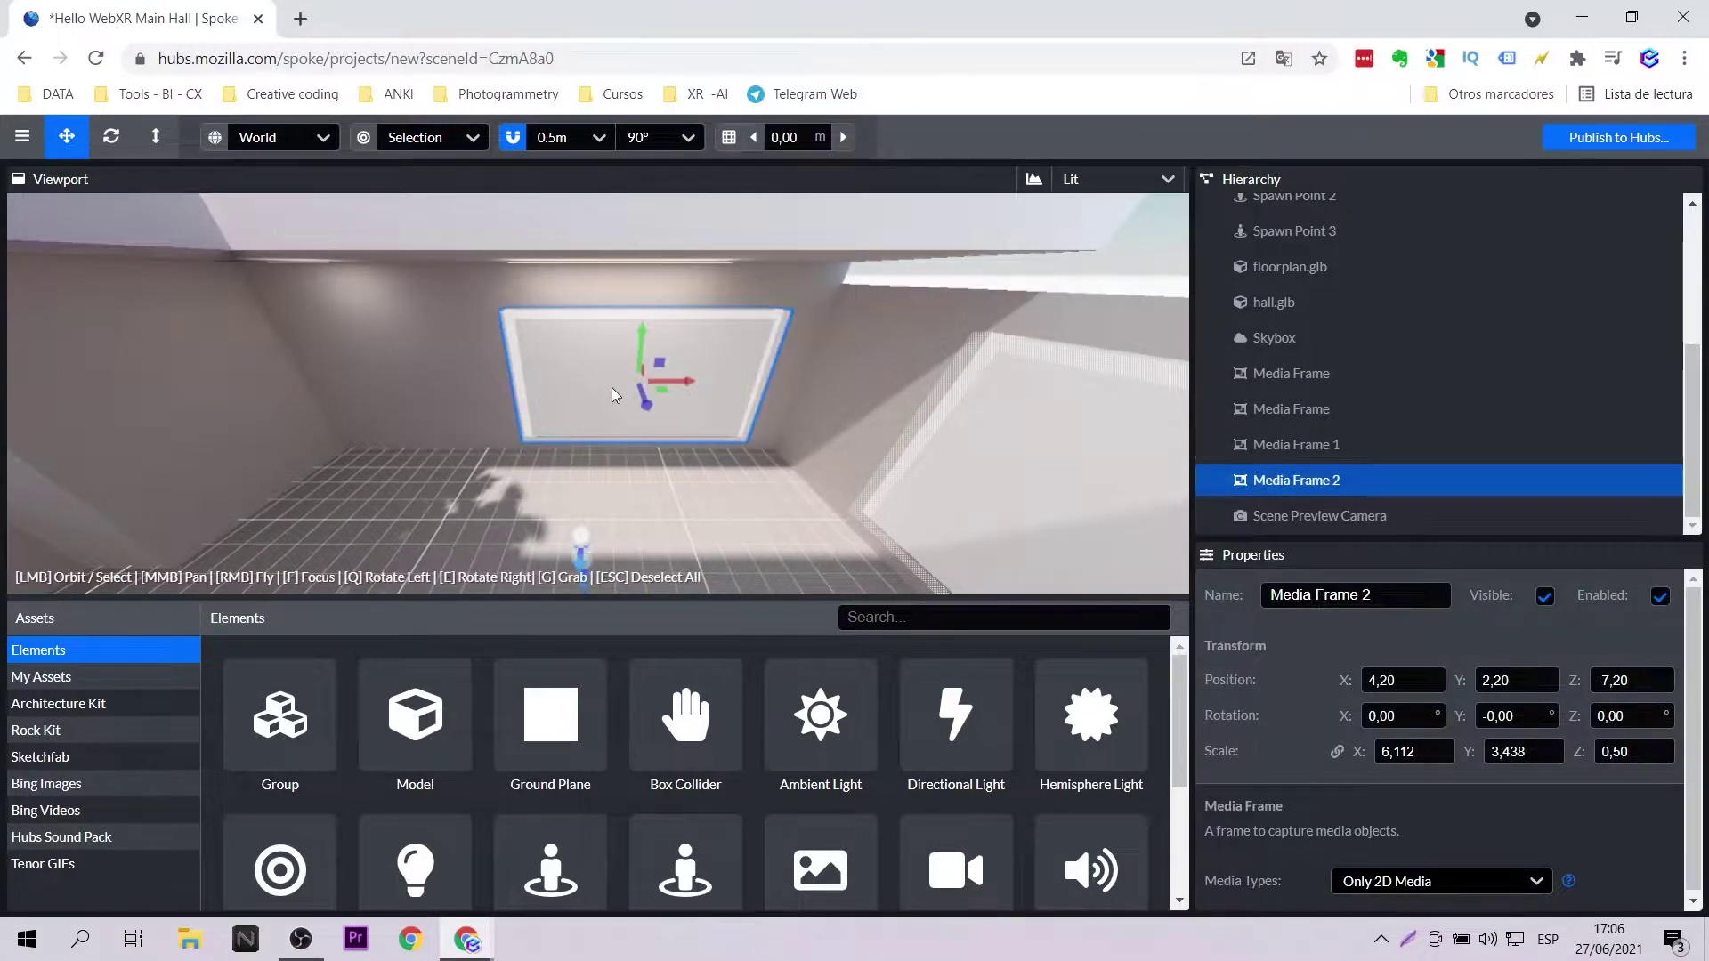
pyautogui.moveTo(619, 397); pyautogui.dragTo(623, 367, button='middle')
pyautogui.scroll(-1, 680, 431)
pyautogui.moveTo(889, 436); pyautogui.dragTo(664, 415, button='right')
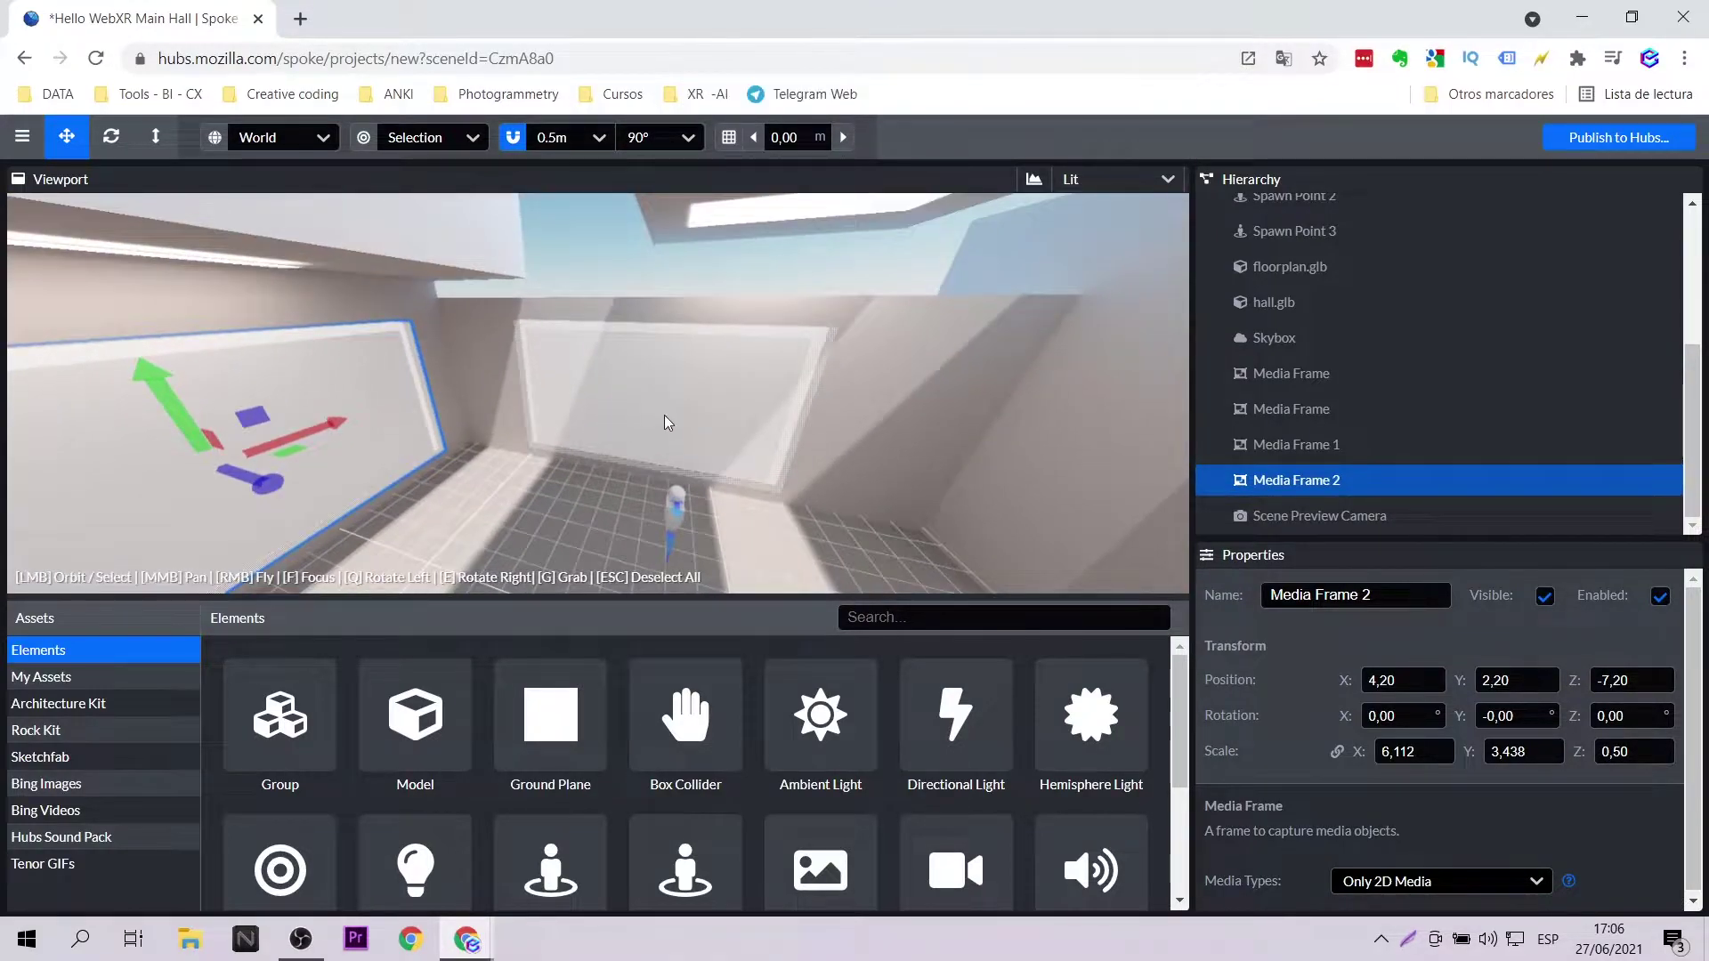
pyautogui.click(665, 414)
pyautogui.press('Delete')
# - Delete the large media frame on the end wall opposite Media Frame 2
pyautogui.moveTo(881, 483); pyautogui.dragTo(690, 380, button='right')
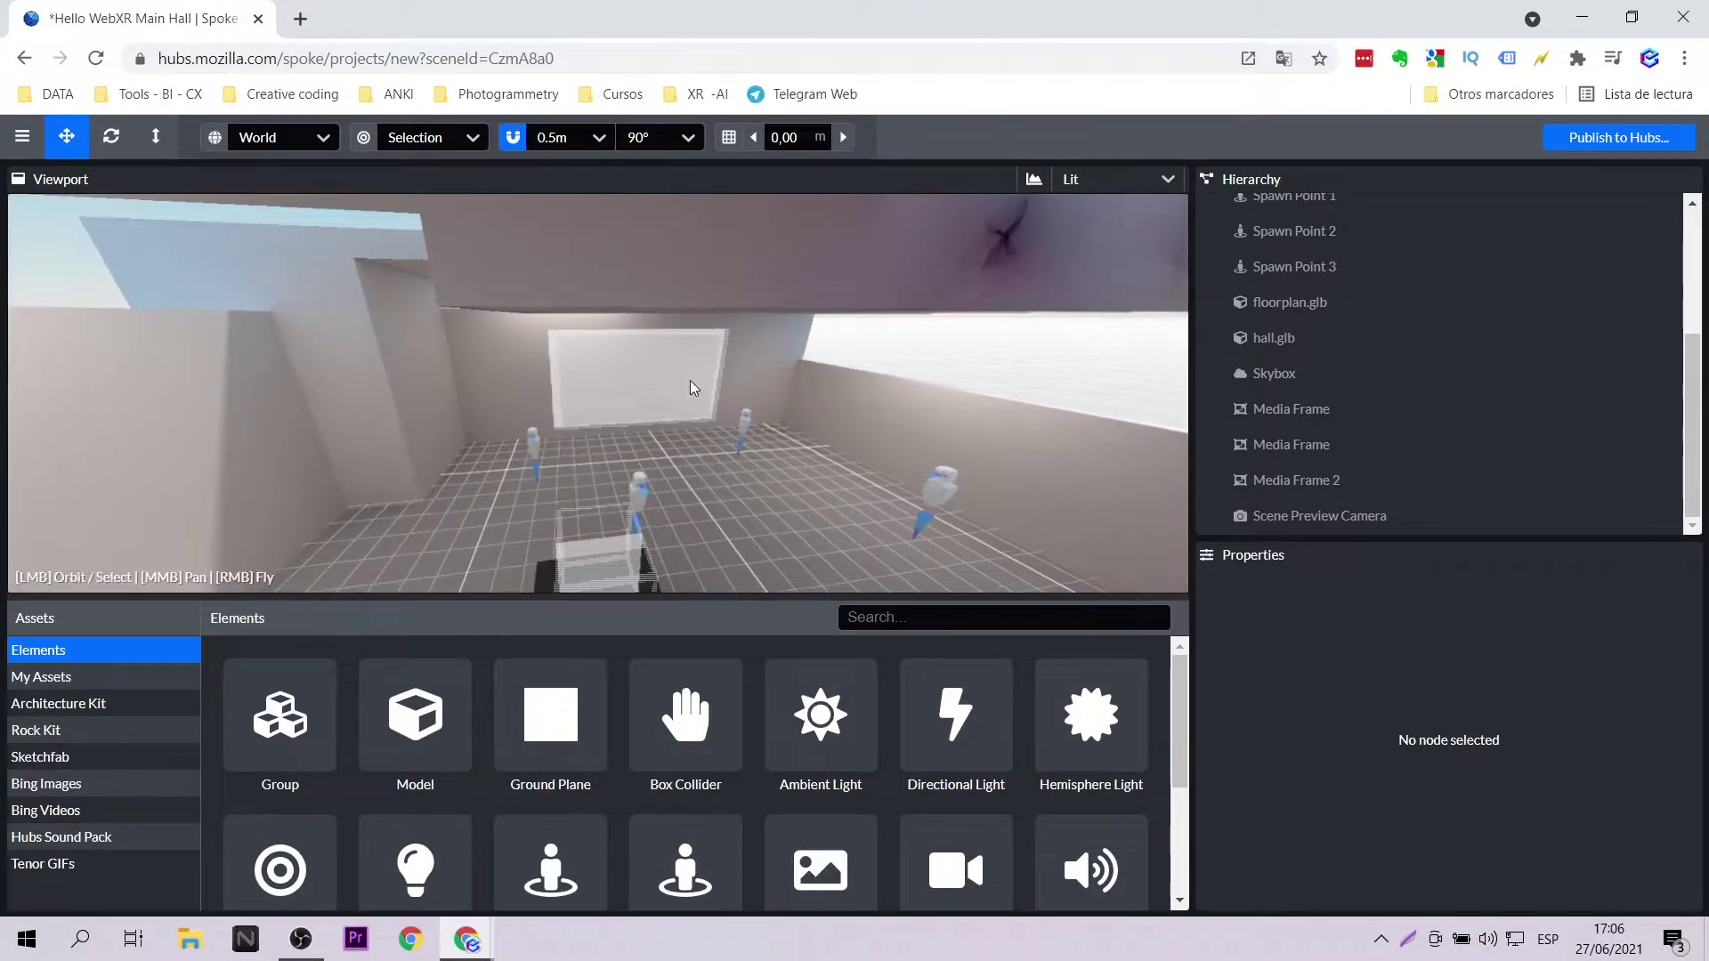
pyautogui.click(692, 386)
pyautogui.press('Delete')
pyautogui.scroll(-2, 675, 407)
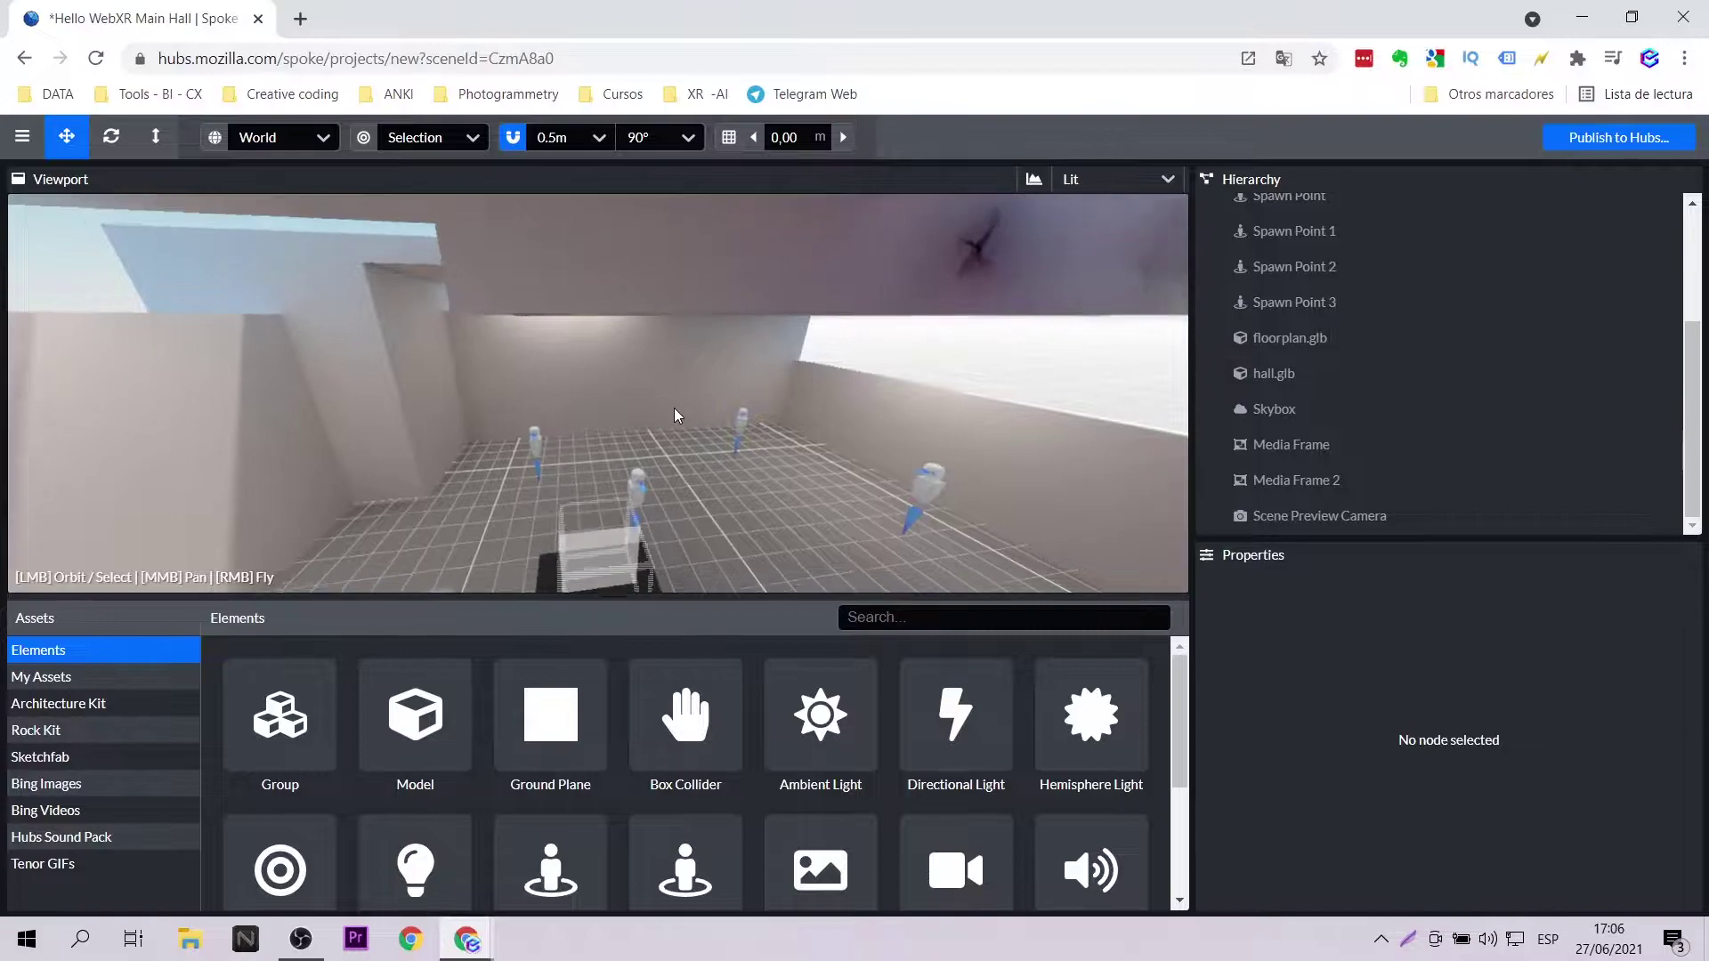
# - Add a Simple Water element to the hall at X 2.50, Y 1.00, Z 0.00
pyautogui.moveTo(639, 452); pyautogui.dragTo(648, 209, button='middle')
pyautogui.moveTo(706, 469); pyautogui.dragTo(748, 222, button='middle')
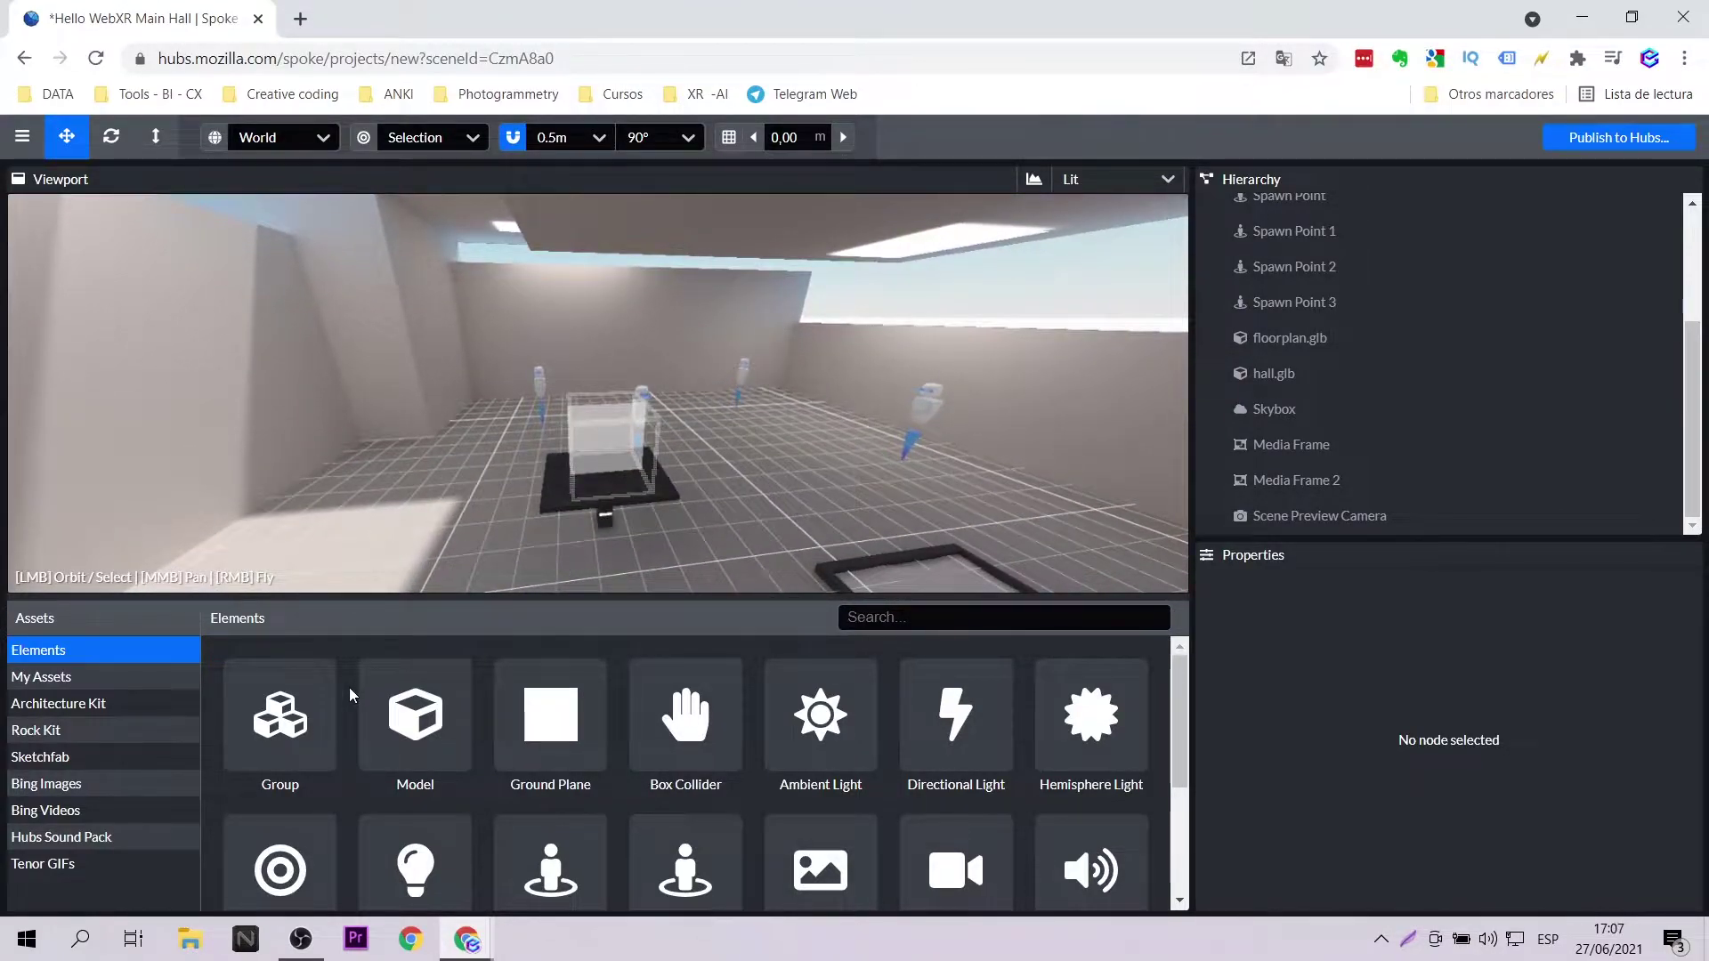
pyautogui.scroll(-3, 651, 767)
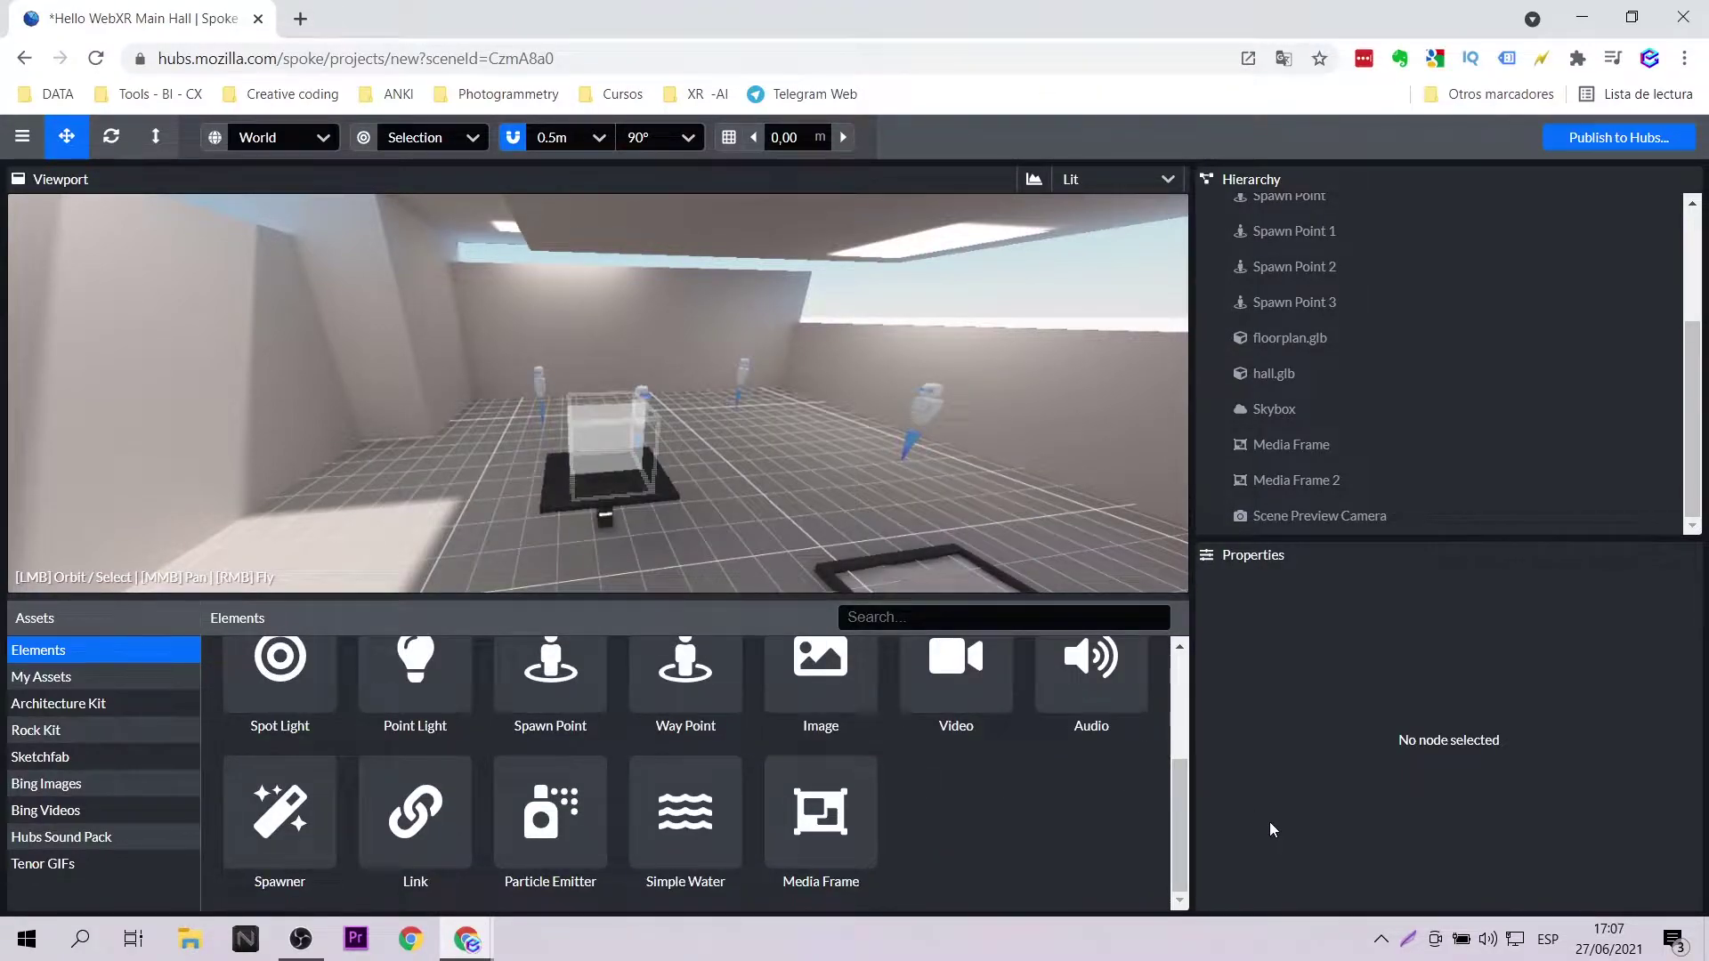
pyautogui.click(685, 811)
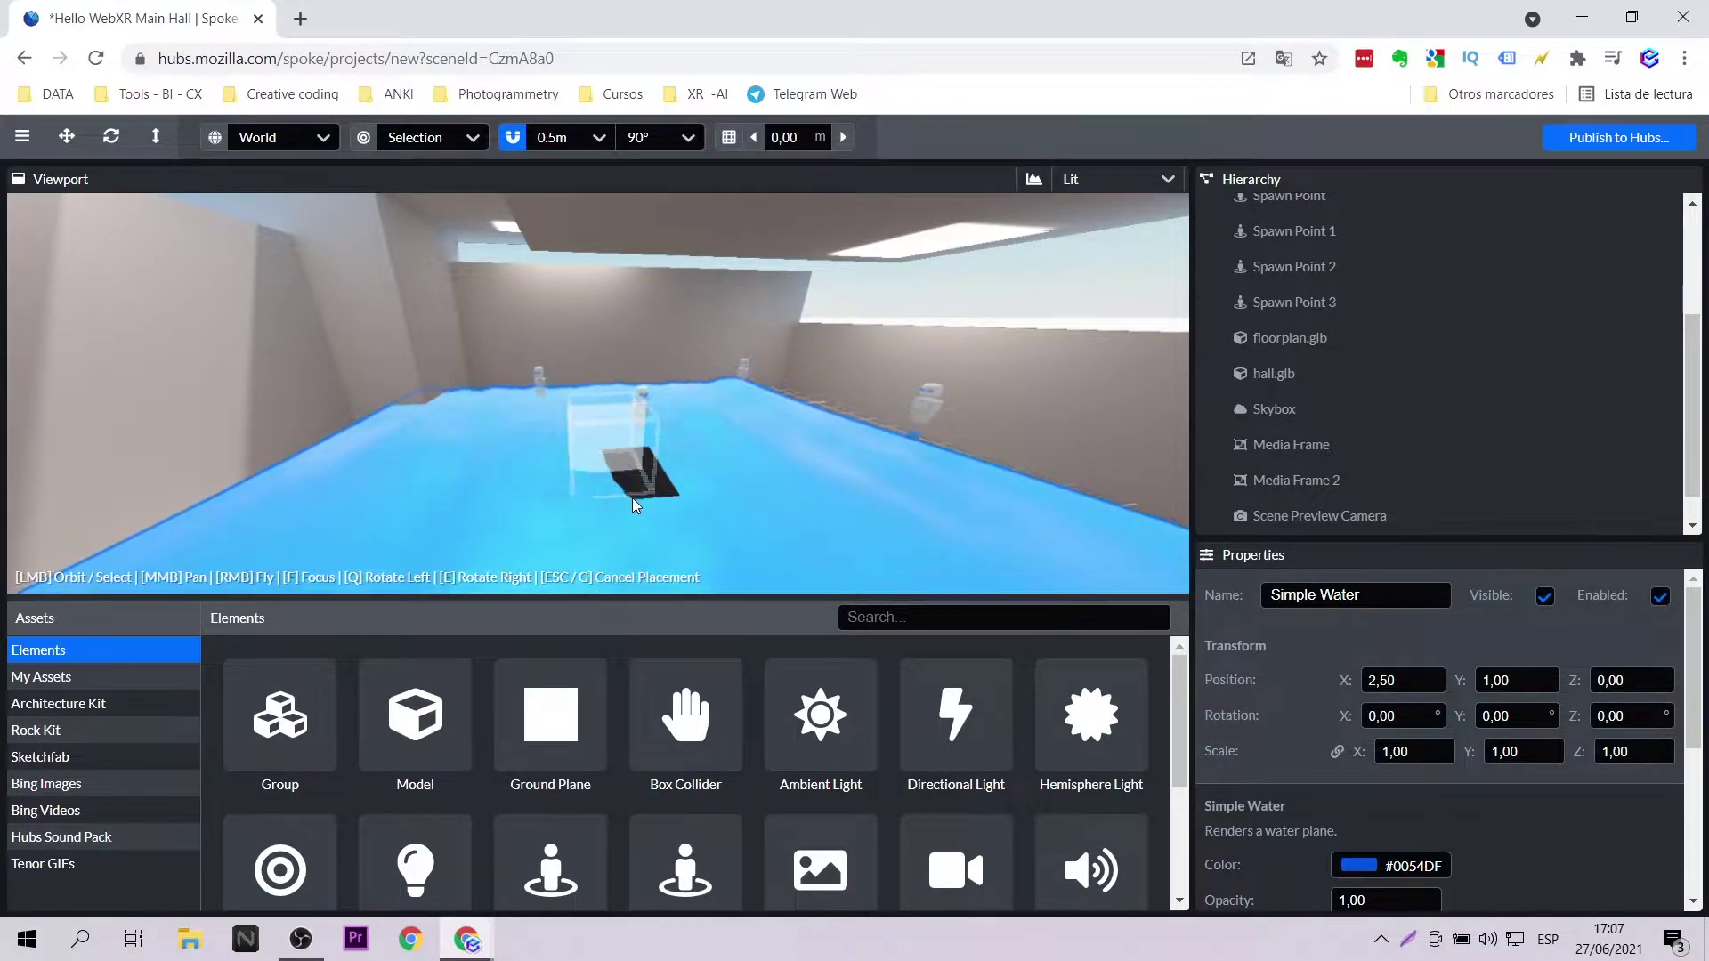
pyautogui.click(632, 499)
# - Set the Simple Water element's scale to 2 on all axes
pyautogui.moveTo(632, 498); pyautogui.dragTo(653, 360)
pyautogui.scroll(-3, 659, 404)
pyautogui.scroll(2, 658, 406)
pyautogui.moveTo(665, 454); pyautogui.dragTo(573, 404)
pyautogui.click(1416, 752)
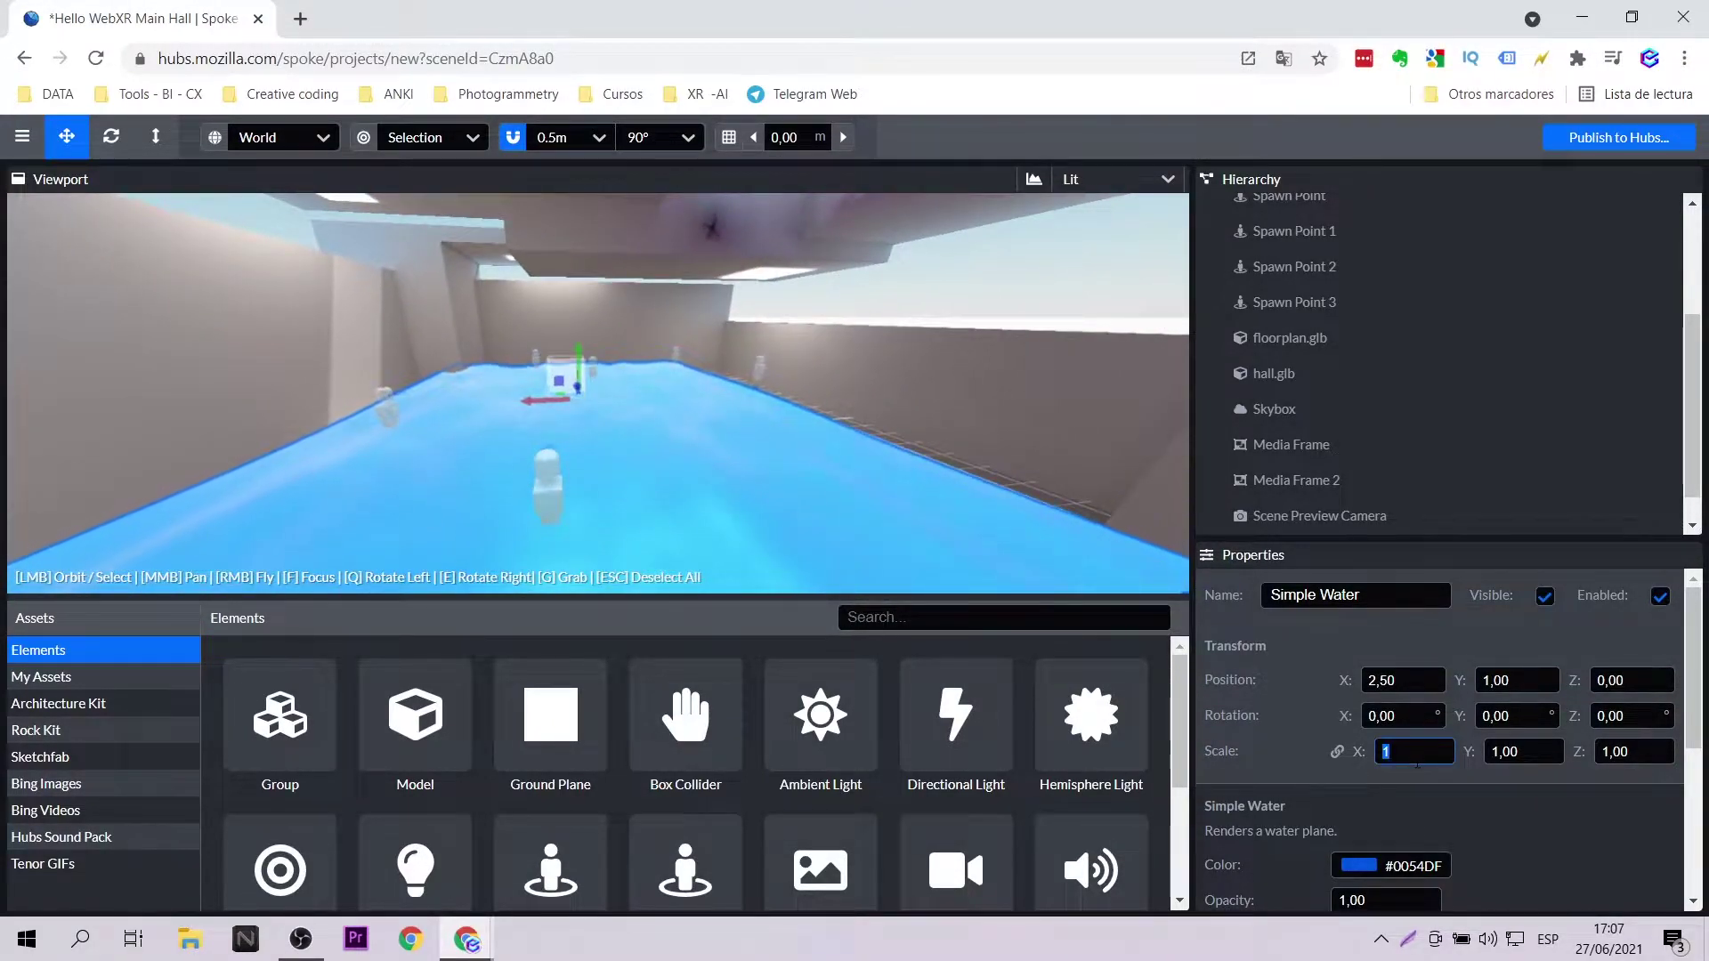
pyautogui.write('2')
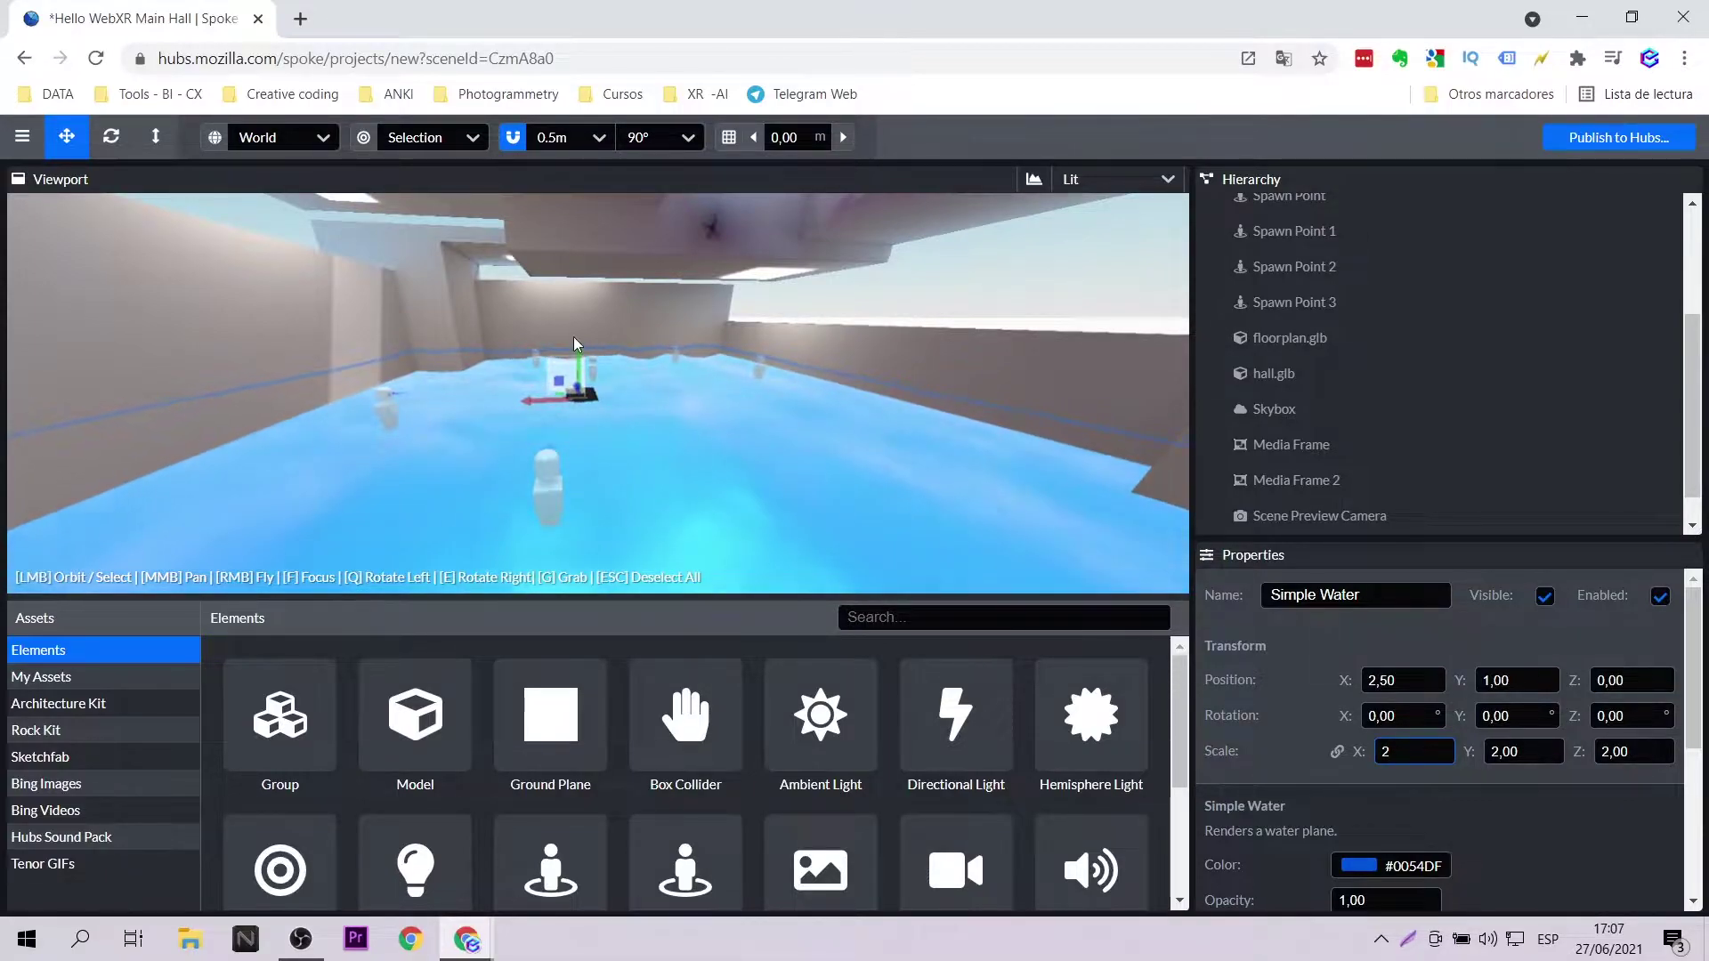
# - Lower the Simple Water element to a Y position of 0.50
pyautogui.moveTo(579, 346); pyautogui.dragTo(591, 380)
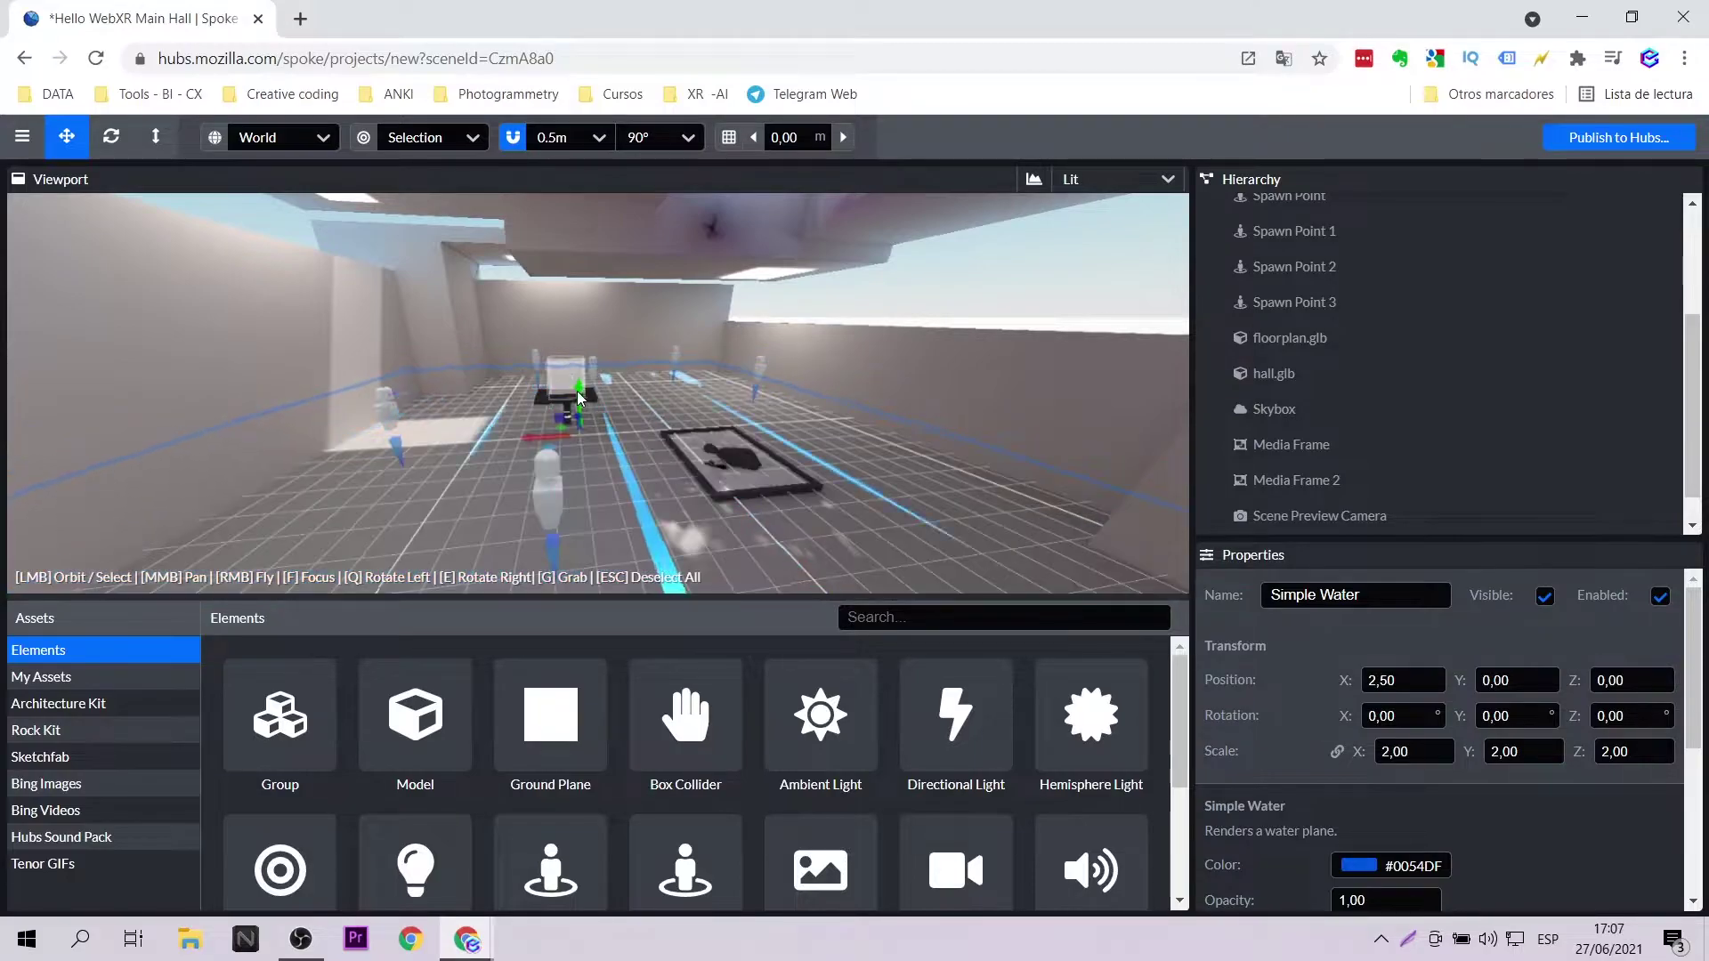
pyautogui.moveTo(579, 392); pyautogui.dragTo(580, 374)
pyautogui.press('w')
pyautogui.moveTo(580, 374); pyautogui.dragTo(511, 454, button='right')
pyautogui.moveTo(511, 454); pyautogui.dragTo(698, 324)
pyautogui.scroll(4, 712, 338)
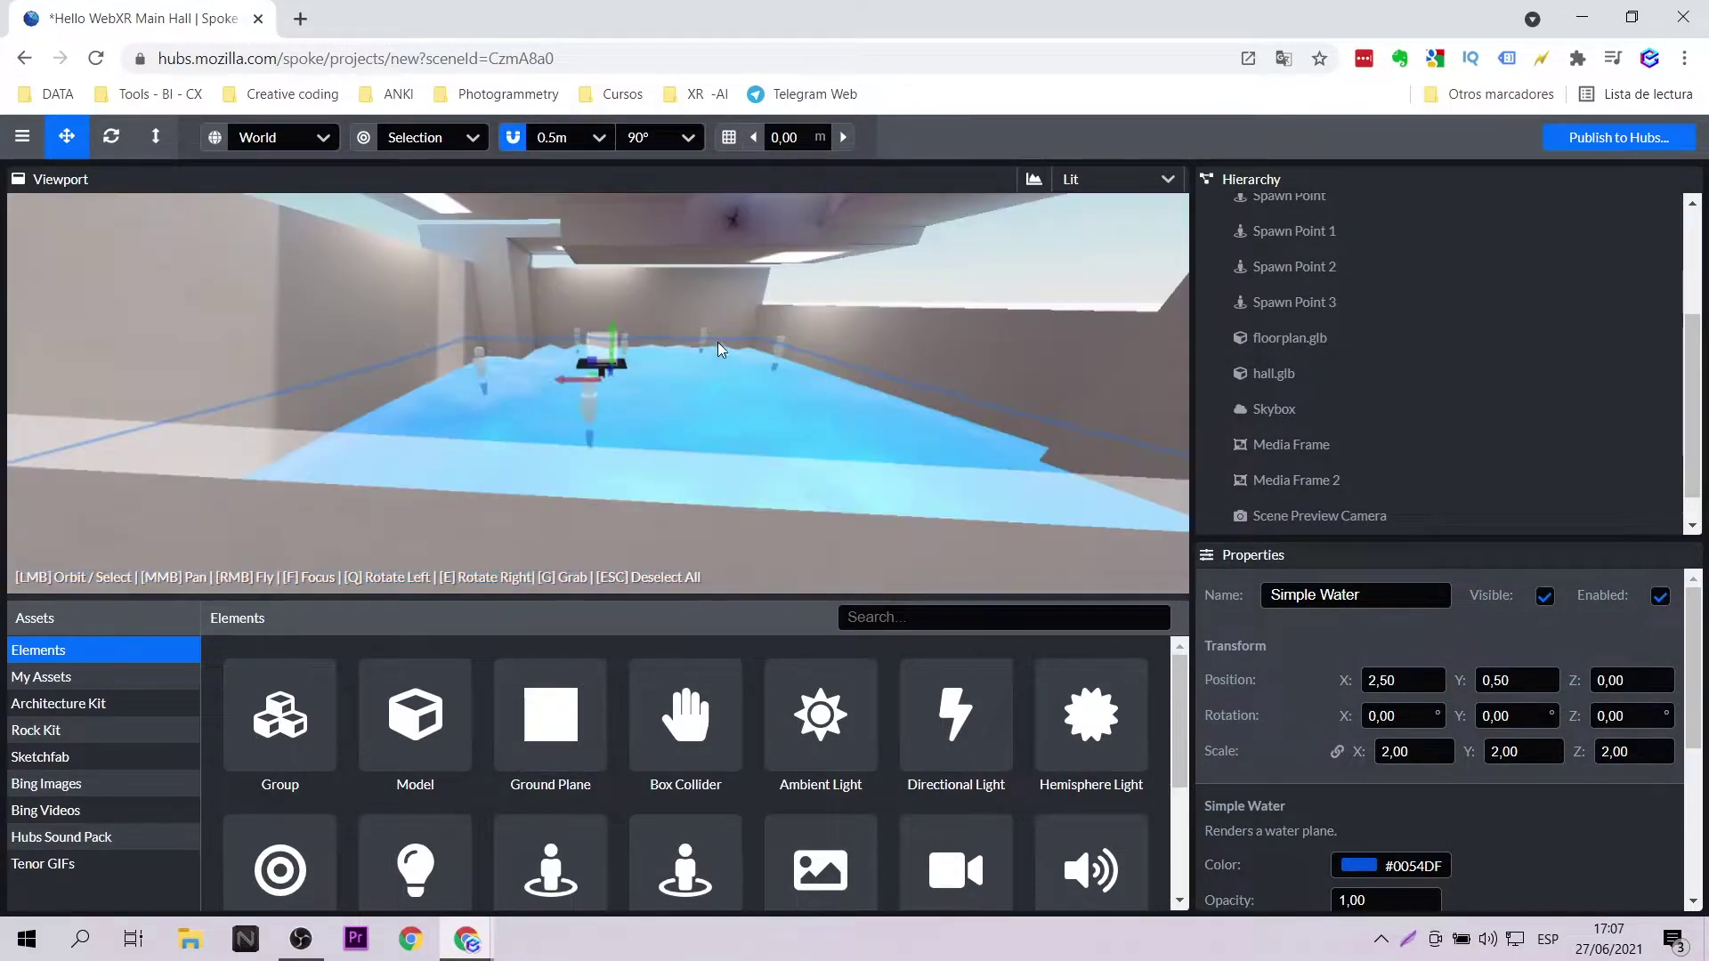
# - Delete the box-shaped media frame above the black platform
pyautogui.moveTo(721, 349); pyautogui.dragTo(612, 199, button='right')
pyautogui.moveTo(610, 195); pyautogui.dragTo(615, 324)
pyautogui.click(1272, 447)
pyautogui.press('Delete')
# - Examine which scene objects Media Frame 2, floorplan.glb, hall.glb and the spawn points are, and try selecting the black platform
pyautogui.click(1273, 446)
pyautogui.moveTo(1023, 391); pyautogui.dragTo(820, 380)
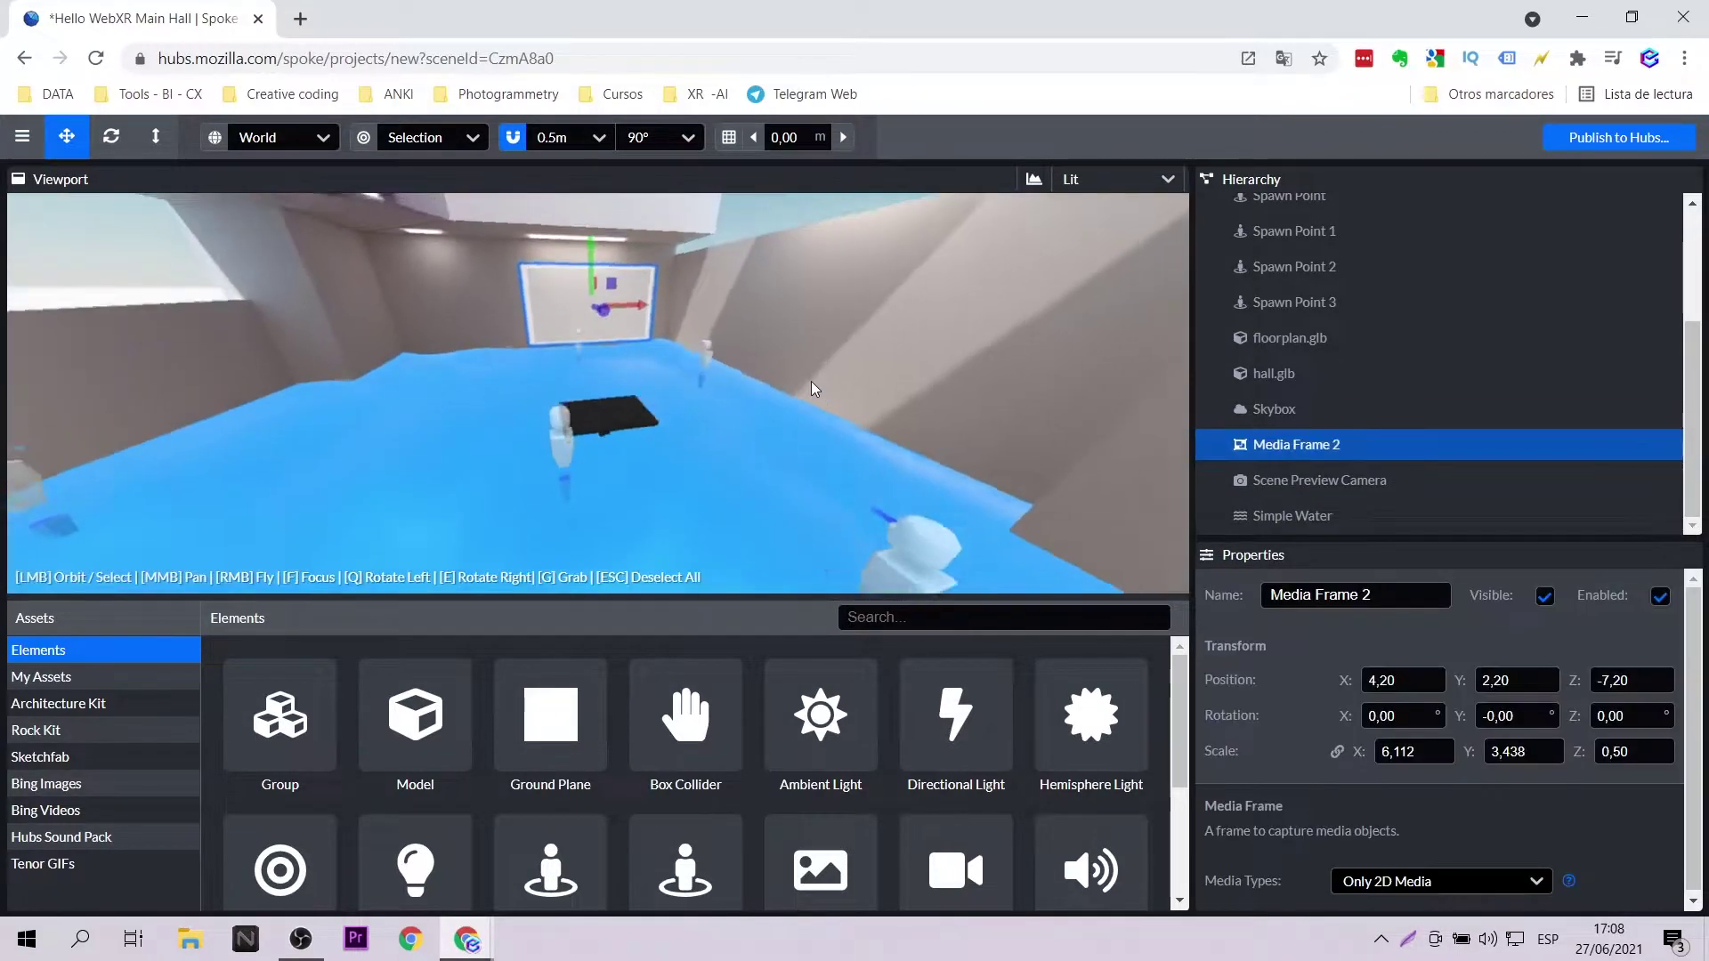
pyautogui.doubleClick(1289, 338)
pyautogui.doubleClick(1273, 373)
pyautogui.scroll(3, 1294, 320)
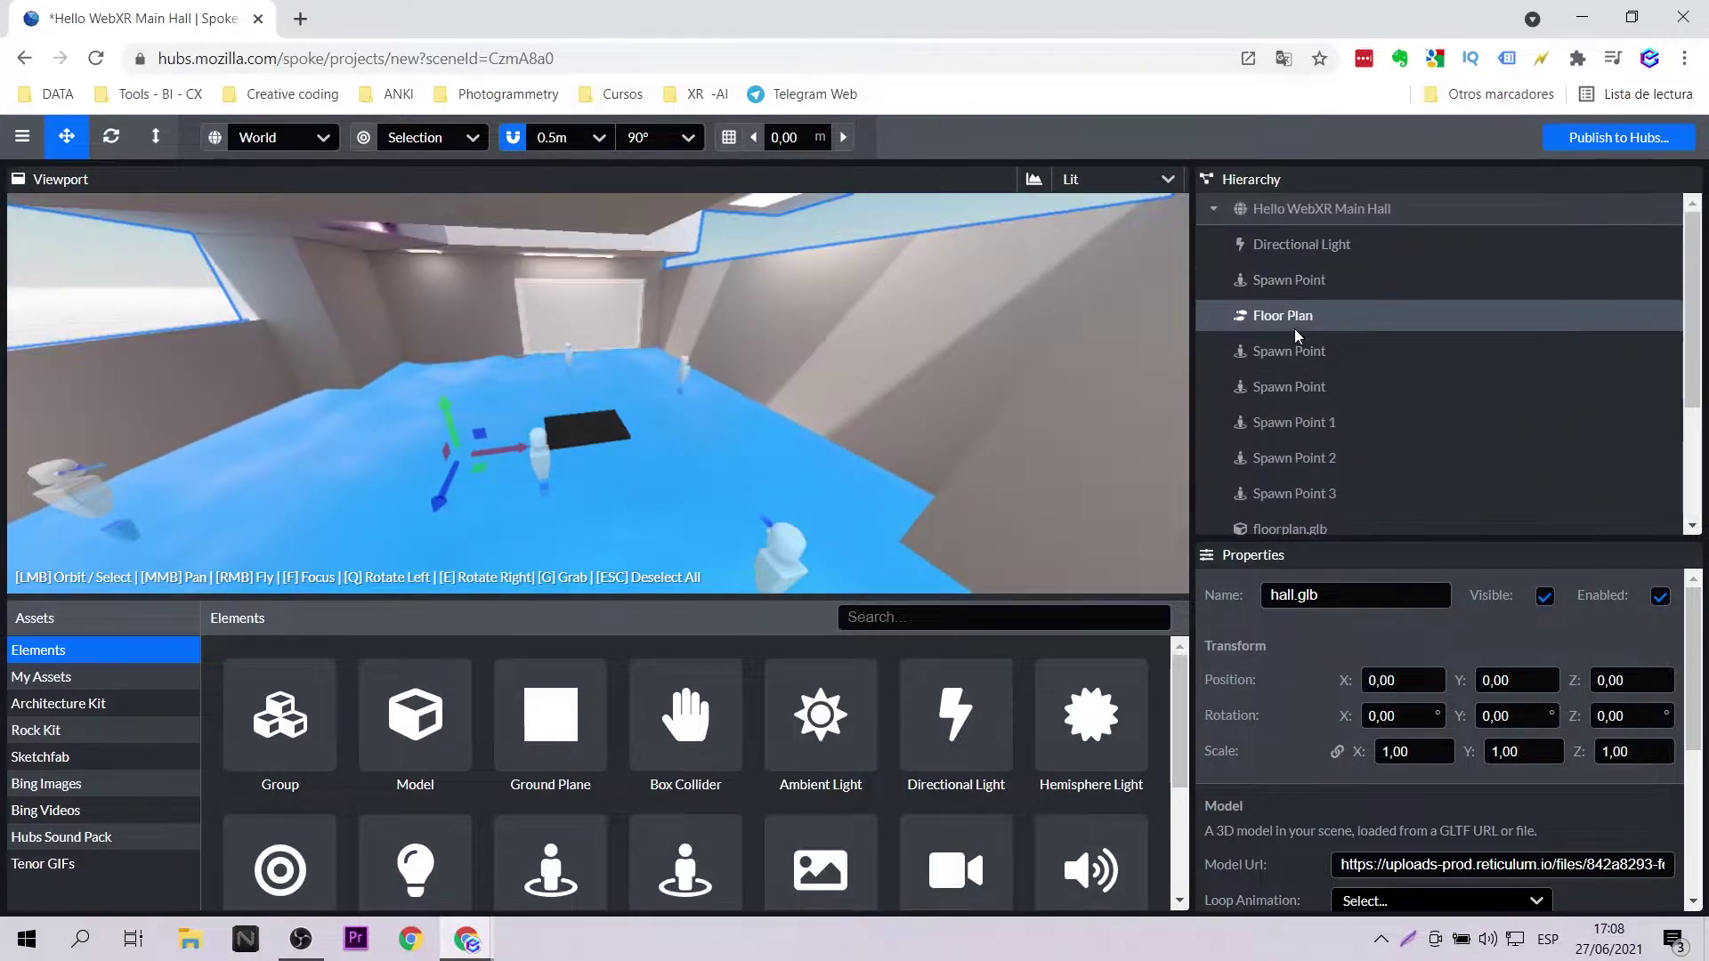
pyautogui.click(1305, 353)
pyautogui.click(1317, 389)
pyautogui.click(1317, 423)
pyautogui.click(1314, 459)
pyautogui.click(594, 447)
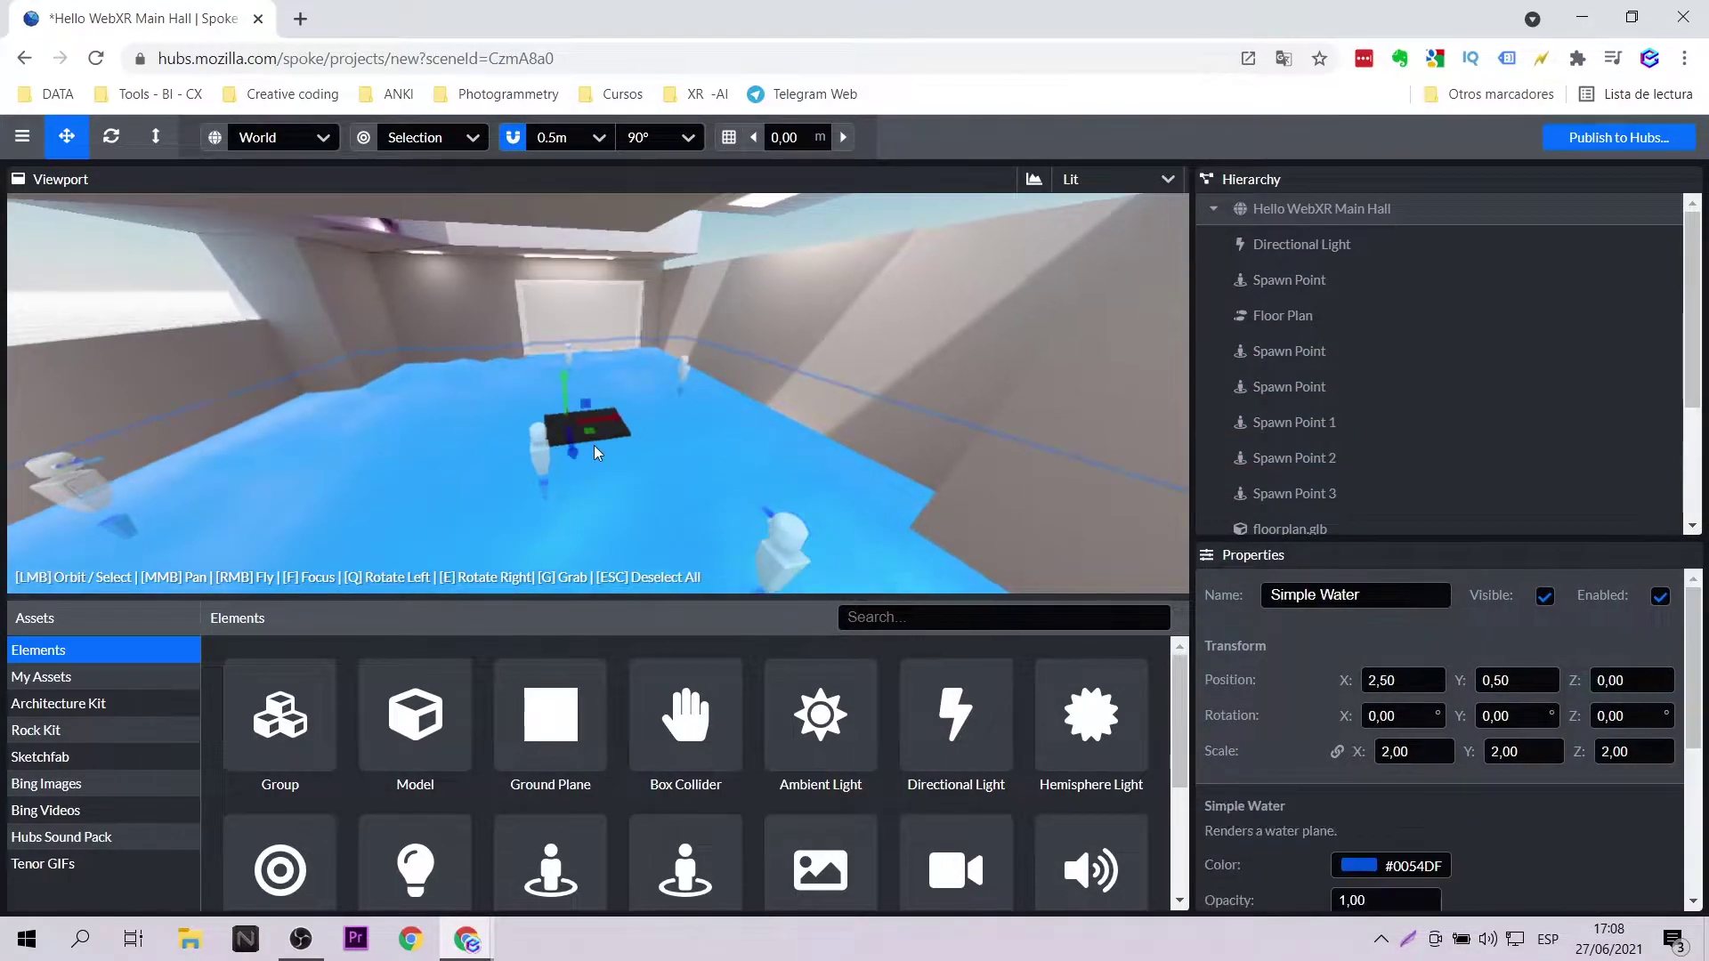
# - Find a "sea turtle" model on Sketchfab and place the red Sea Turtle over the black platform
pyautogui.scroll(3, 594, 445)
pyautogui.moveTo(655, 491); pyautogui.dragTo(543, 466, button='middle')
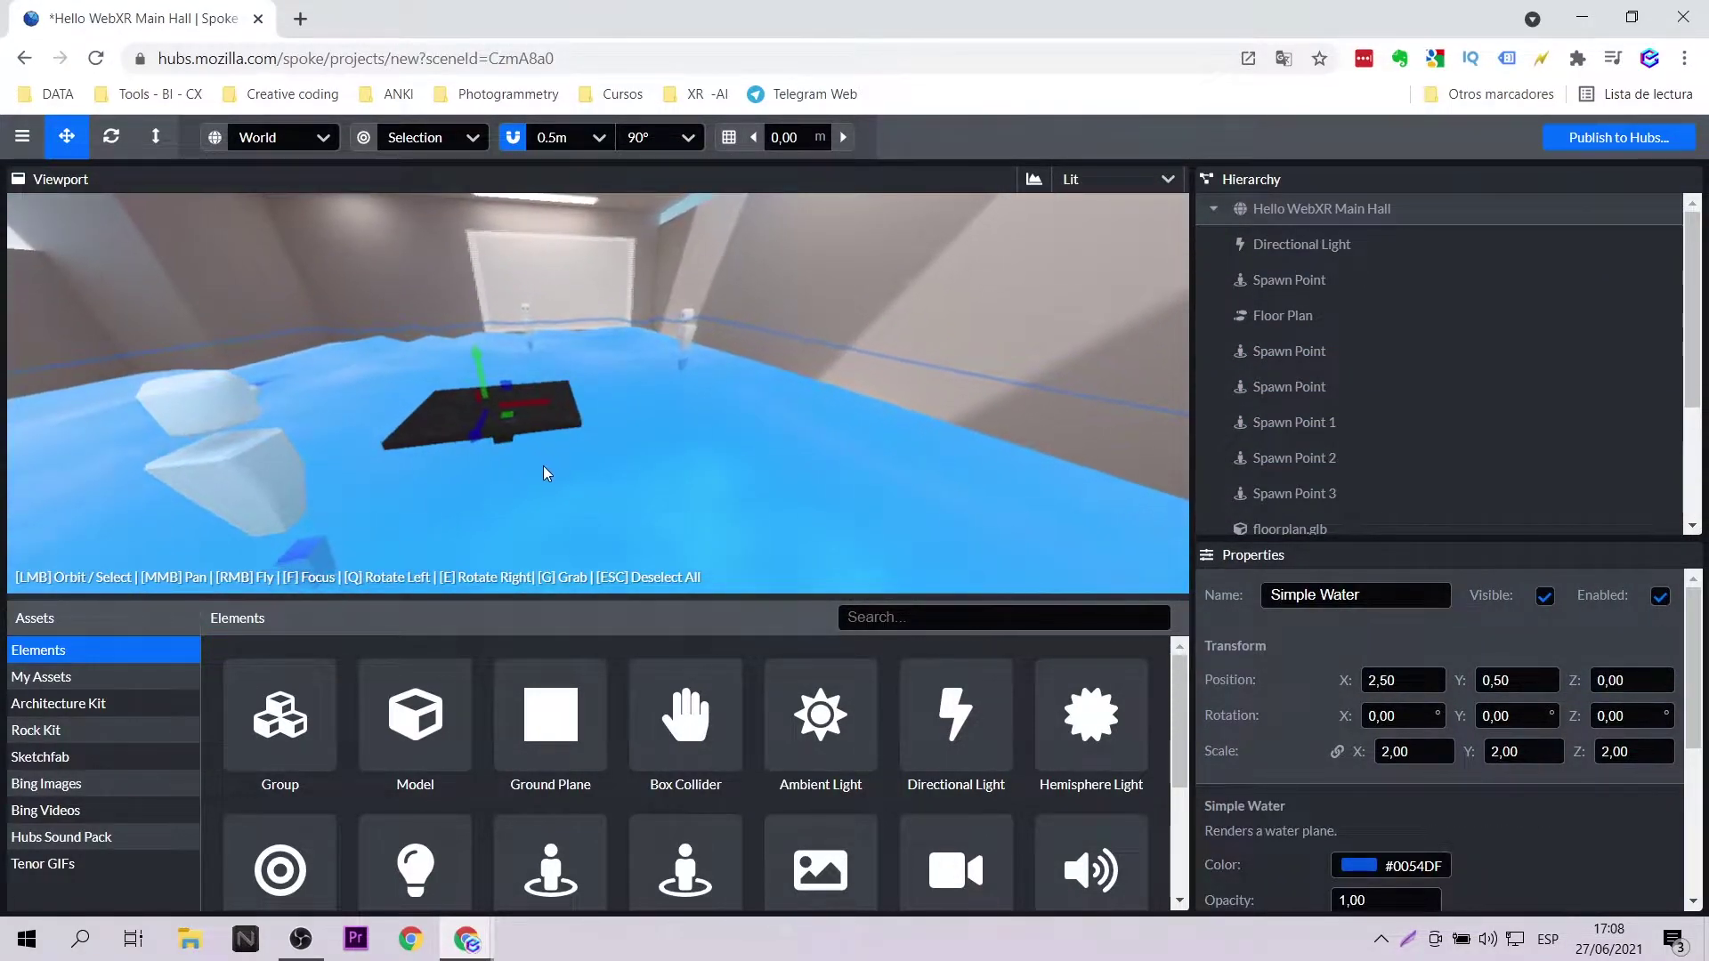
pyautogui.click(40, 757)
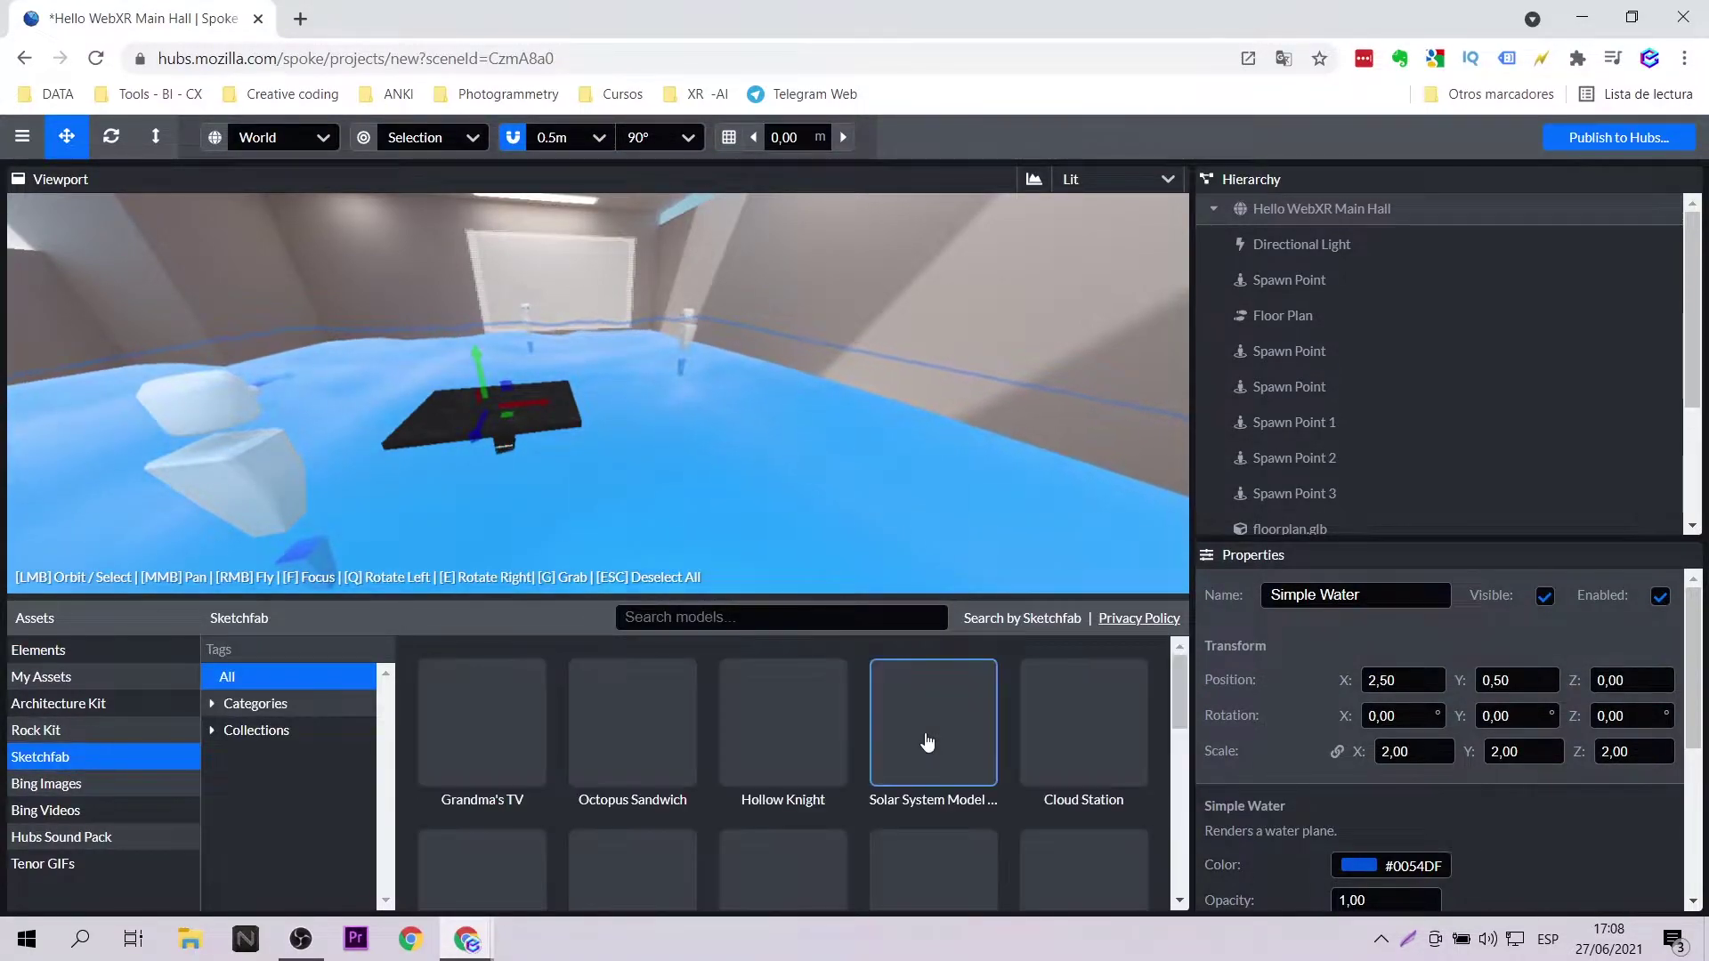
pyautogui.write('sea turtle')
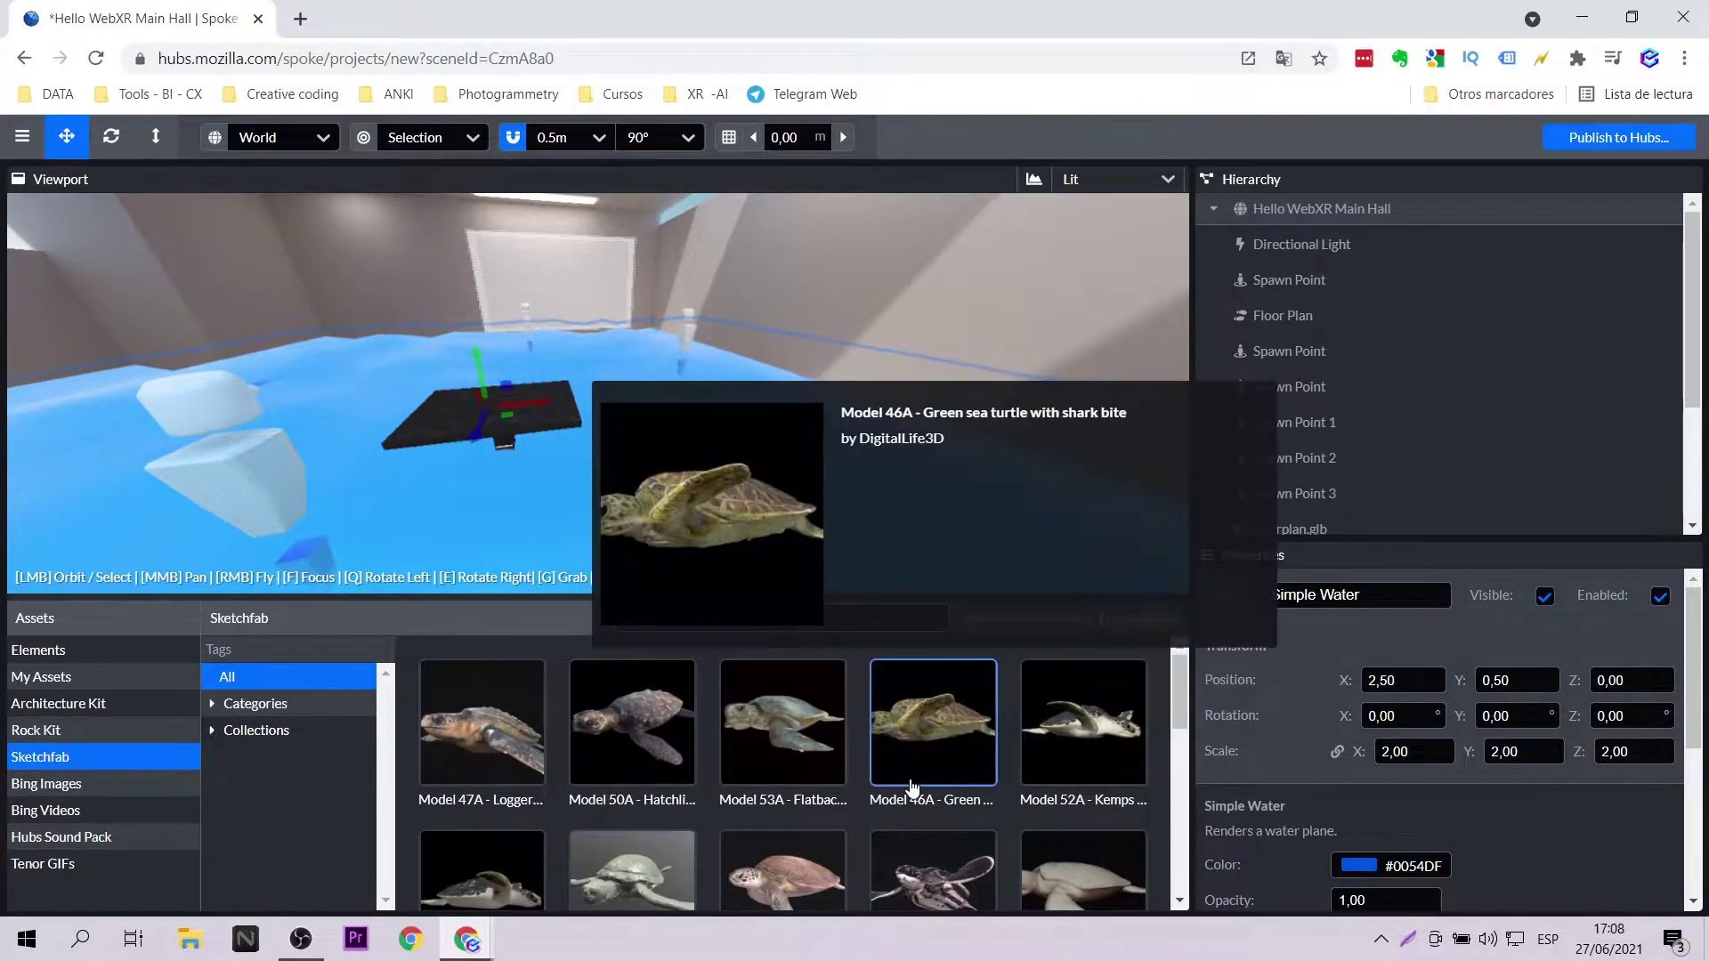
pyautogui.scroll(-3, 933, 756)
pyautogui.click(481, 826)
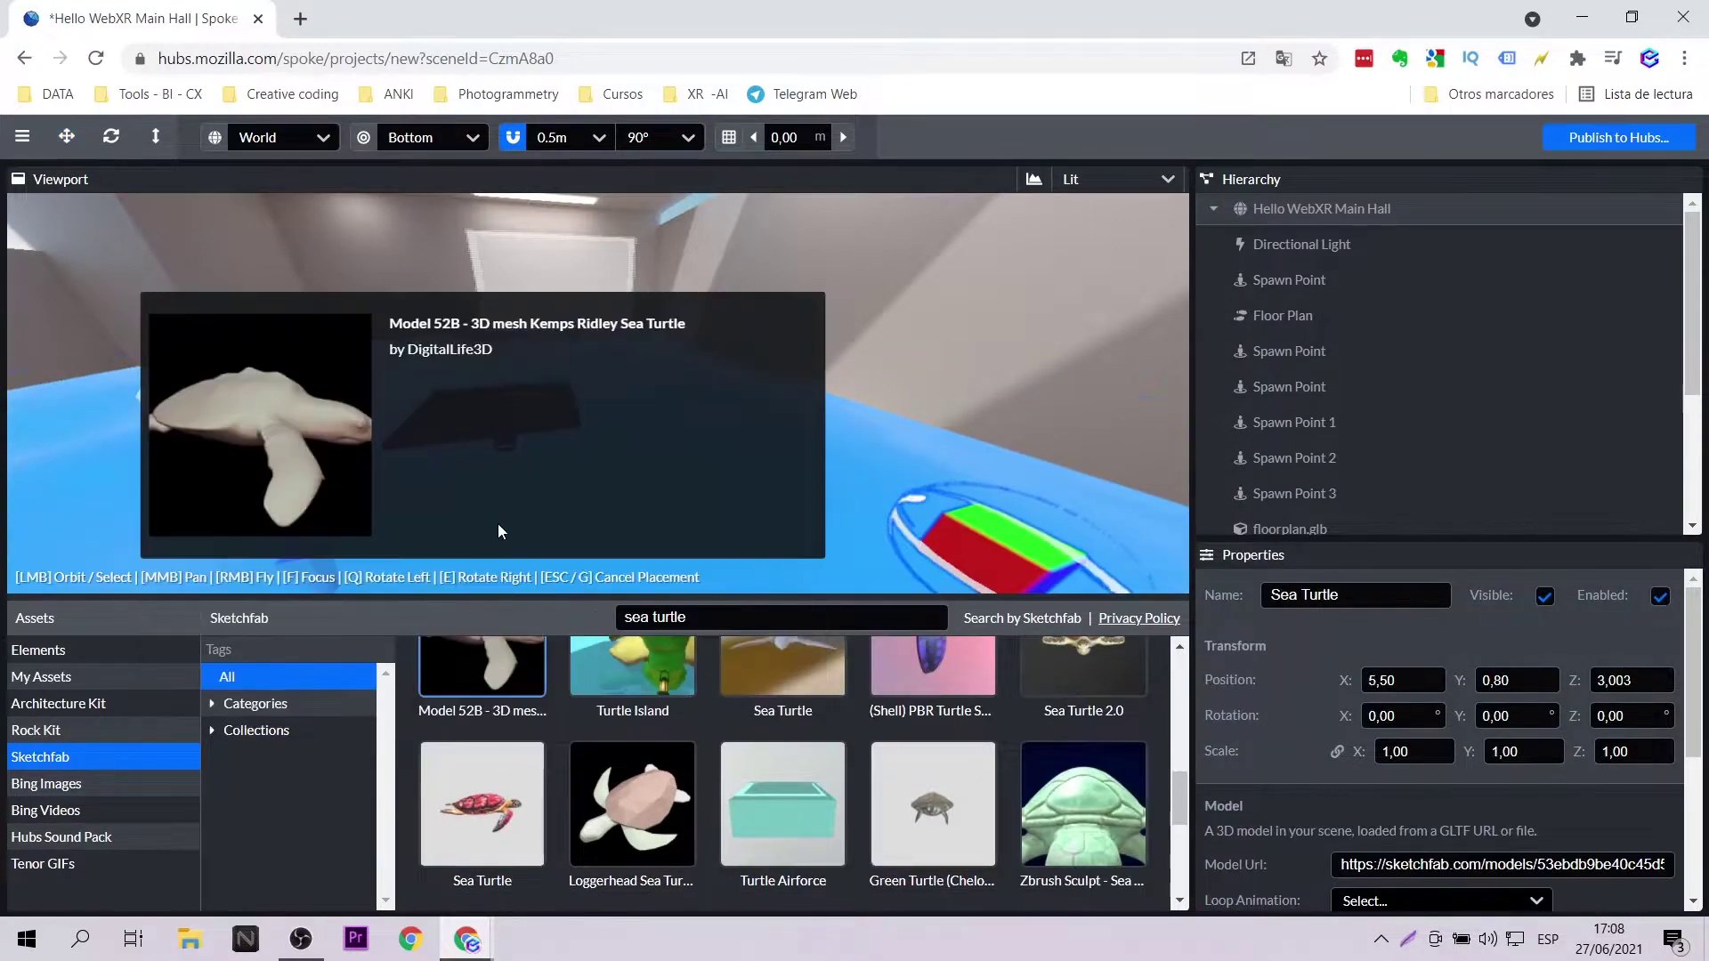
pyautogui.click(495, 417)
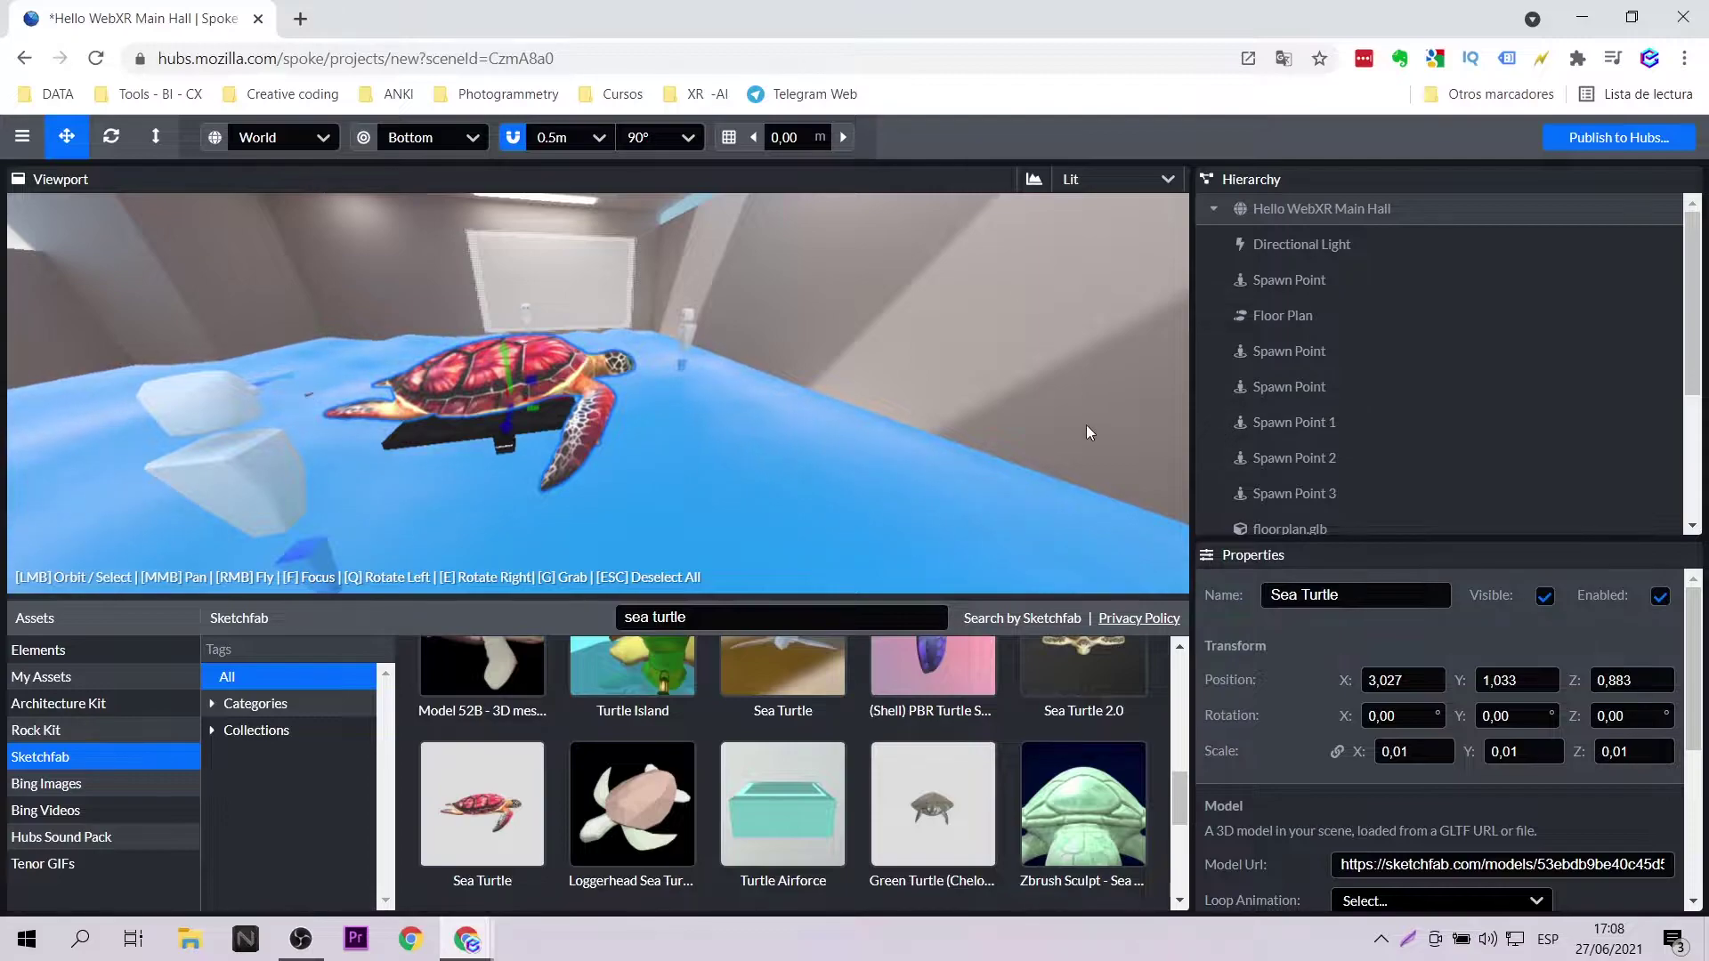
# - Rotate the sea turtle to 90° around the Y axis above the black platform
pyautogui.press('r')
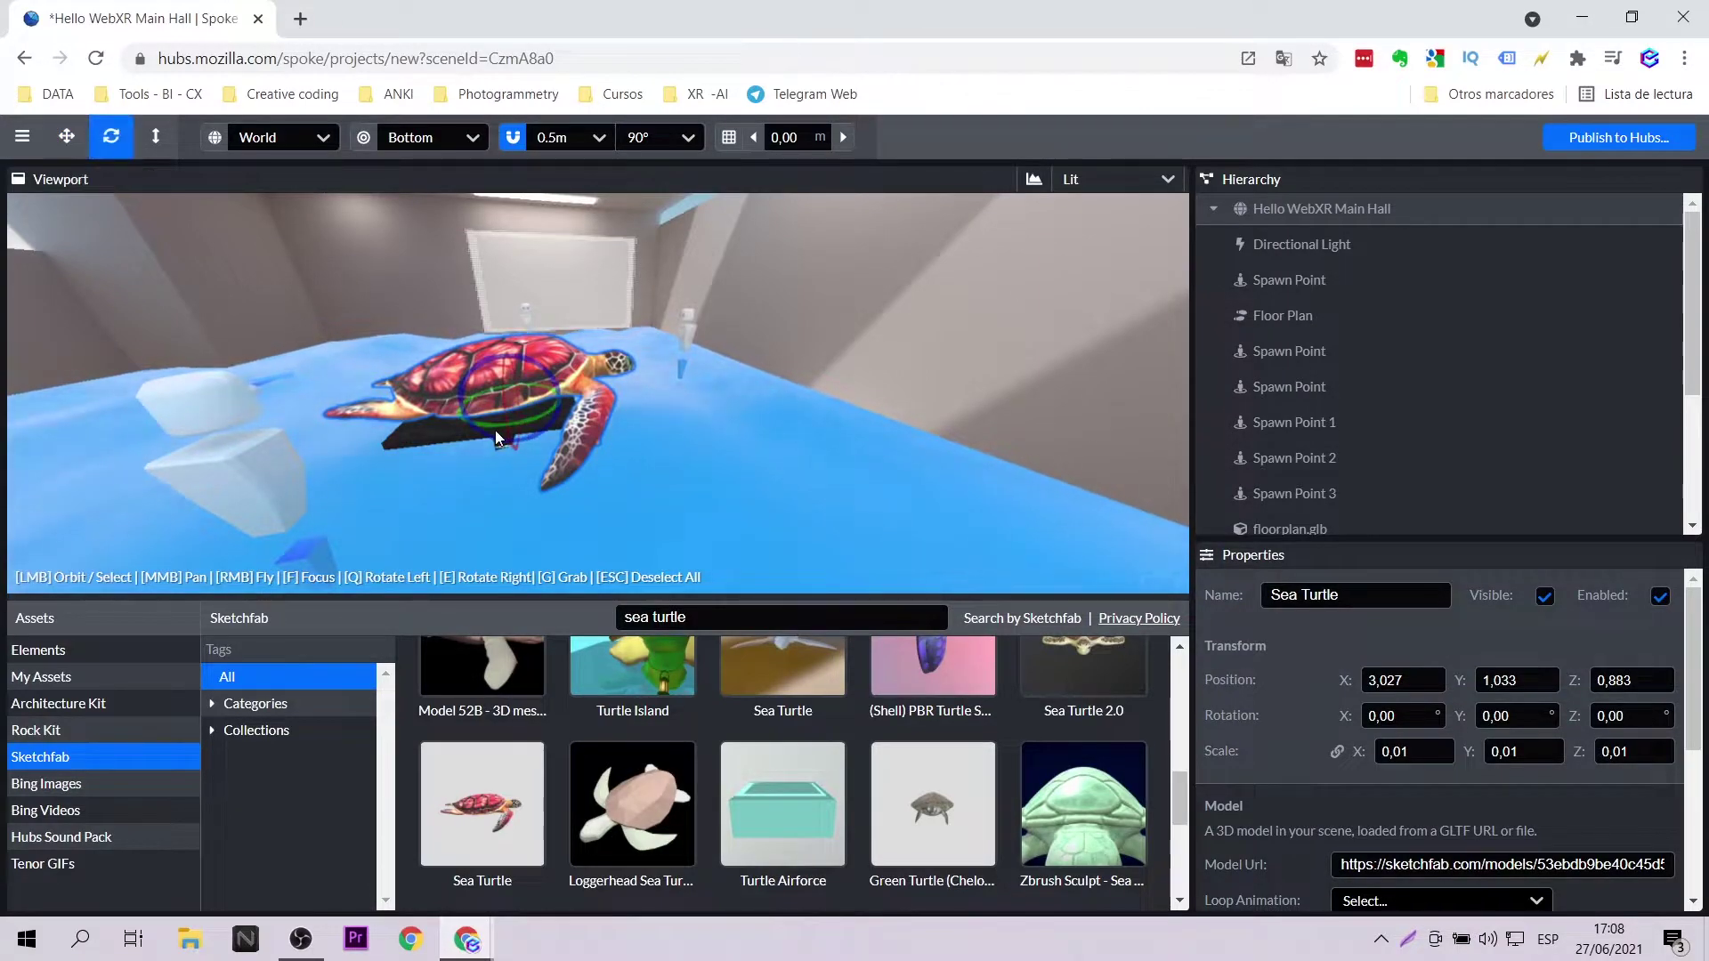
pyautogui.press('q')
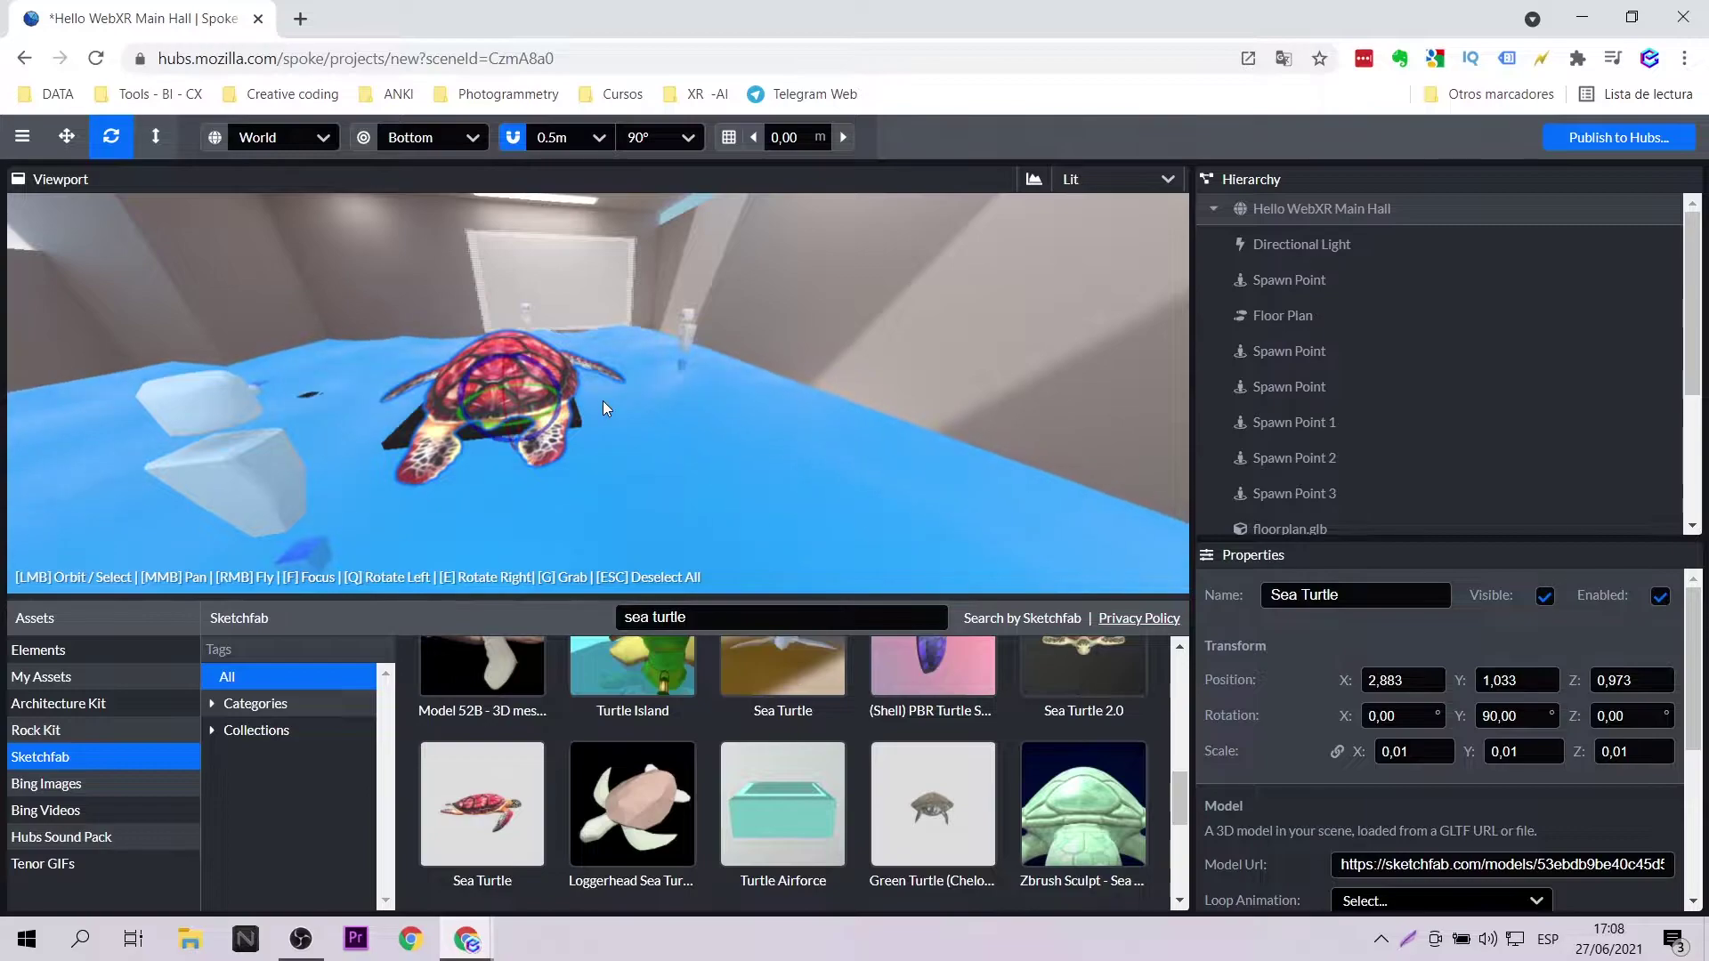
pyautogui.scroll(-4, 602, 400)
pyautogui.moveTo(538, 466)
pyautogui.mouseDown()
pyautogui.moveTo(617, 440)
pyautogui.moveTo(934, 409)
pyautogui.moveTo(522, 452)
pyautogui.mouseUp()
pyautogui.scroll(4, 796, 429)
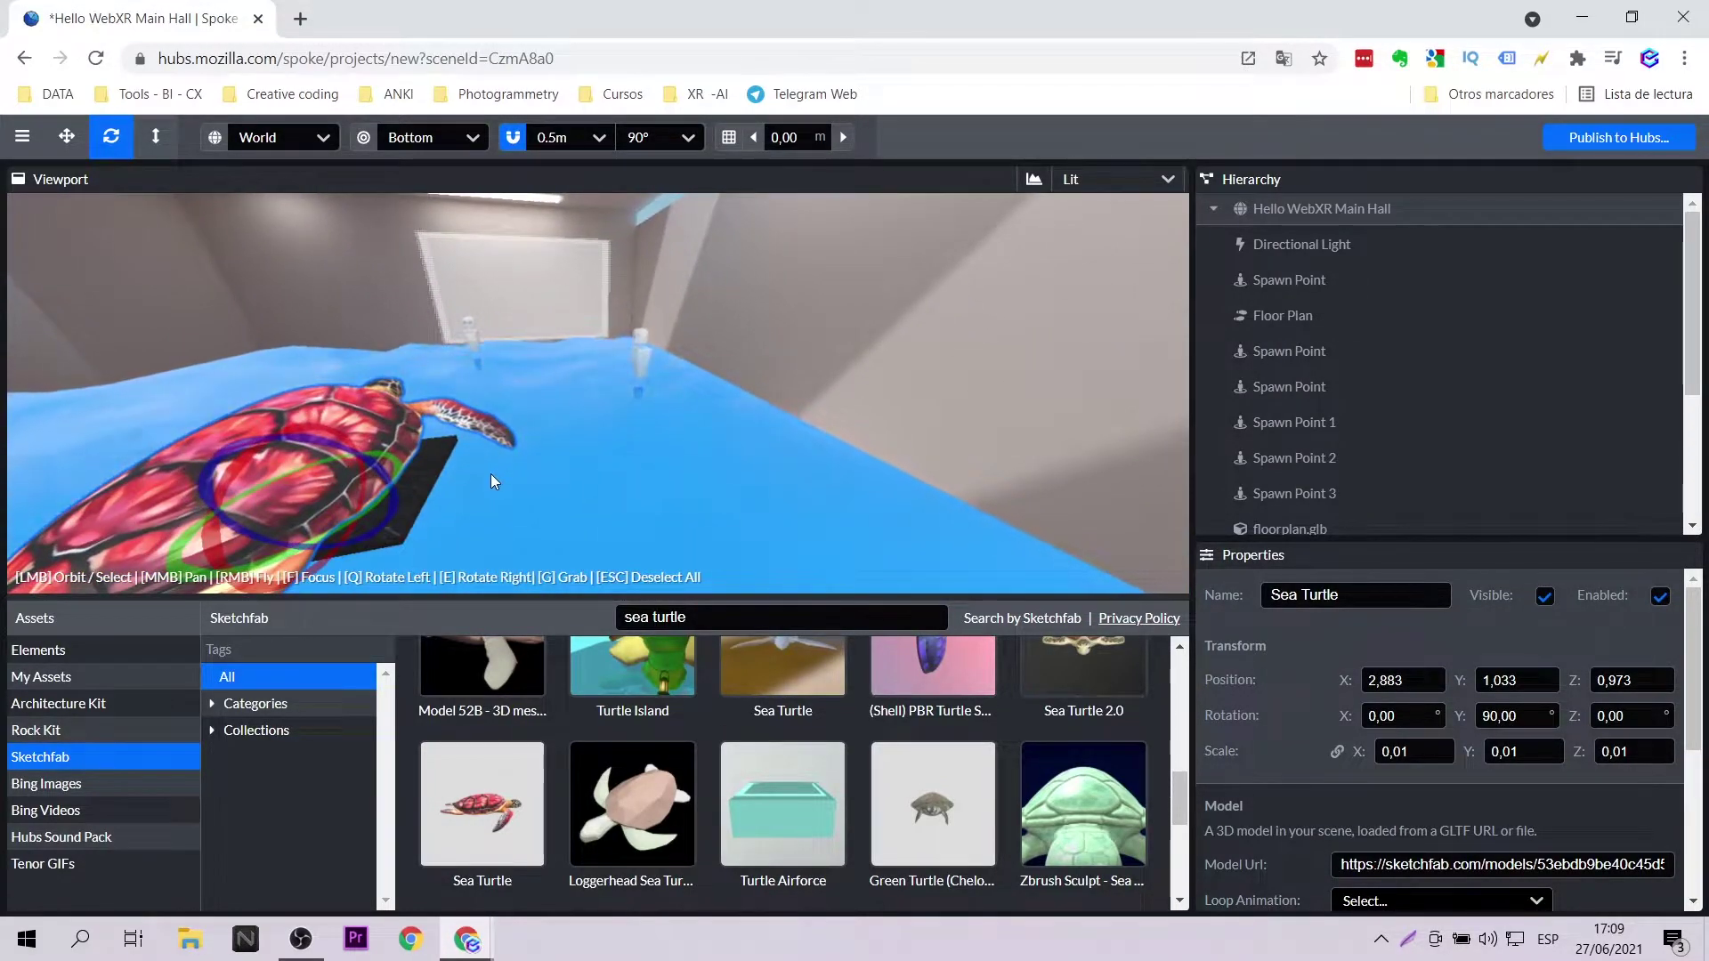
pyautogui.scroll(-3, 592, 463)
pyautogui.click(67, 137)
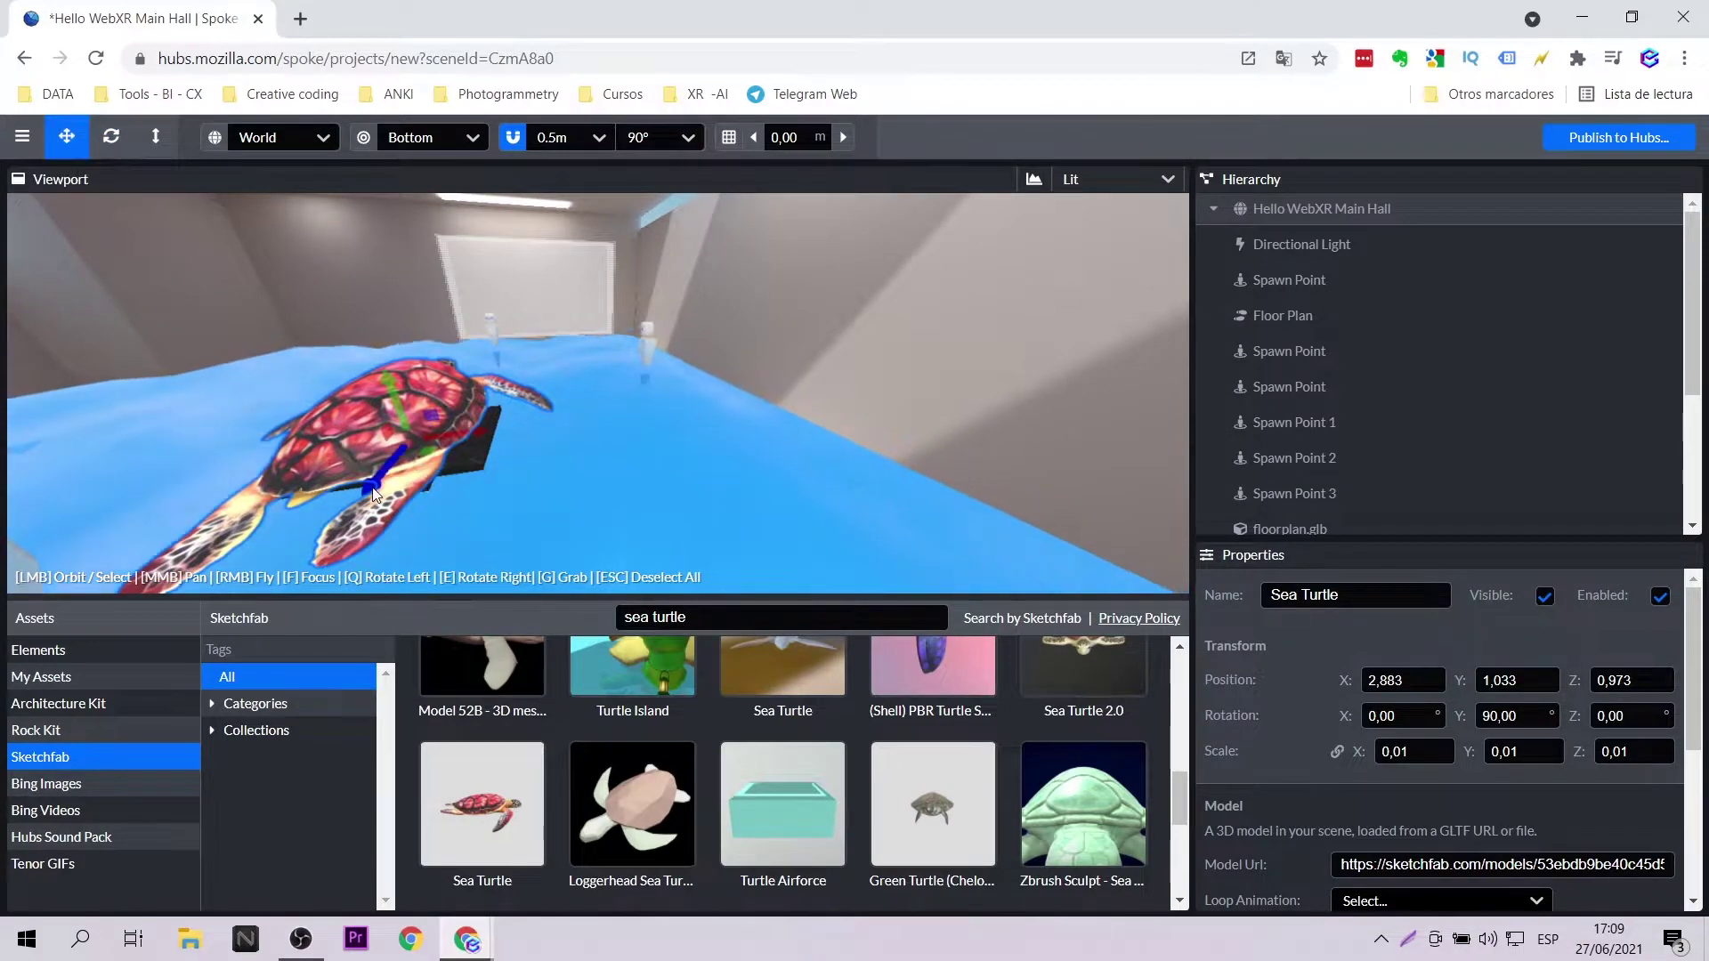
pyautogui.moveTo(371, 490)
pyautogui.mouseDown()
pyautogui.moveTo(403, 474)
pyautogui.moveTo(372, 490)
pyautogui.mouseUp()
pyautogui.scroll(-5, 454, 481)
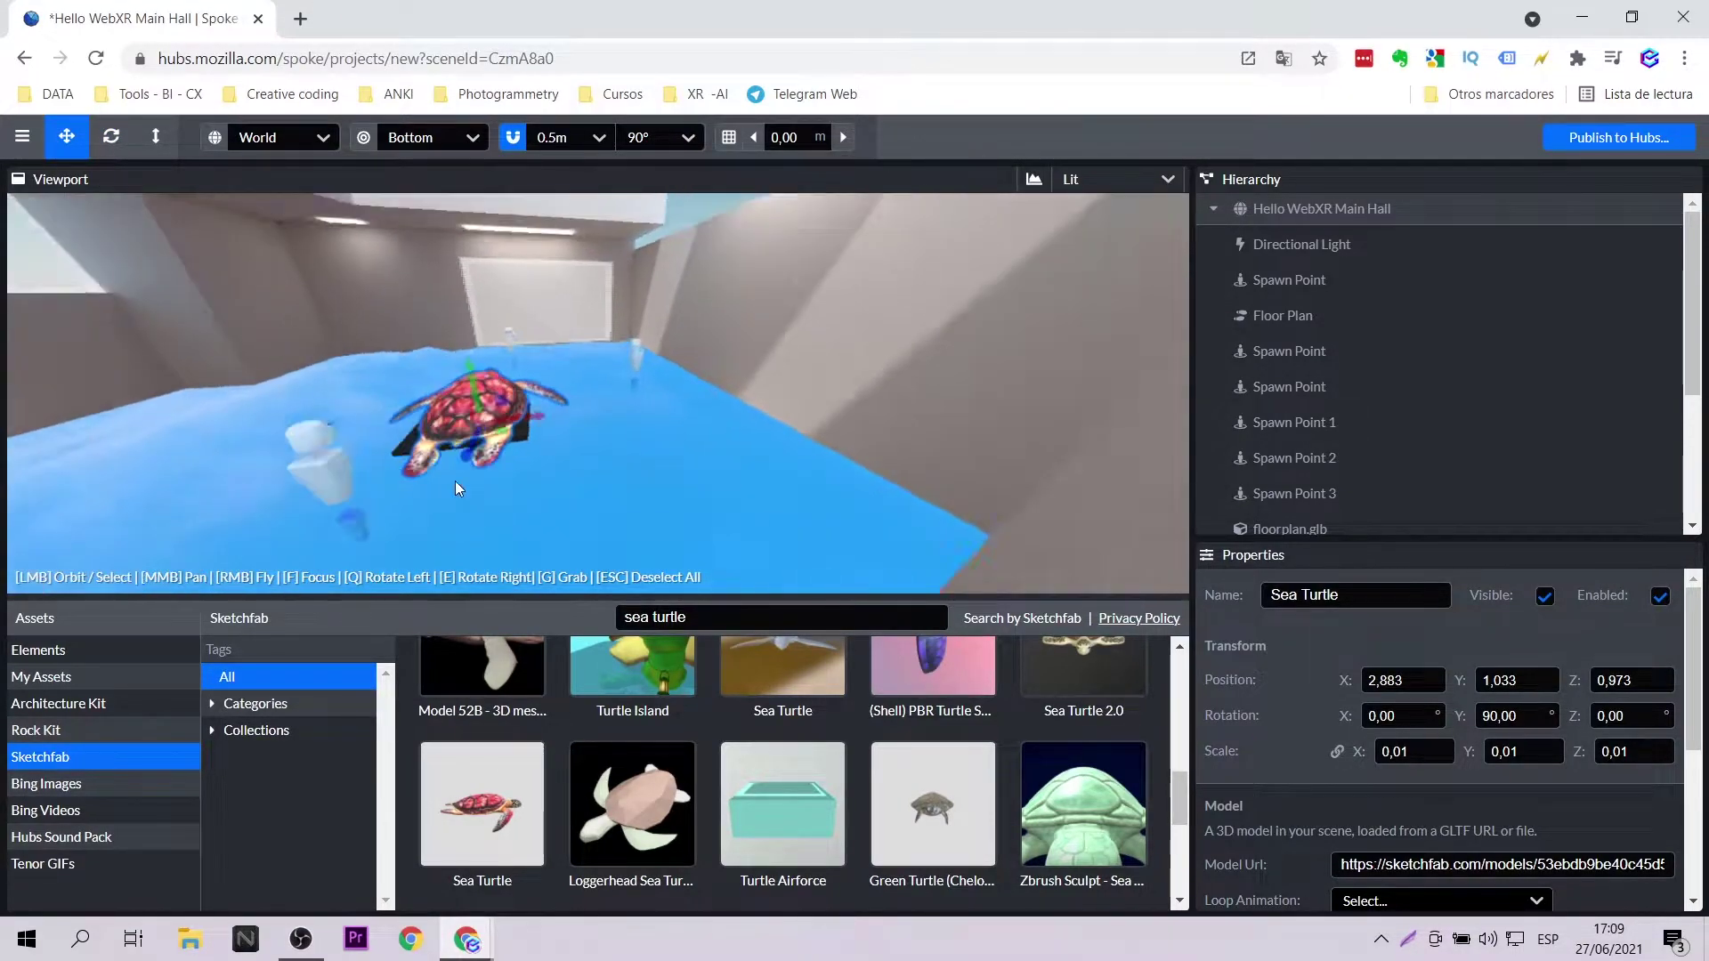
# - Add a Video element onto the white screen on the hall's end wall
pyautogui.moveTo(632, 490); pyautogui.dragTo(671, 523)
pyautogui.scroll(5, 617, 377)
pyautogui.scroll(2, 615, 372)
pyautogui.scroll(-3, 645, 409)
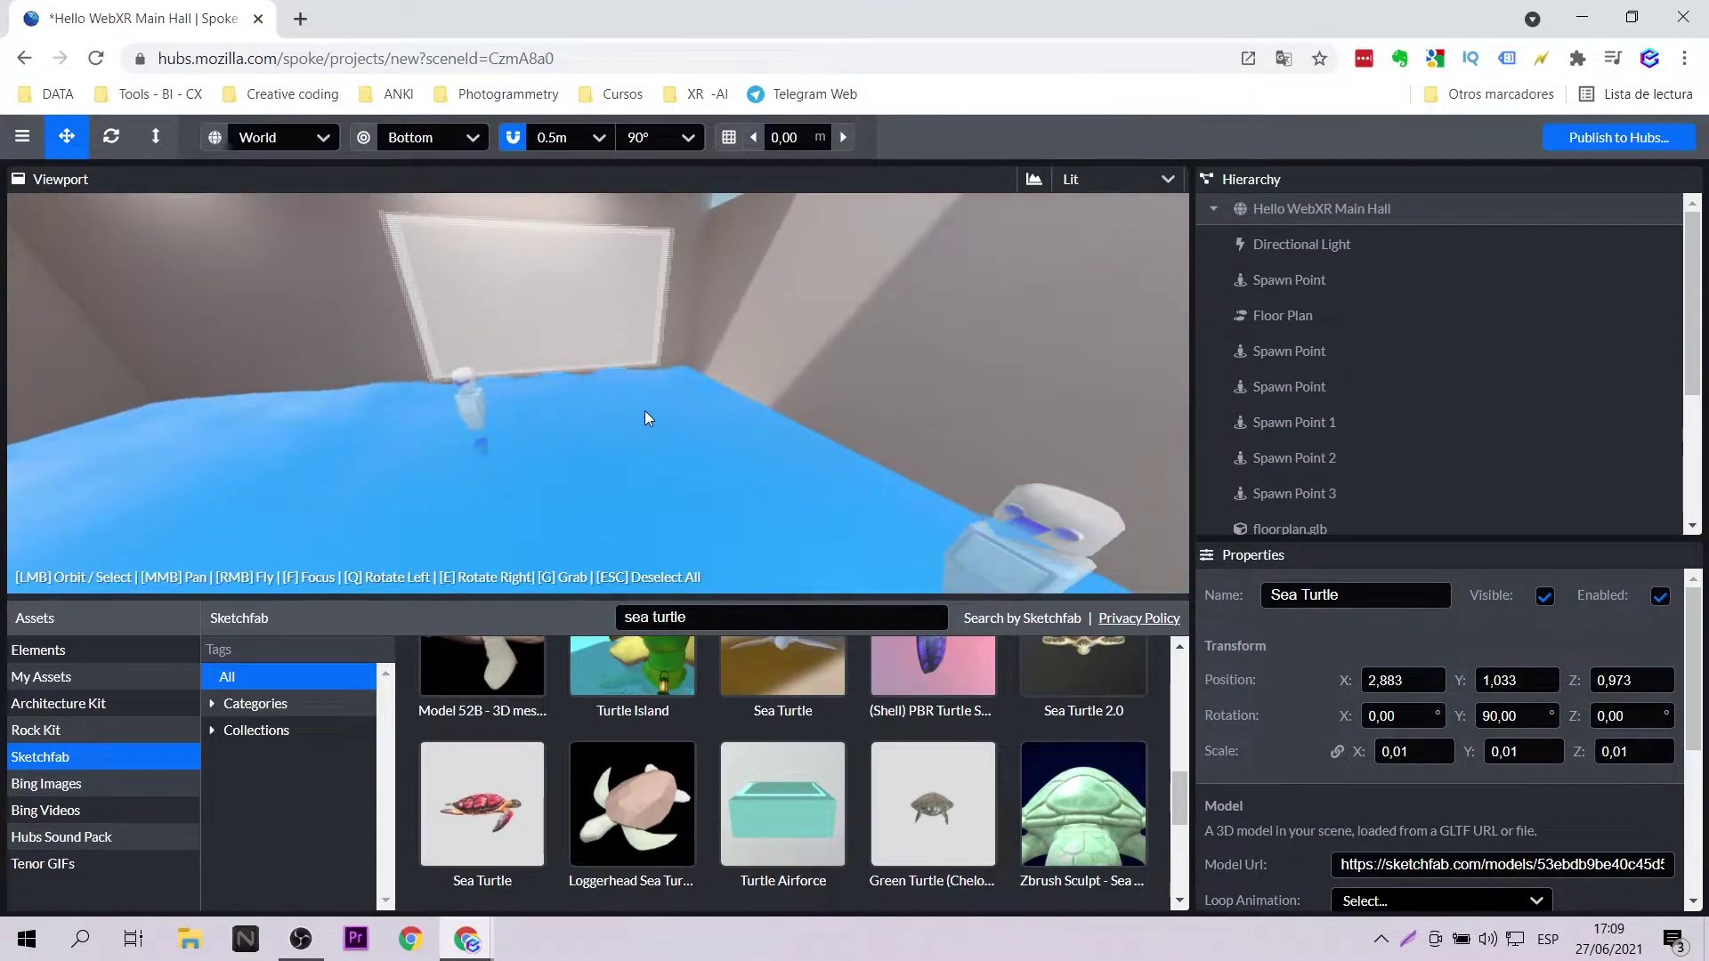
pyautogui.click(39, 650)
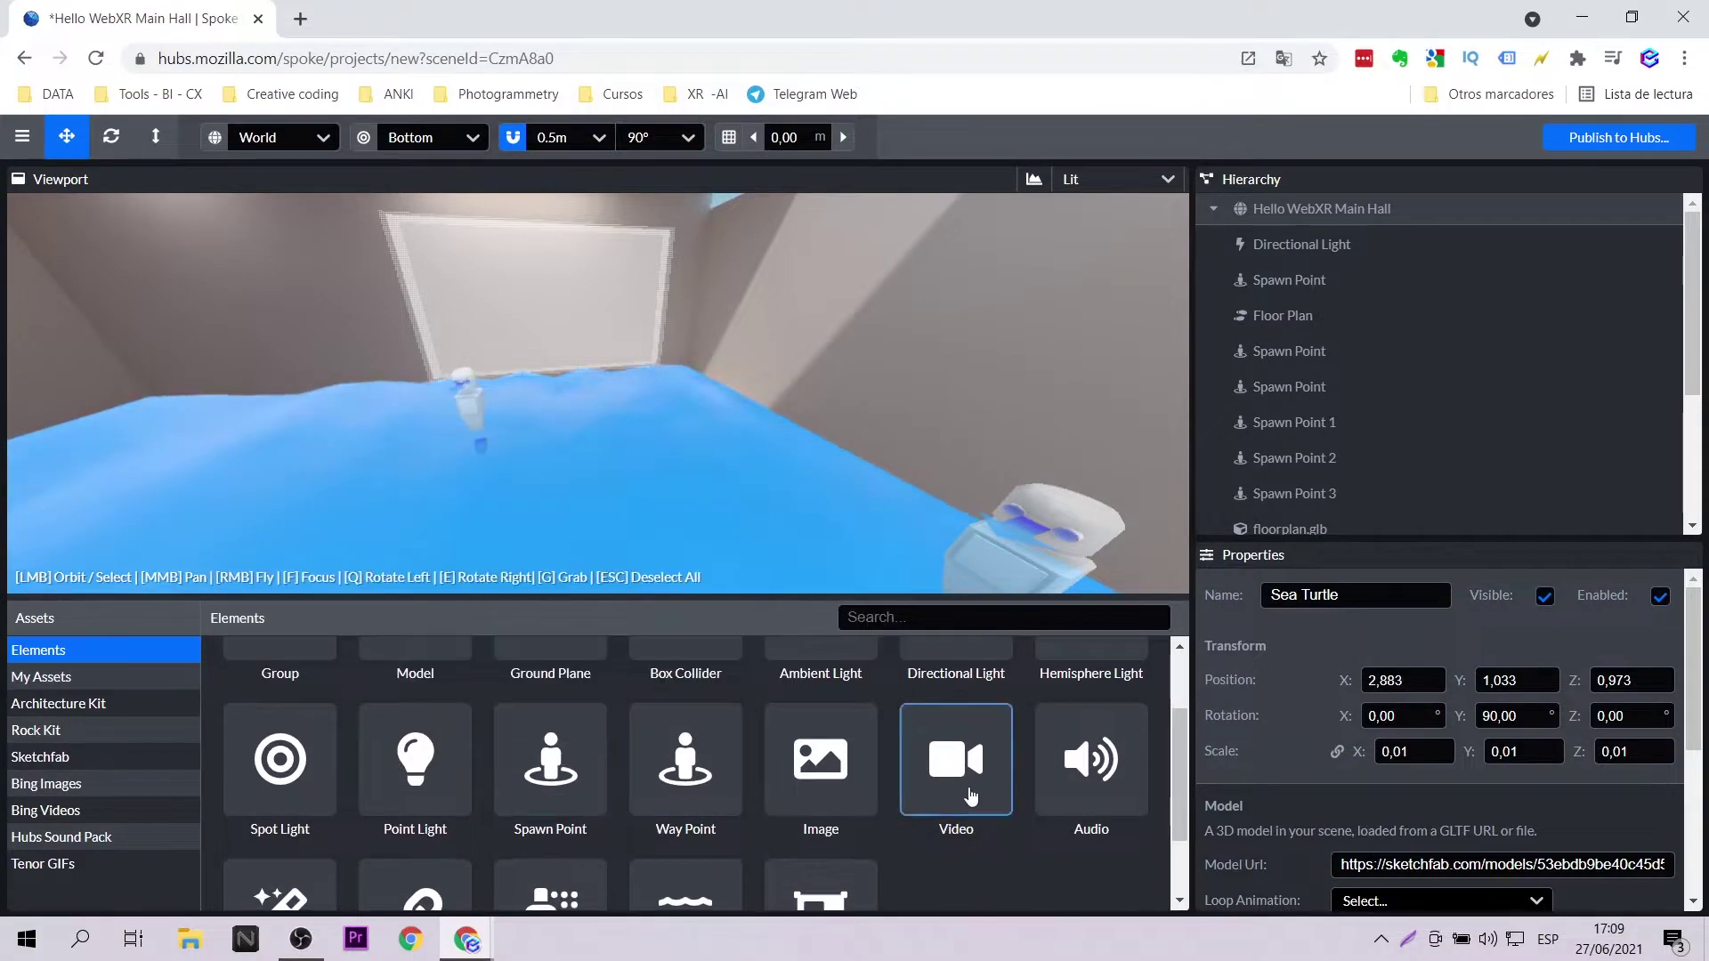
pyautogui.click(956, 770)
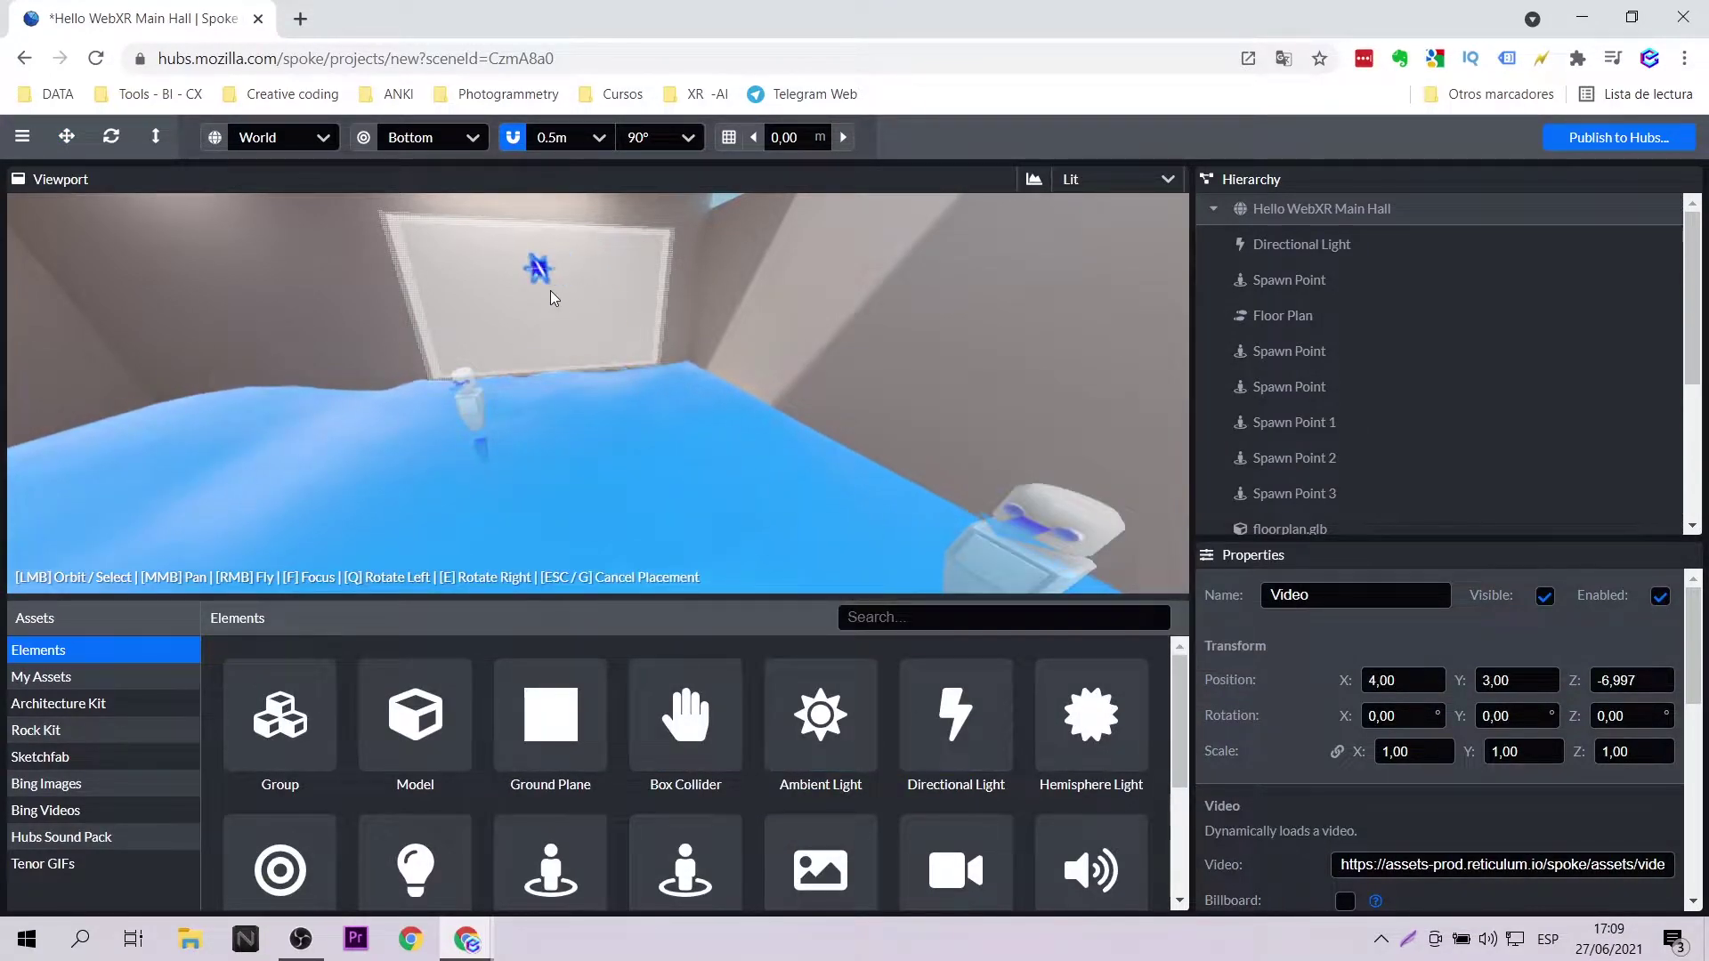
pyautogui.click(550, 290)
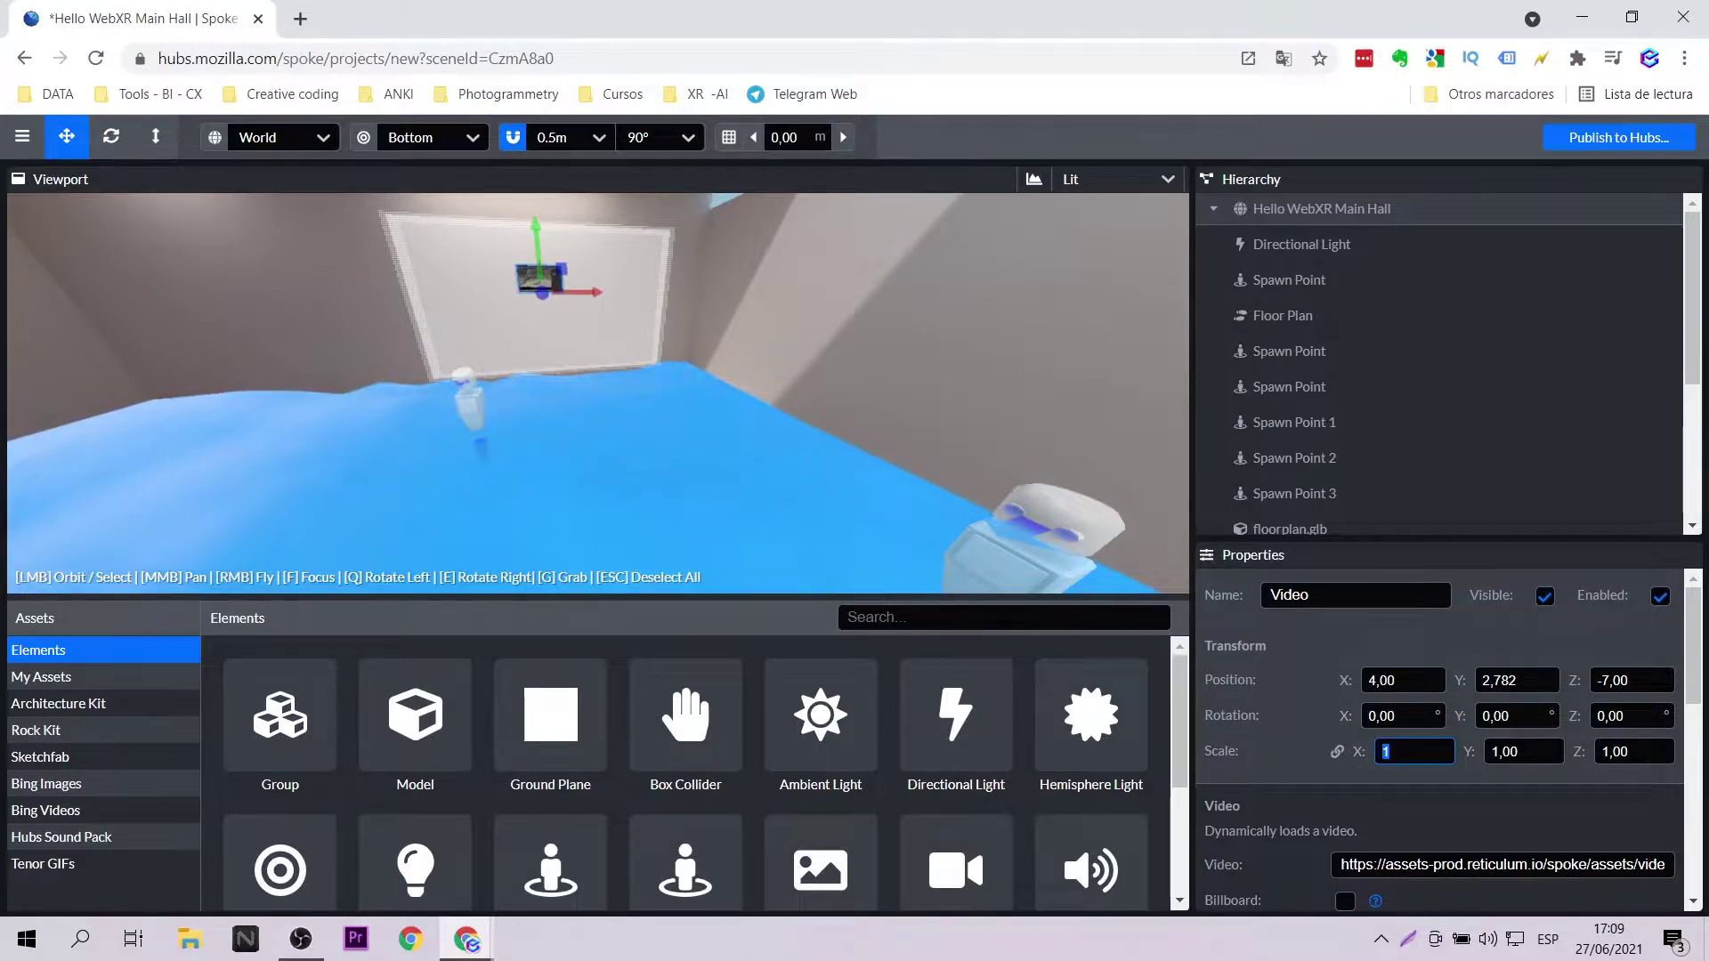
# - Set the Video element's scale to 5 on all axes and fit it inside the wall frame at Y 2.408
pyautogui.write('4')
pyautogui.write('5')
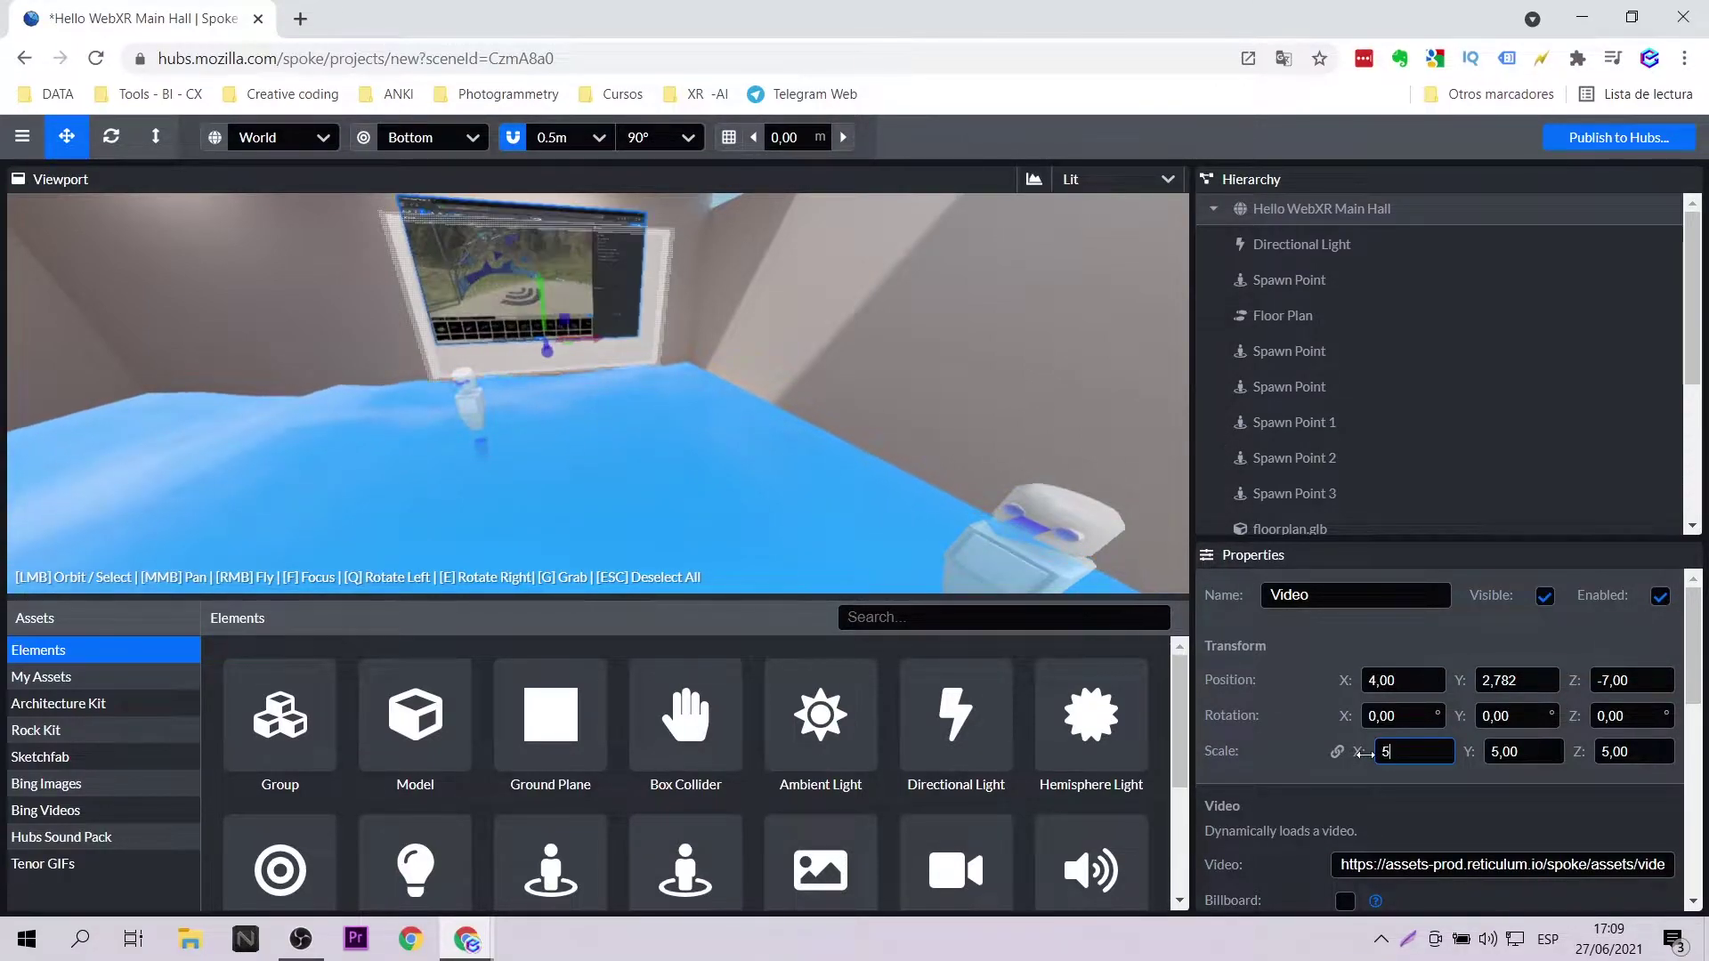
pyautogui.moveTo(539, 281); pyautogui.dragTo(552, 302)
pyautogui.scroll(2, 553, 303)
pyautogui.moveTo(591, 392); pyautogui.dragTo(609, 467, button='middle')
pyautogui.scroll(4, 524, 356)
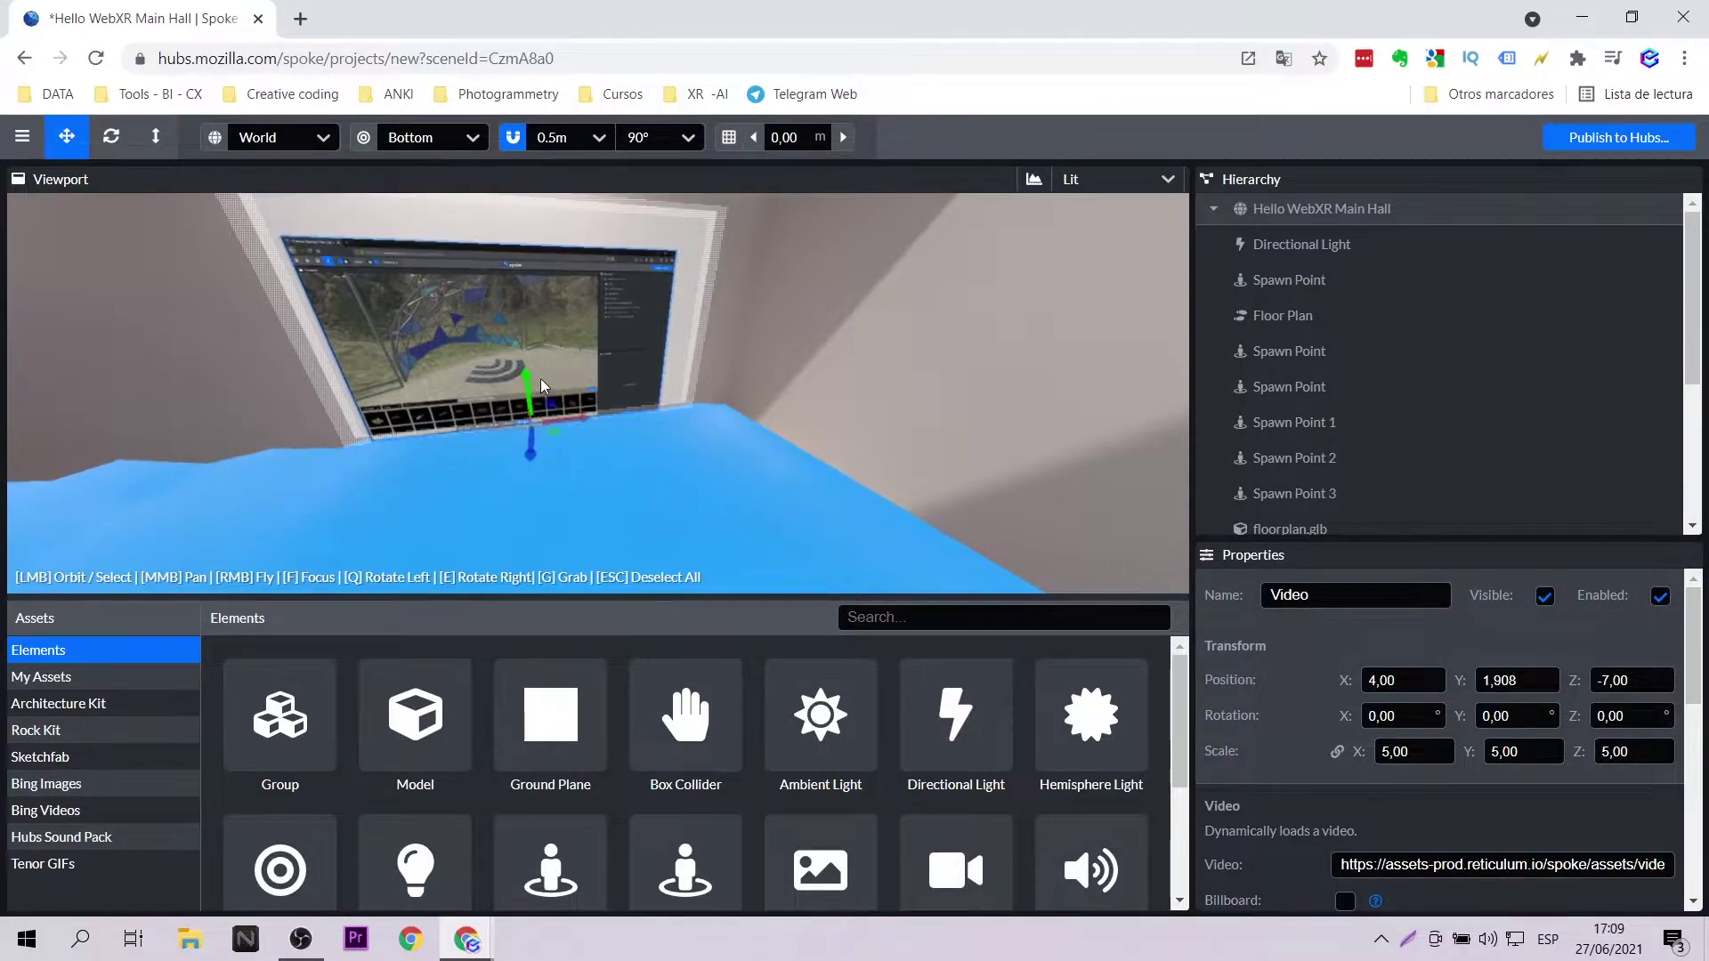
pyautogui.scroll(-2, 1485, 814)
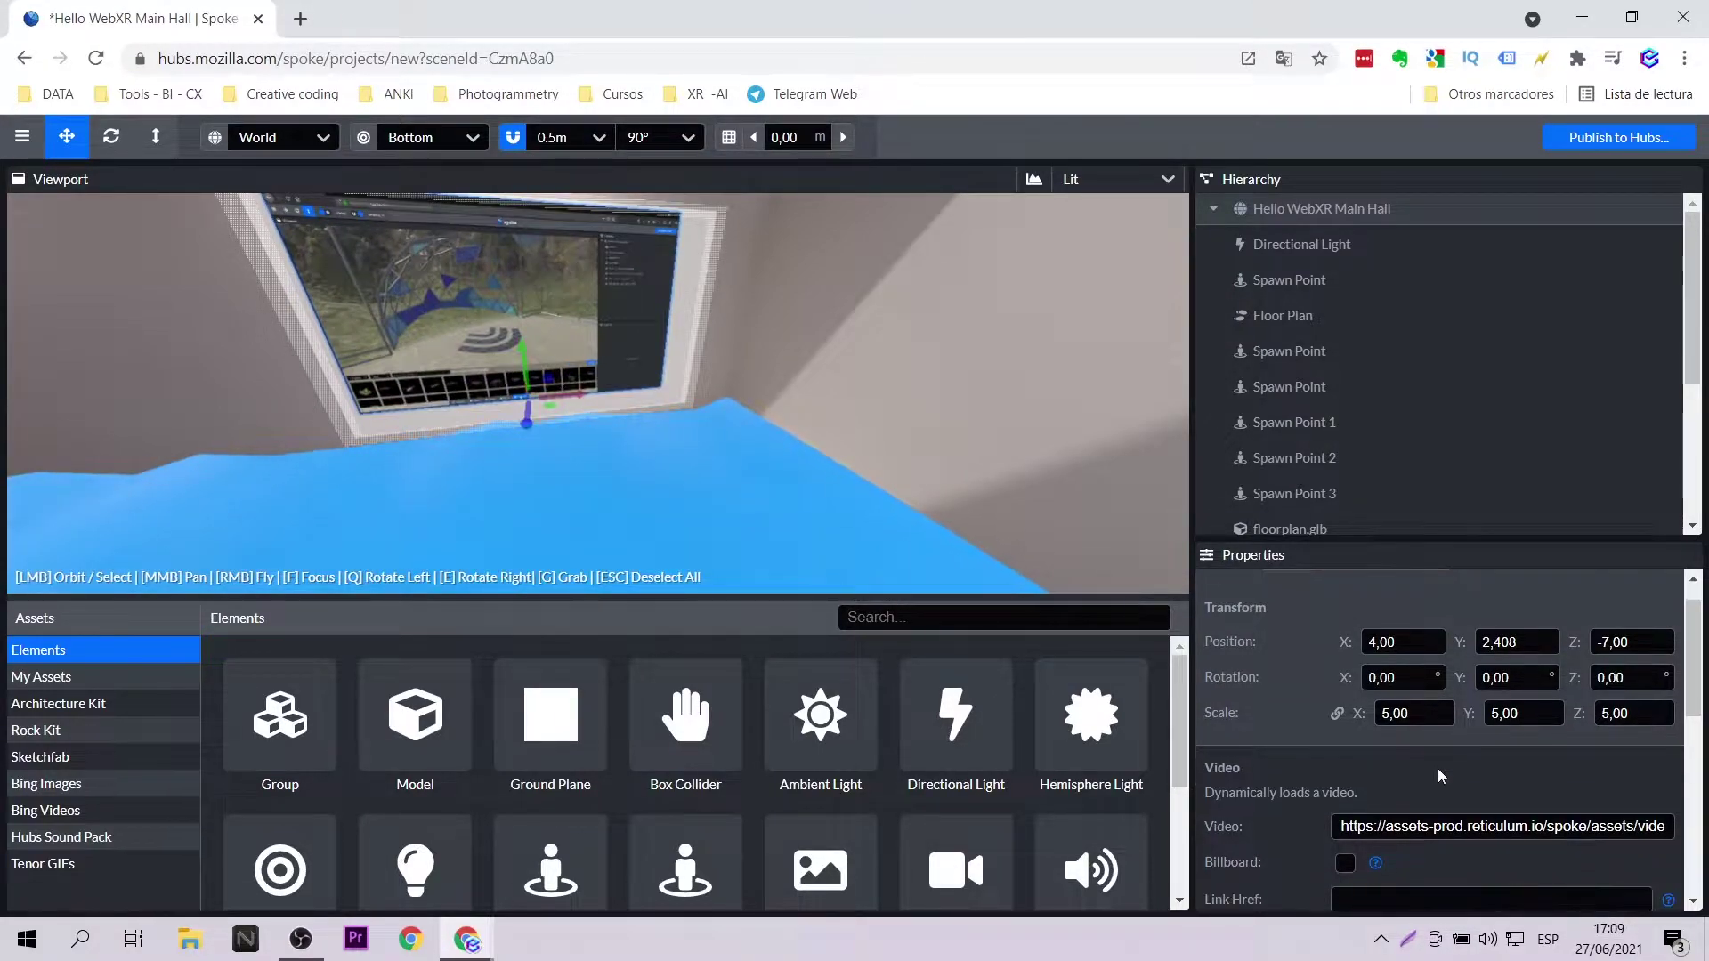
# - Review the Video element's source, projection, playback and audio properties
pyautogui.scroll(-2, 1478, 801)
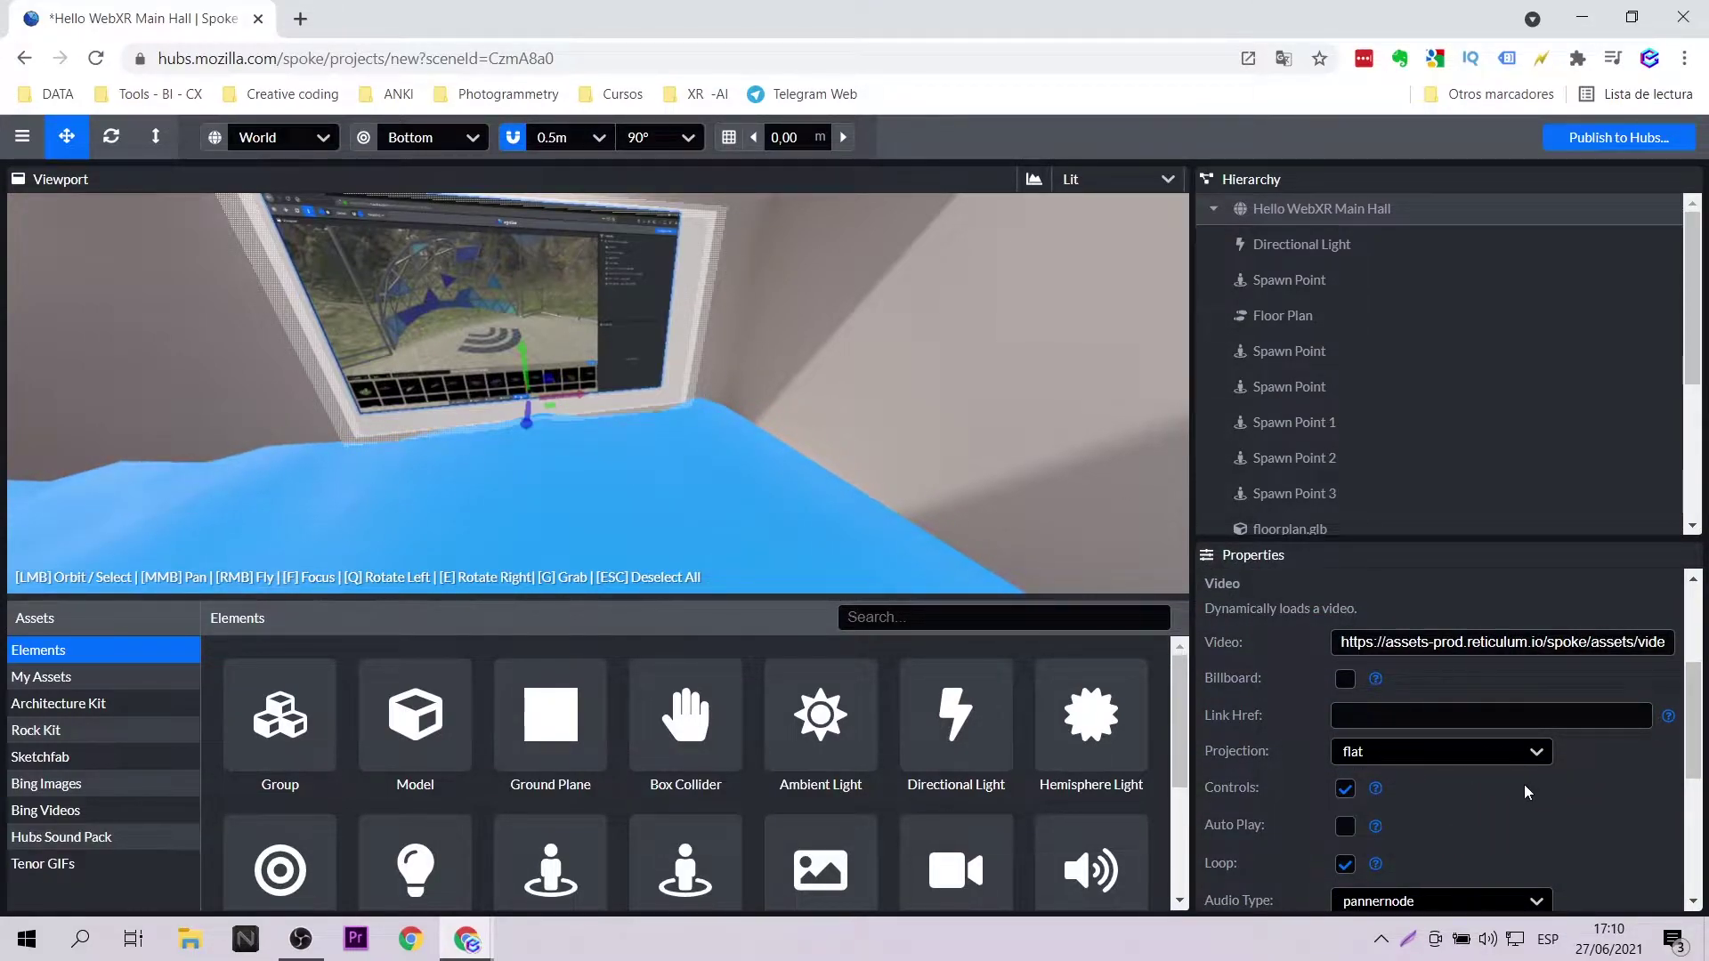
pyautogui.scroll(-3, 1520, 787)
pyautogui.scroll(3, 1517, 787)
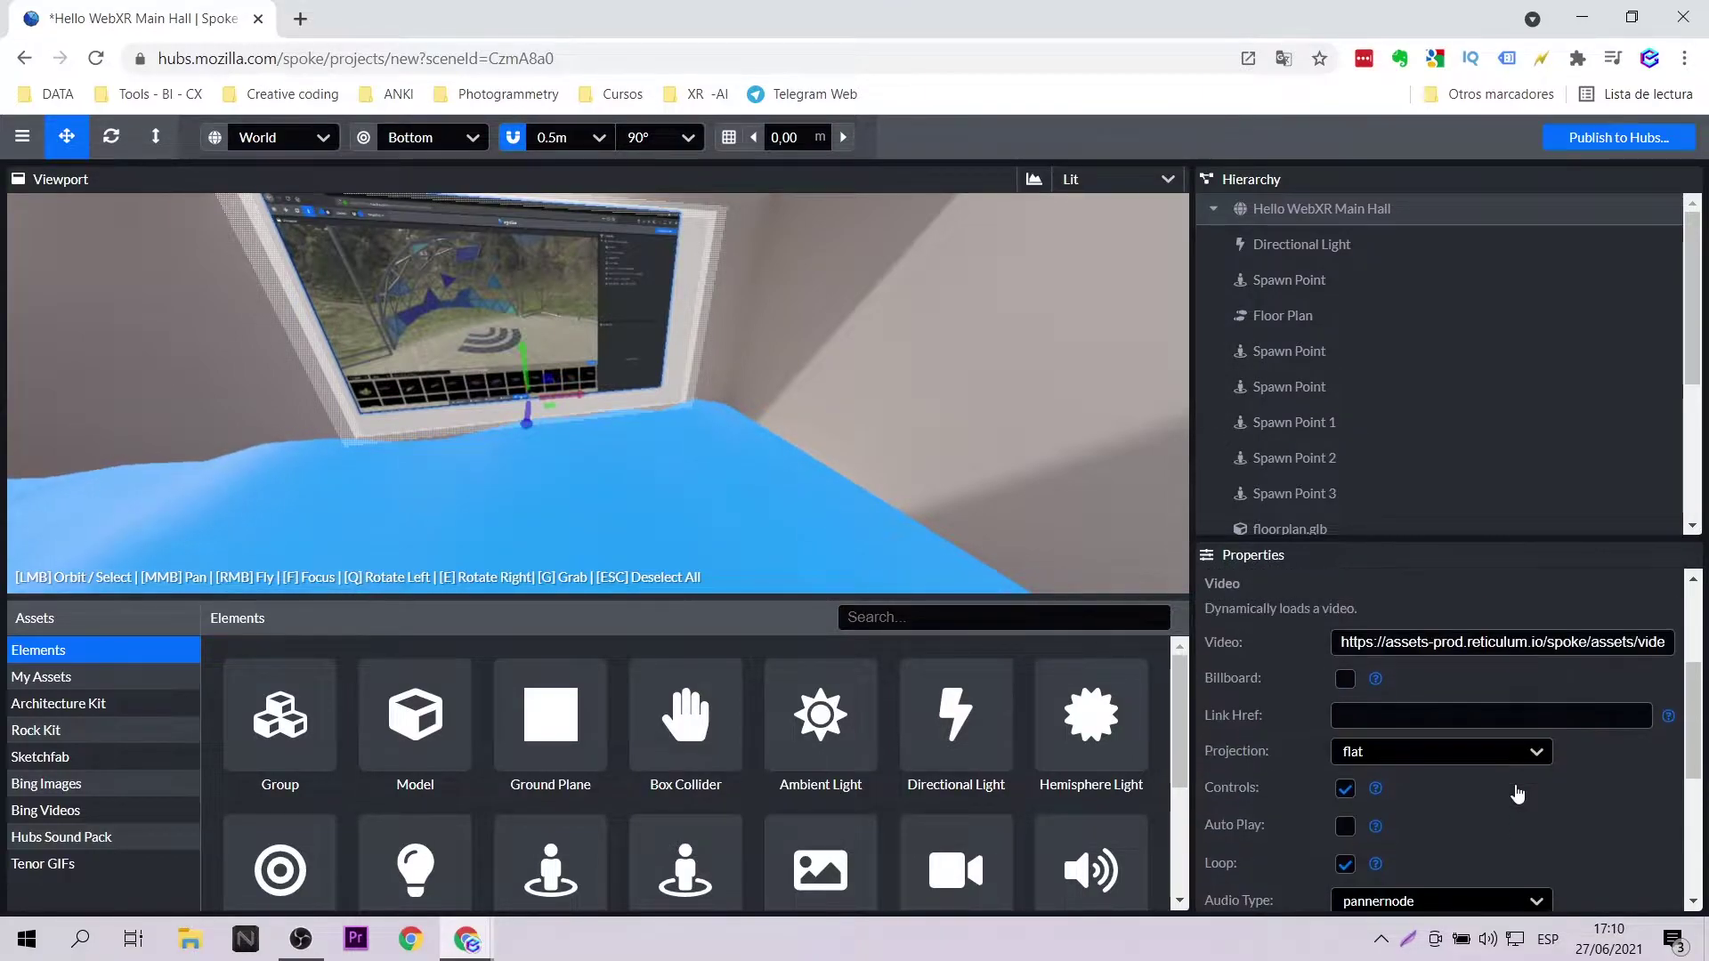
pyautogui.scroll(2, 1518, 792)
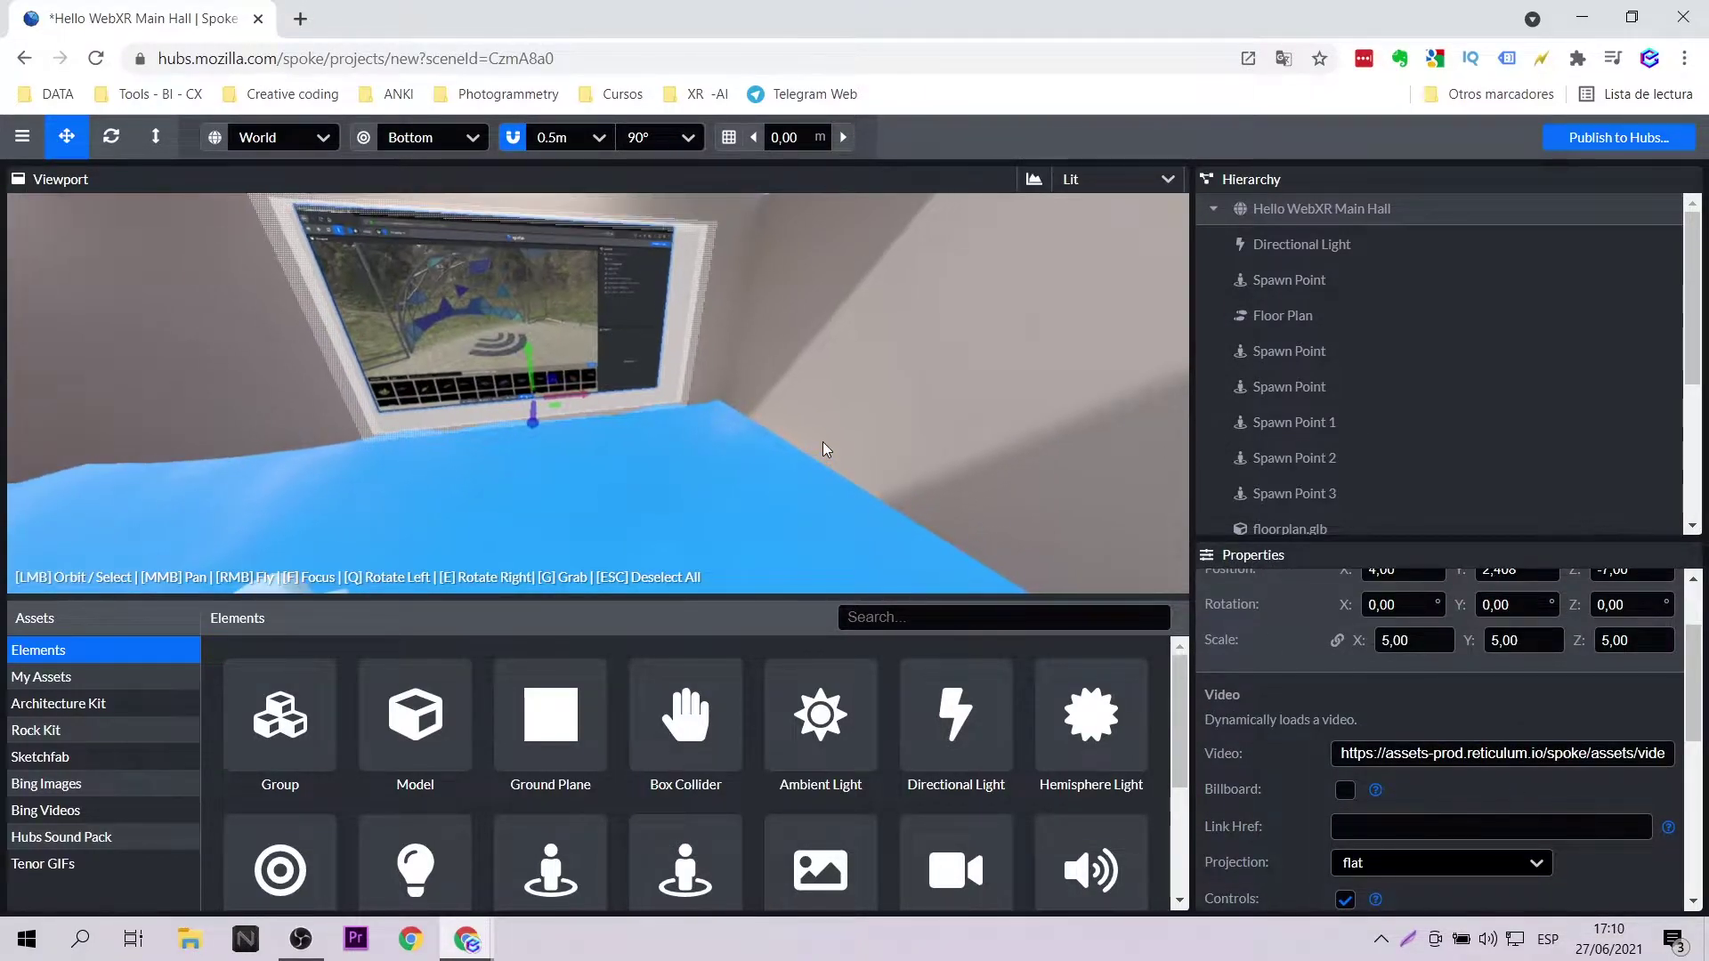
pyautogui.moveTo(602, 451); pyautogui.dragTo(531, 329)
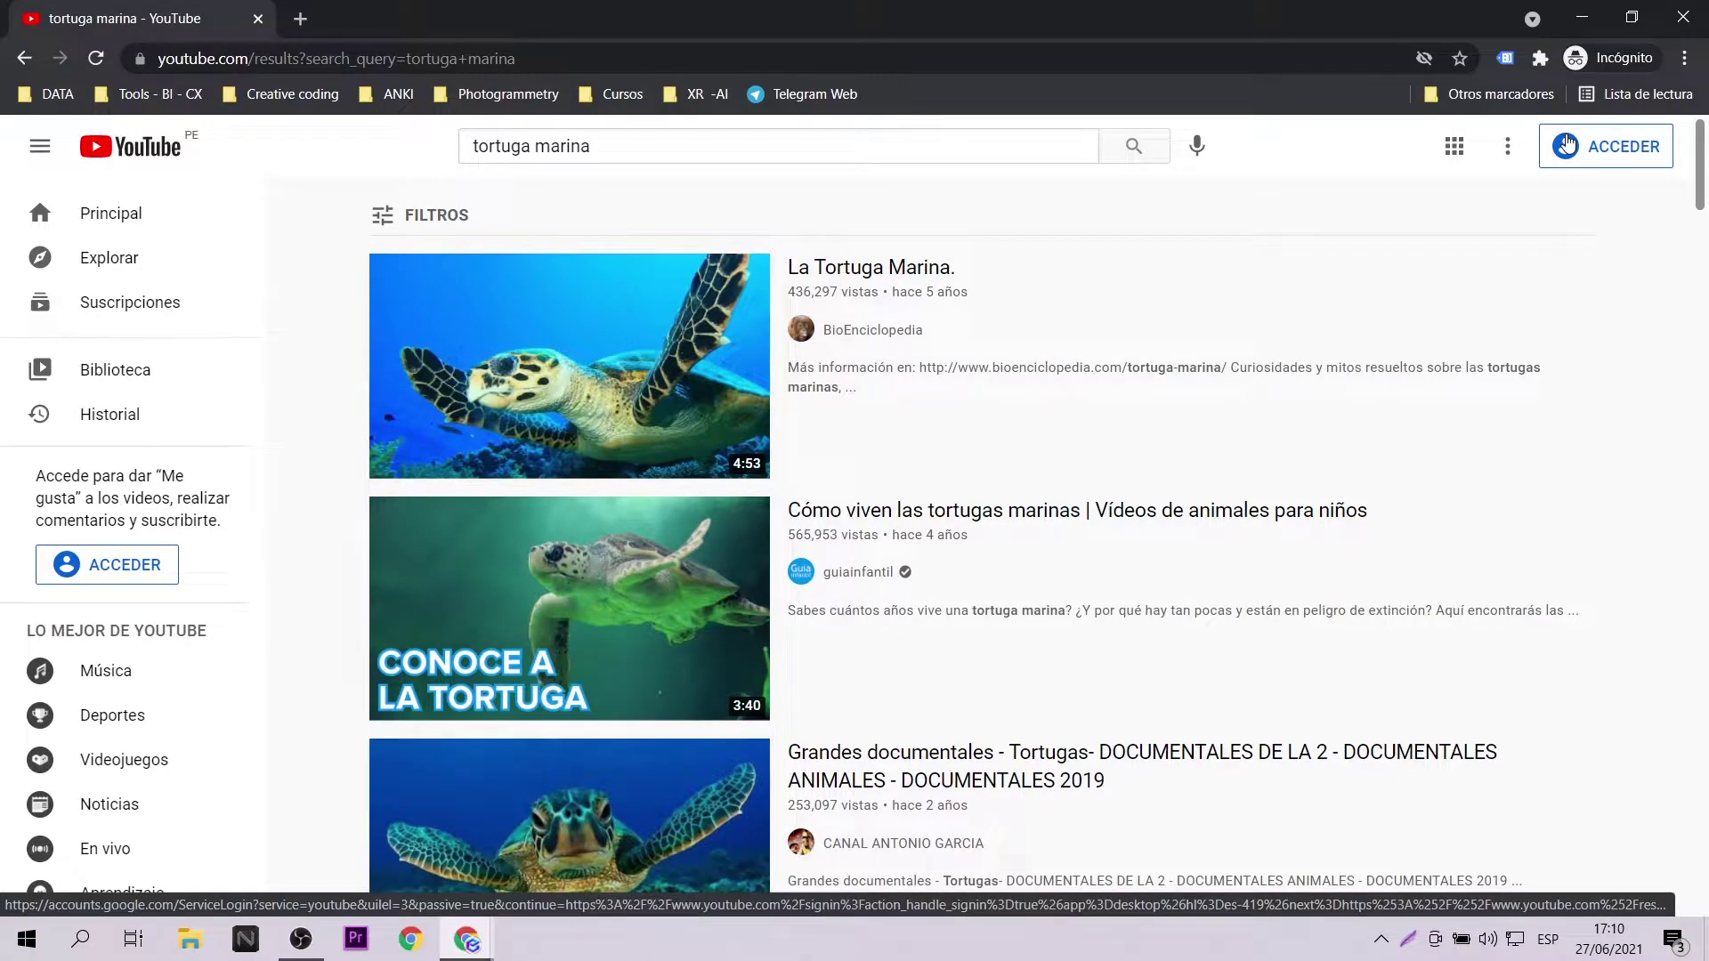
# - Copy the URL of YouTube's "Tortugas marinas 101 | National Geographic en Español" and set it as the Video element's source in Spoke
pyautogui.scroll(-5, 1486, 508)
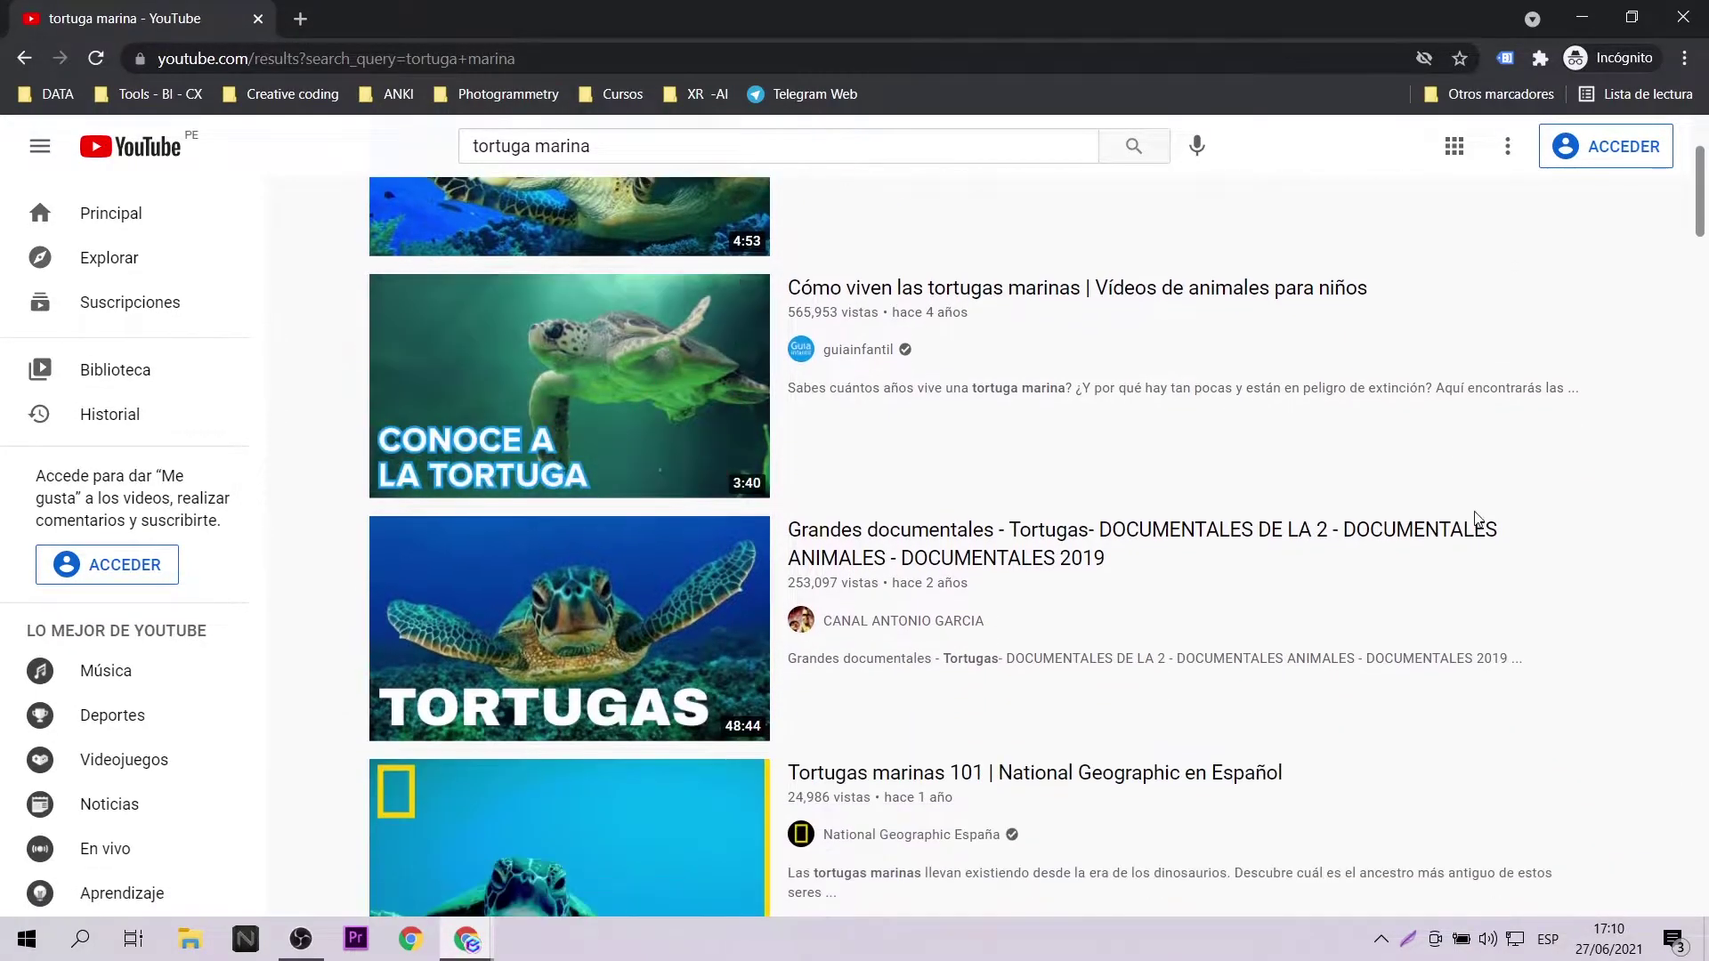
pyautogui.scroll(-1, 1481, 520)
pyautogui.moveTo(570, 534)
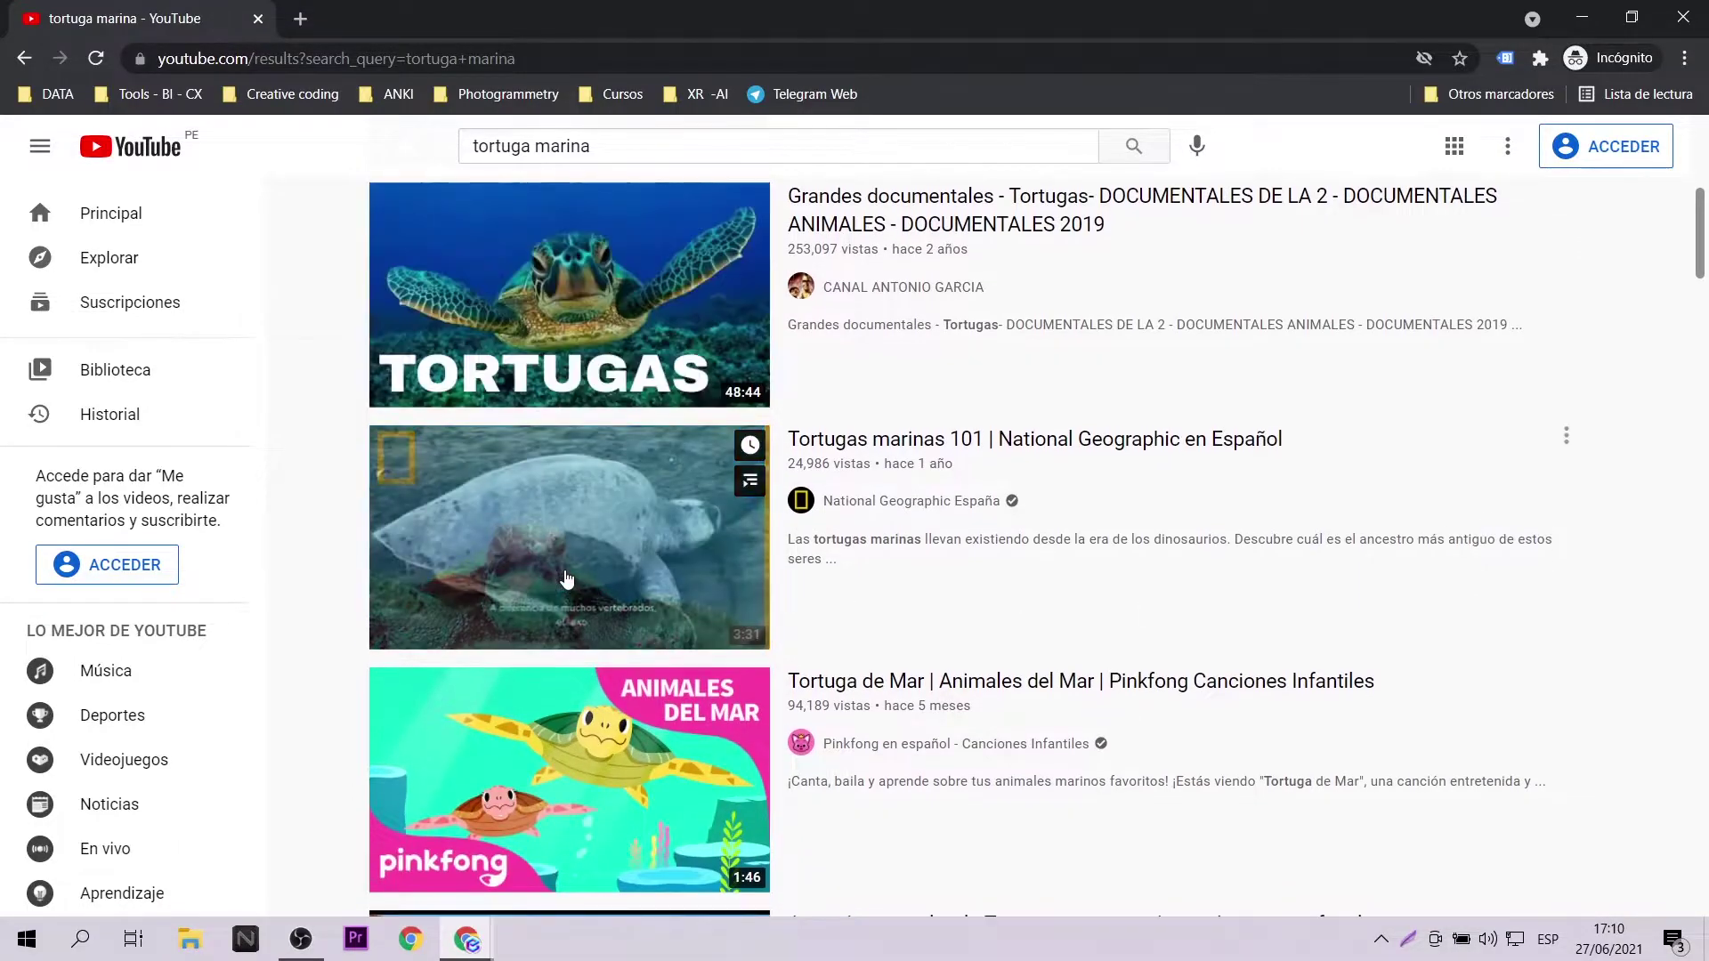
pyautogui.scroll(-5, 569, 498)
pyautogui.scroll(4, 556, 445)
pyautogui.click(552, 424)
pyautogui.rightClick(686, 397)
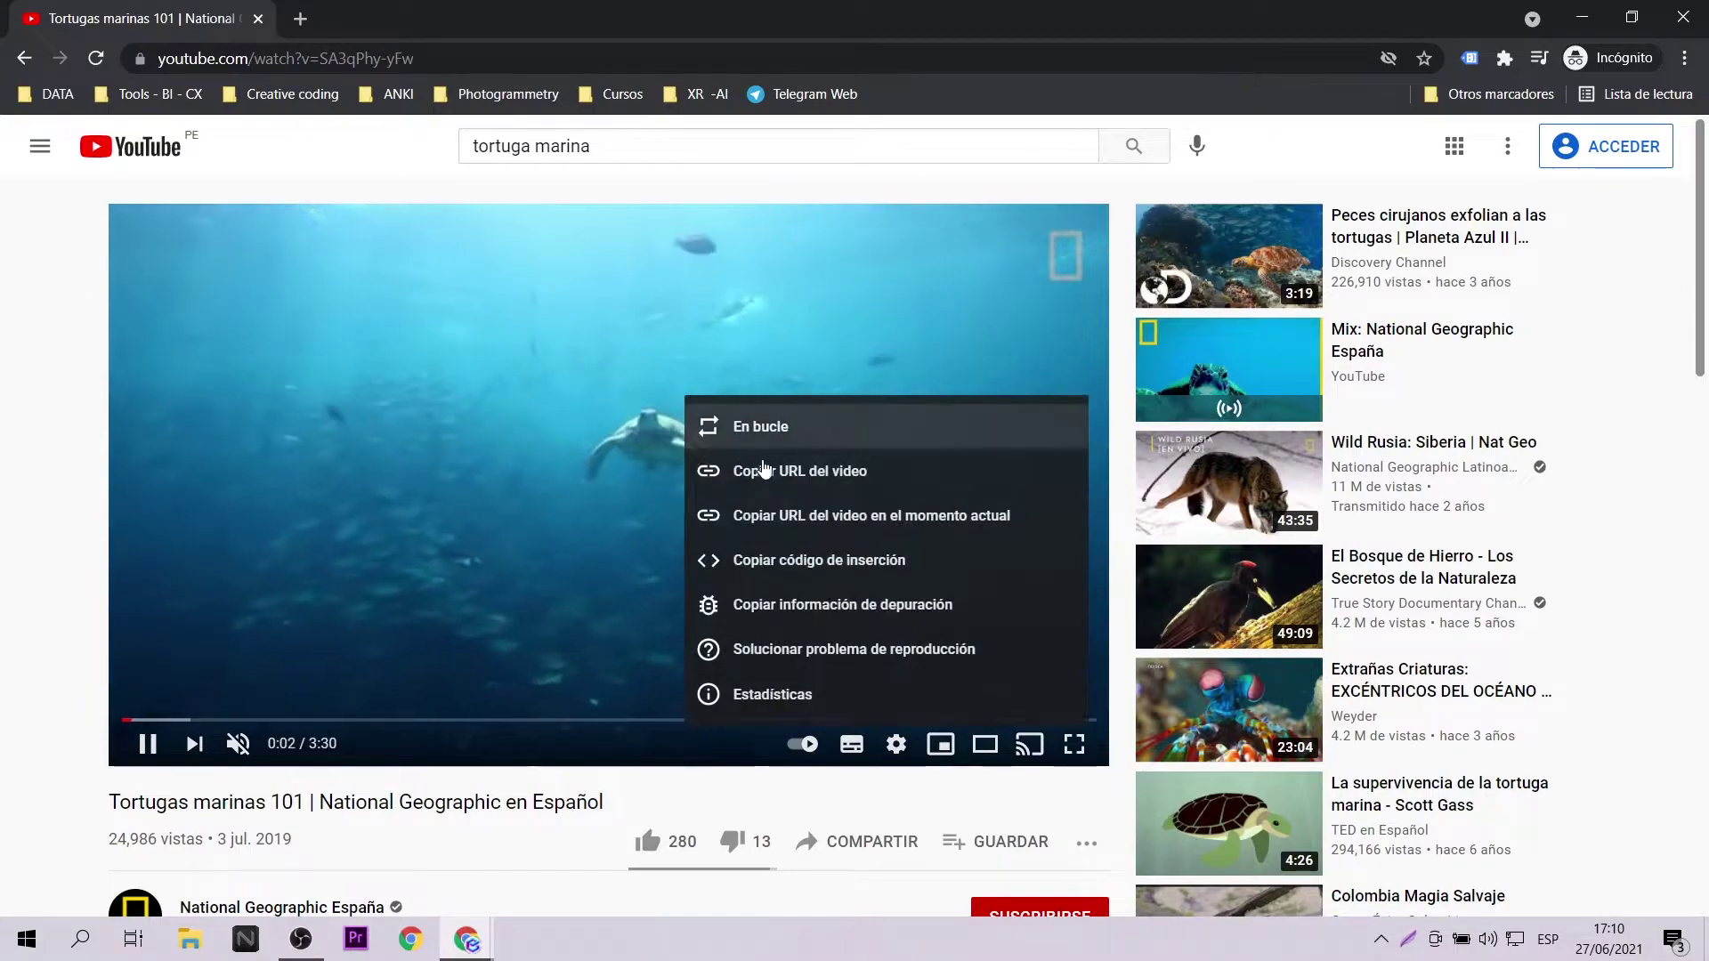
pyautogui.click(772, 471)
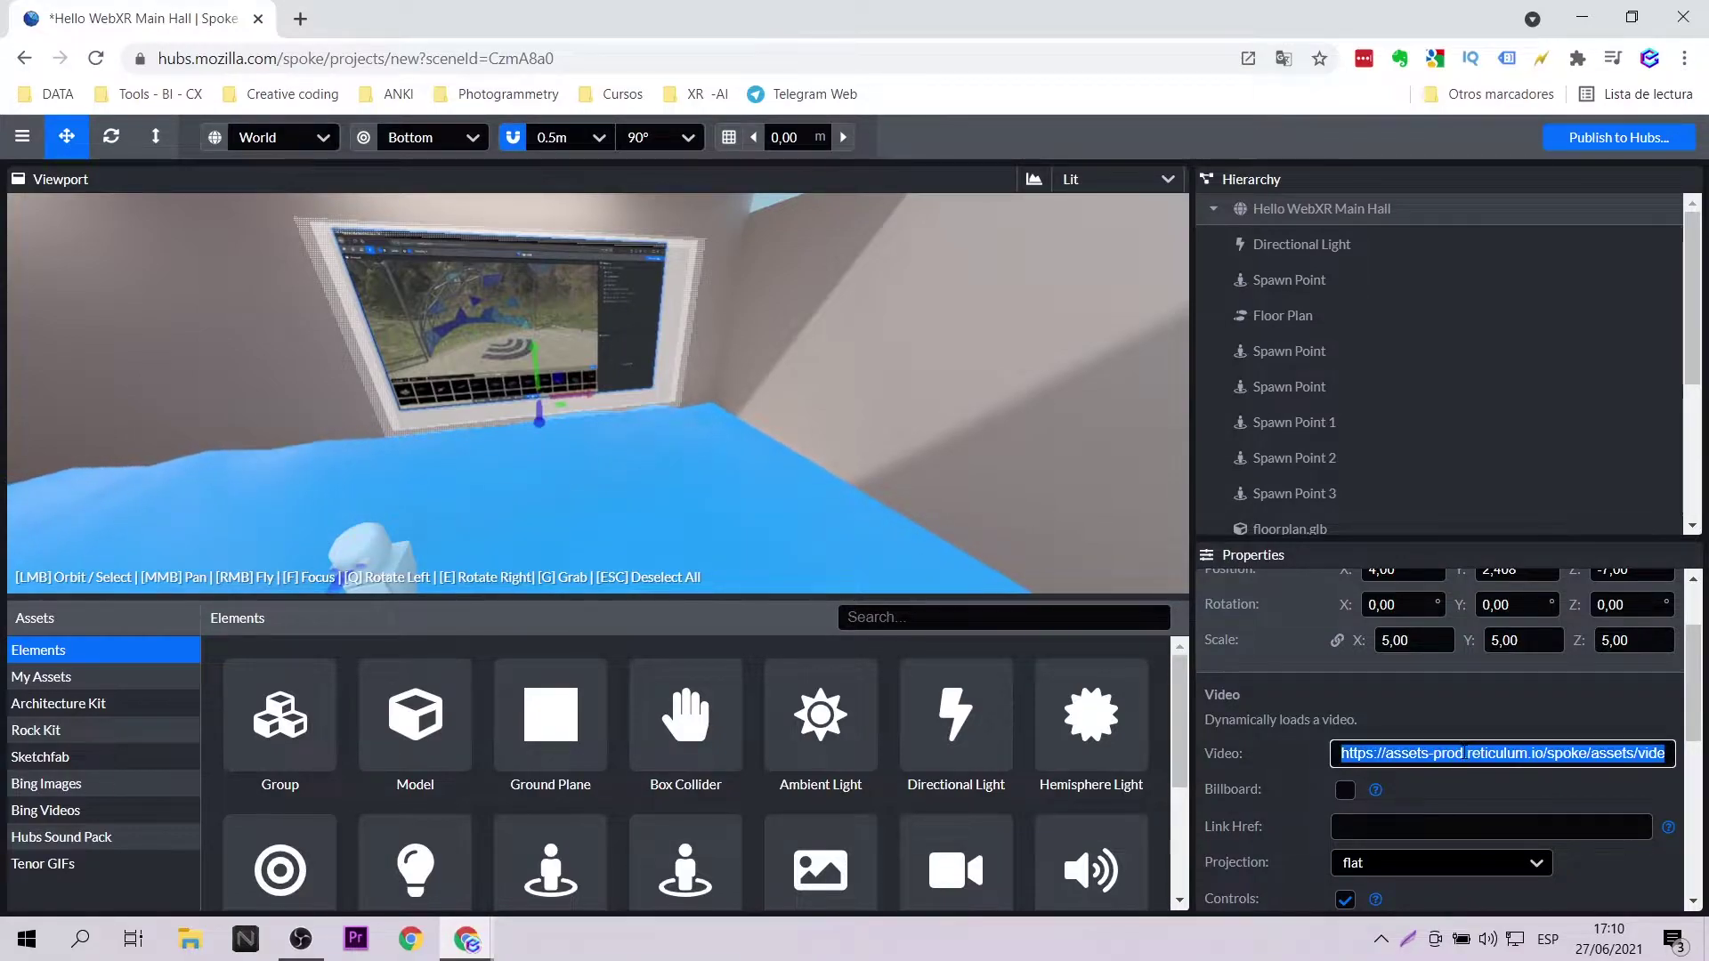
pyautogui.write('https://youtu.be/SA3qPhy-yFw')
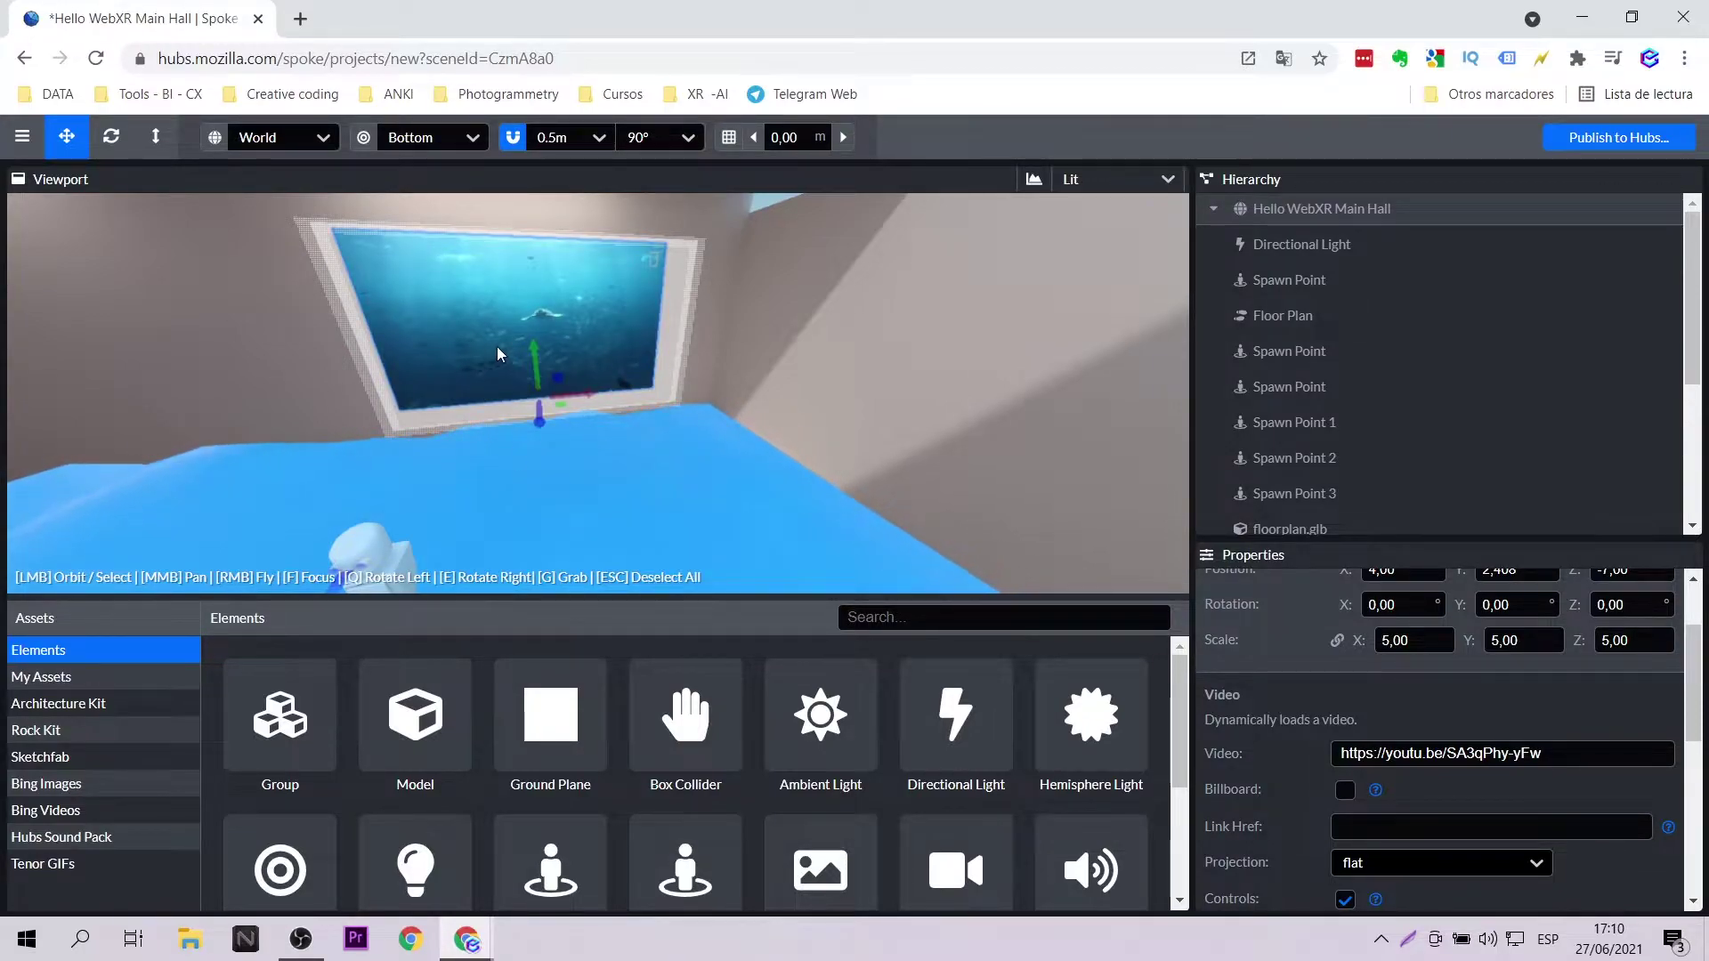
# - Examine the video on the wall and check which hierarchy entries are the media frame, sea turtle and video
pyautogui.scroll(2, 493, 354)
pyautogui.click(527, 292)
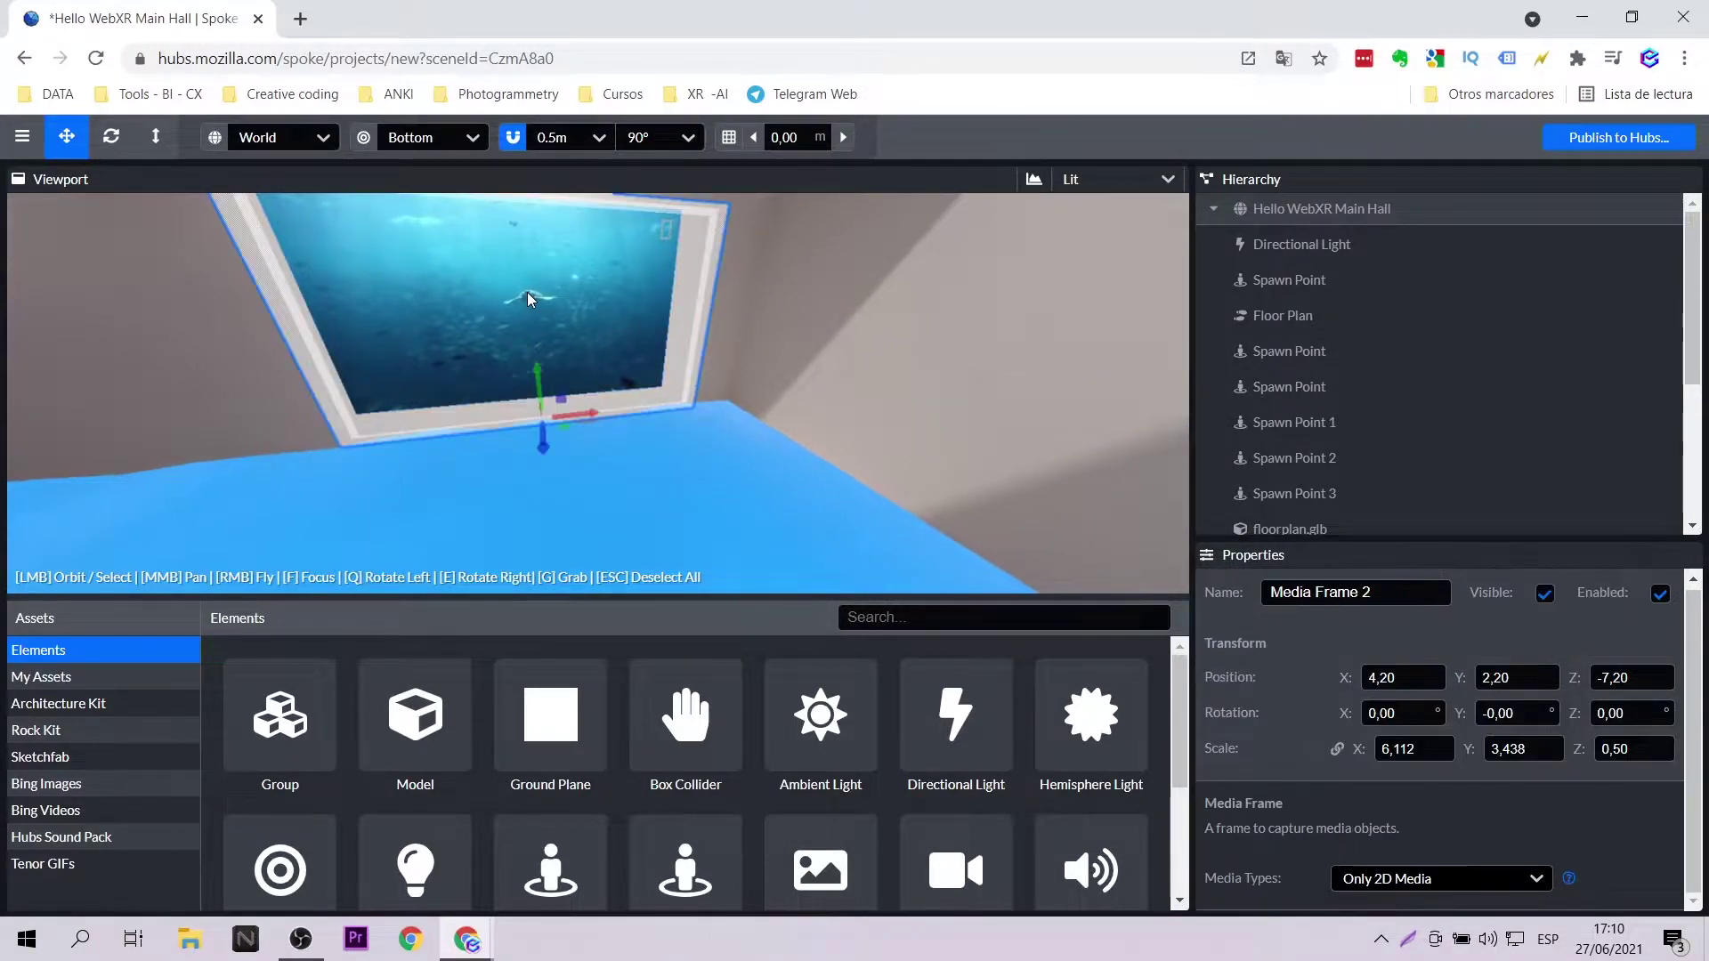
pyautogui.scroll(-3, 1319, 499)
pyautogui.click(1281, 485)
pyautogui.scroll(-3, 1446, 605)
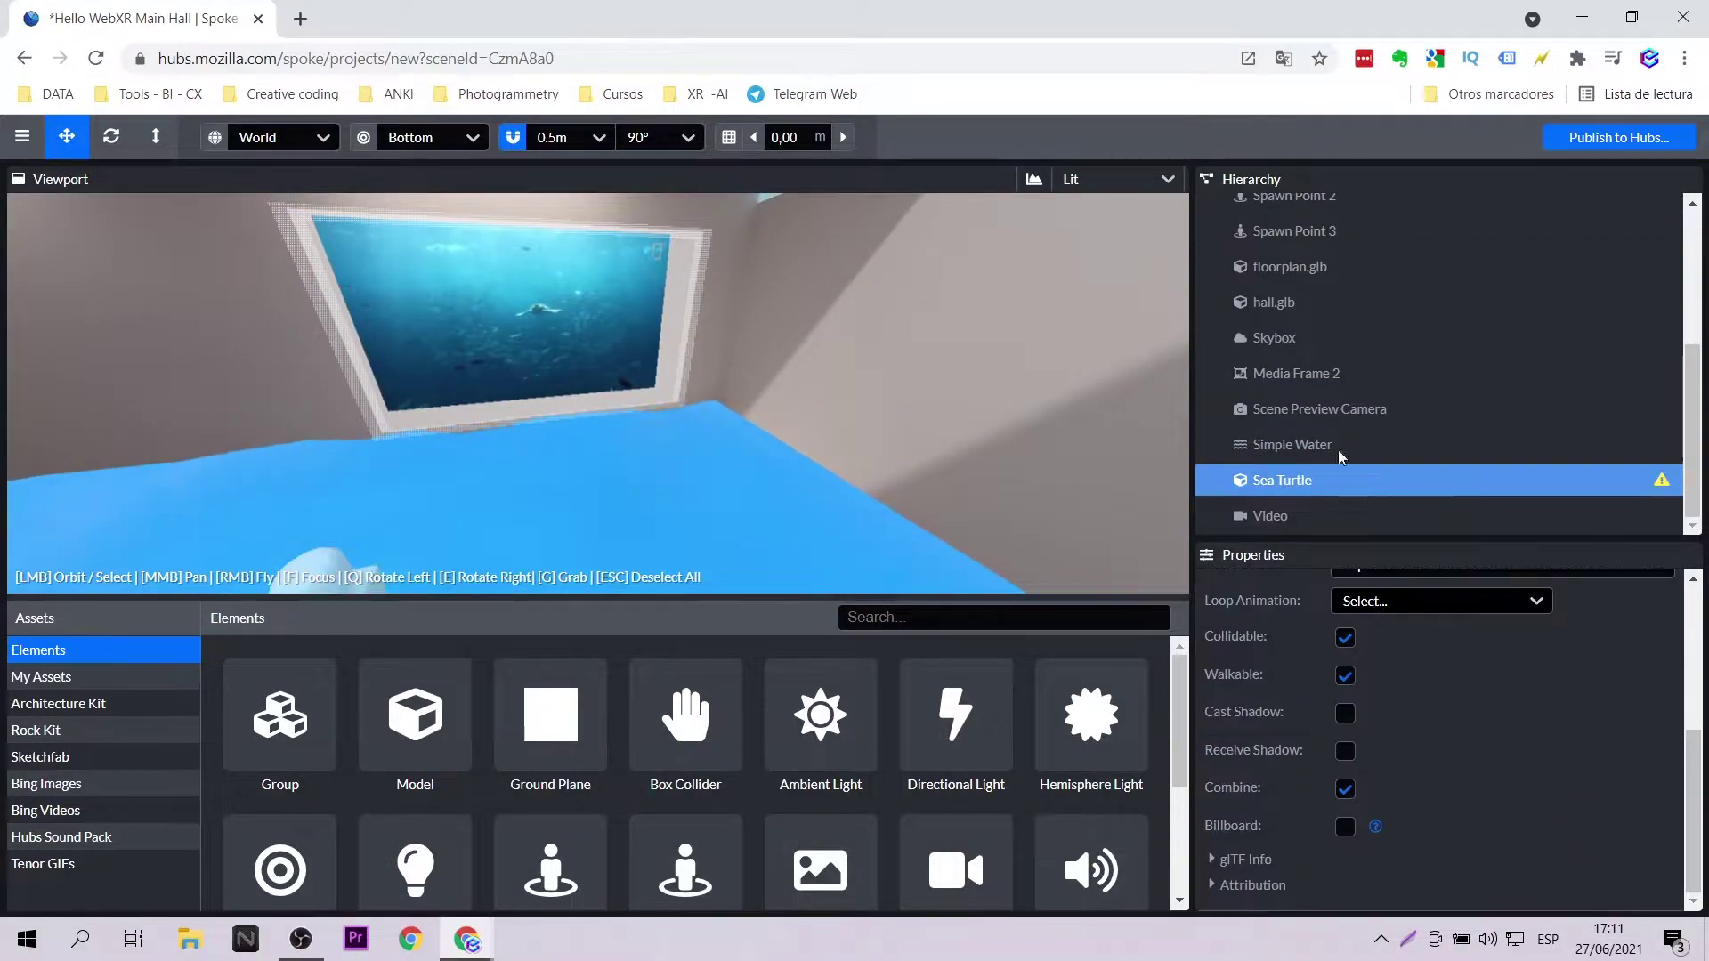
pyautogui.click(1326, 515)
pyautogui.moveTo(661, 456); pyautogui.dragTo(547, 404)
pyautogui.moveTo(543, 329); pyautogui.dragTo(1017, 359)
# - Duplicate the Sea Turtle model and move the copy off the black platform towards the video screen
pyautogui.click(1295, 481)
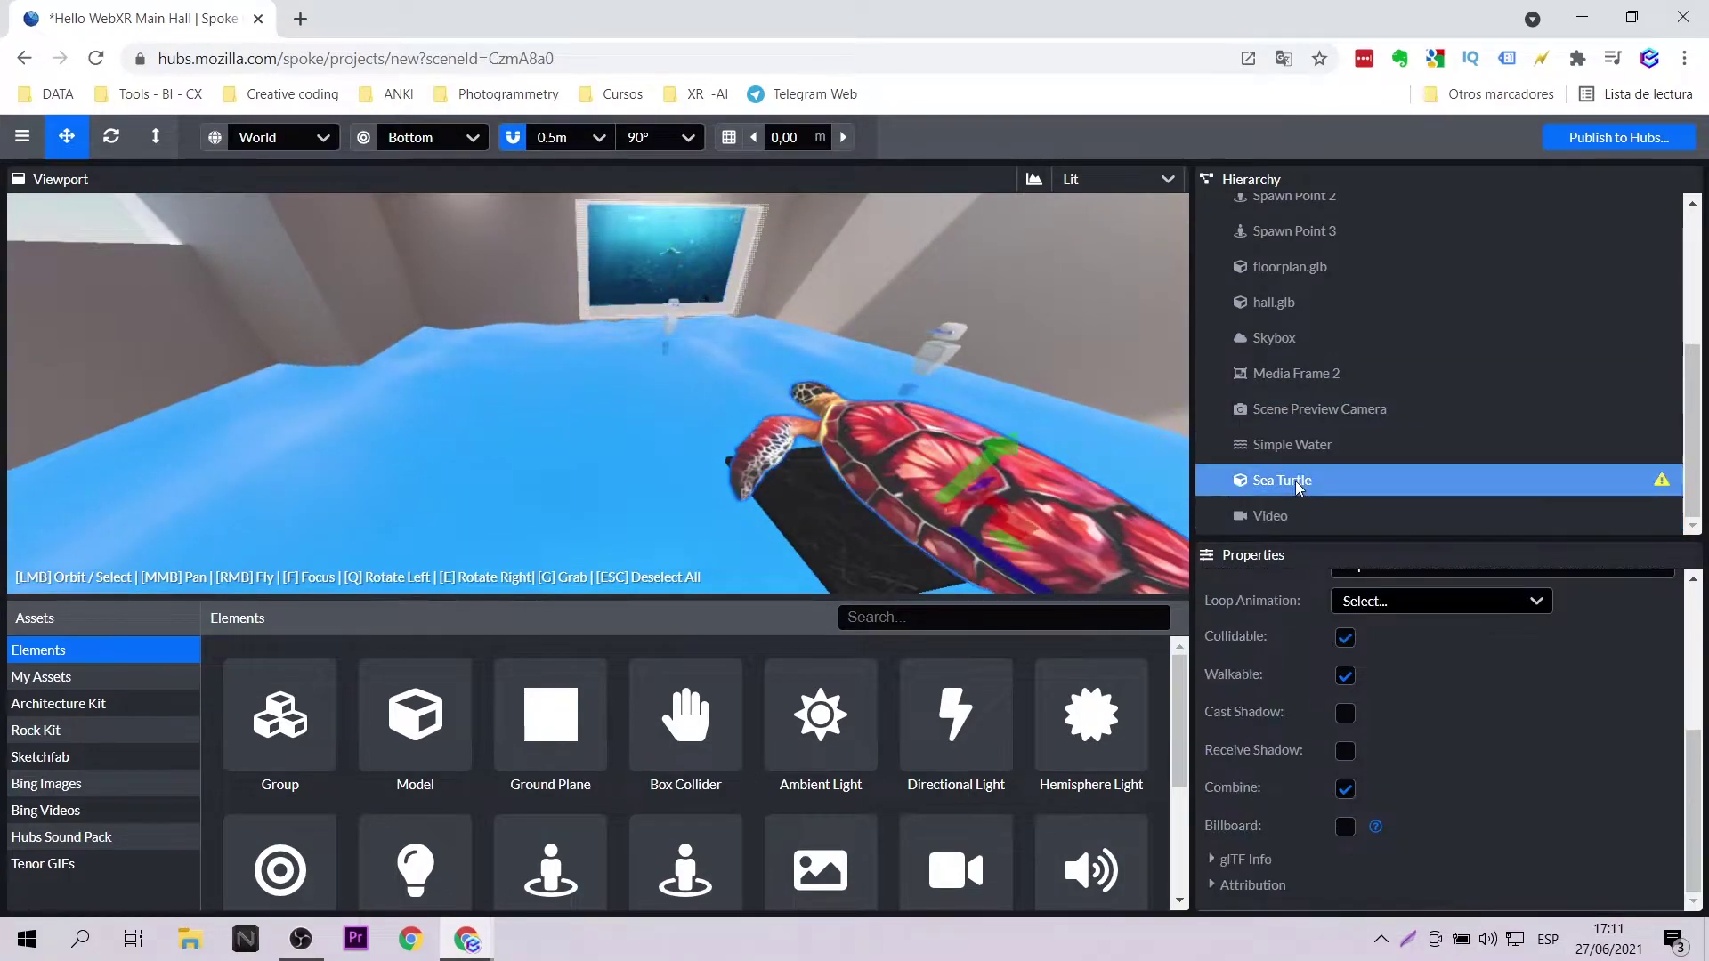
pyautogui.rightClick(1296, 484)
pyautogui.click(1326, 541)
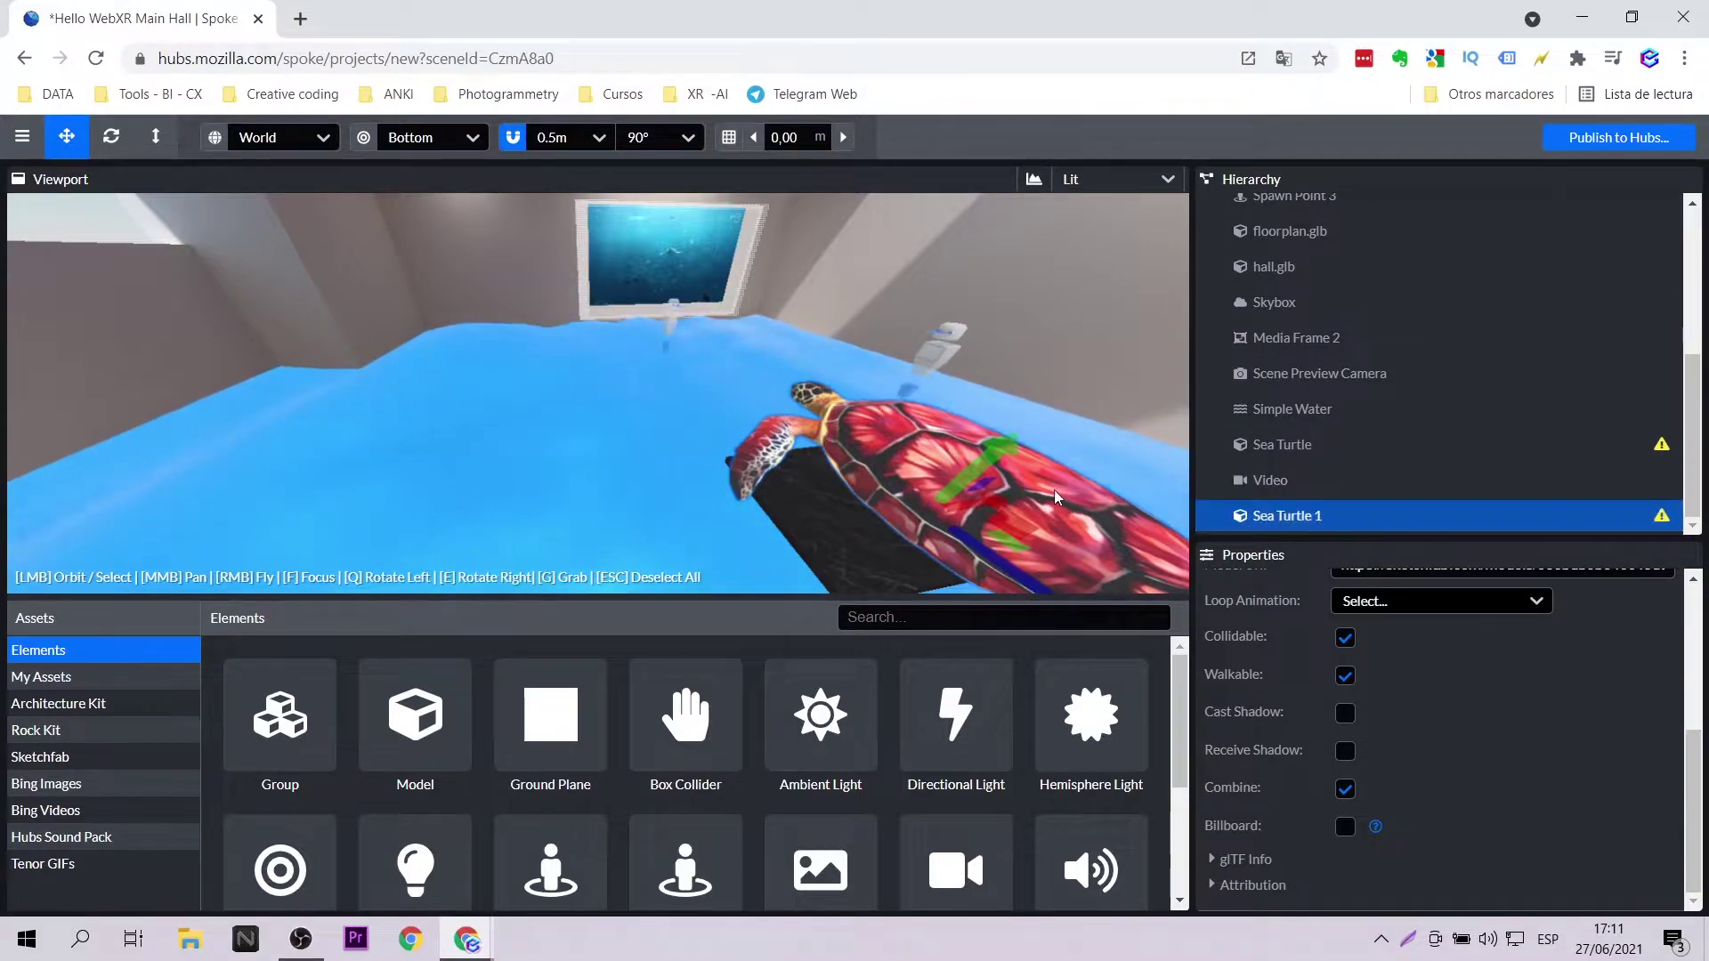
pyautogui.press('Escape')
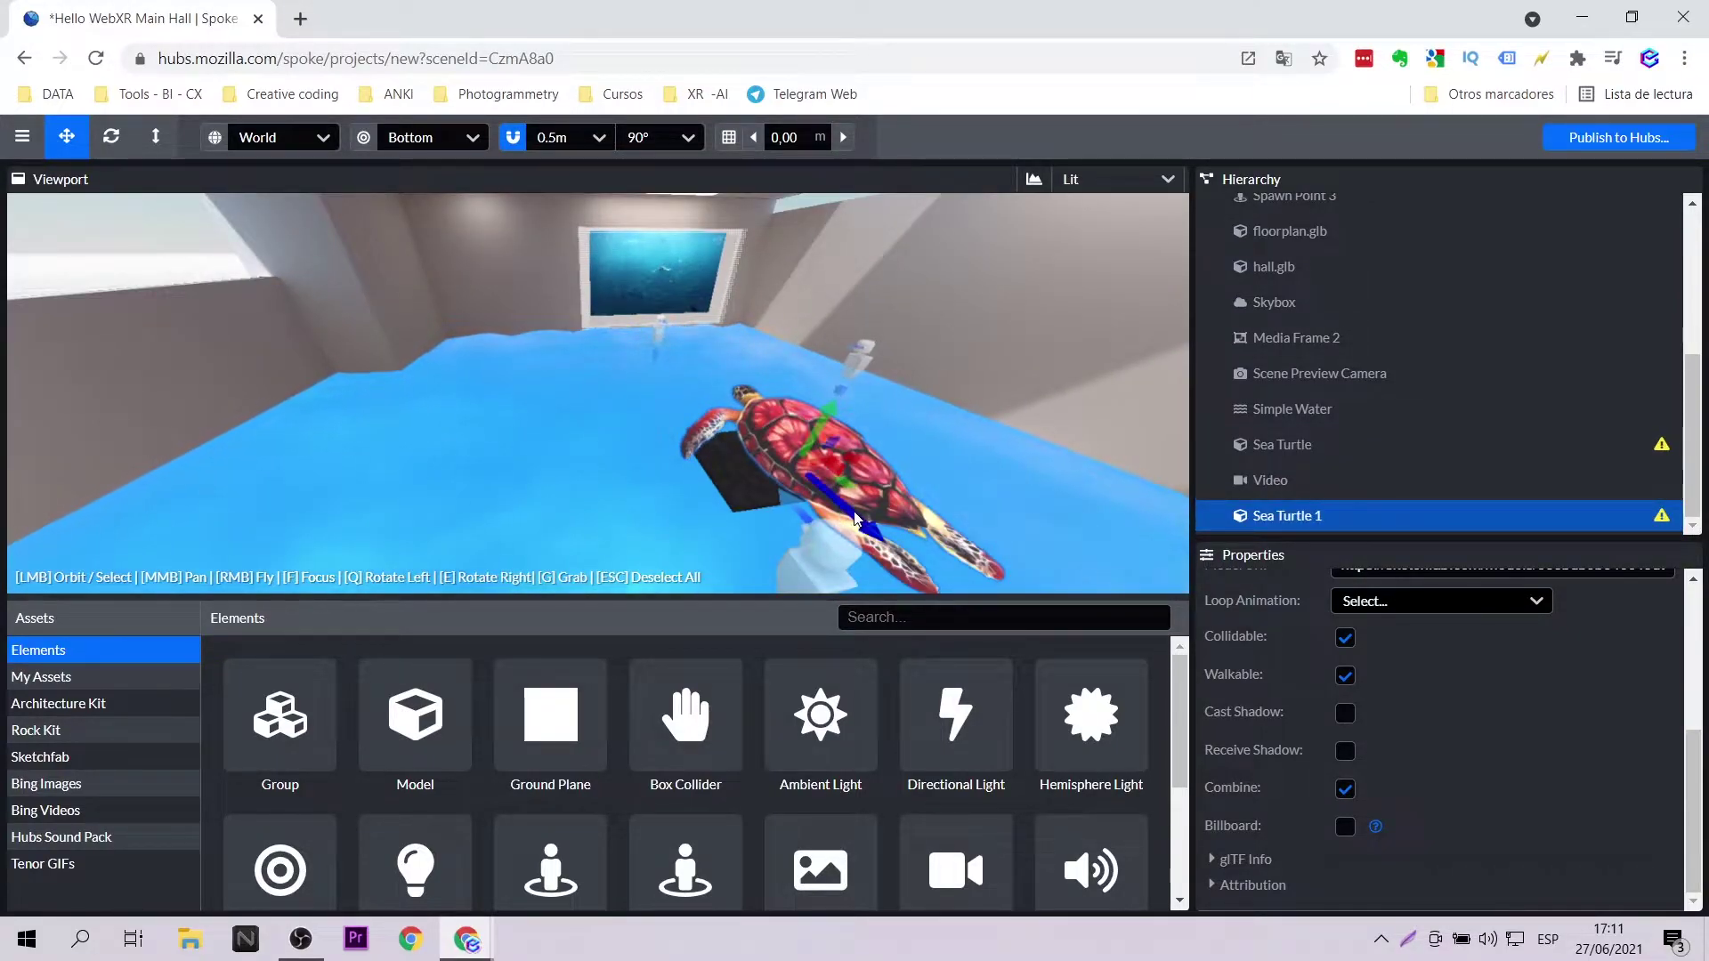
pyautogui.moveTo(712, 351); pyautogui.dragTo(493, 396)
pyautogui.scroll(3, 564, 413)
# - Rotate the duplicated sea turtle to -50° around the Y axis
pyautogui.click(111, 136)
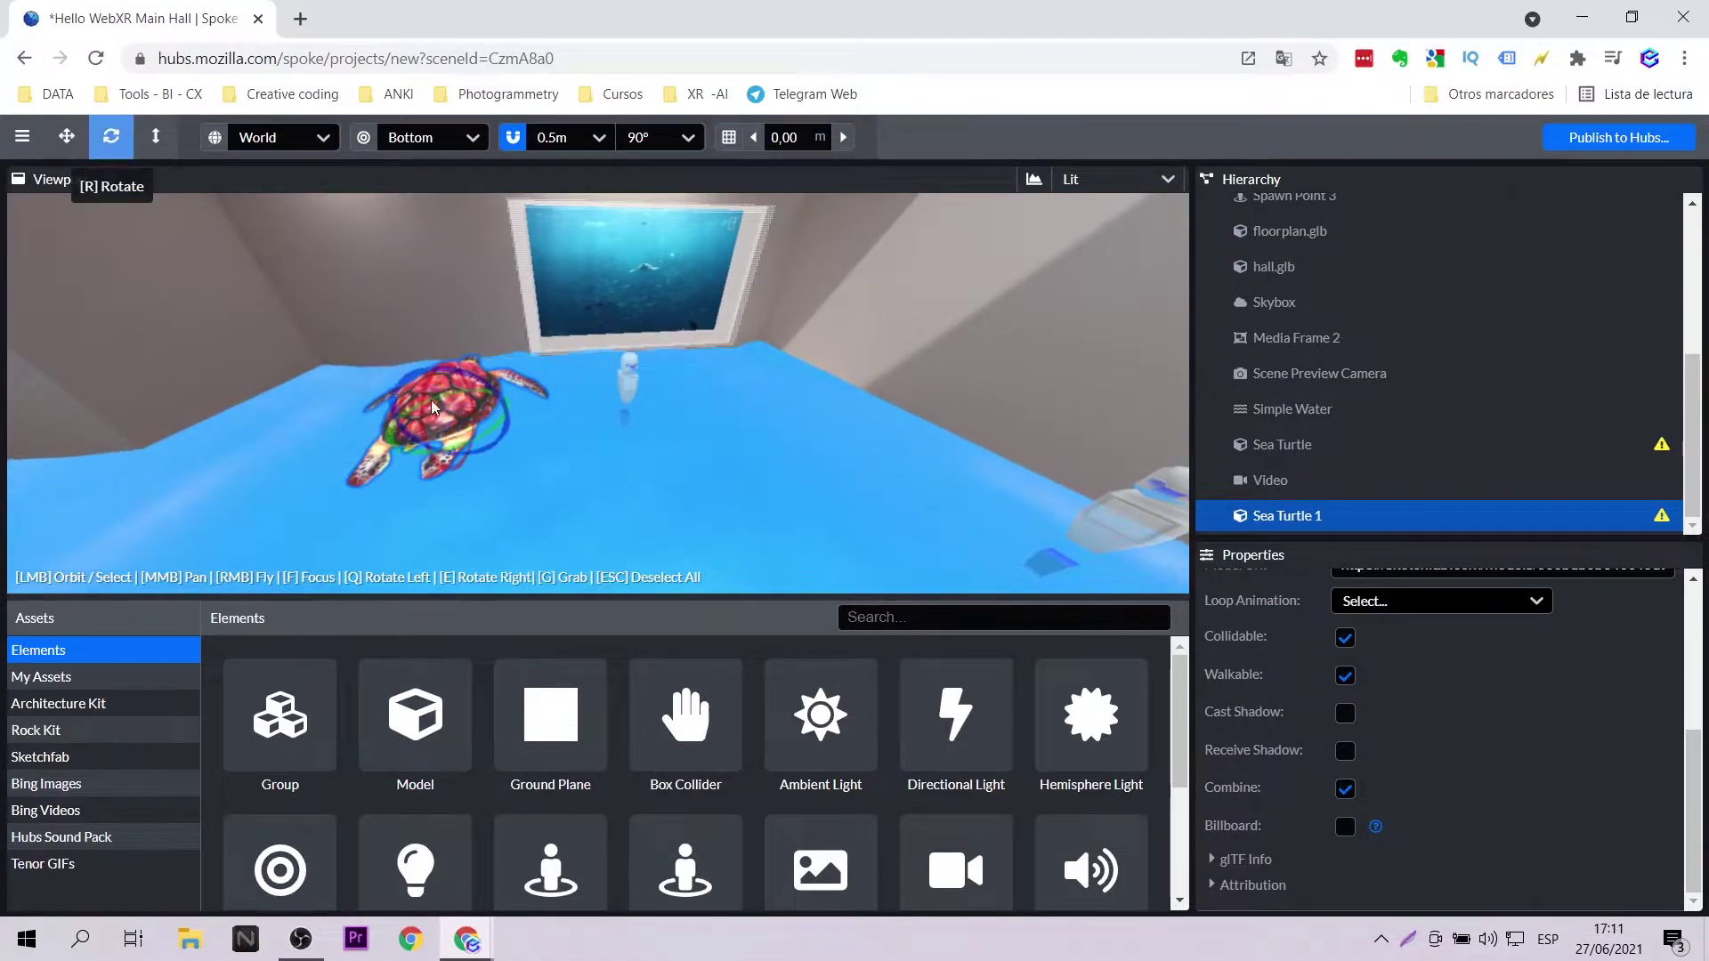
pyautogui.moveTo(472, 422); pyautogui.dragTo(425, 317)
pyautogui.scroll(3, 403, 387)
pyautogui.moveTo(402, 387); pyautogui.dragTo(534, 383)
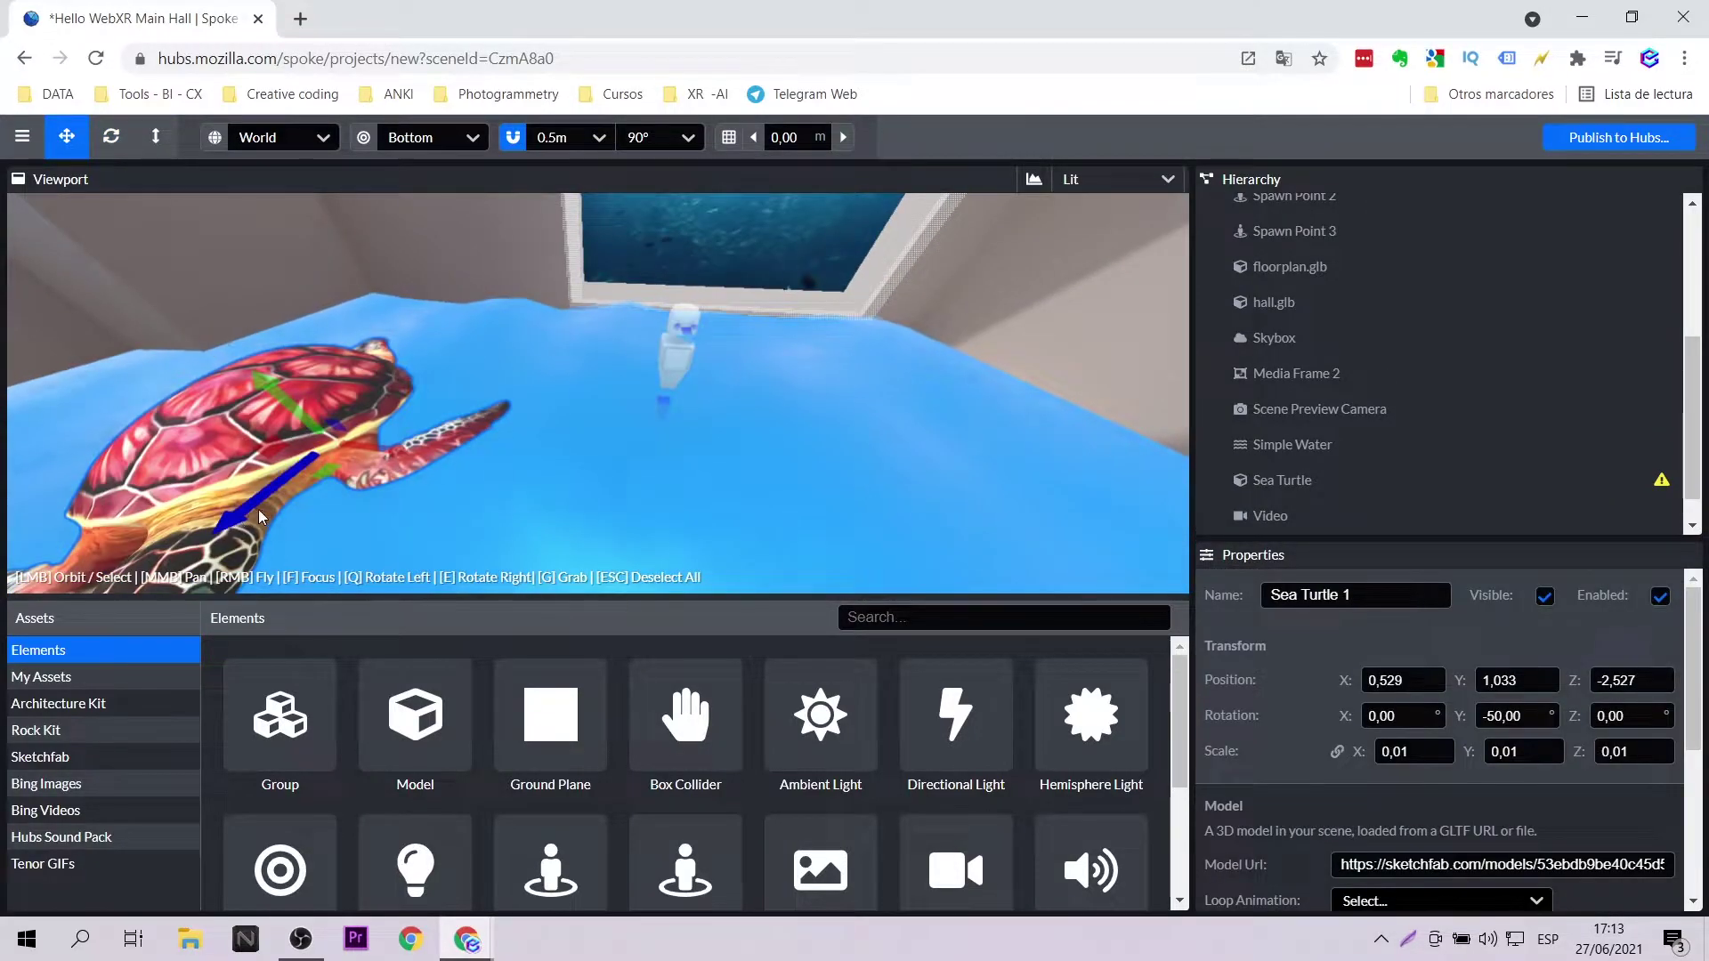
# - Move the duplicated sea turtle to about X -1.971, Y 0.033, Z -6.051, near the video wall
pyautogui.moveTo(244, 494); pyautogui.dragTo(388, 381)
pyautogui.moveTo(242, 451); pyautogui.dragTo(367, 359)
pyautogui.scroll(-3, 688, 411)
pyautogui.moveTo(689, 411); pyautogui.dragTo(654, 427, button='right')
pyautogui.moveTo(347, 445); pyautogui.dragTo(755, 430, button='right')
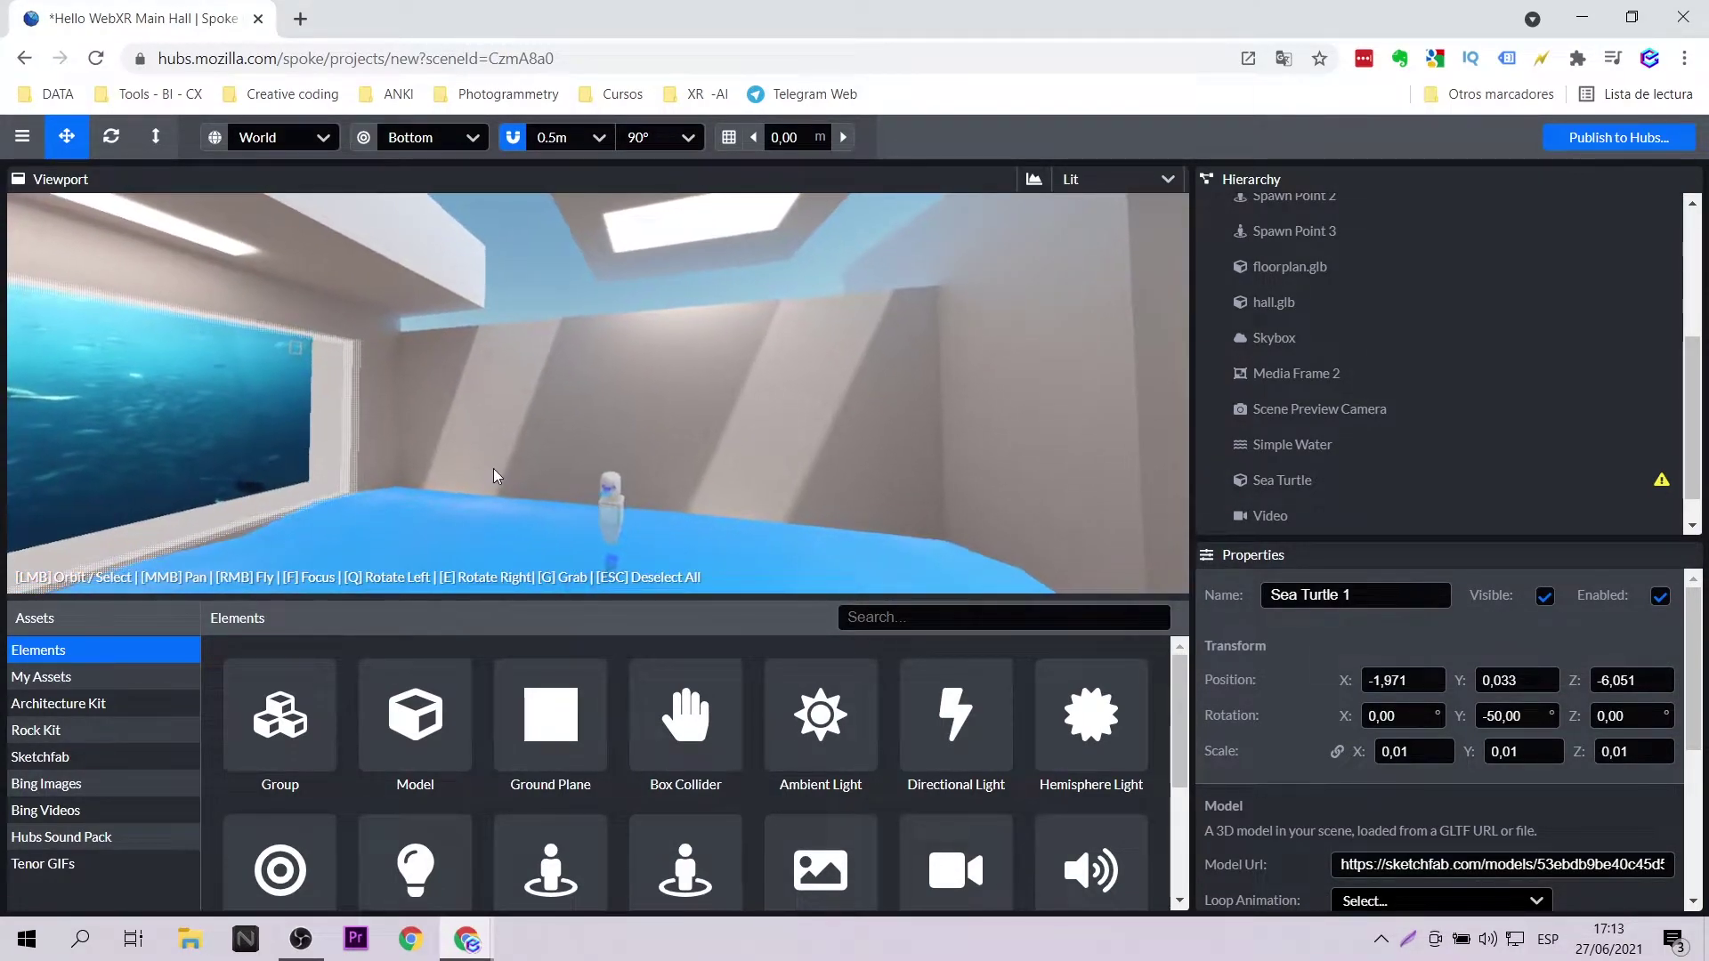
pyautogui.scroll(4, 493, 470)
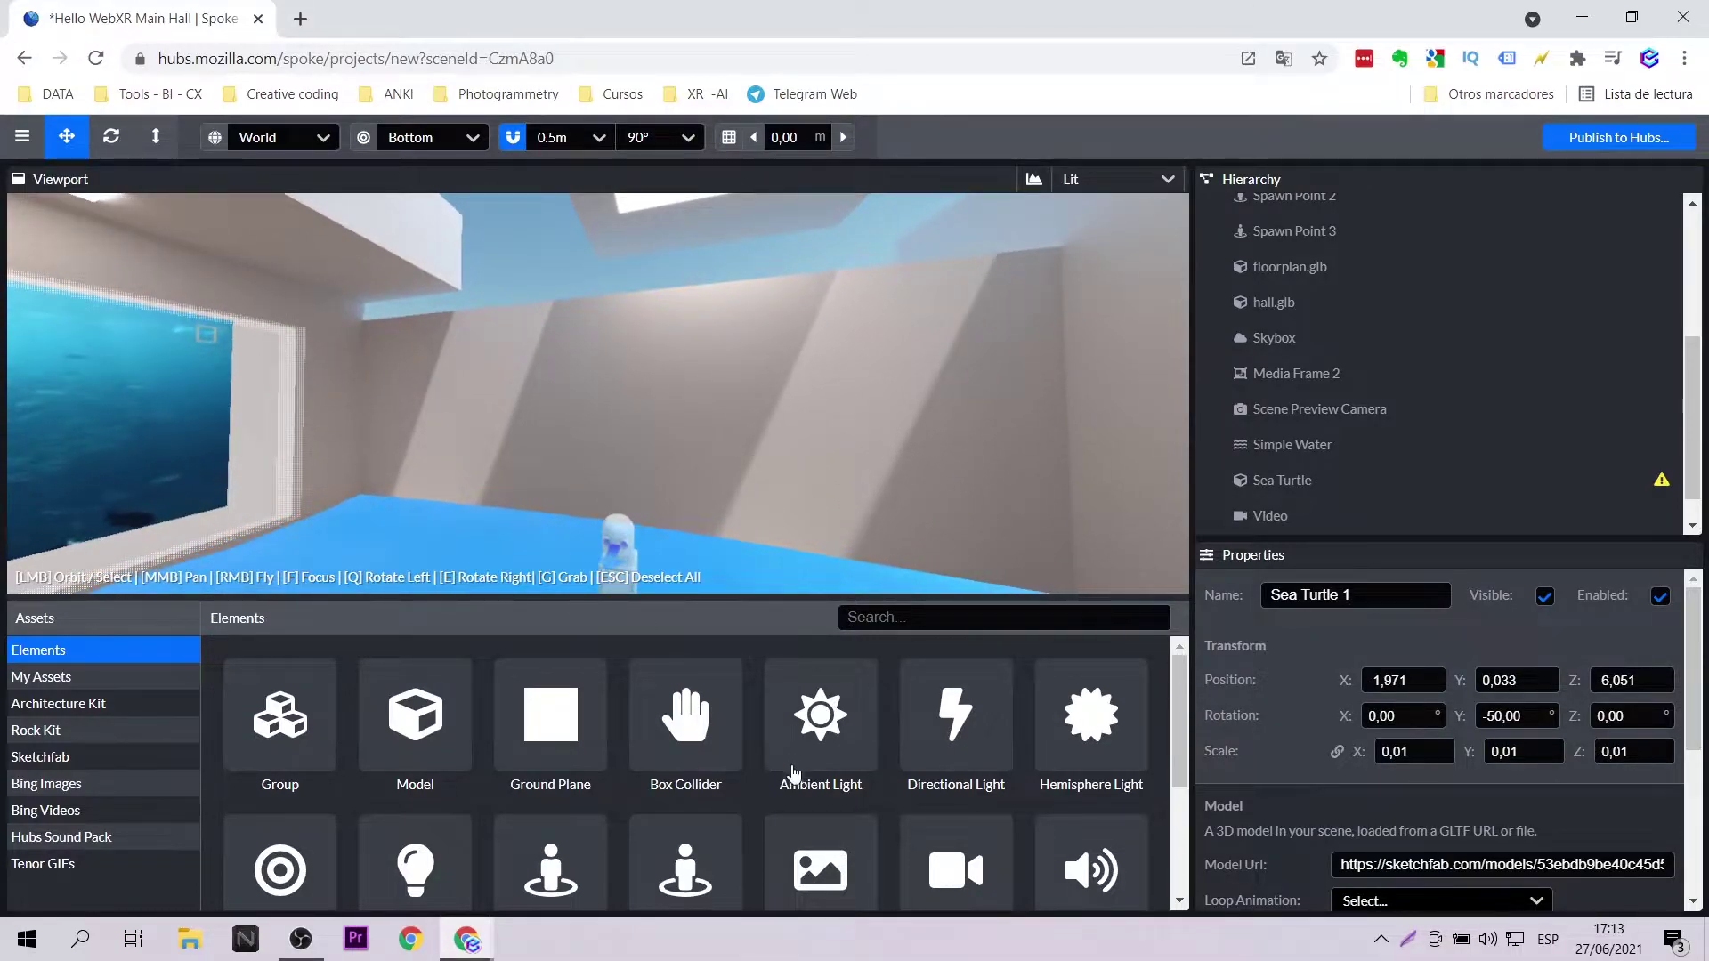
# - Try placing an Image element on the side wall, rotated -90° around Y and moved out to X 7.50
pyautogui.scroll(-3, 821, 784)
pyautogui.scroll(2, 979, 801)
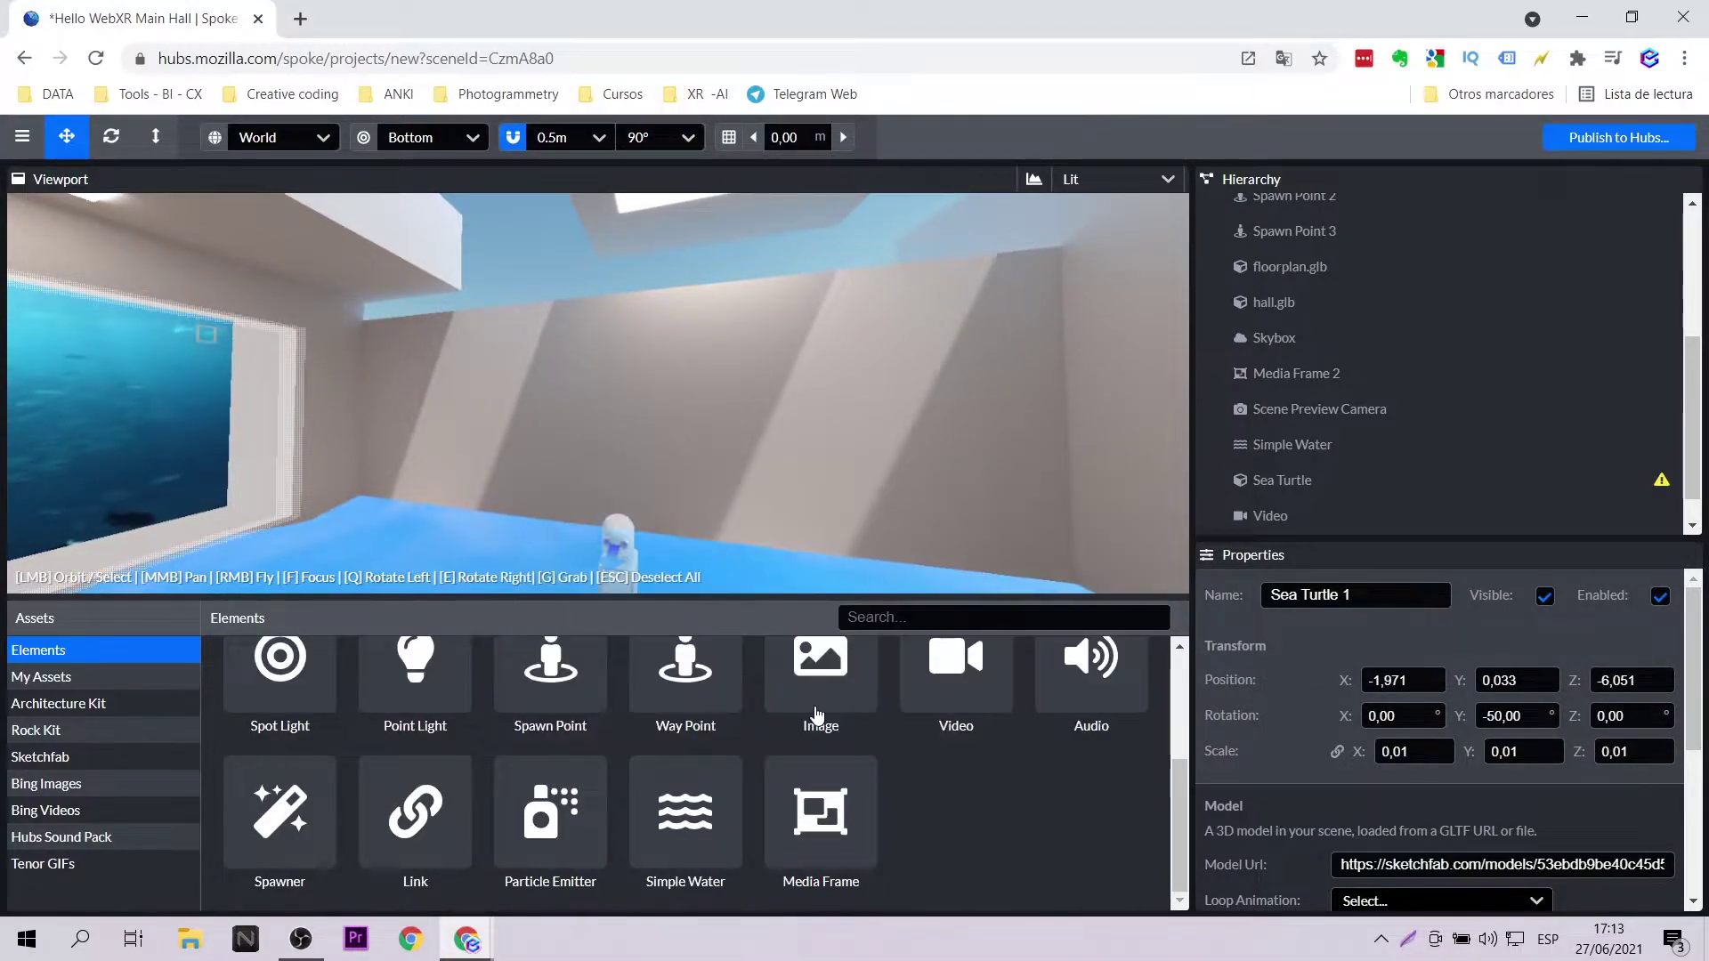
pyautogui.click(820, 656)
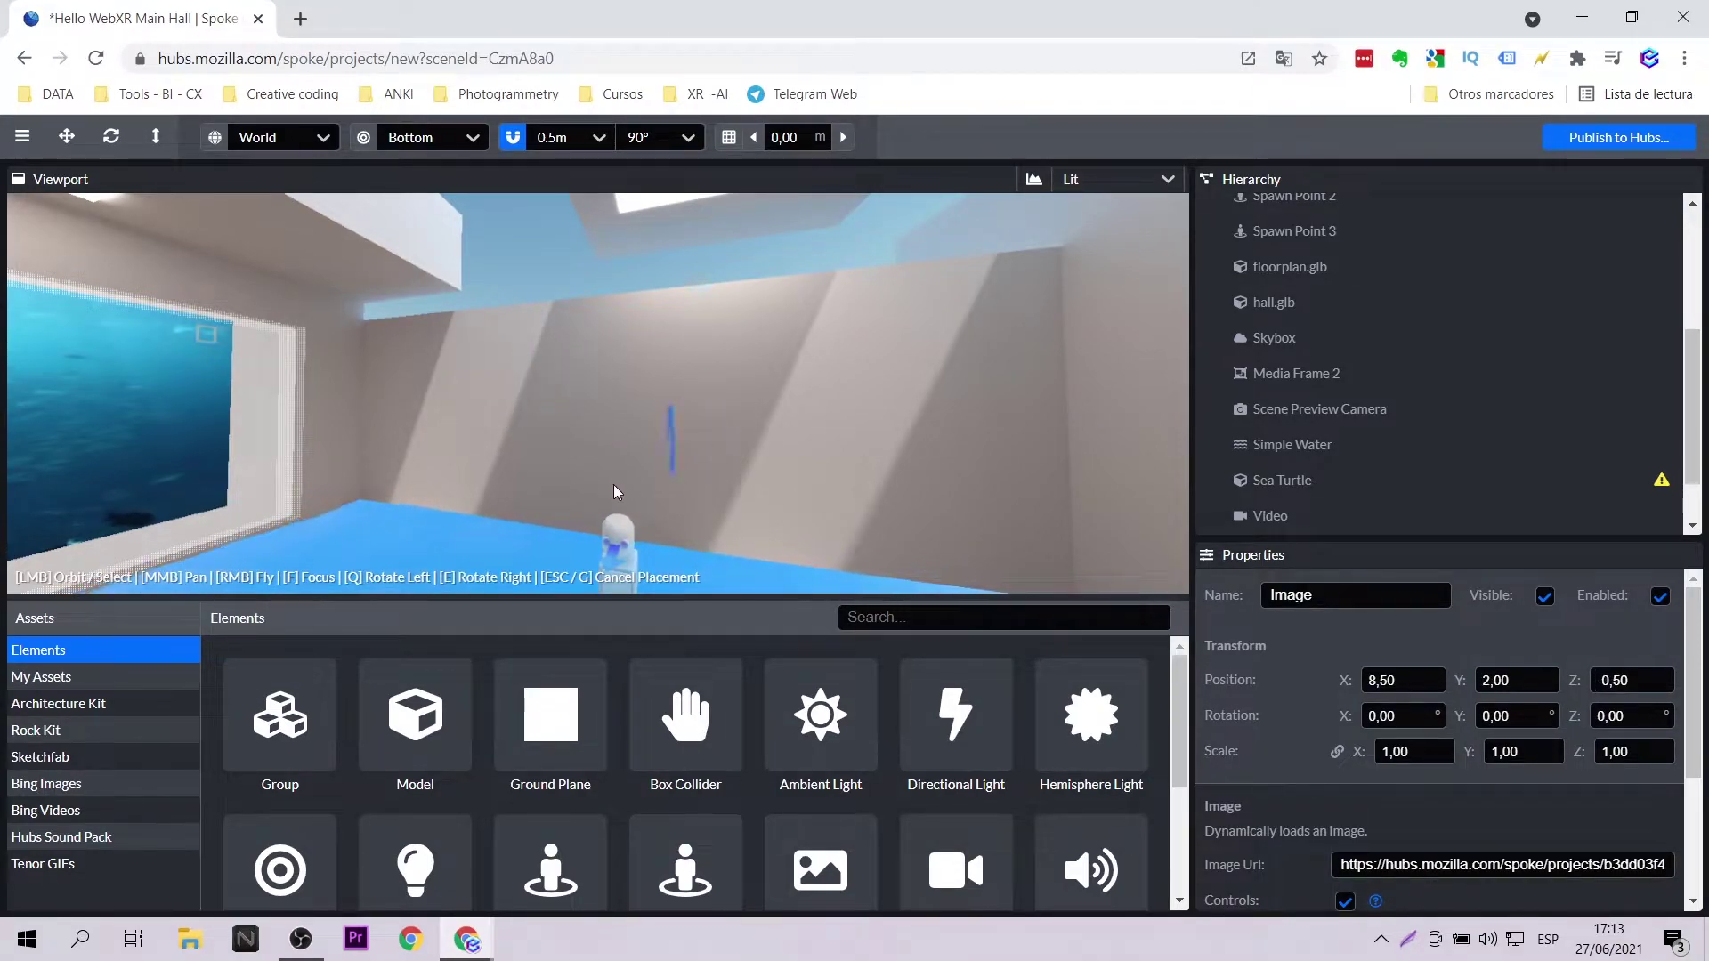
pyautogui.click(472, 434)
pyautogui.click(1513, 715)
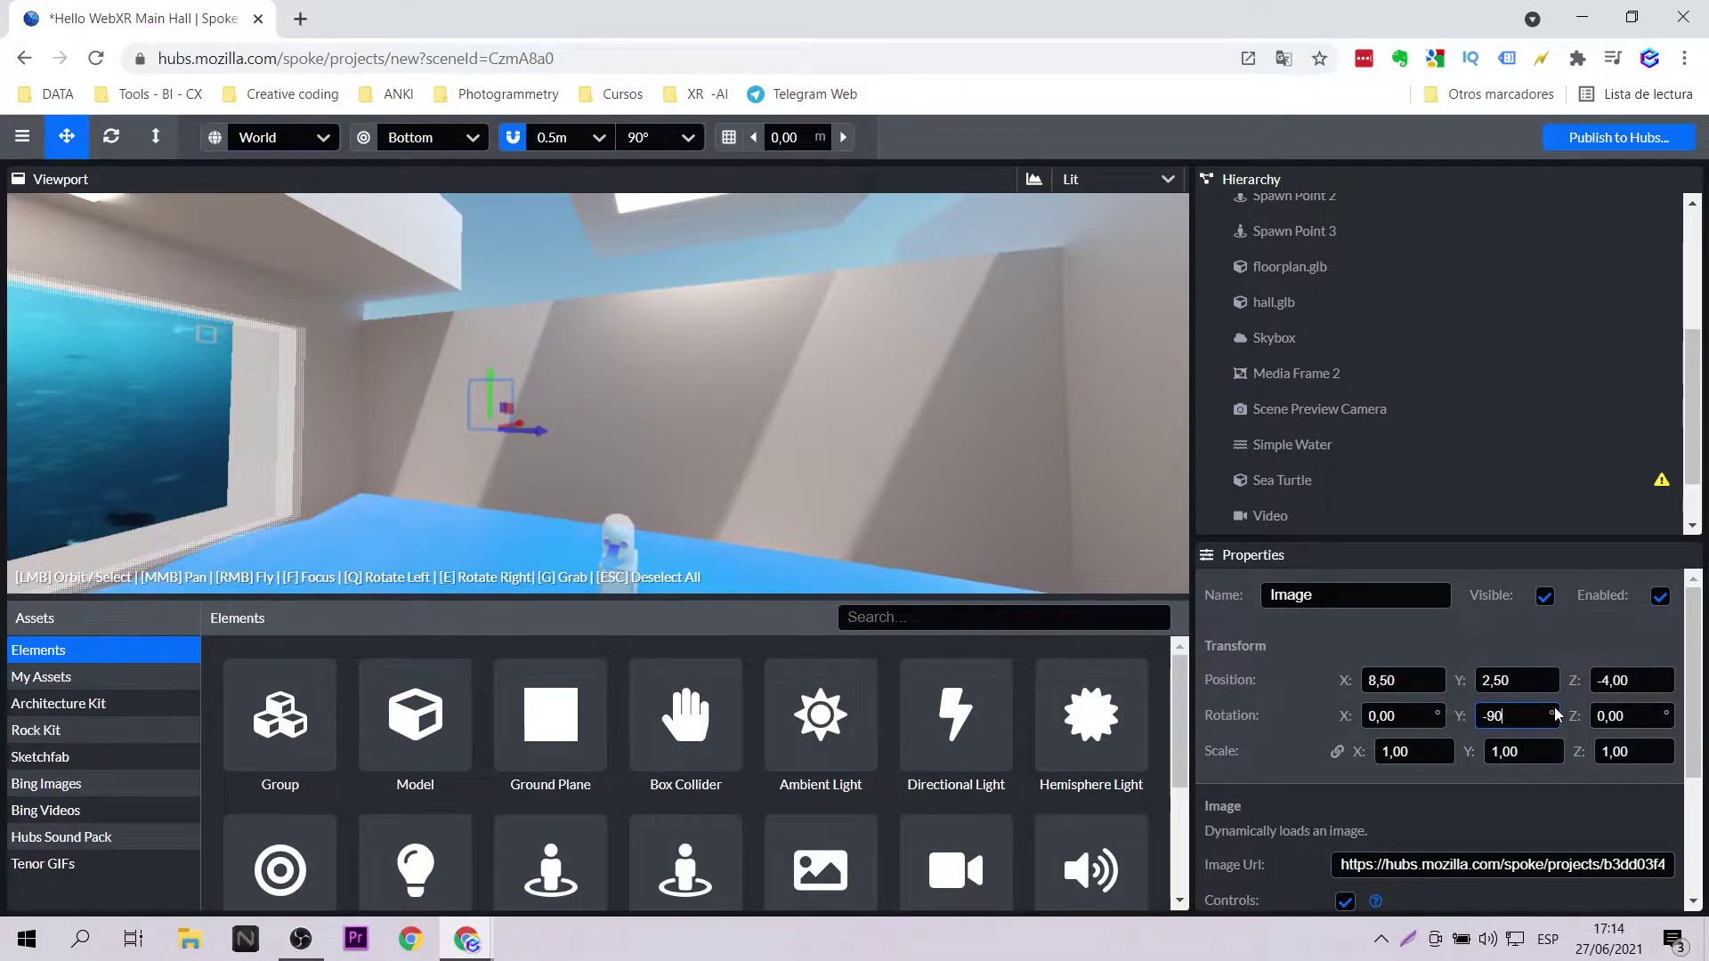
pyautogui.moveTo(514, 427)
pyautogui.mouseDown()
pyautogui.moveTo(457, 442)
pyautogui.moveTo(500, 441)
pyautogui.mouseUp()
pyautogui.scroll(-2, 1440, 436)
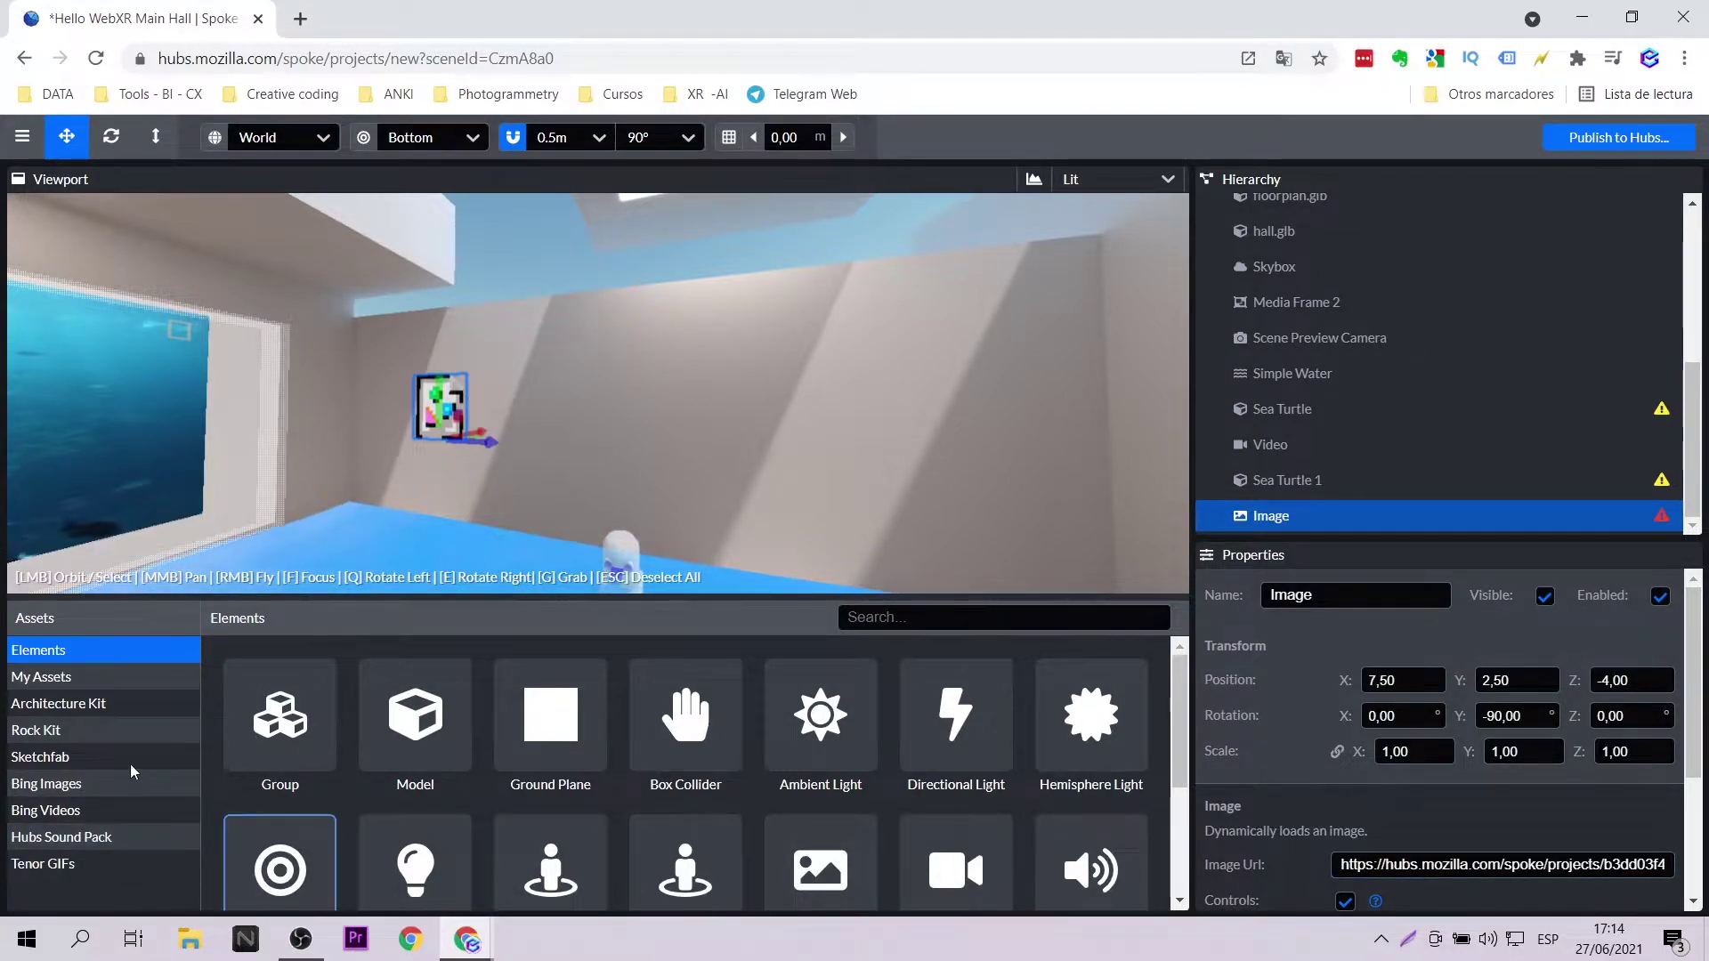
# - Place the uploaded Screenshot_3.jpg on the side wall, rotated -90° around Y and moved out to X 7.50
pyautogui.click(75, 685)
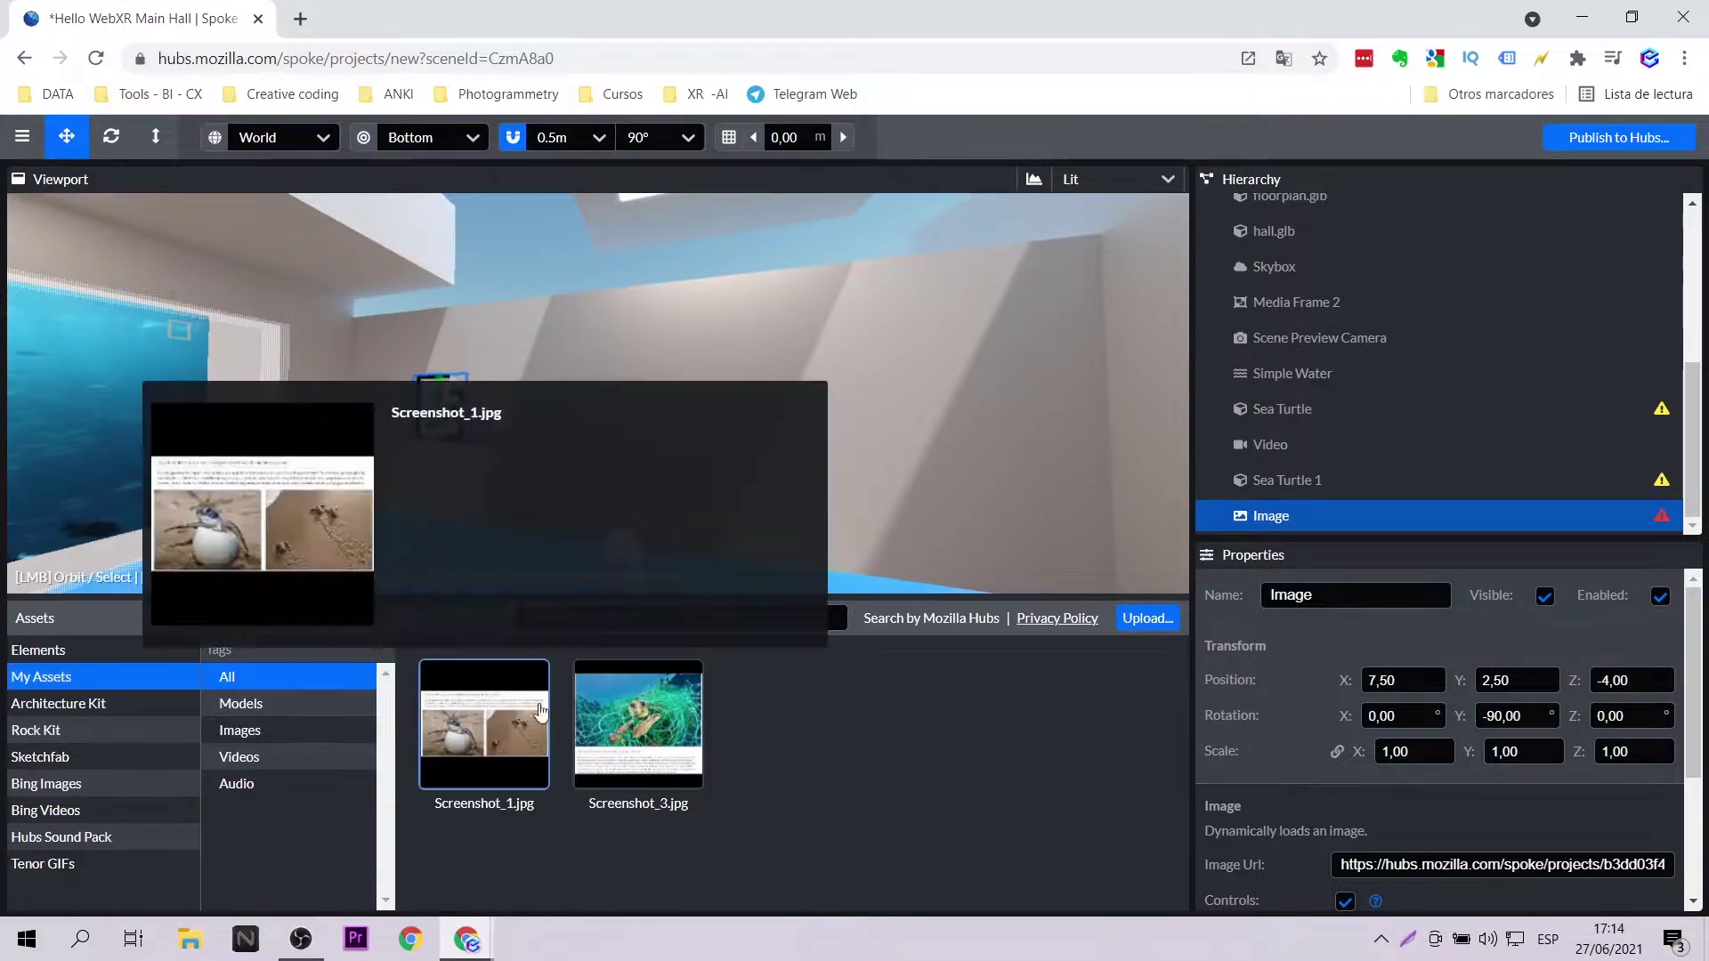
pyautogui.click(639, 725)
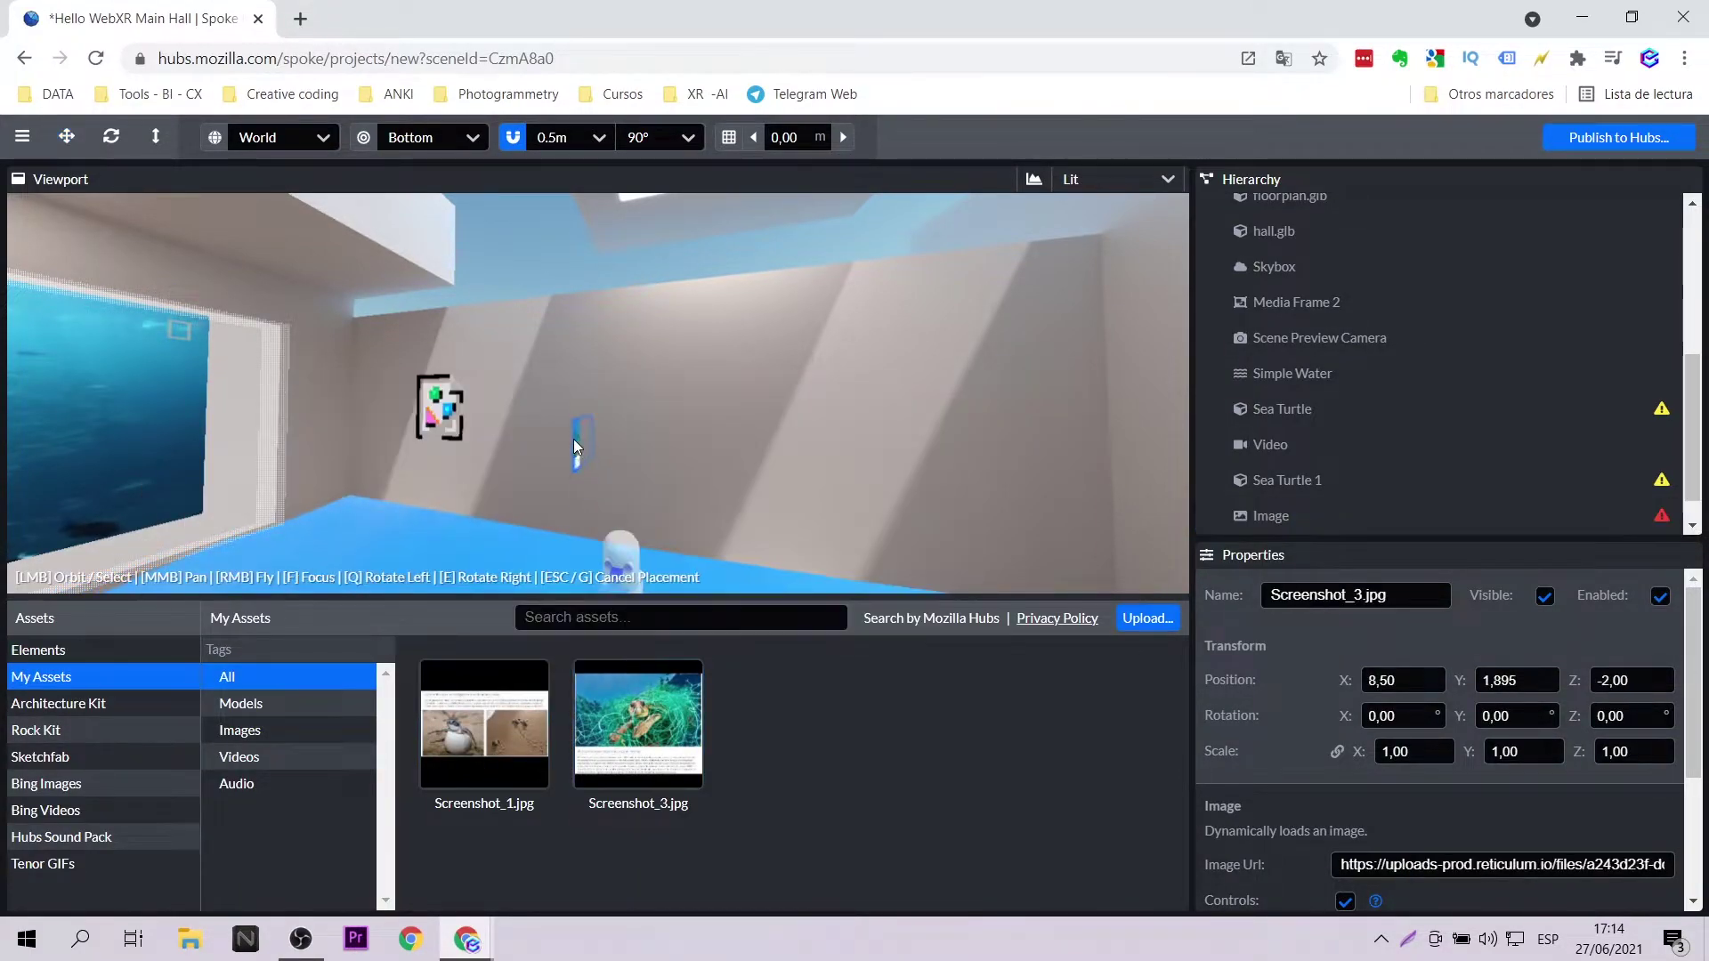
pyautogui.click(552, 430)
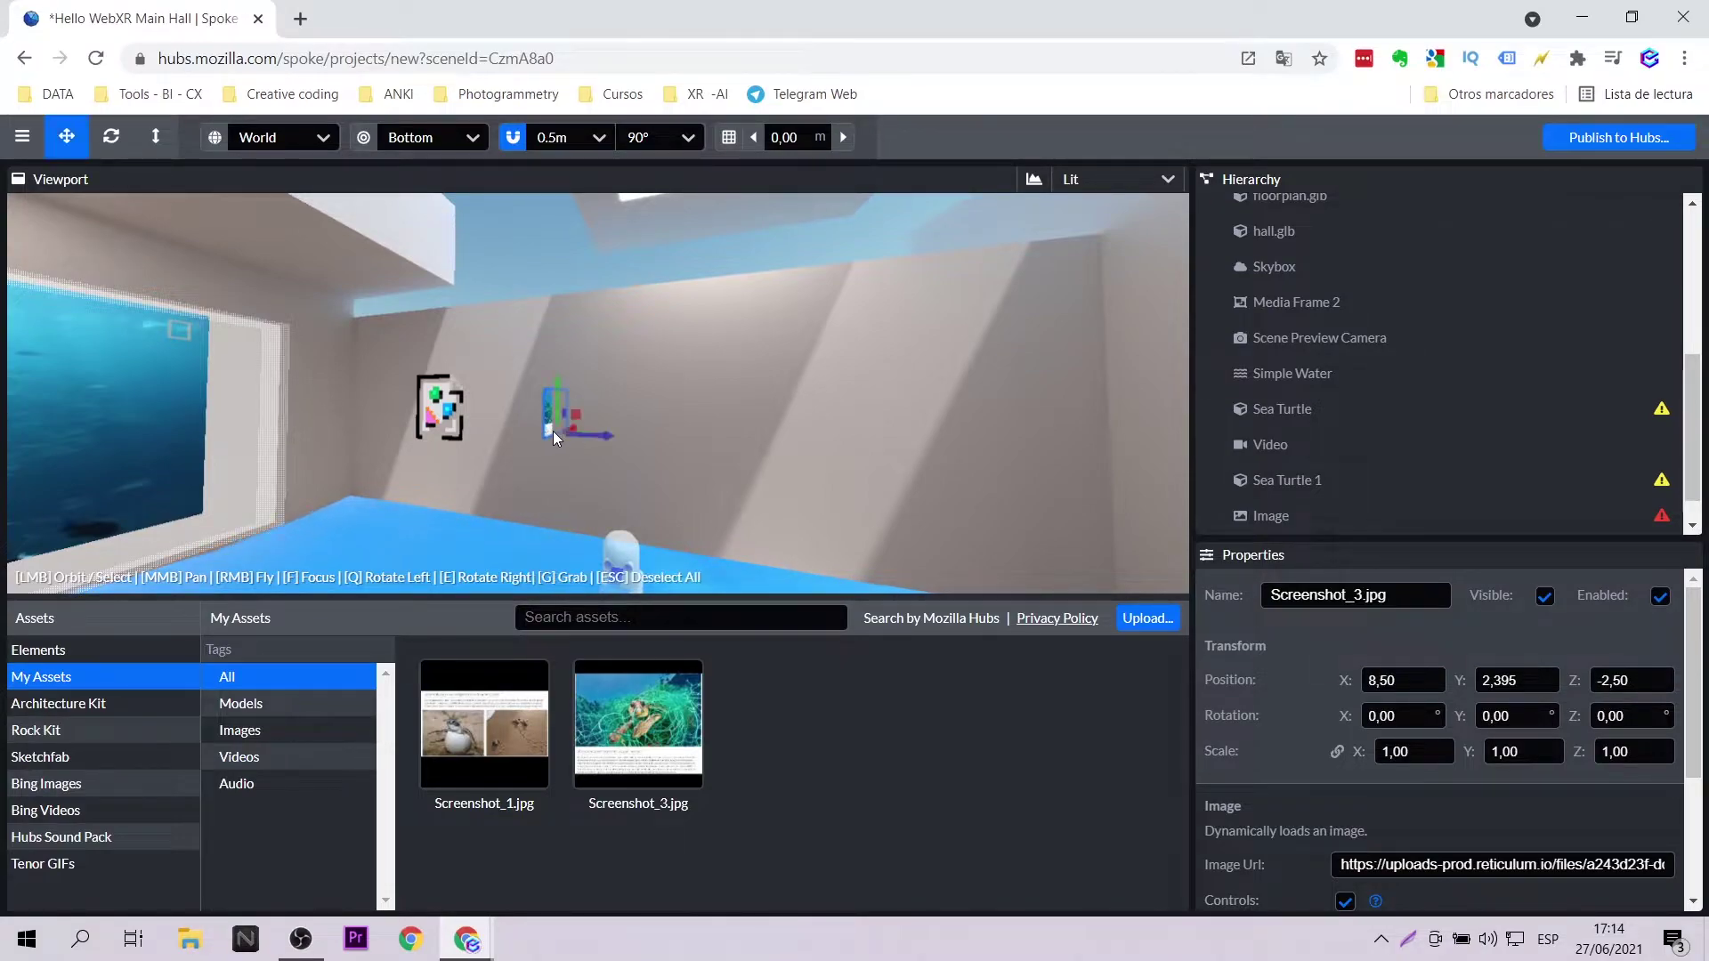
pyautogui.click(1517, 716)
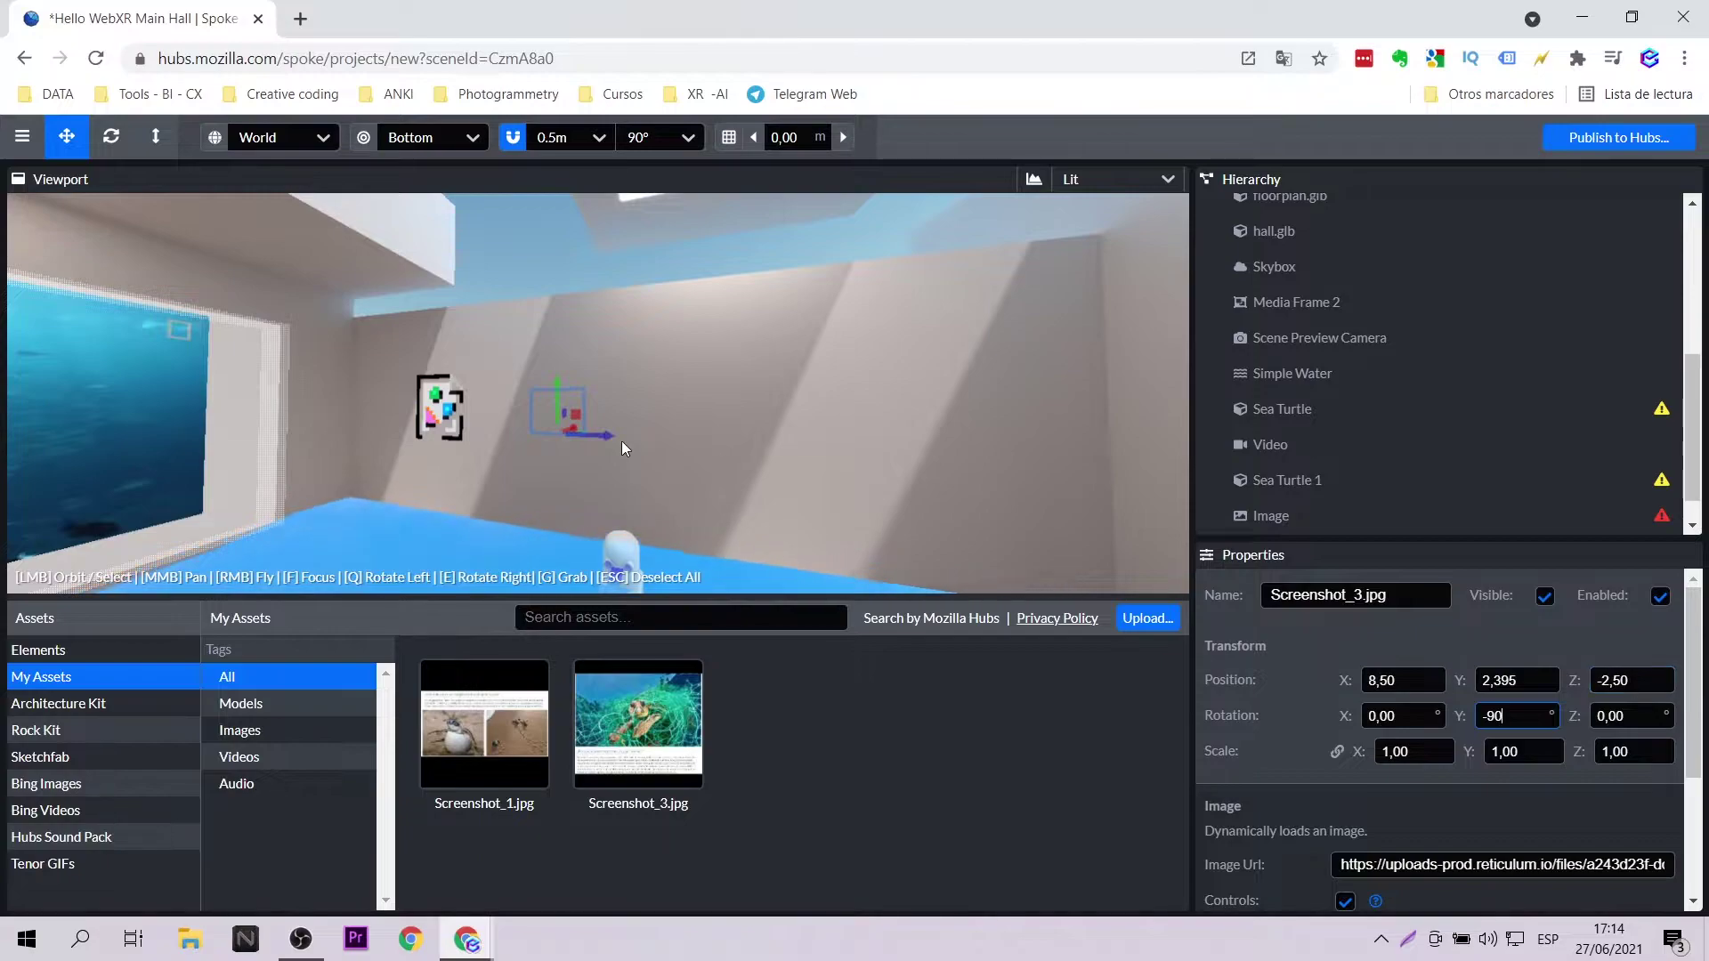
pyautogui.moveTo(559, 433); pyautogui.dragTo(535, 442)
# - Scale Screenshot_3.jpg uniformly to 3 and delete the placeholder Image element behind it
pyautogui.write('4')
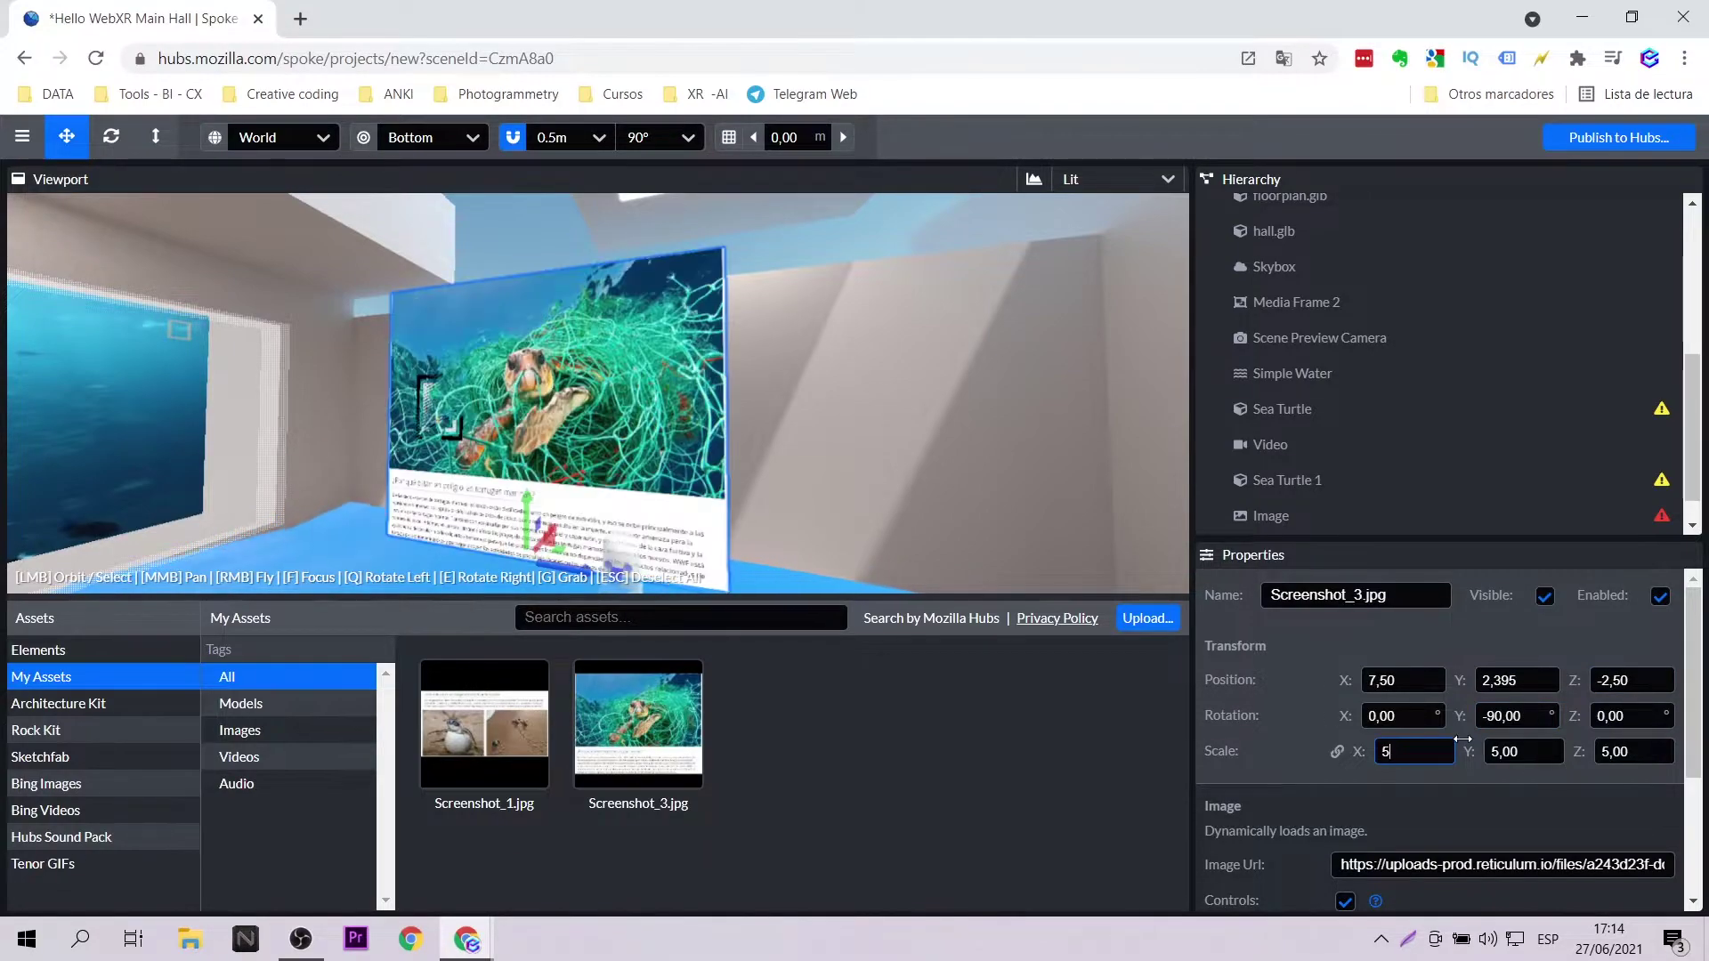
pyautogui.press('BackSpace')
pyautogui.write('3.5')
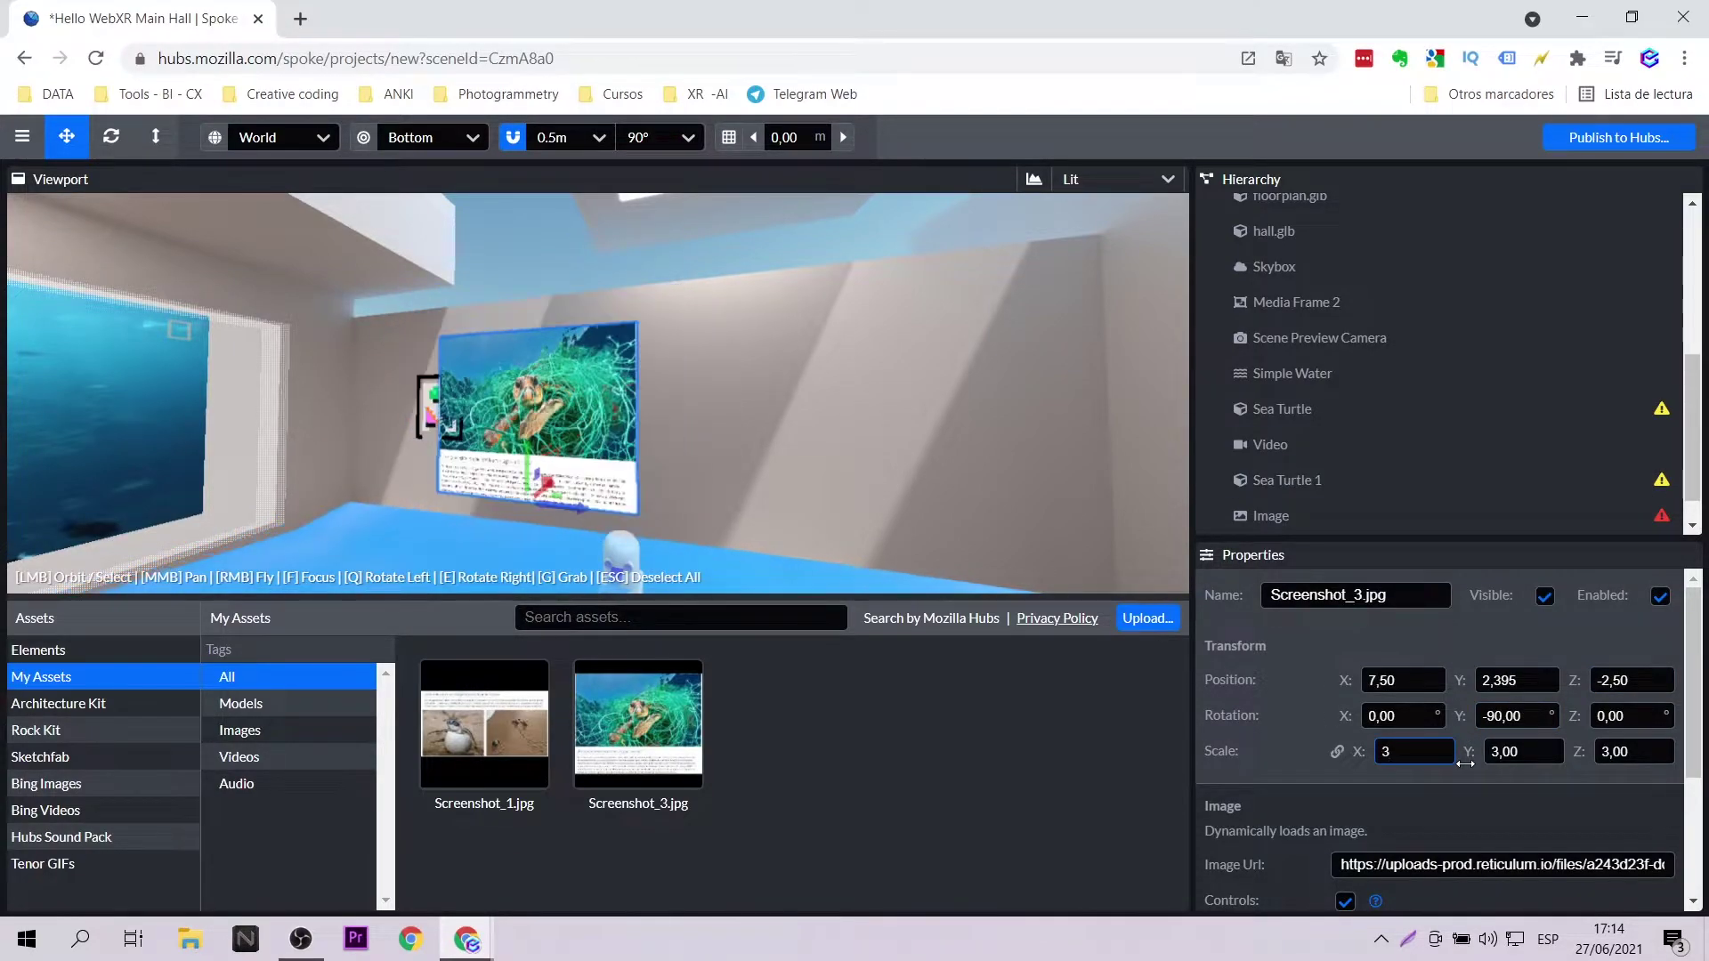
pyautogui.scroll(-1, 1392, 524)
pyautogui.click(1381, 488)
pyautogui.press('Delete')
pyautogui.scroll(1, 578, 518)
pyautogui.click(577, 520)
pyautogui.write('3')
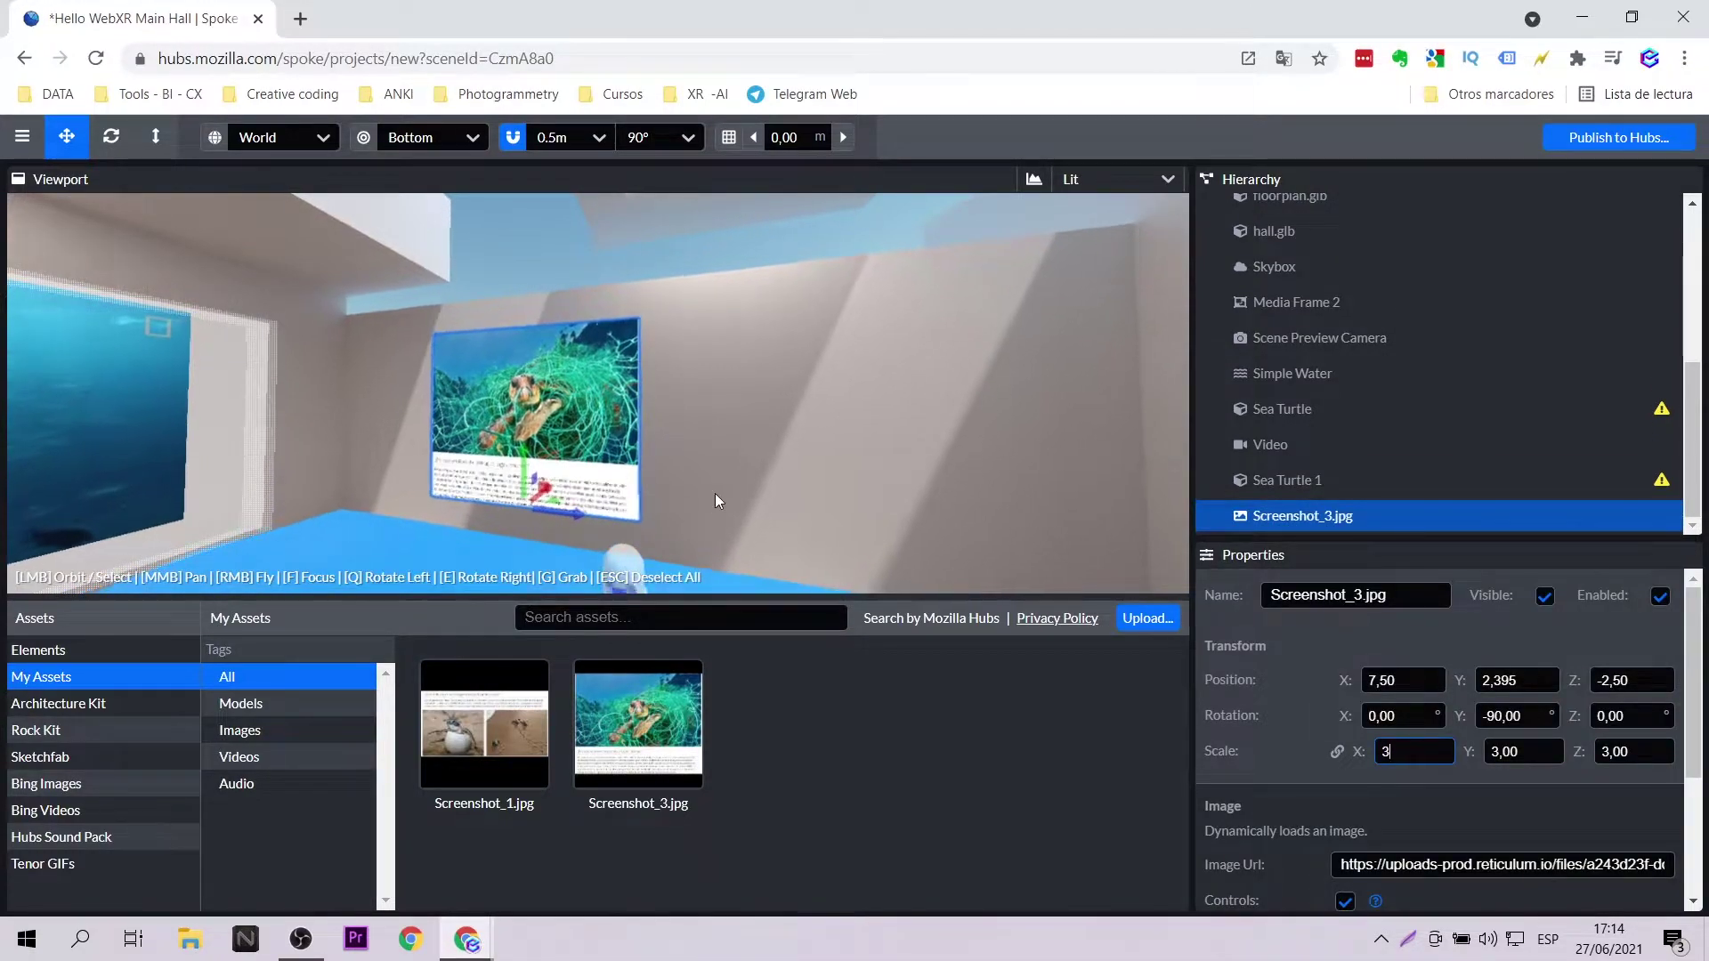
# - Place the uploaded Screenshot_1.jpg beside the netted turtle picture, rotated -90° around Y and moved out to X 7.50
pyautogui.scroll(-3, 544, 477)
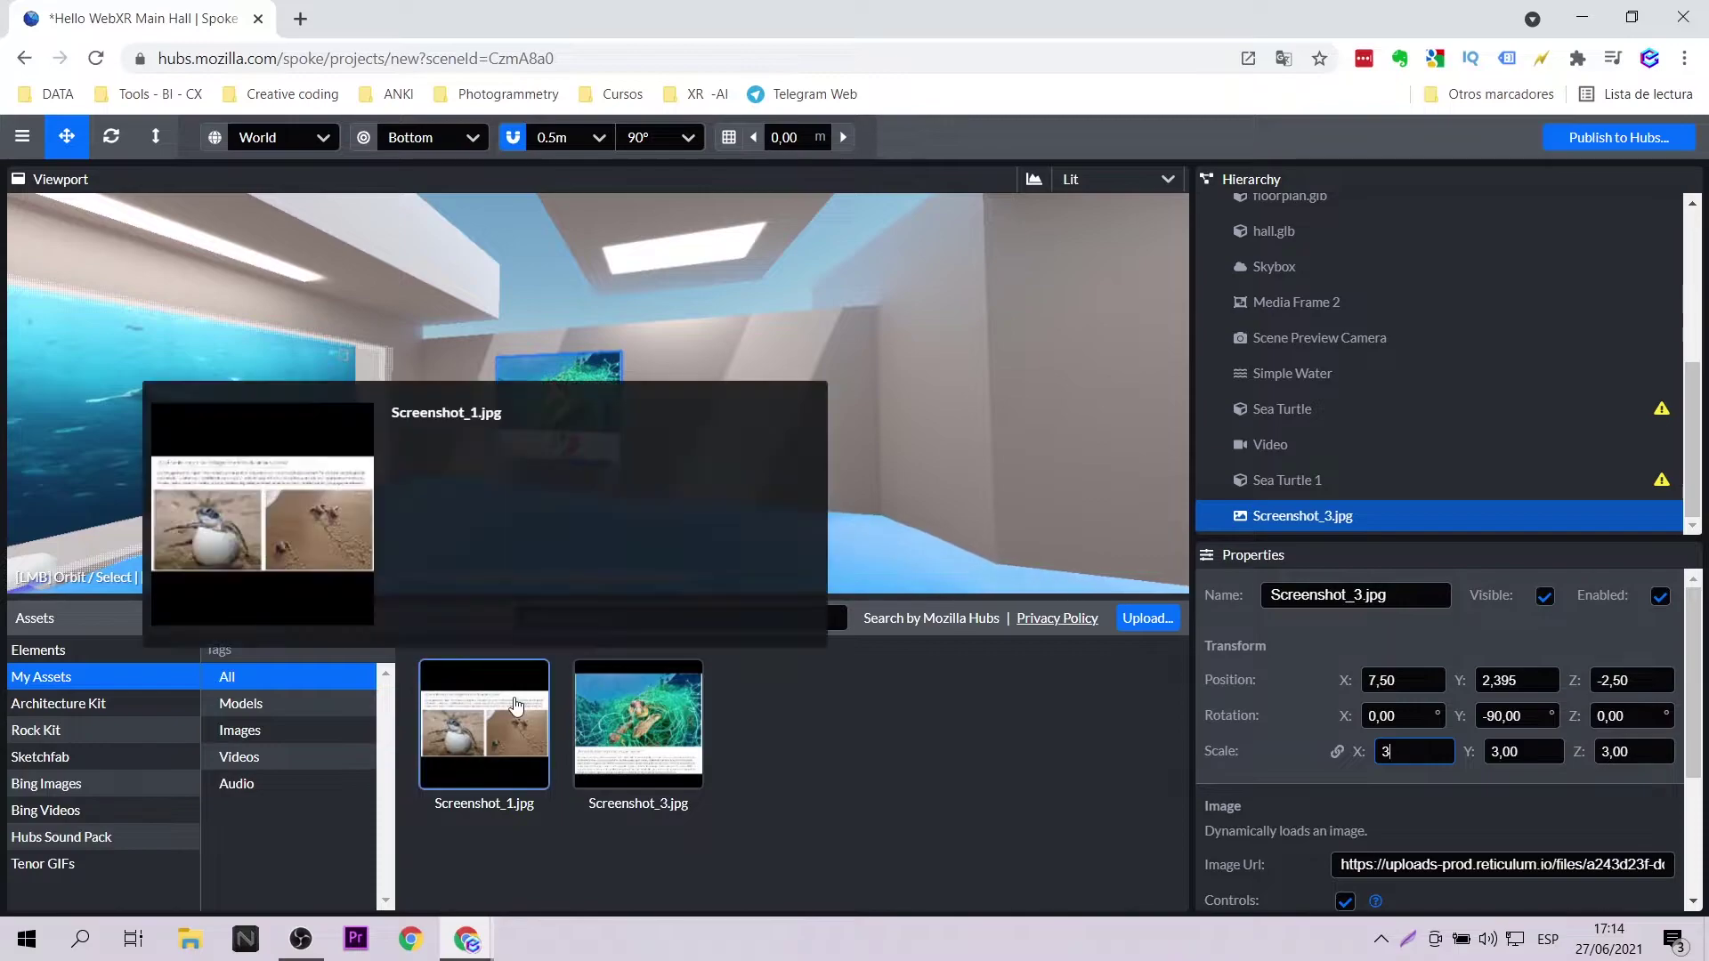
pyautogui.click(517, 706)
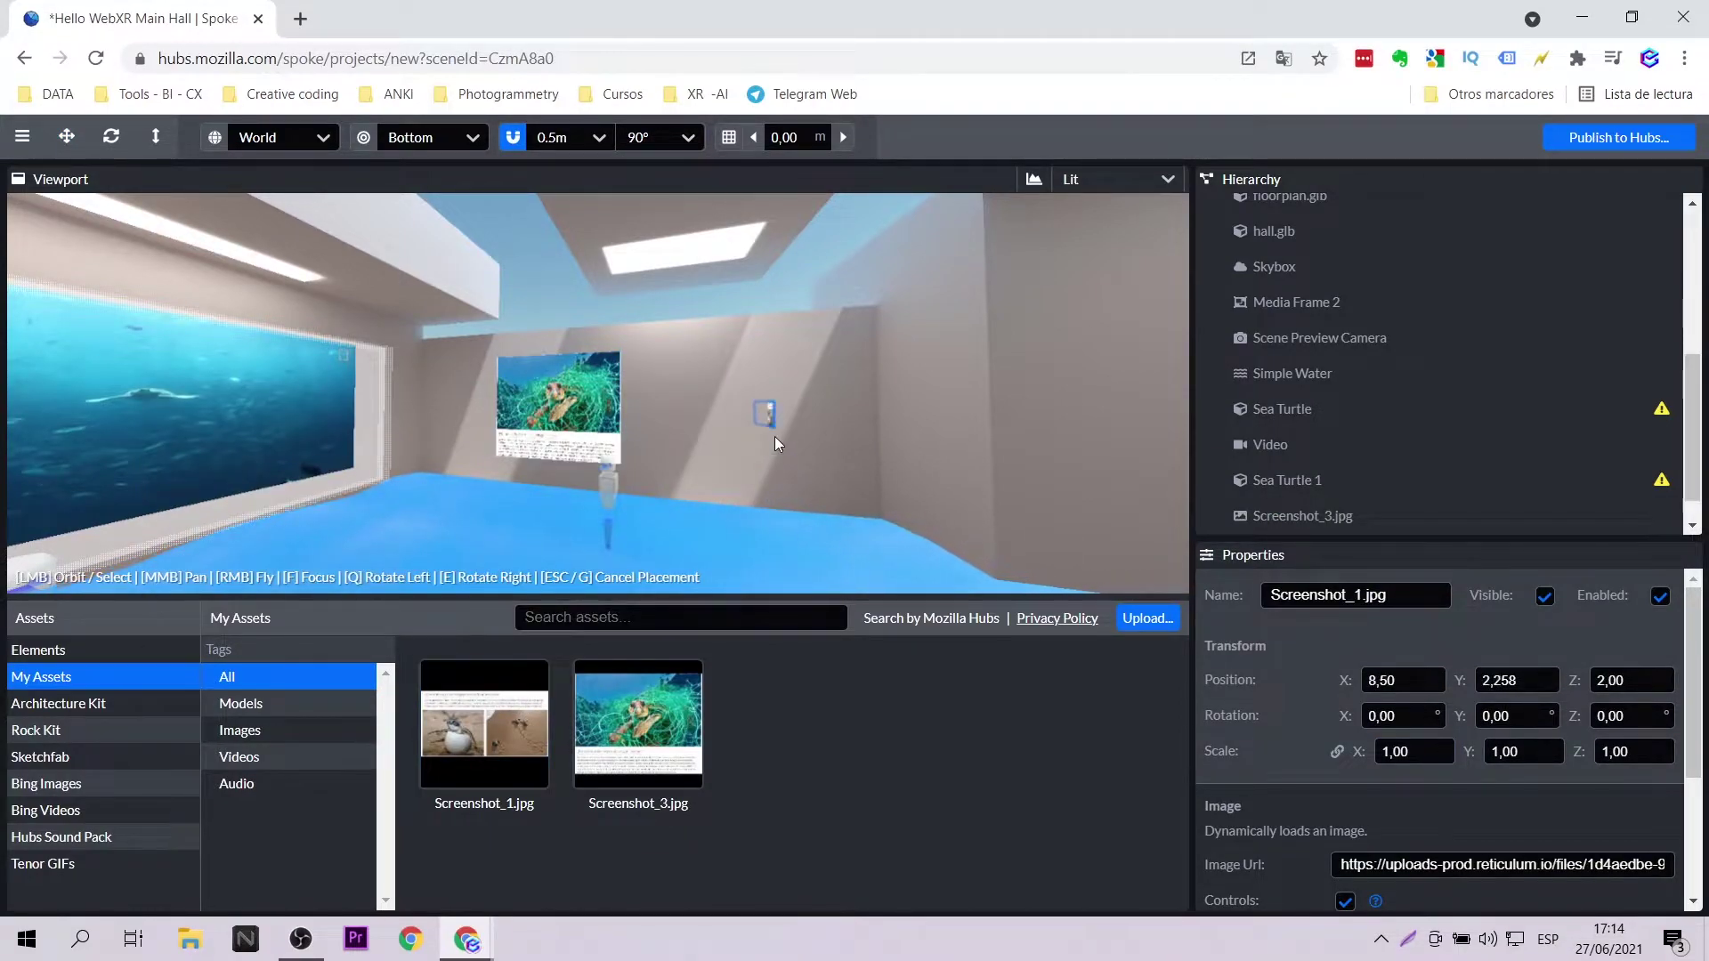
pyautogui.click(775, 436)
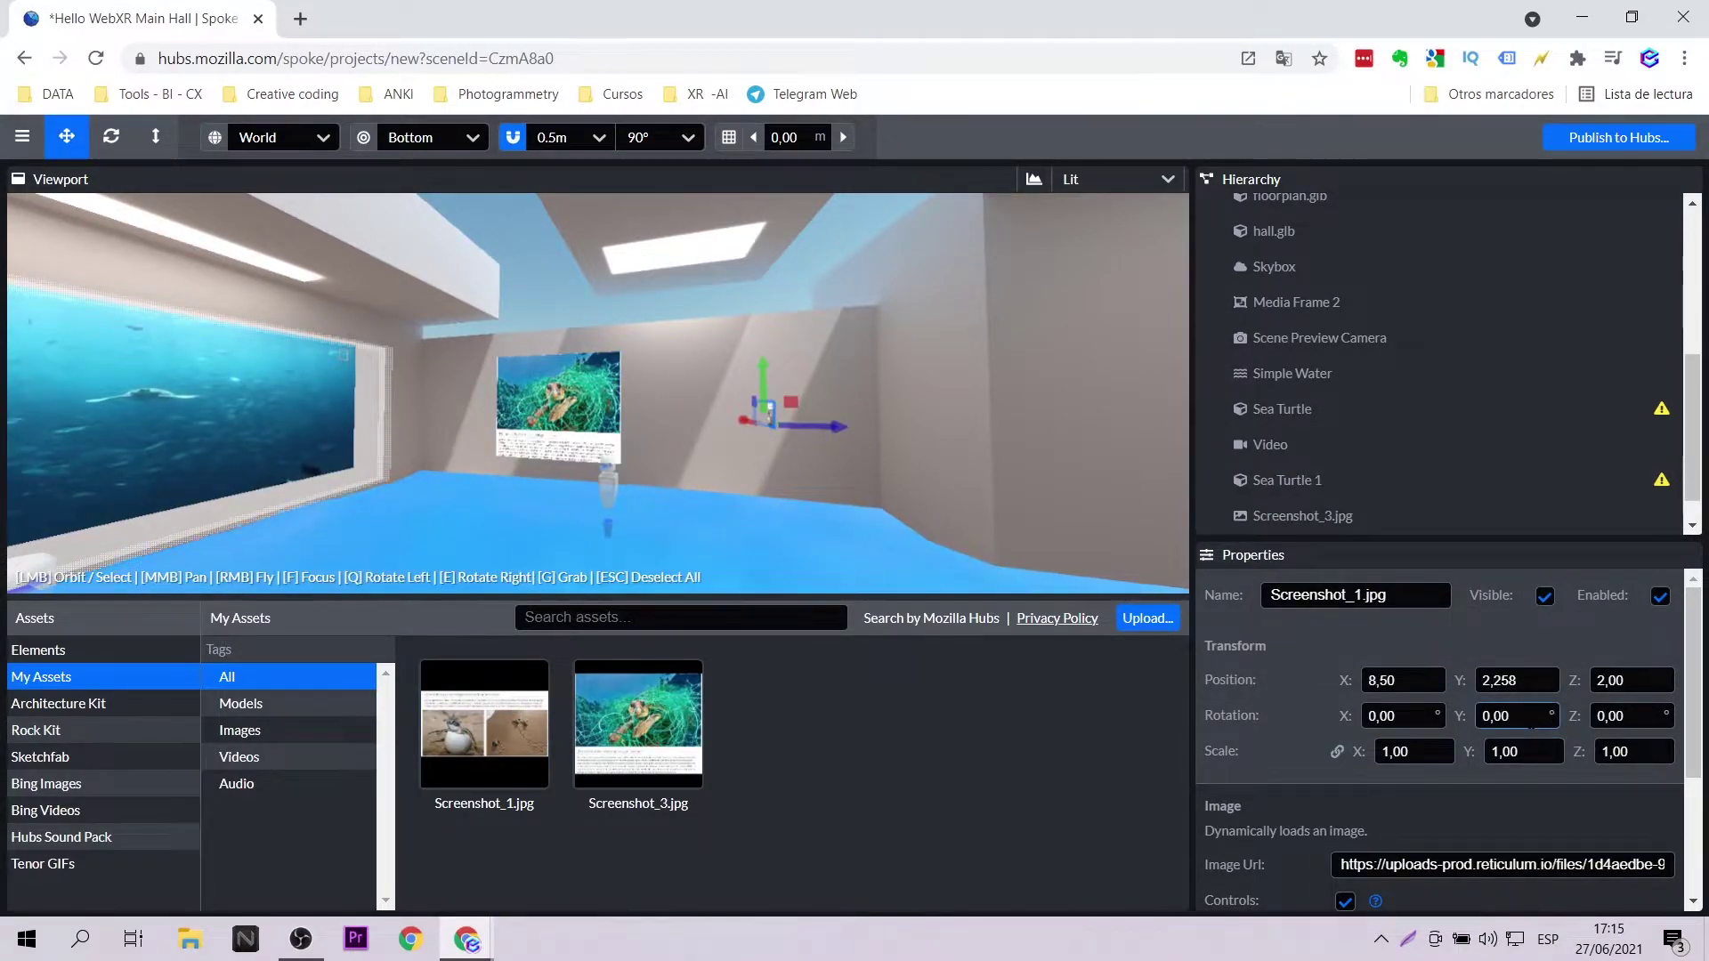
pyautogui.write('-90')
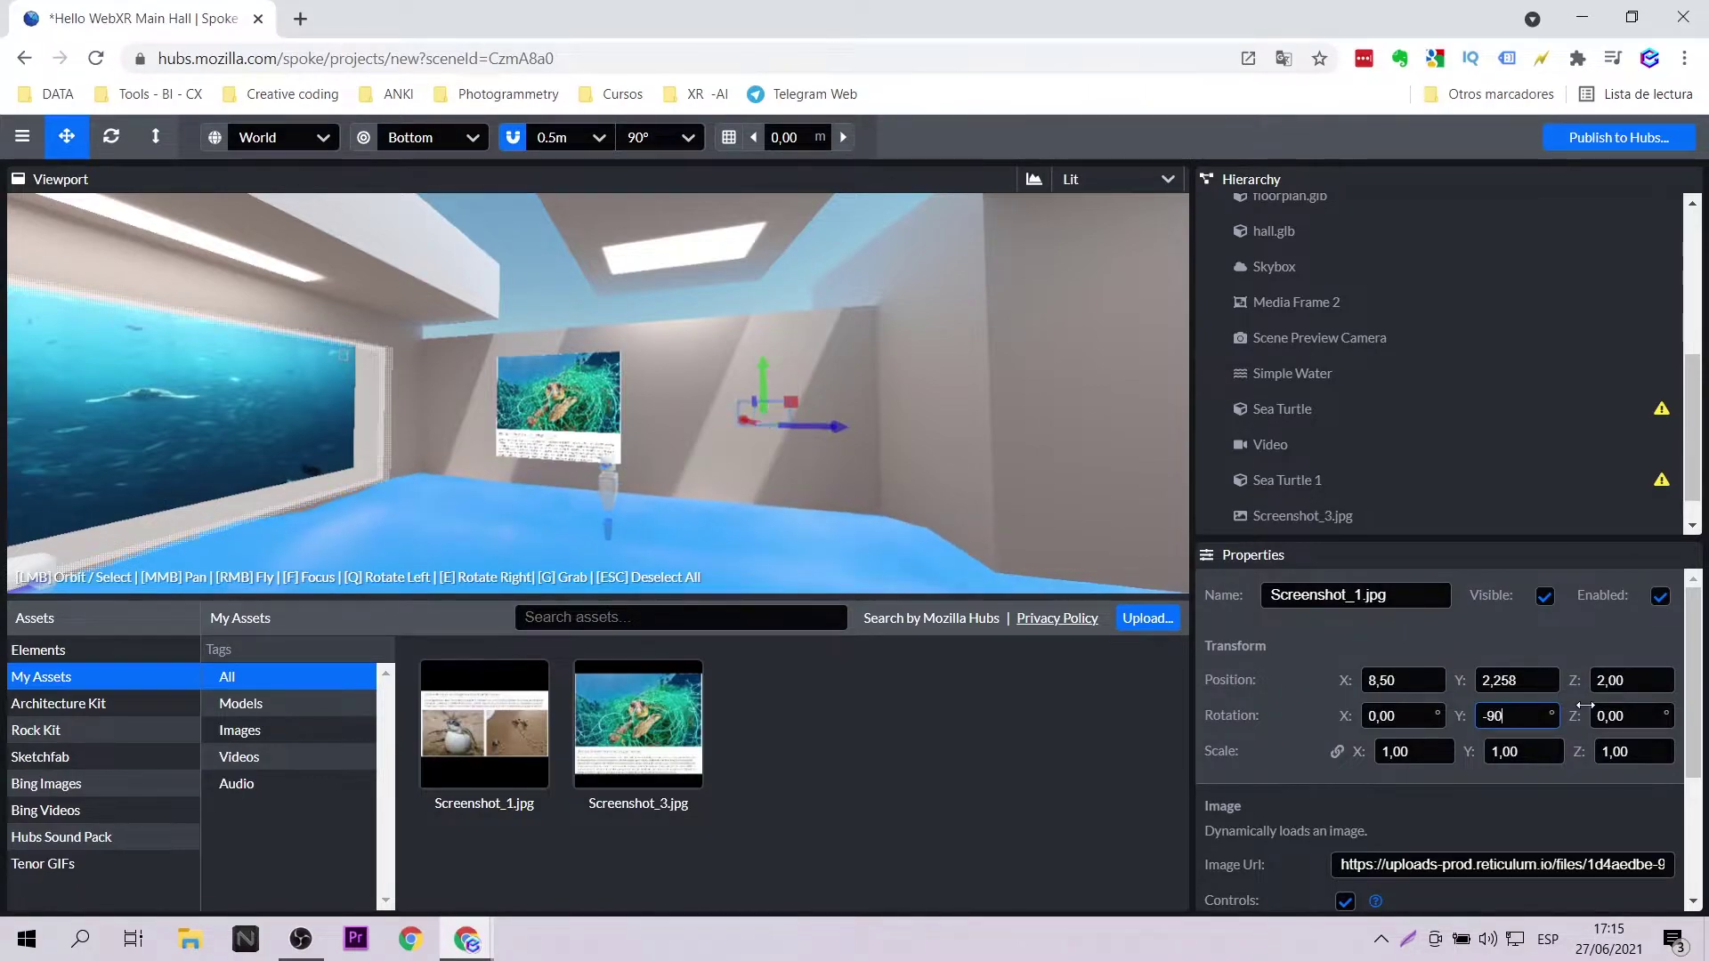
pyautogui.moveTo(746, 423); pyautogui.dragTo(712, 433)
# - Scale Screenshot_1.jpg uniformly to 3 and move it to about Y 2.274, Z 1.50
pyautogui.press('w')
pyautogui.moveTo(712, 432); pyautogui.dragTo(745, 433, button='right')
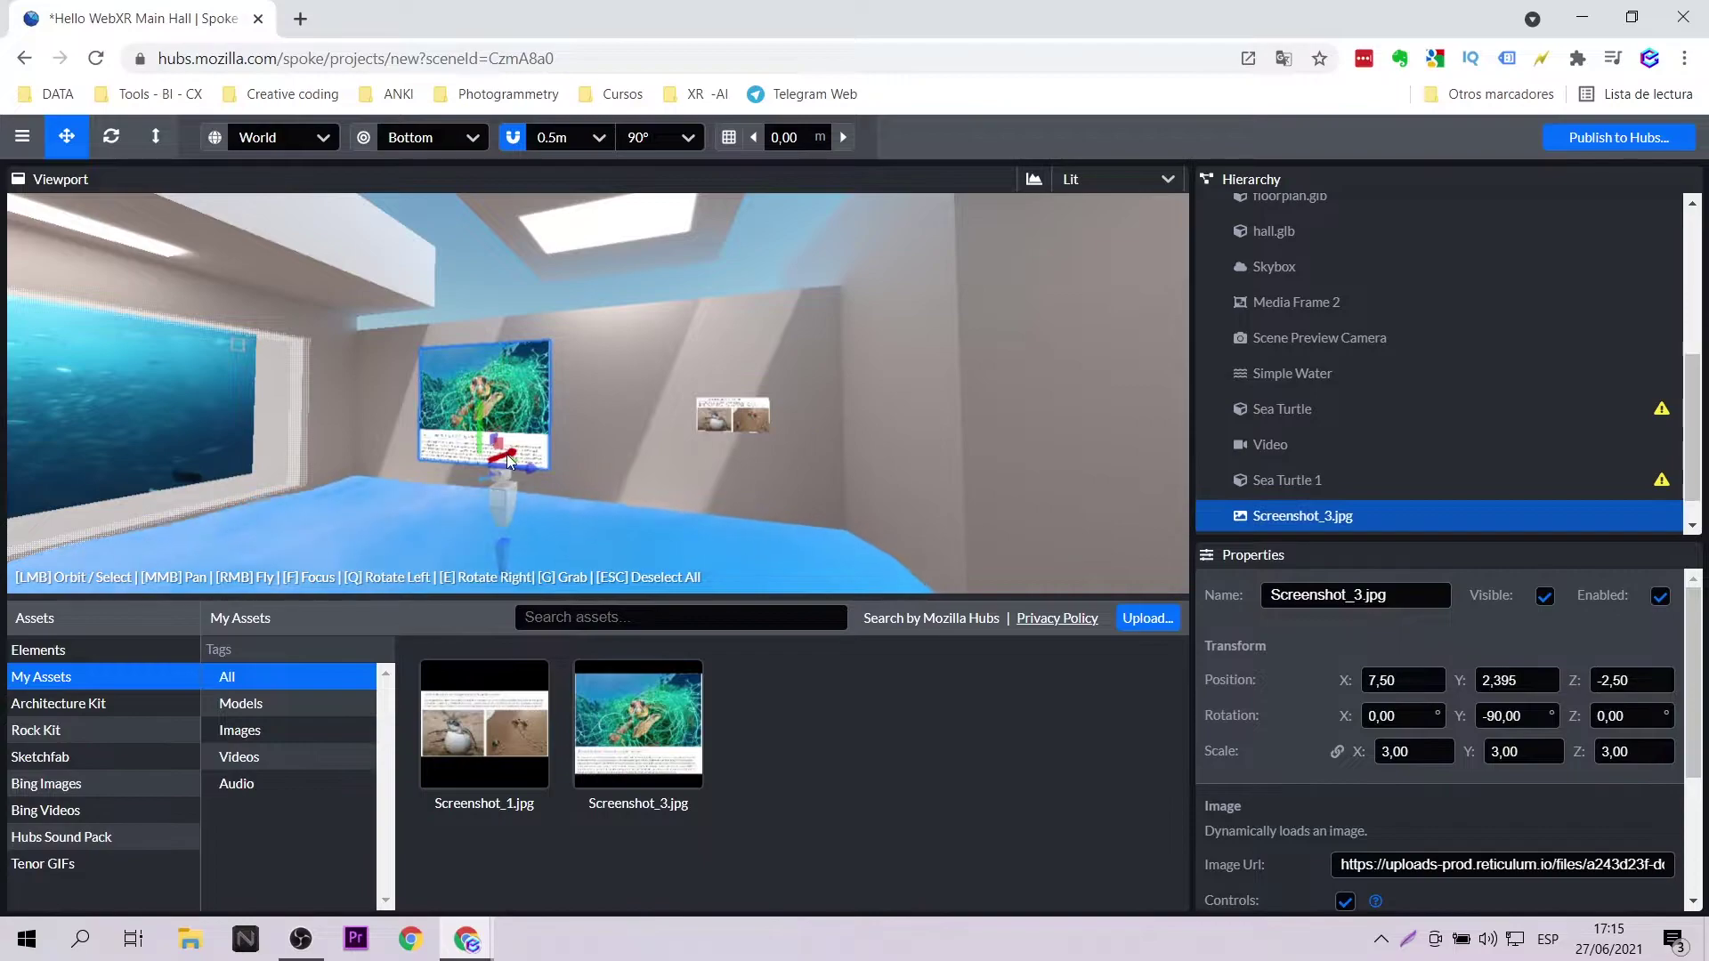
pyautogui.write('3')
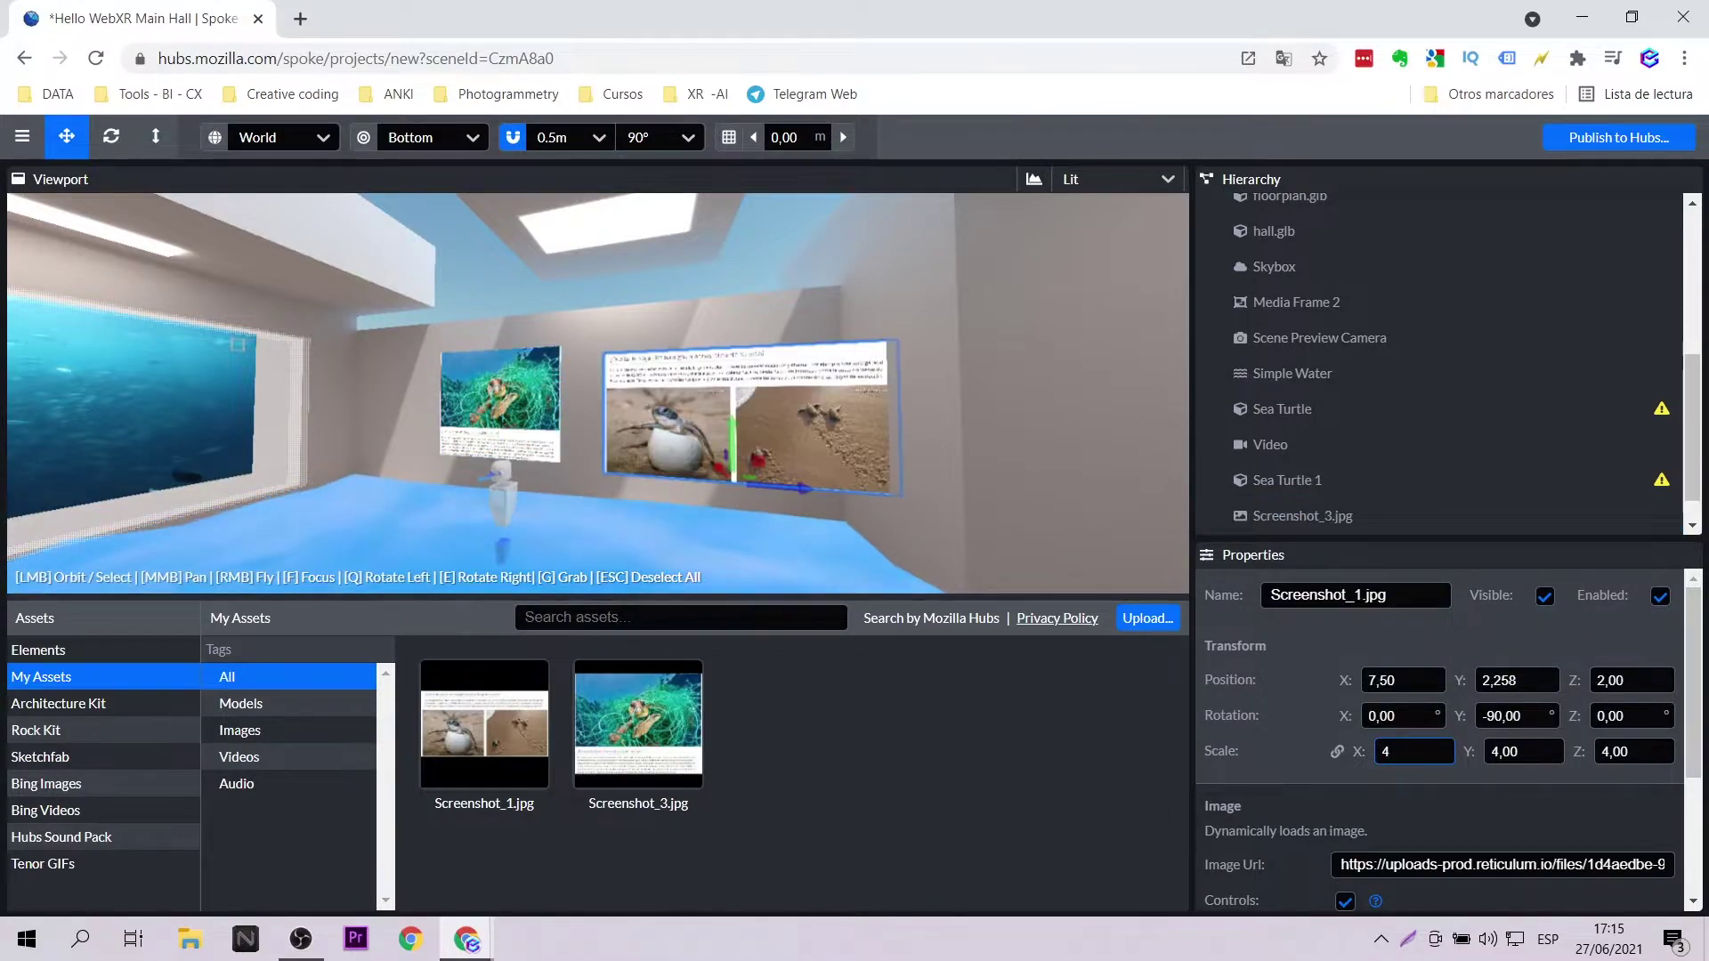
pyautogui.scroll(2, 906, 492)
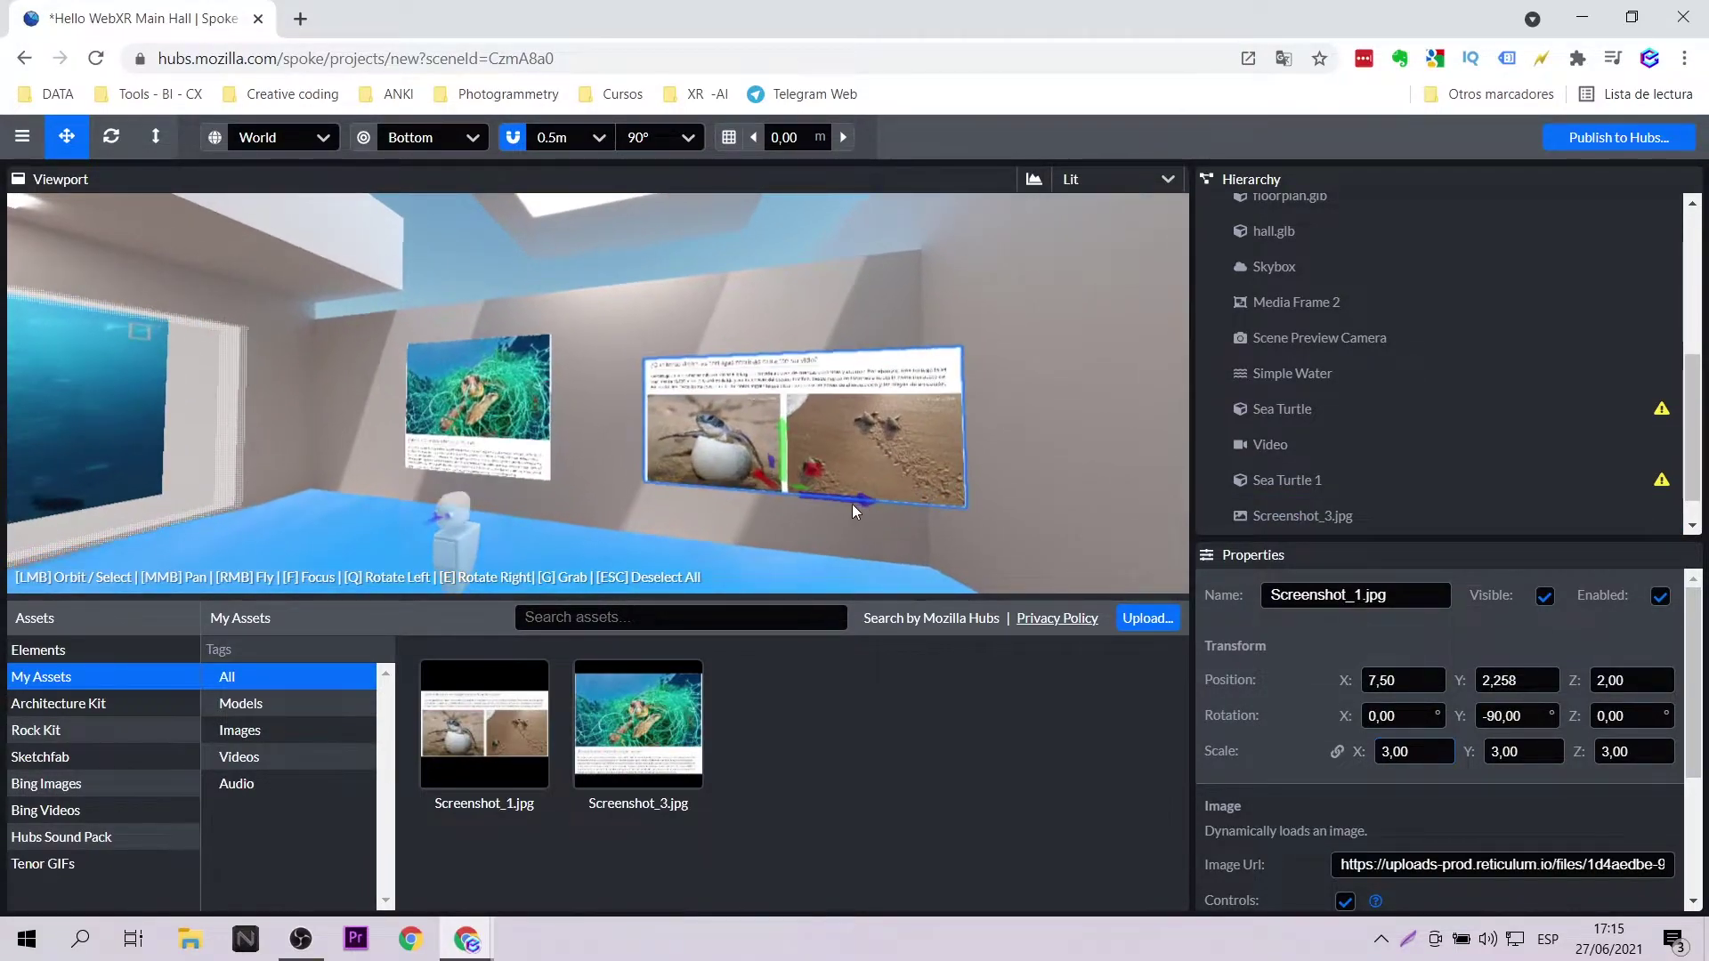
pyautogui.moveTo(856, 503); pyautogui.dragTo(837, 493)
pyautogui.scroll(2, 839, 493)
pyautogui.moveTo(775, 444); pyautogui.dragTo(774, 442)
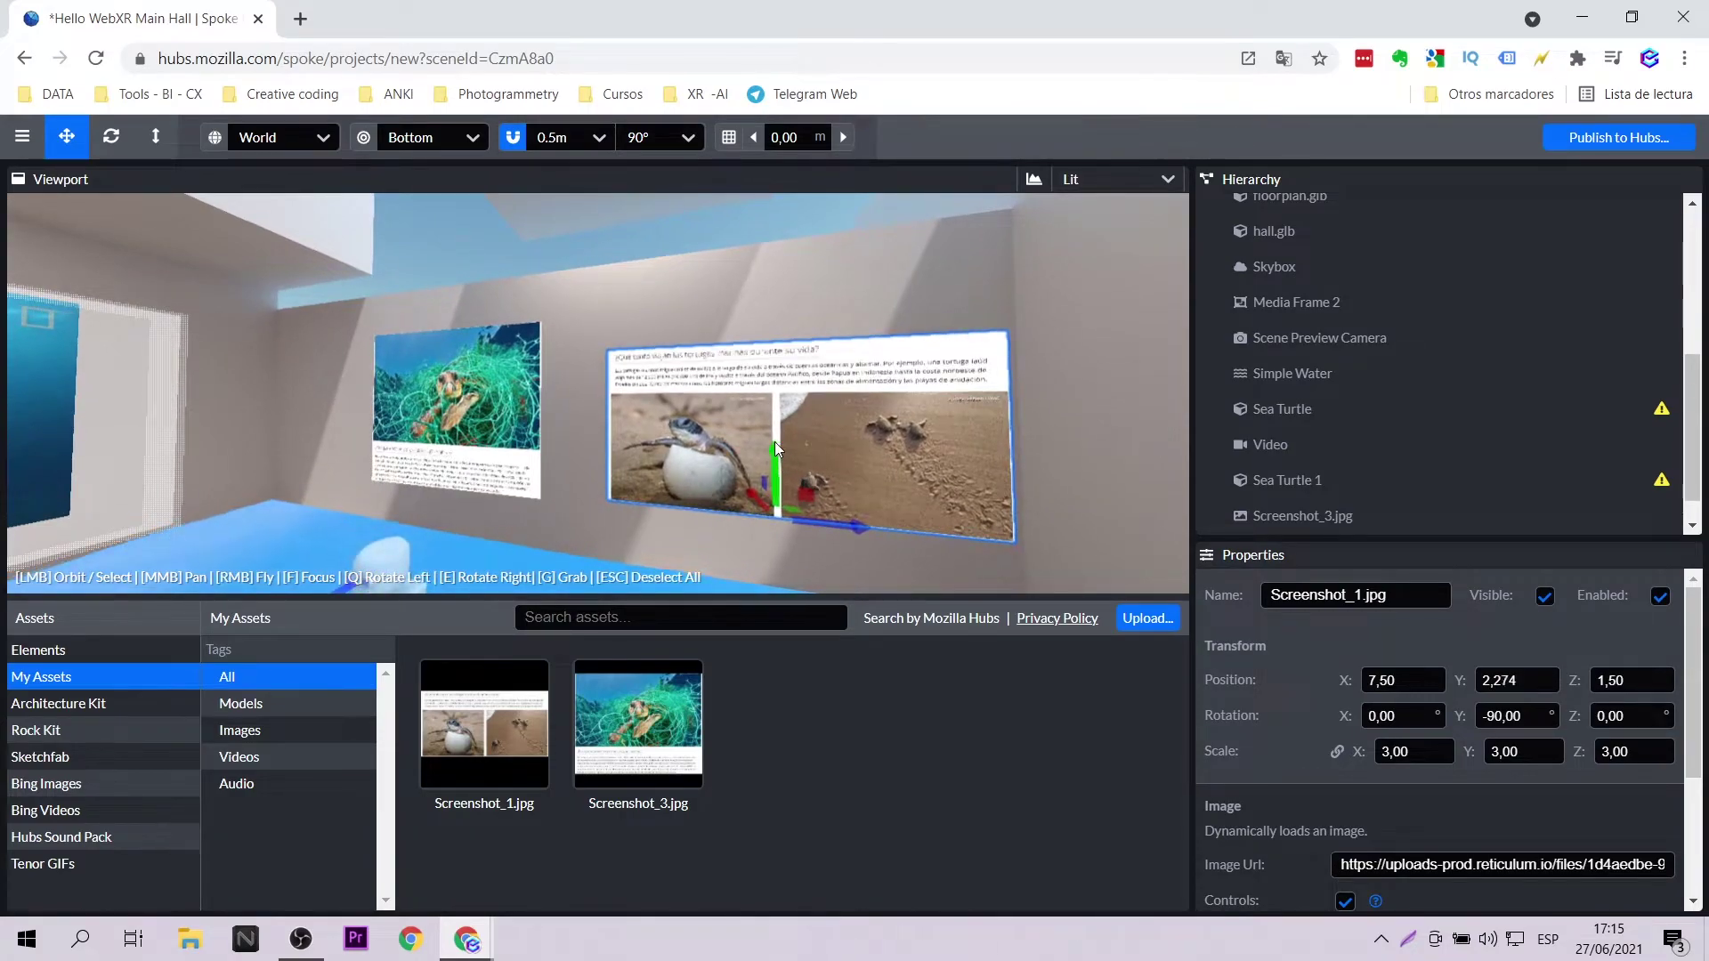
# - Move the Screenshot_3.jpg picture closer to the wall, to X 8.00
pyautogui.click(510, 430)
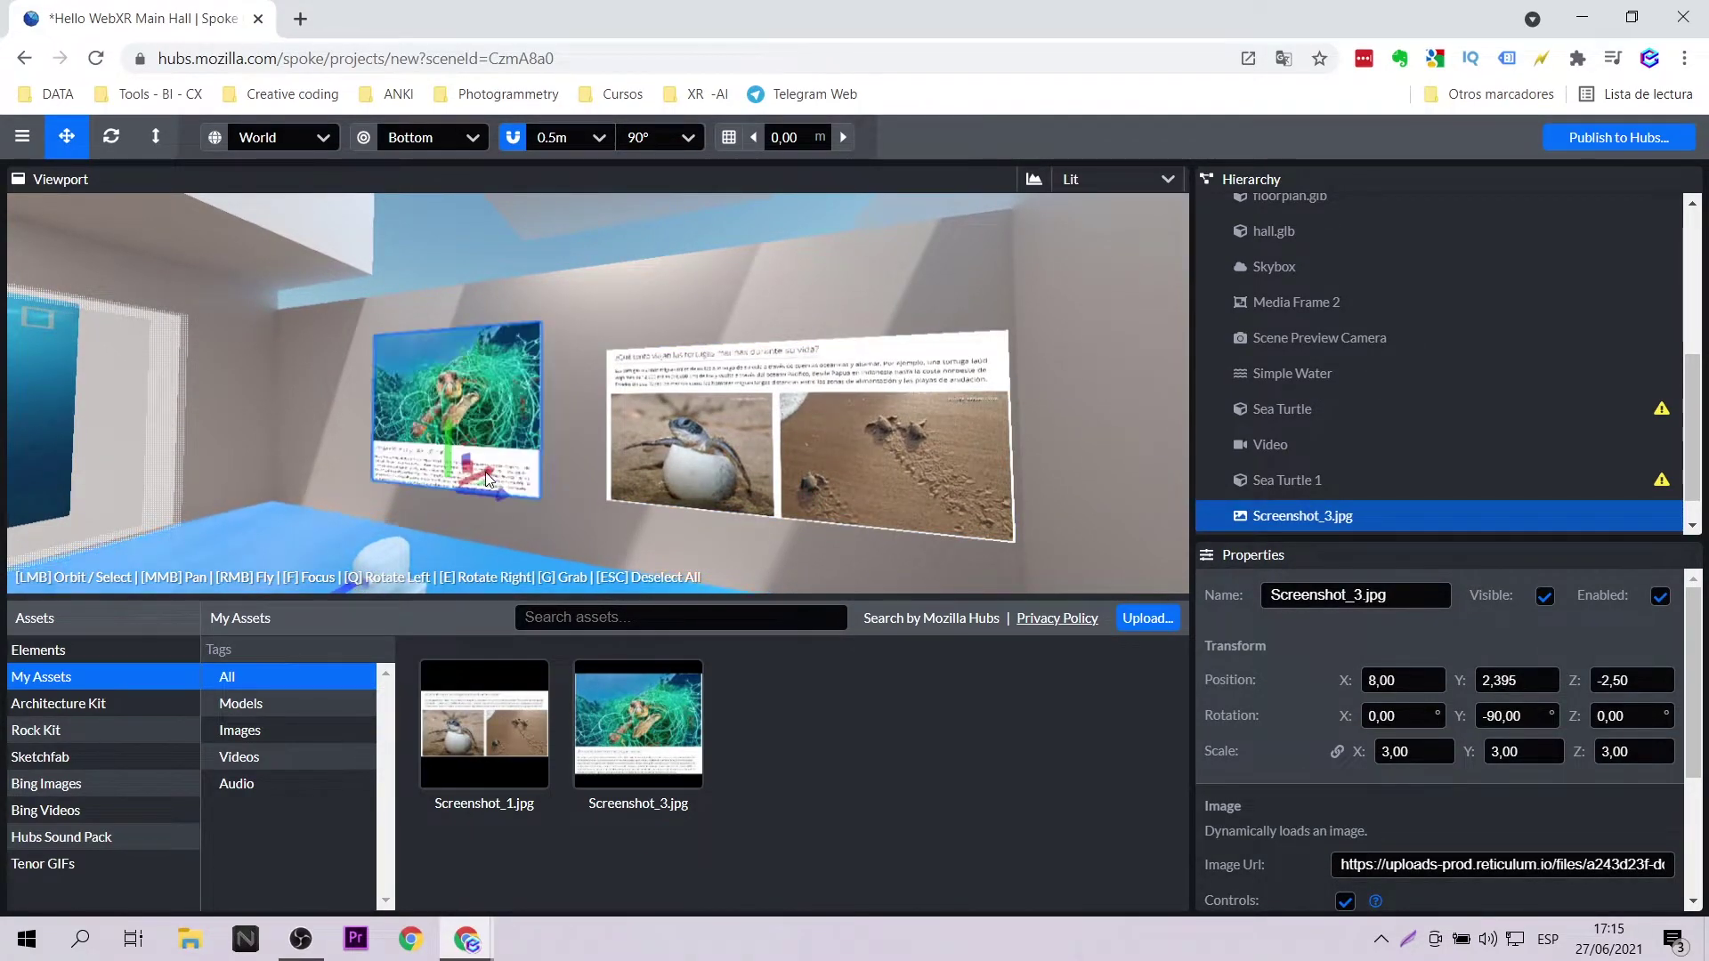
pyautogui.scroll(-5, 862, 447)
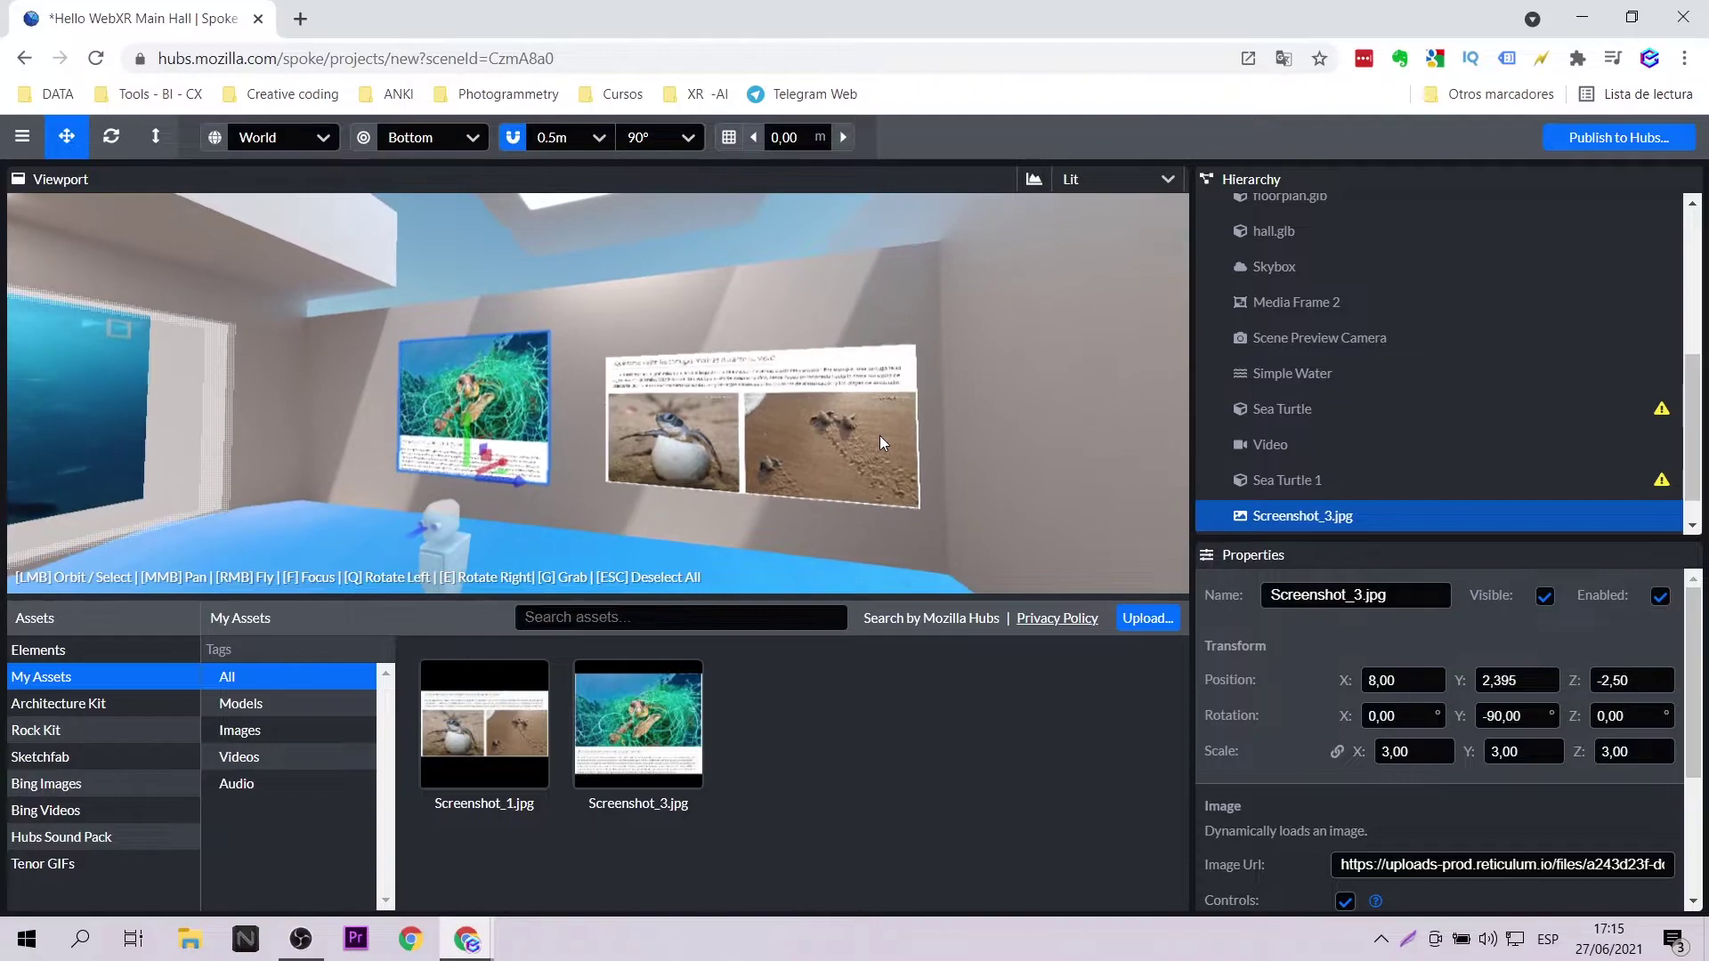
pyautogui.scroll(-10, 875, 438)
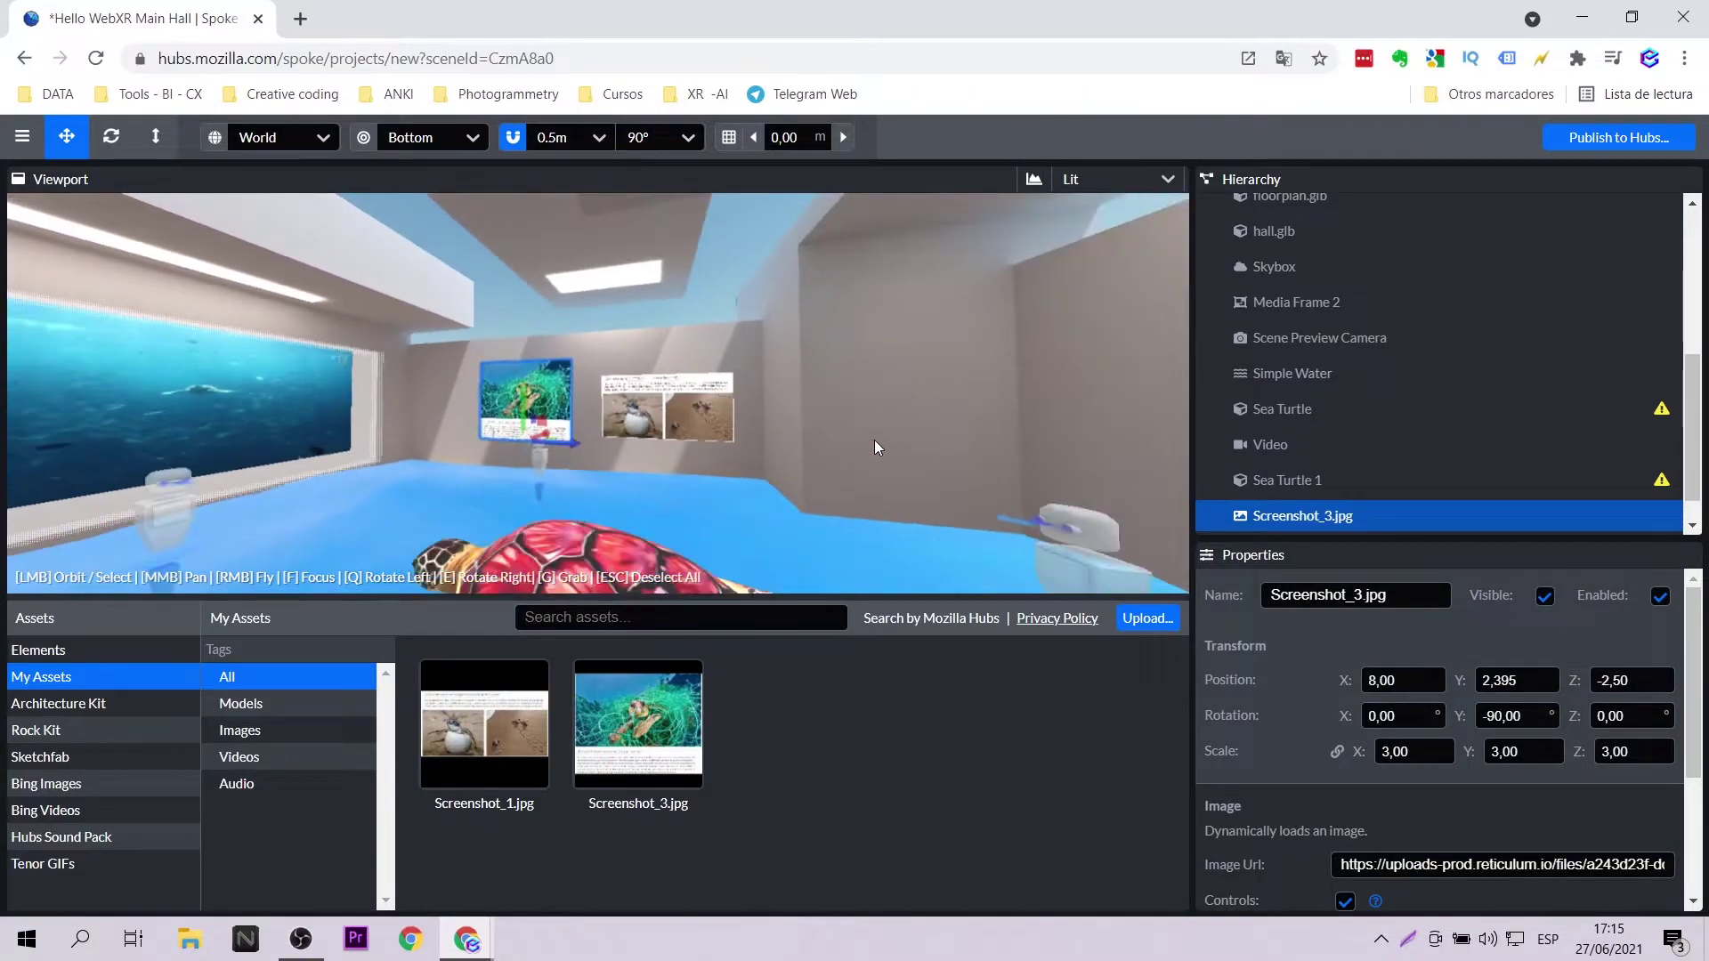
# - Place a new Image element on the wall beside the video screen at X -2.00, Y 2.50, Z -7.00
pyautogui.moveTo(874, 440); pyautogui.dragTo(545, 481)
pyautogui.scroll(-3, 545, 480)
pyautogui.moveTo(845, 508); pyautogui.dragTo(702, 472)
pyautogui.scroll(8, 575, 443)
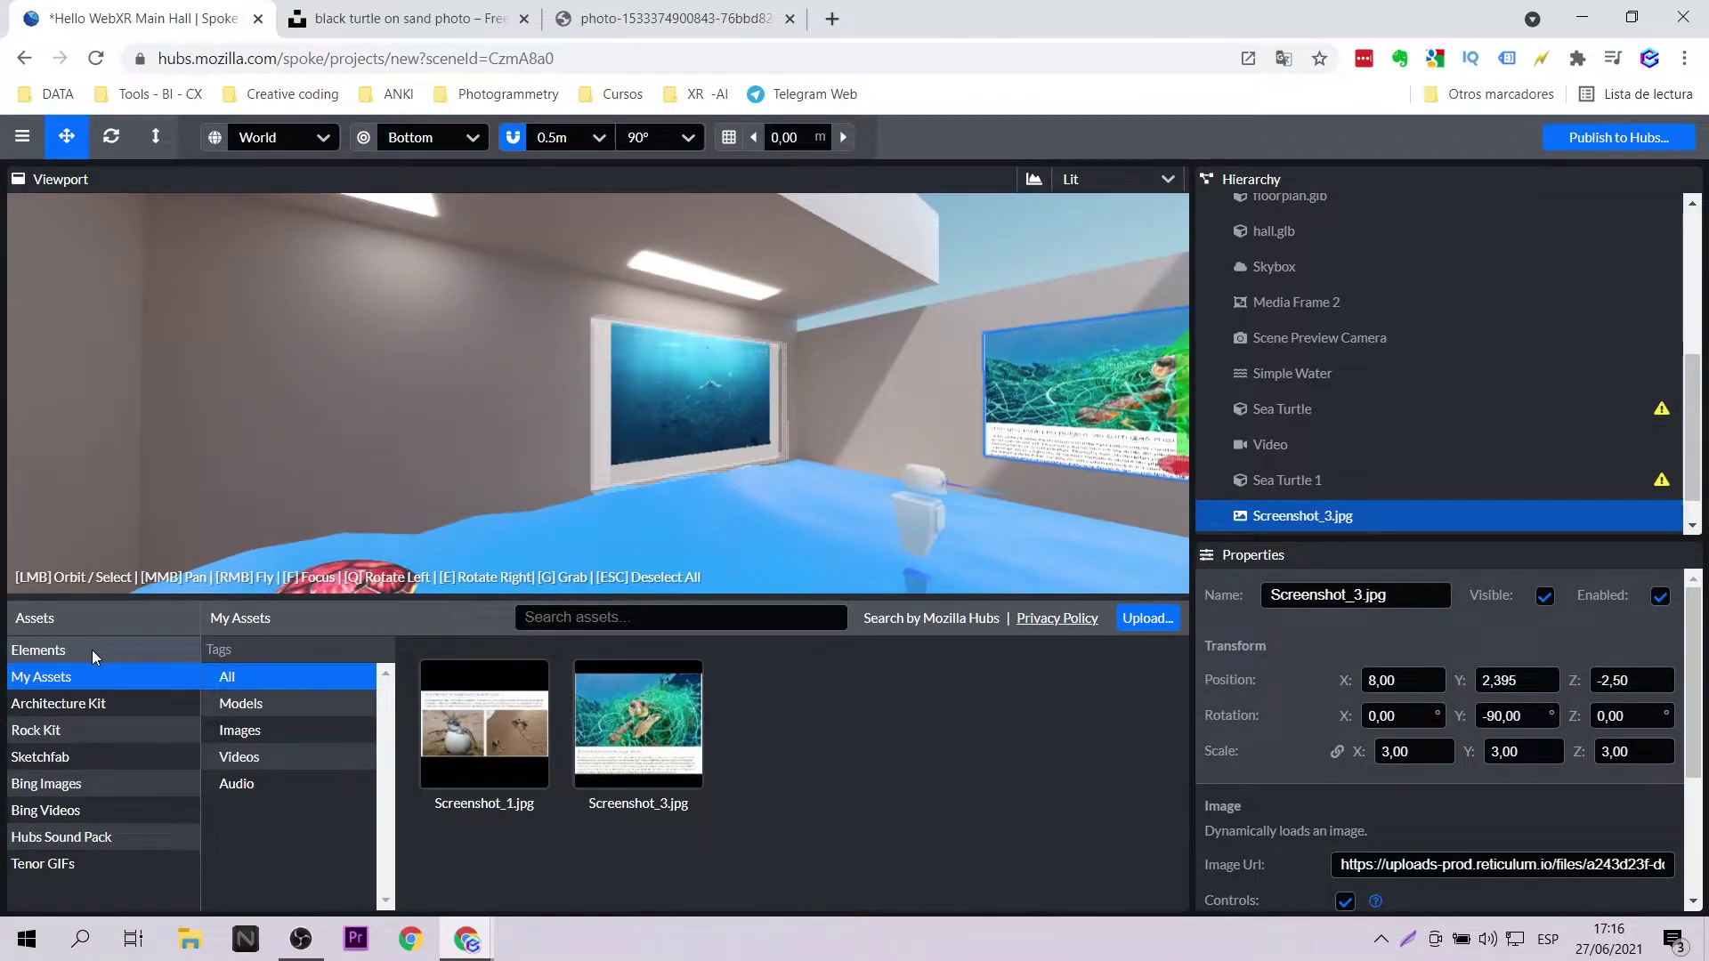
pyautogui.click(89, 655)
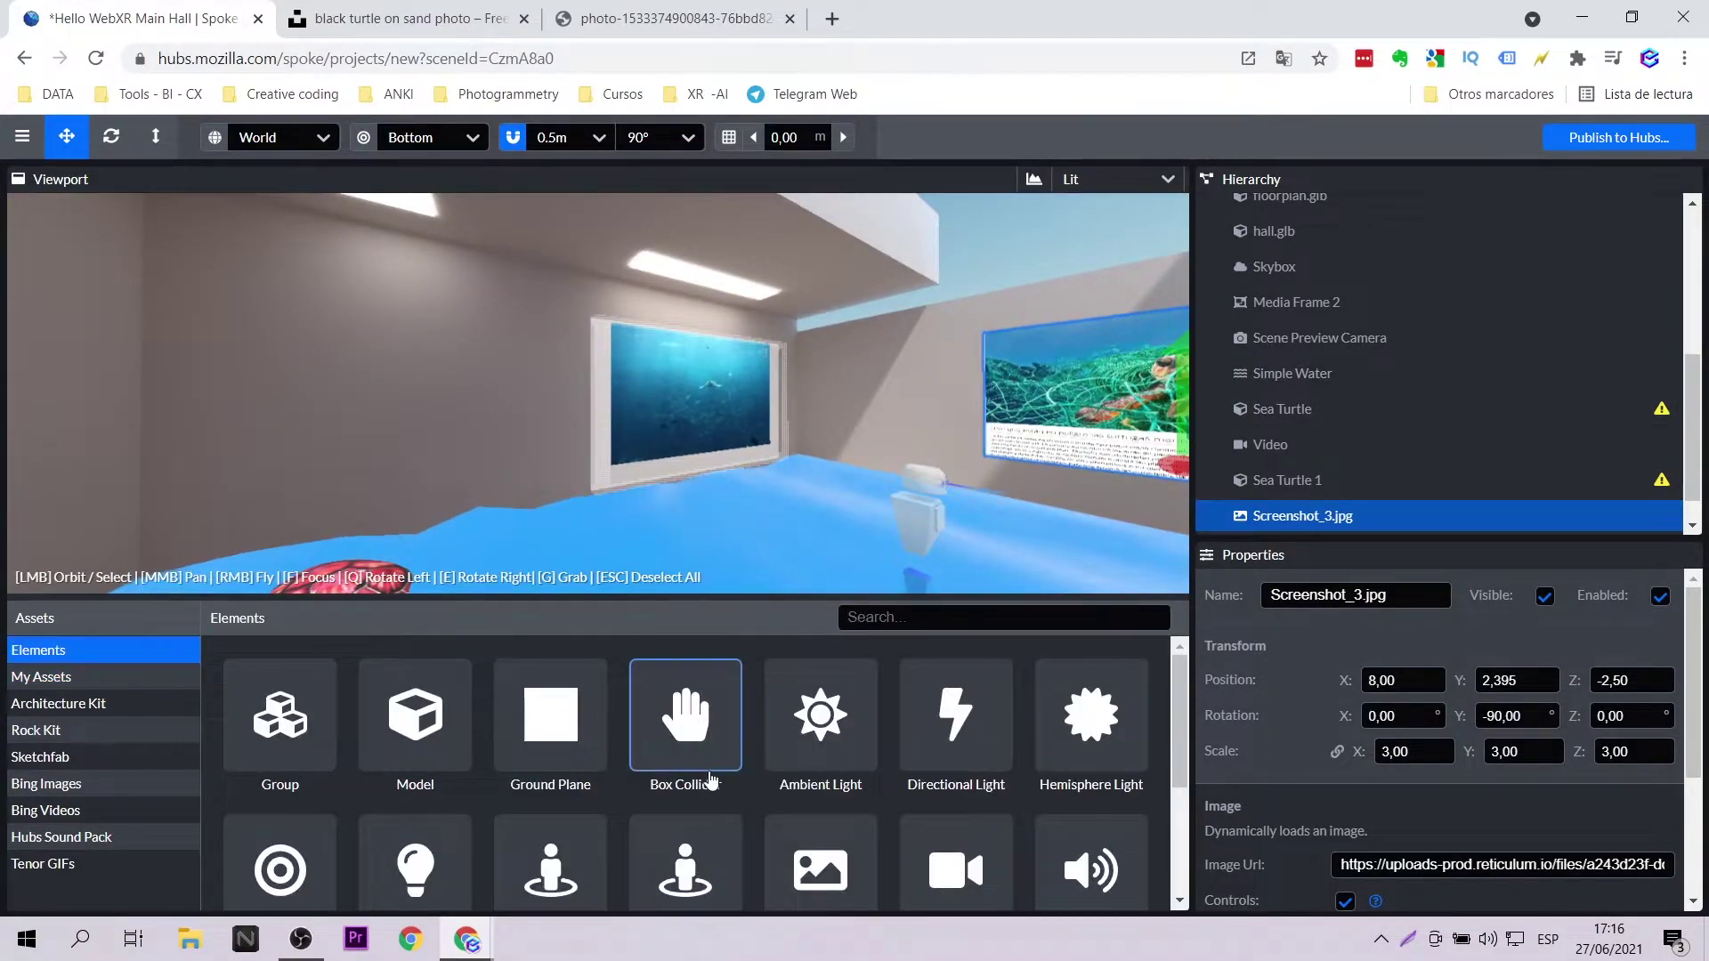
pyautogui.scroll(-3, 710, 780)
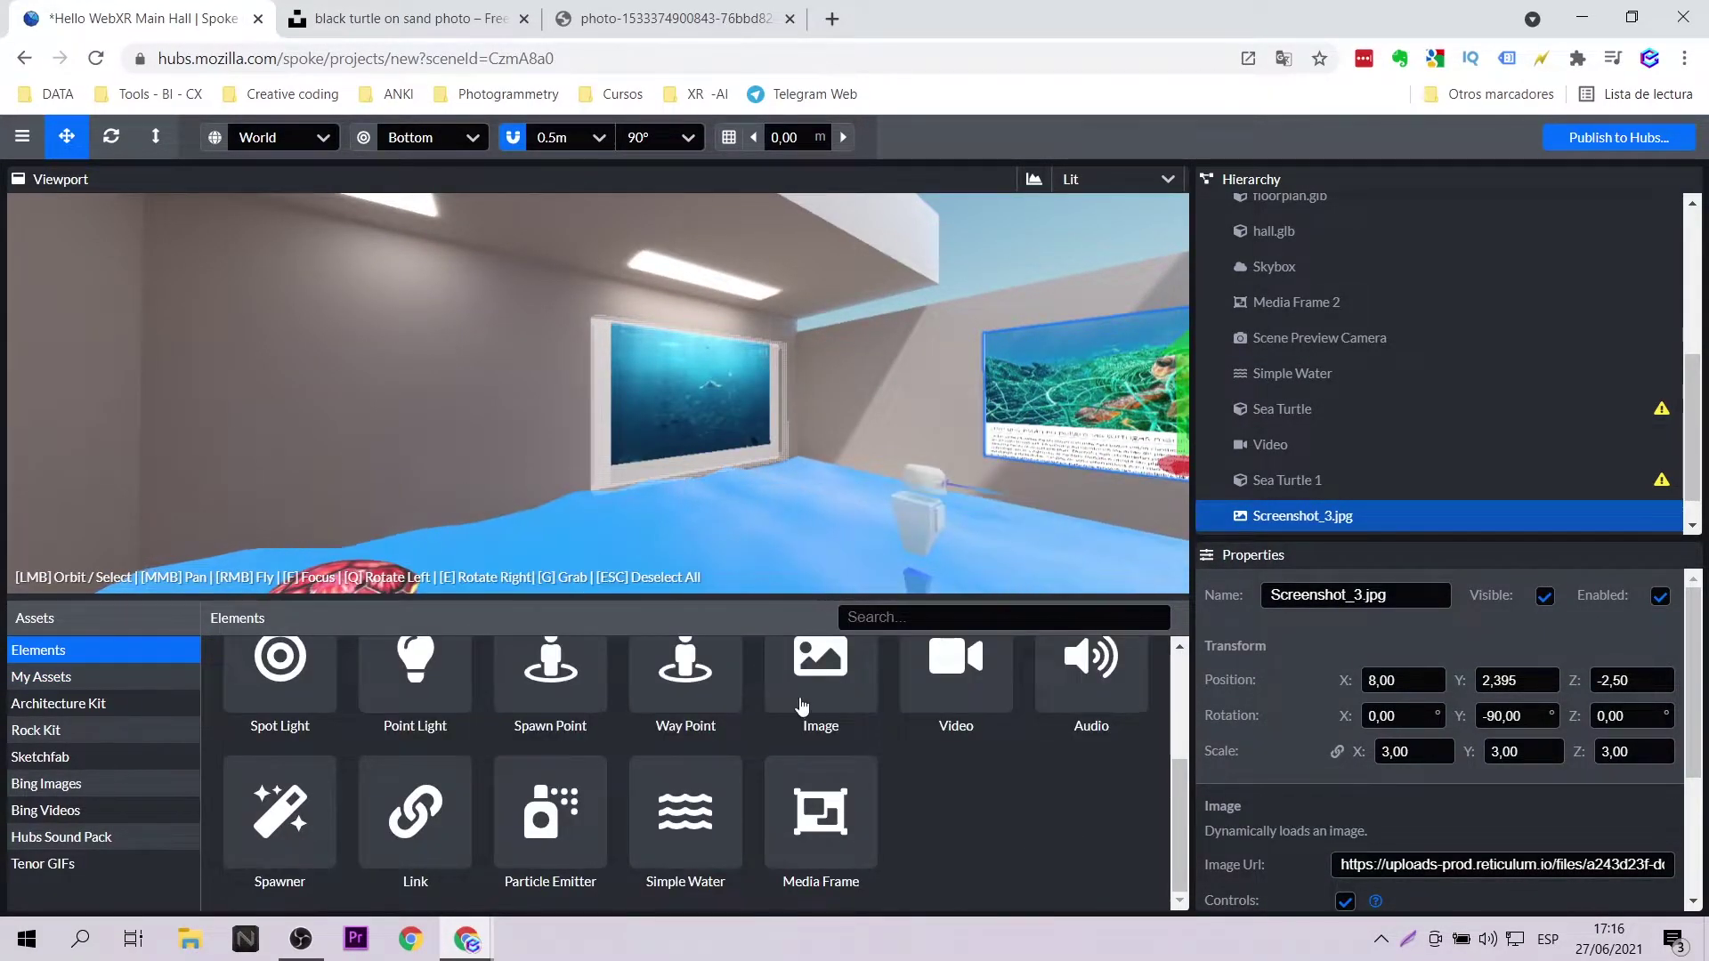
pyautogui.click(804, 699)
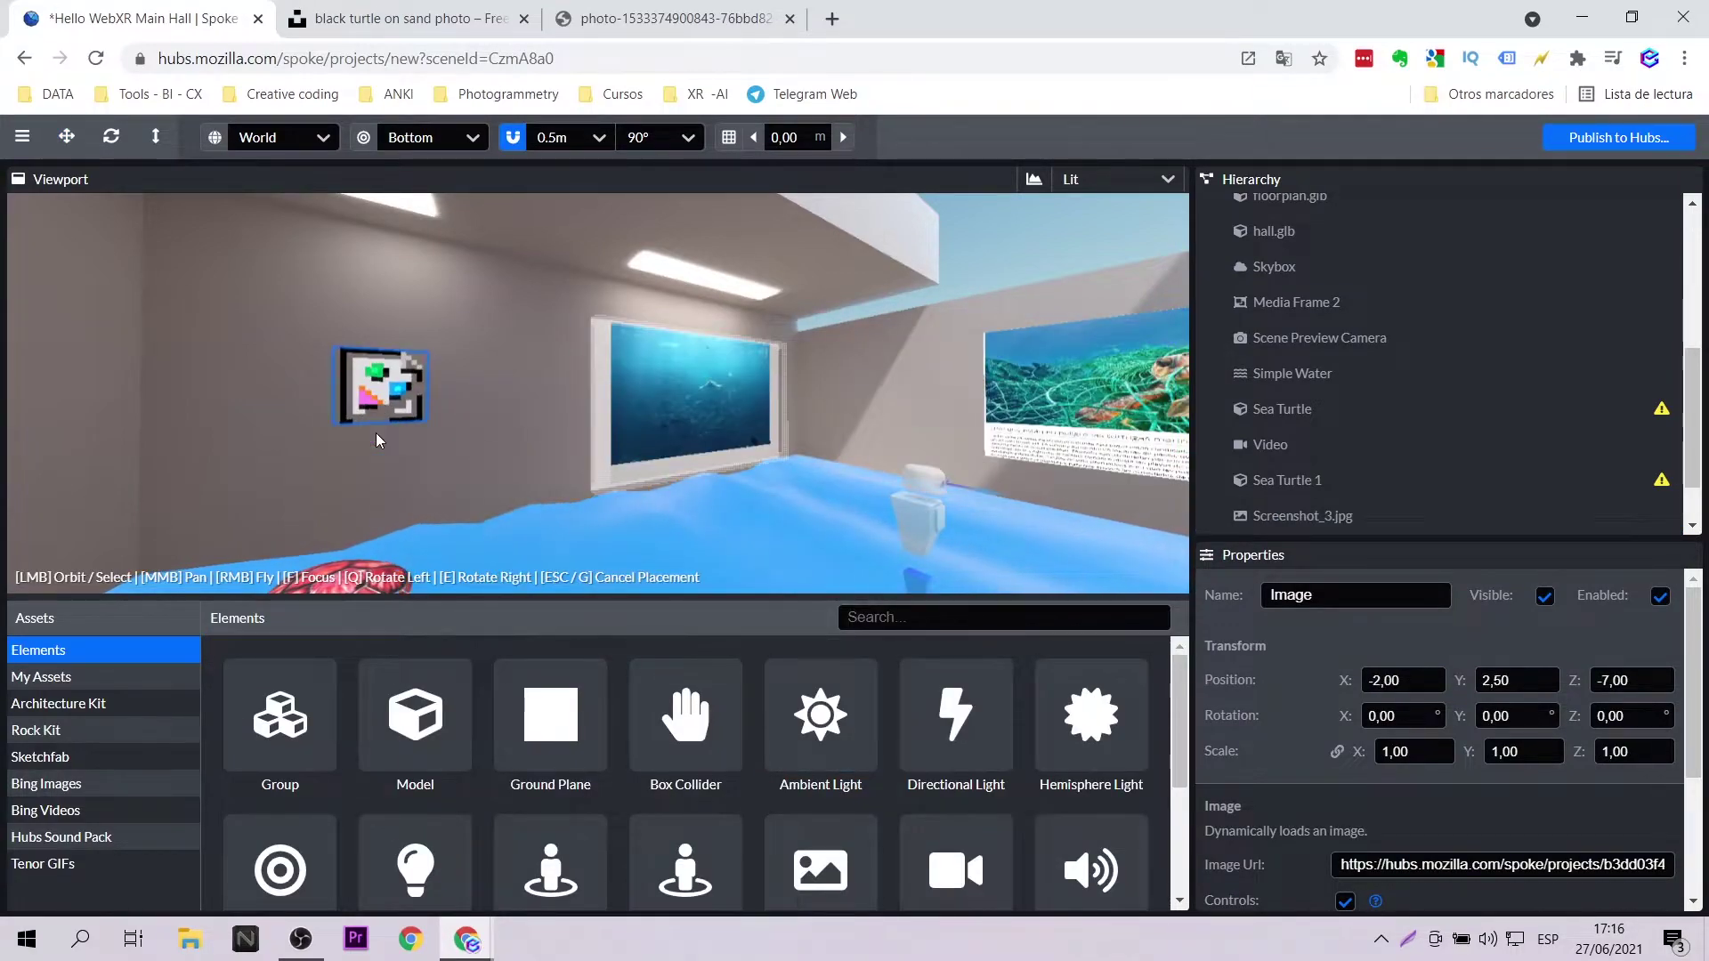
pyautogui.click(377, 440)
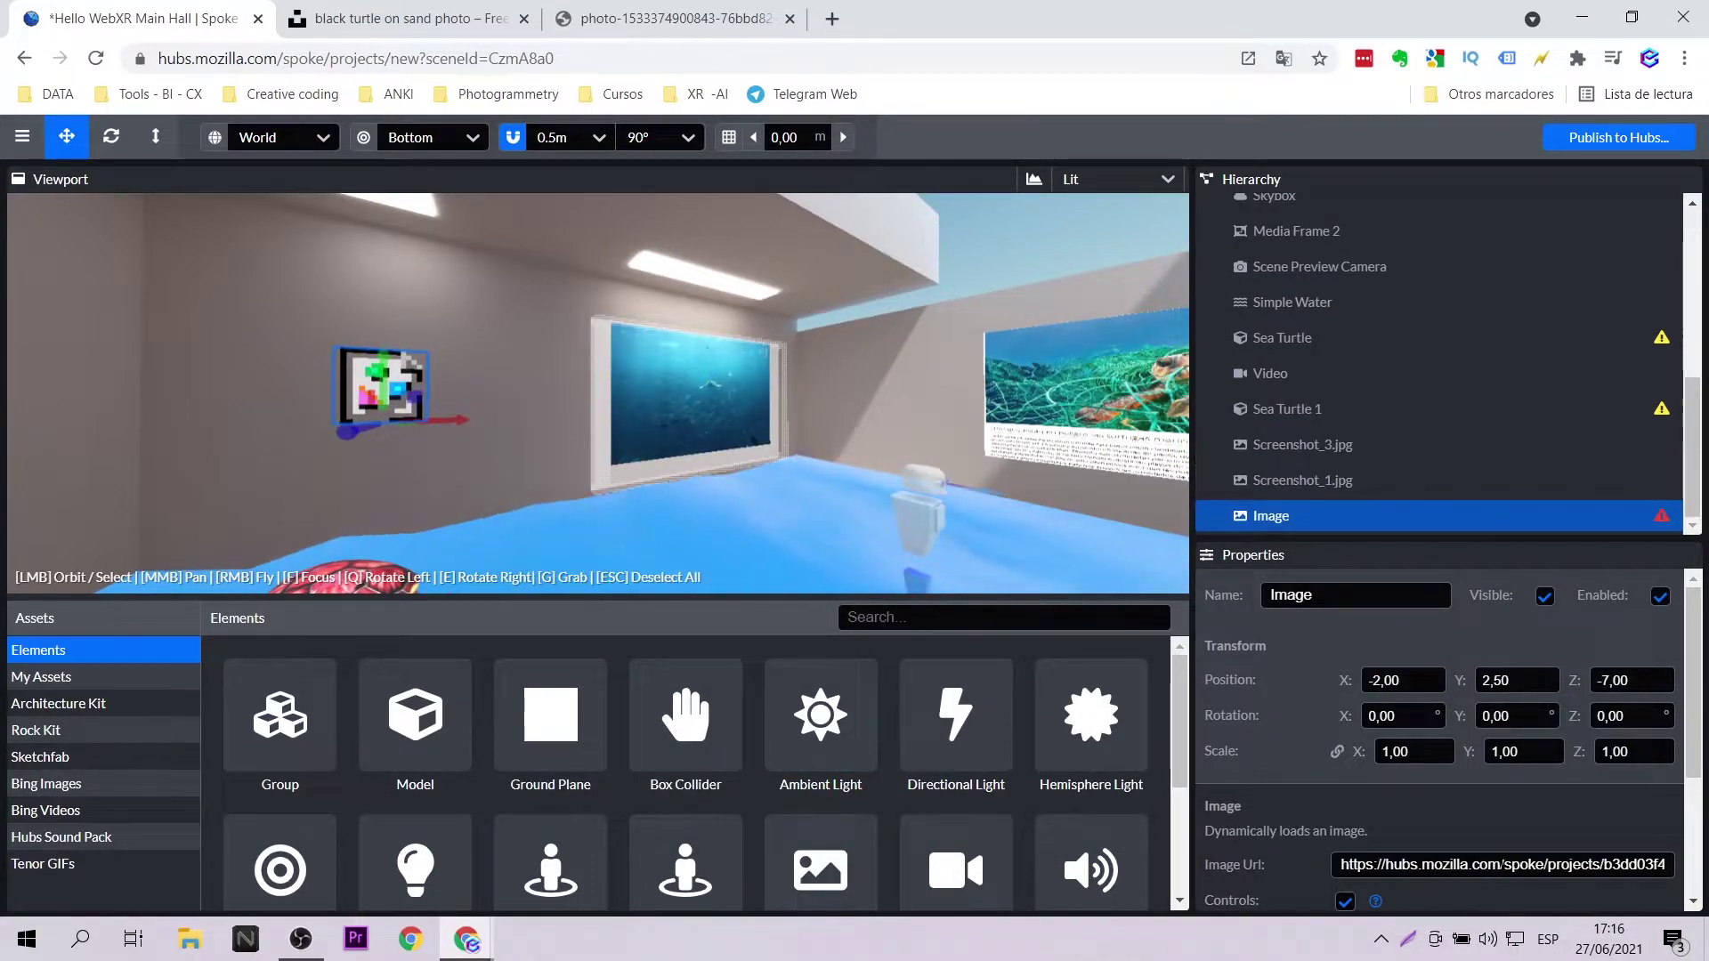
# - Load the copied Unsplash turtle photo URL into the new Image element and scale it uniformly to 3
pyautogui.hotkey('ctrl', 'a')
pyautogui.hotkey('ctrl', 'v')
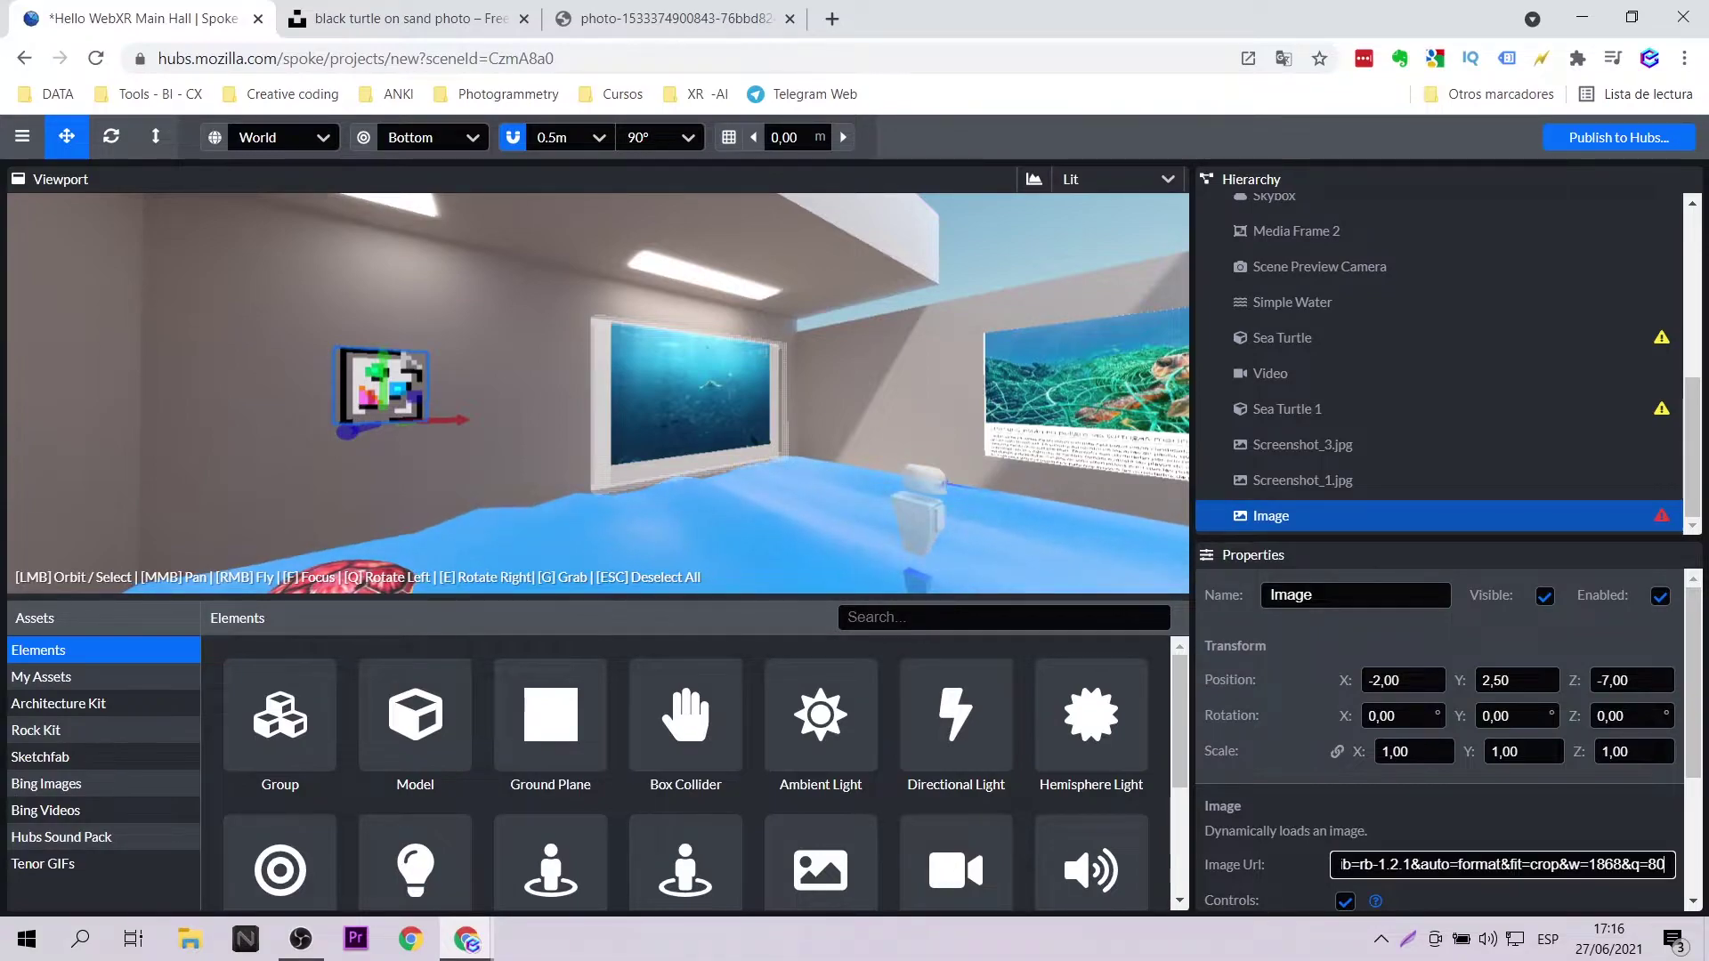
pyautogui.press('Return')
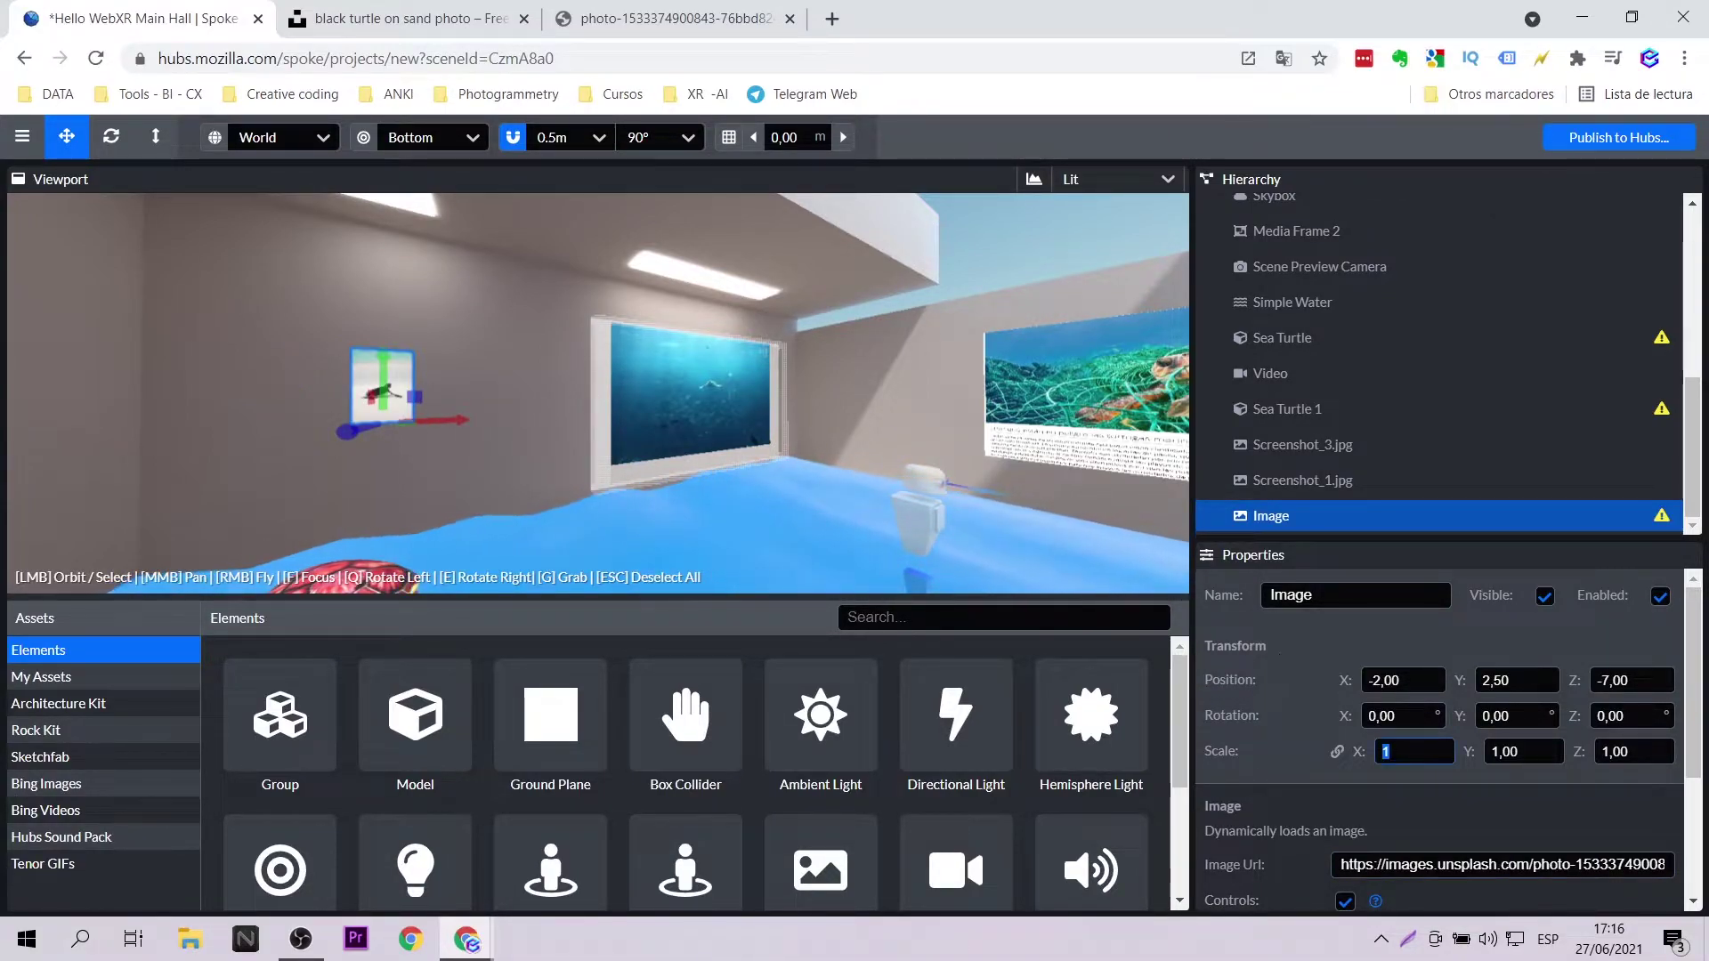
pyautogui.click(1434, 751)
pyautogui.write('3')
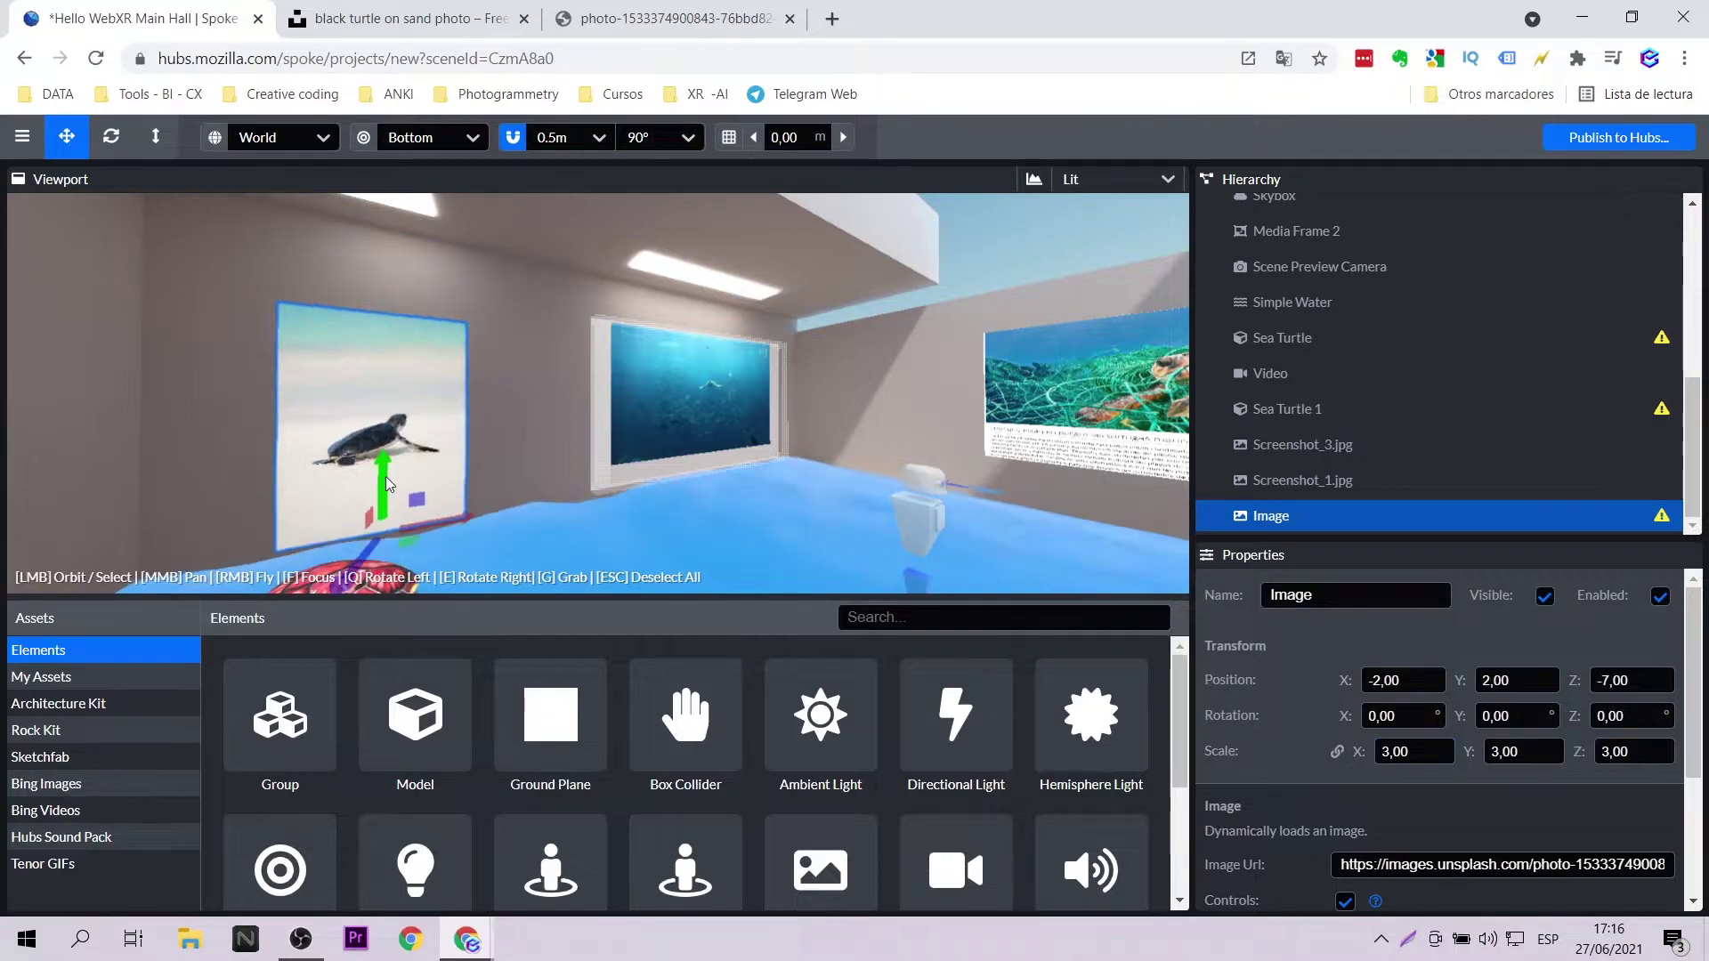
pyautogui.moveTo(328, 483); pyautogui.dragTo(714, 538)
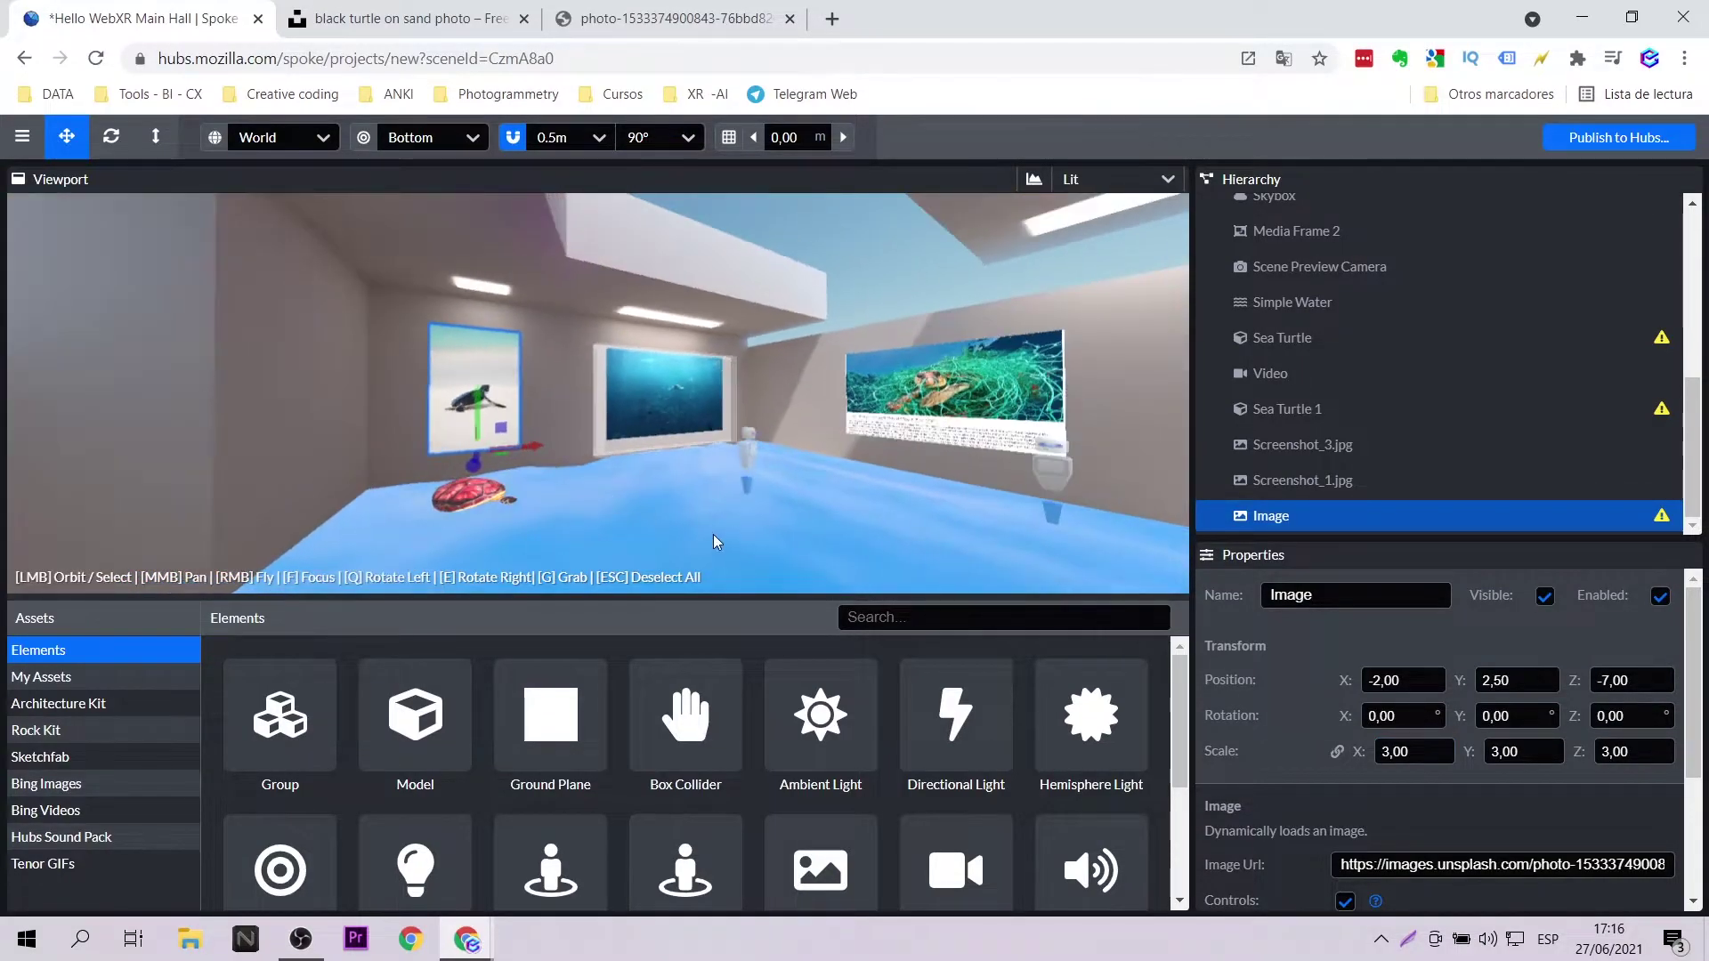
# - Examine the hall from several viewpoints to check the placement of the pictures, video and sea turtles
pyautogui.moveTo(806, 511); pyautogui.dragTo(751, 511, button='right')
pyautogui.scroll(-3, 900, 477)
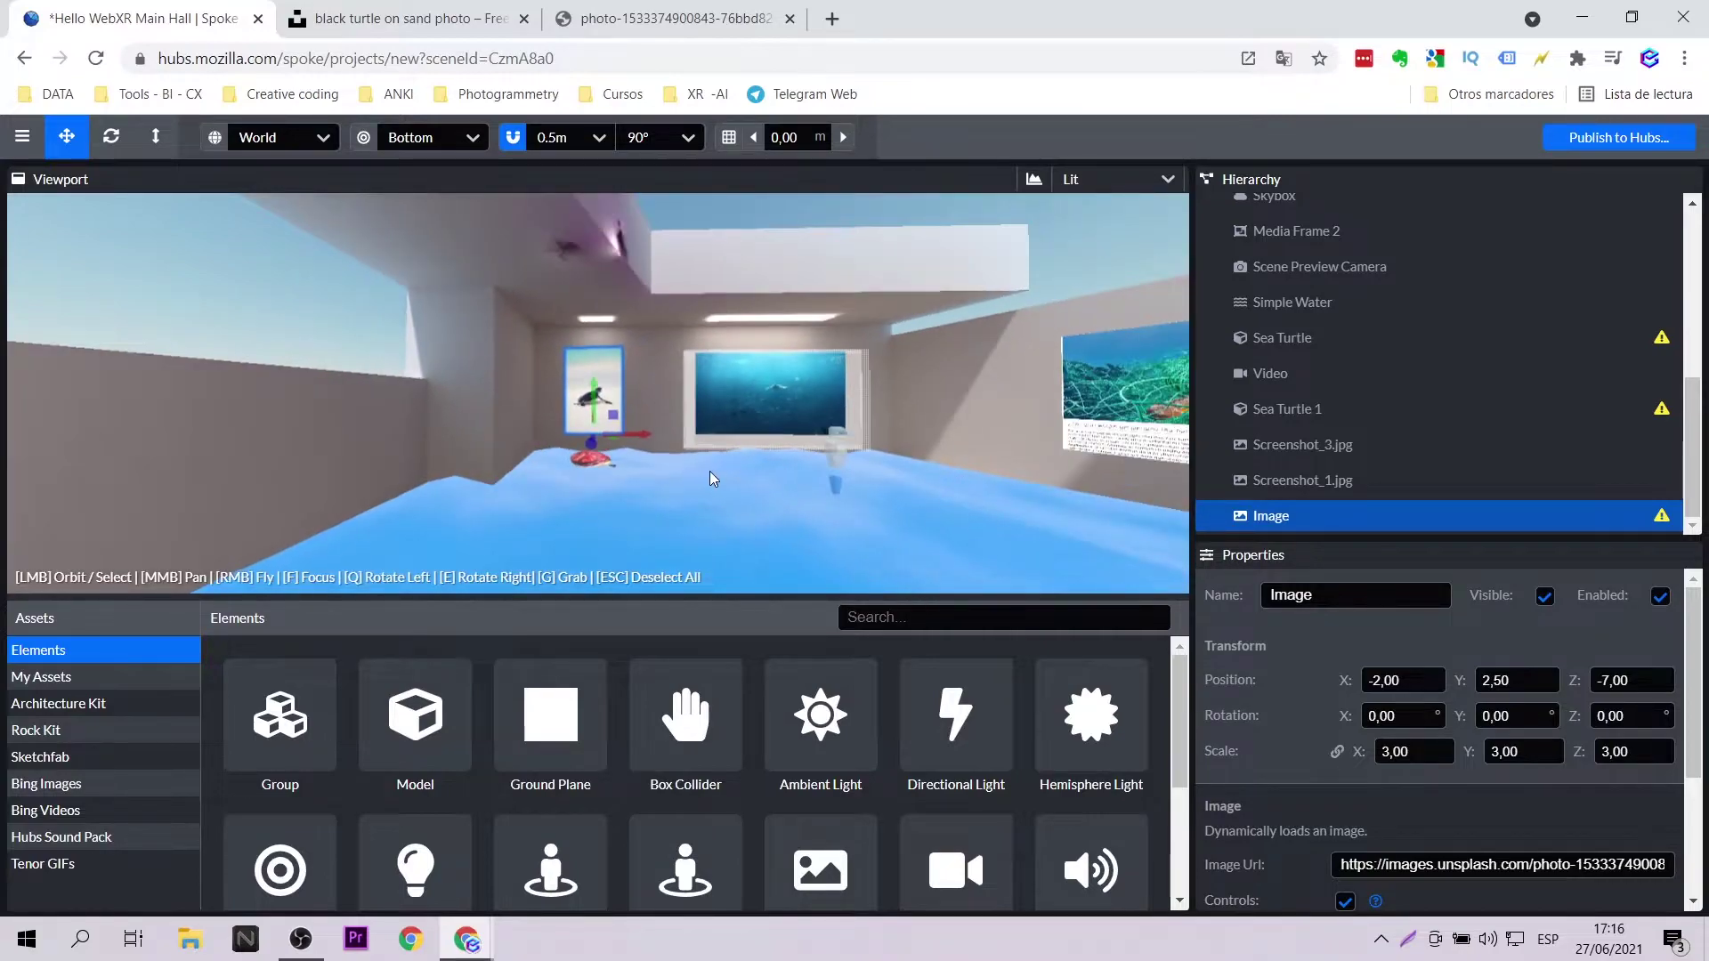
pyautogui.scroll(-2, 719, 475)
pyautogui.moveTo(719, 475); pyautogui.dragTo(394, 423, button='middle')
pyautogui.moveTo(394, 423); pyautogui.dragTo(944, 534)
pyautogui.moveTo(943, 534); pyautogui.dragTo(1032, 498, button='right')
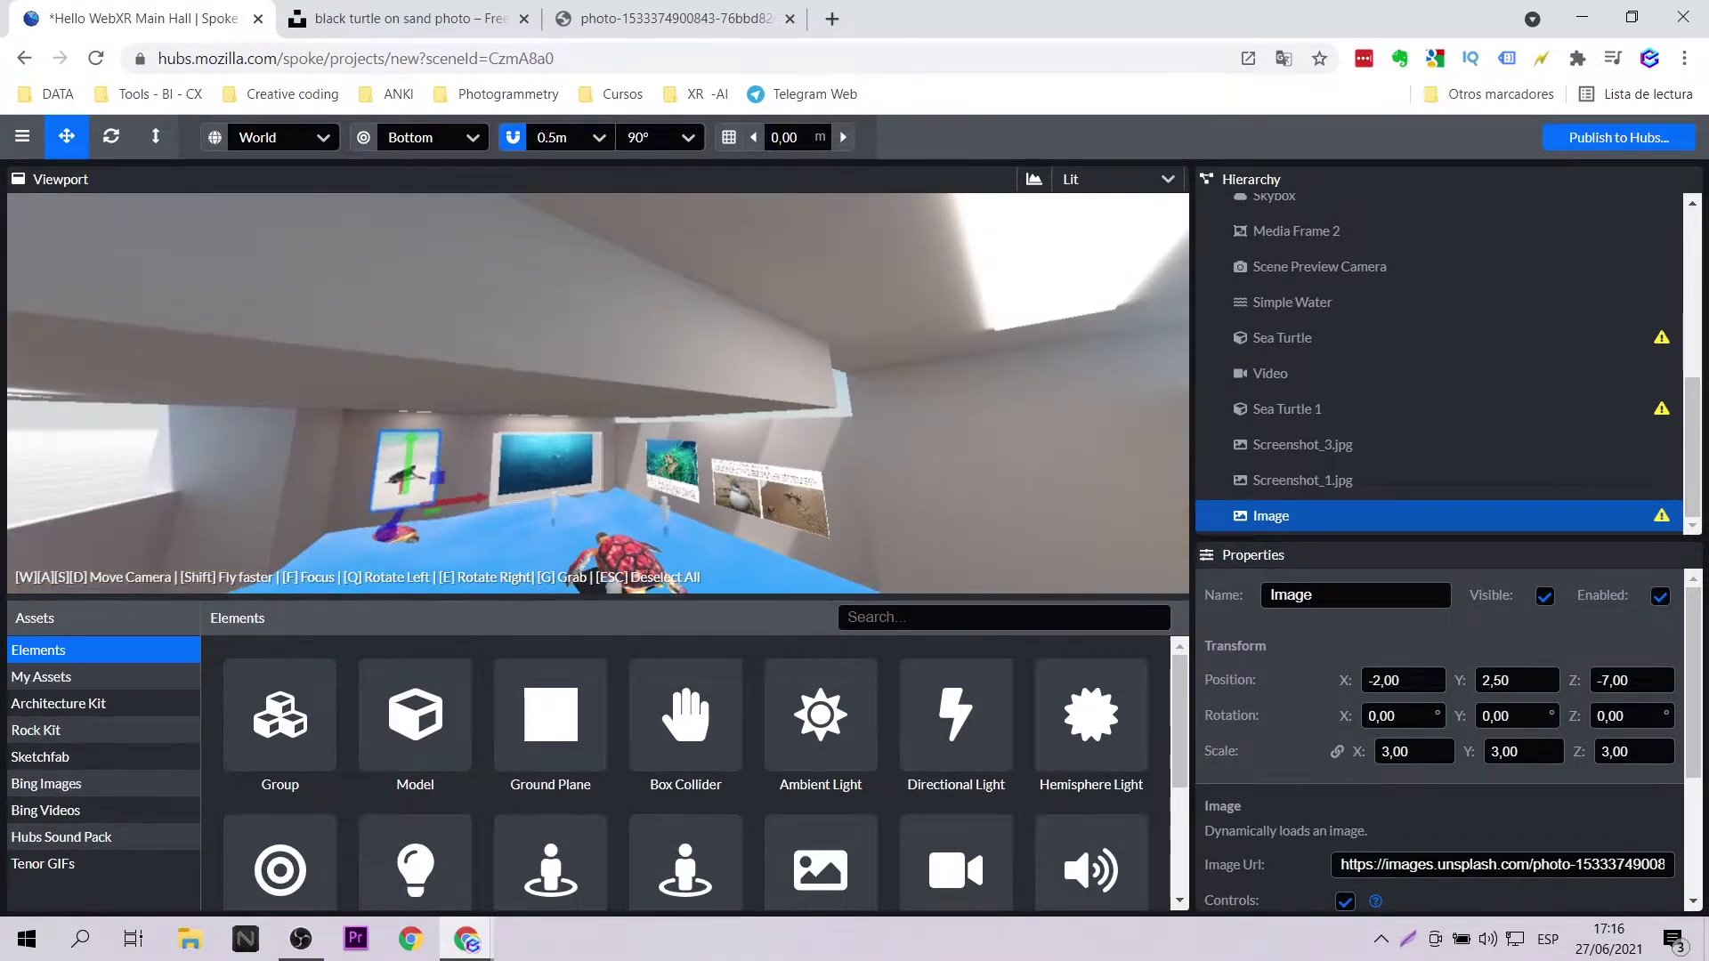
pyautogui.scroll(5, 574, 485)
pyautogui.moveTo(582, 525); pyautogui.dragTo(703, 331, button='middle')
pyautogui.moveTo(703, 331); pyautogui.dragTo(890, 338, button='right')
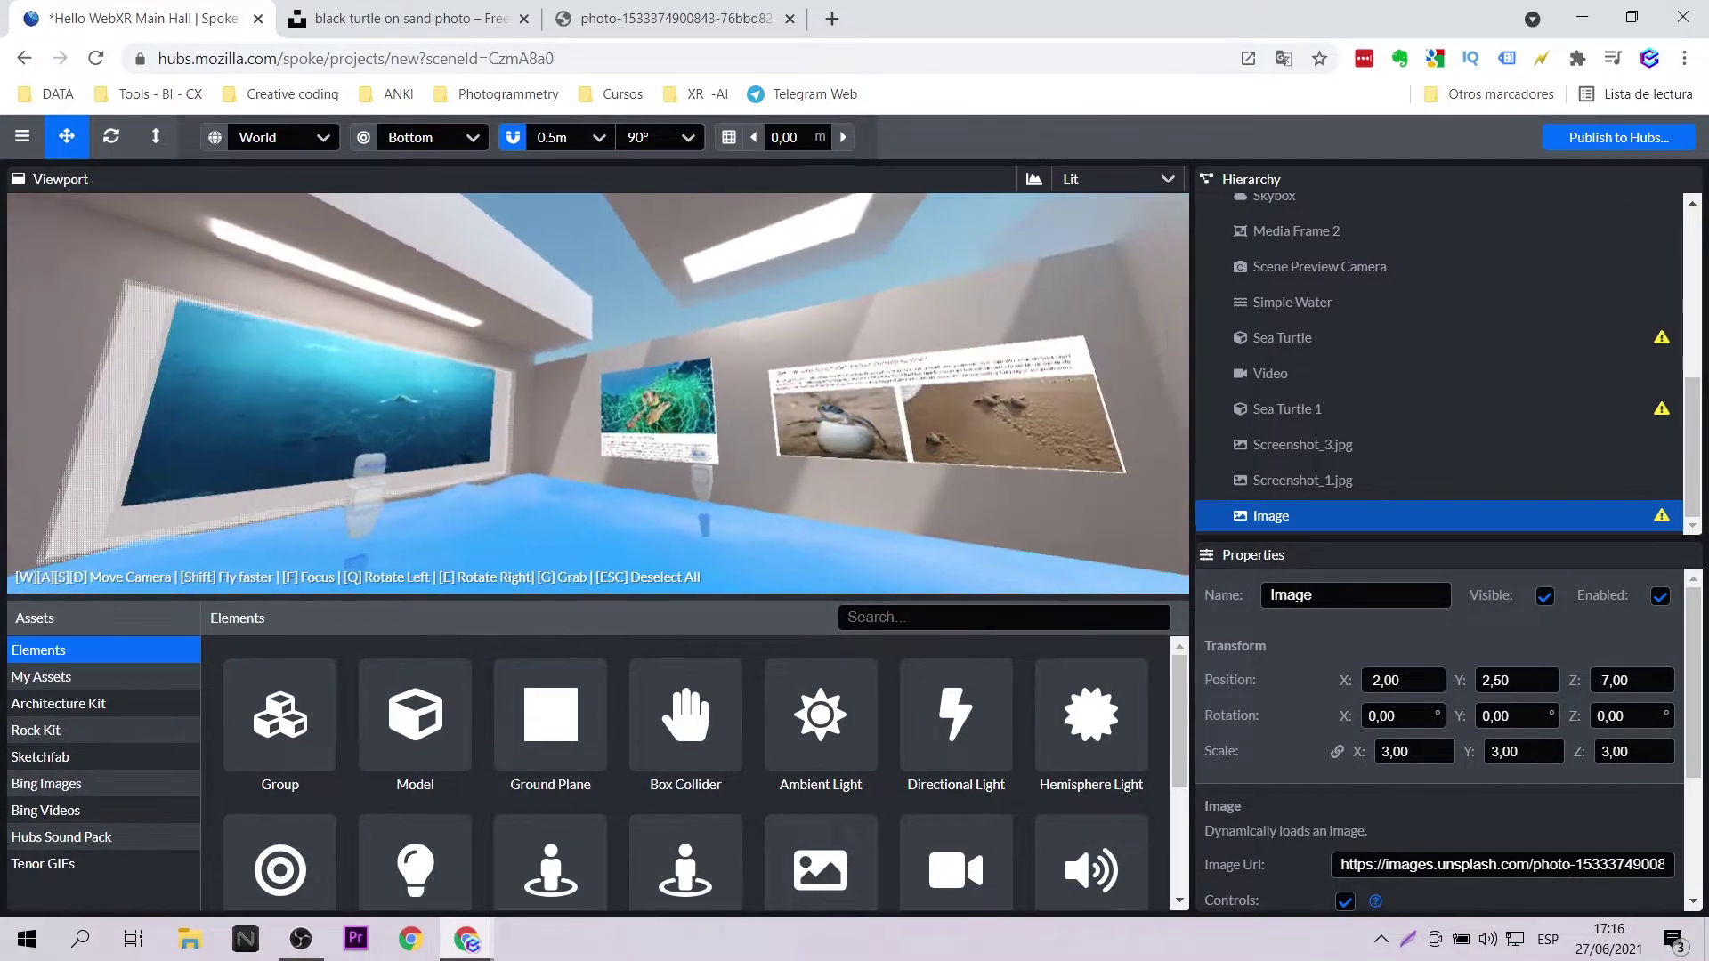
# - Shift the two pictures apart along the wall: Screenshot_3.jpg to Z -4.50 and Screenshot_1.jpg to Z 1.00
pyautogui.scroll(3, 417, 445)
pyautogui.click(471, 454)
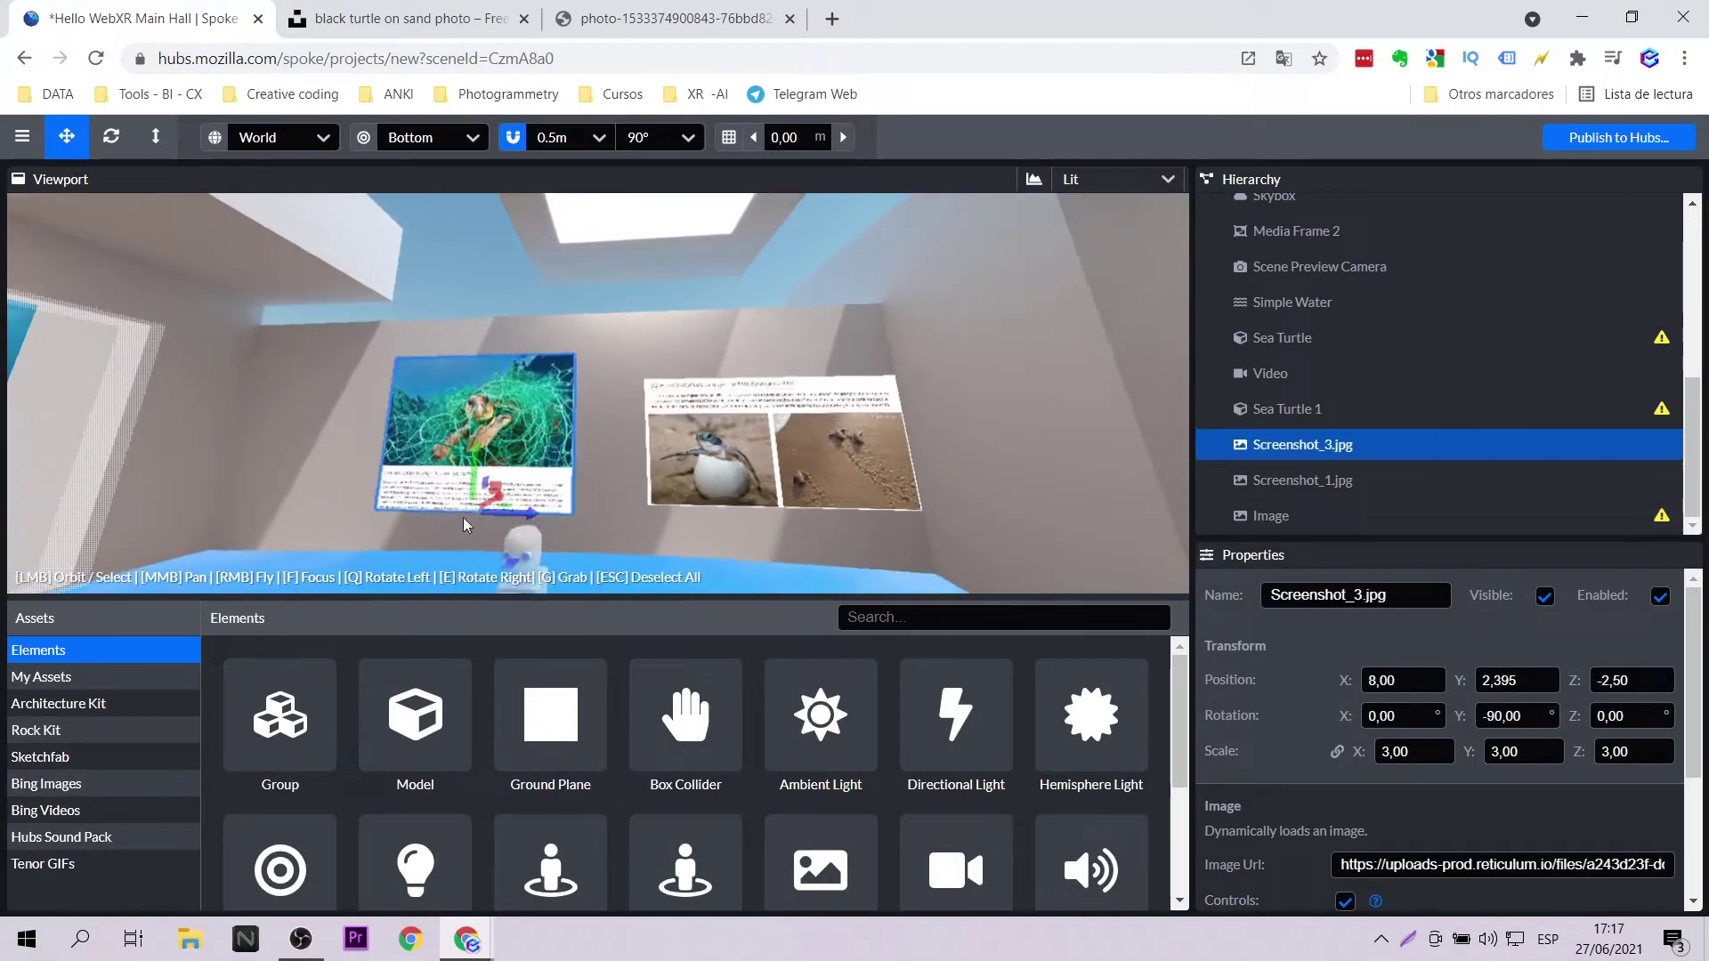
pyautogui.moveTo(541, 513); pyautogui.dragTo(429, 504)
pyautogui.click(783, 477)
pyautogui.moveTo(831, 505); pyautogui.dragTo(791, 512)
# - Scale both the Screenshot_1.jpg and Screenshot_3.jpg pictures uniformly to 4
pyautogui.click(1413, 752)
pyautogui.write('4')
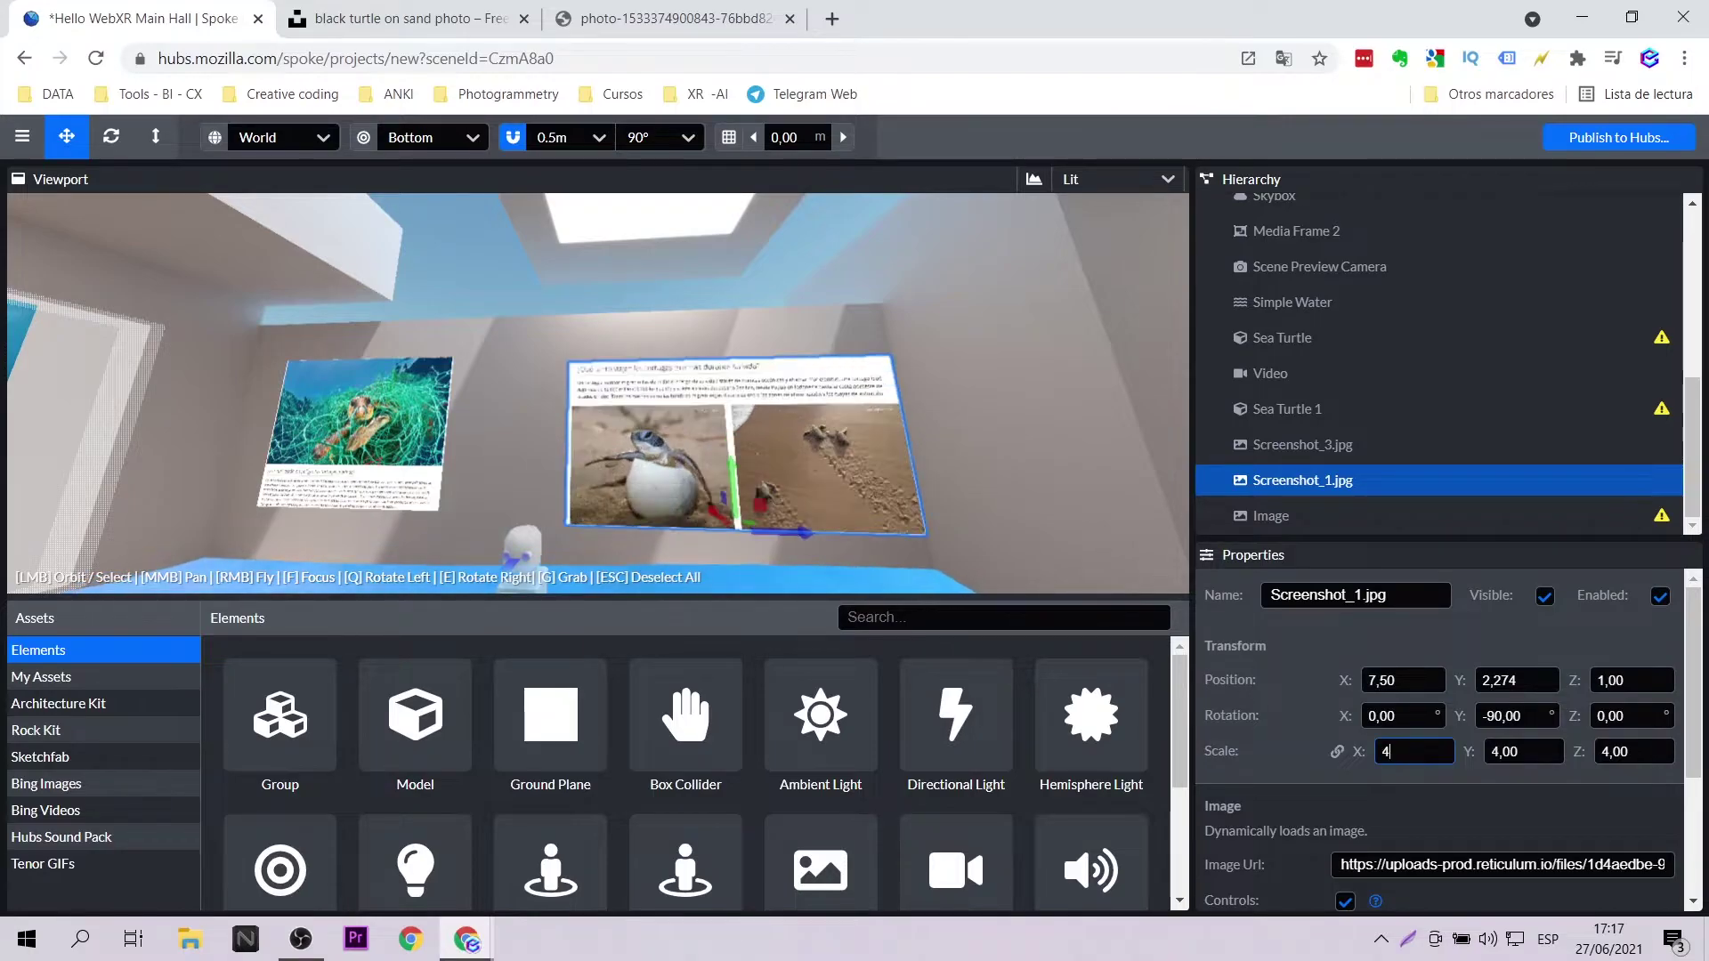
pyautogui.click(356, 423)
pyautogui.click(1413, 752)
pyautogui.write('4')
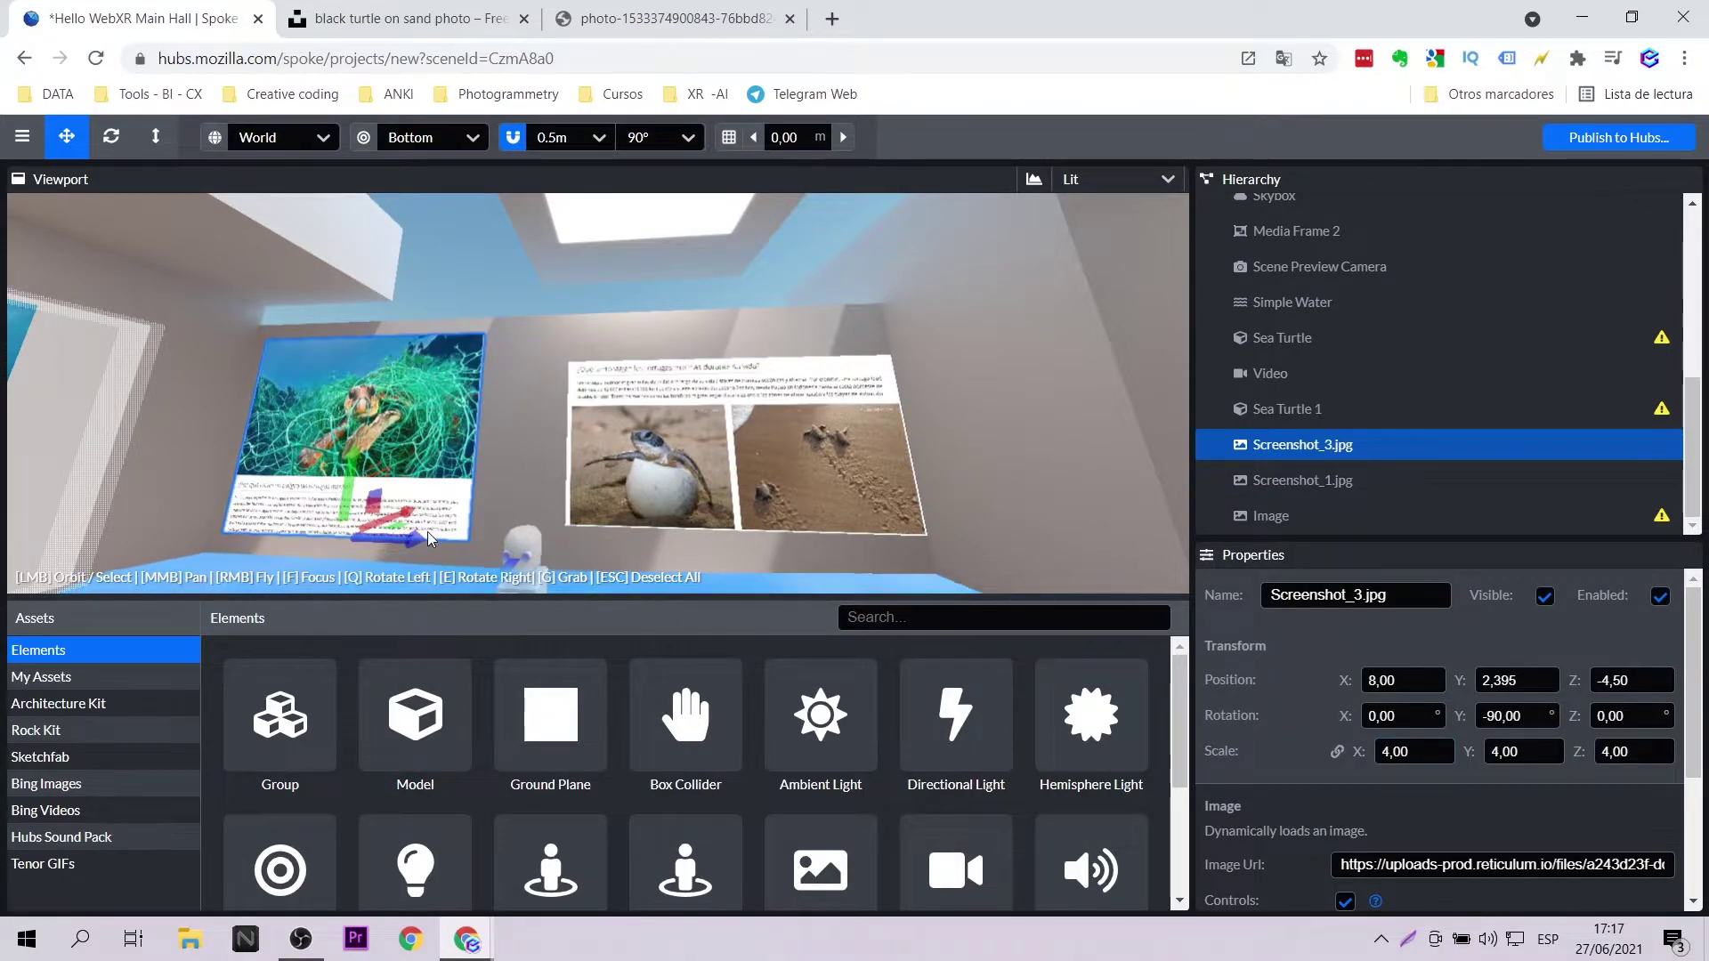
pyautogui.moveTo(691, 425); pyautogui.dragTo(696, 454, button='right')
pyautogui.scroll(3, 621, 428)
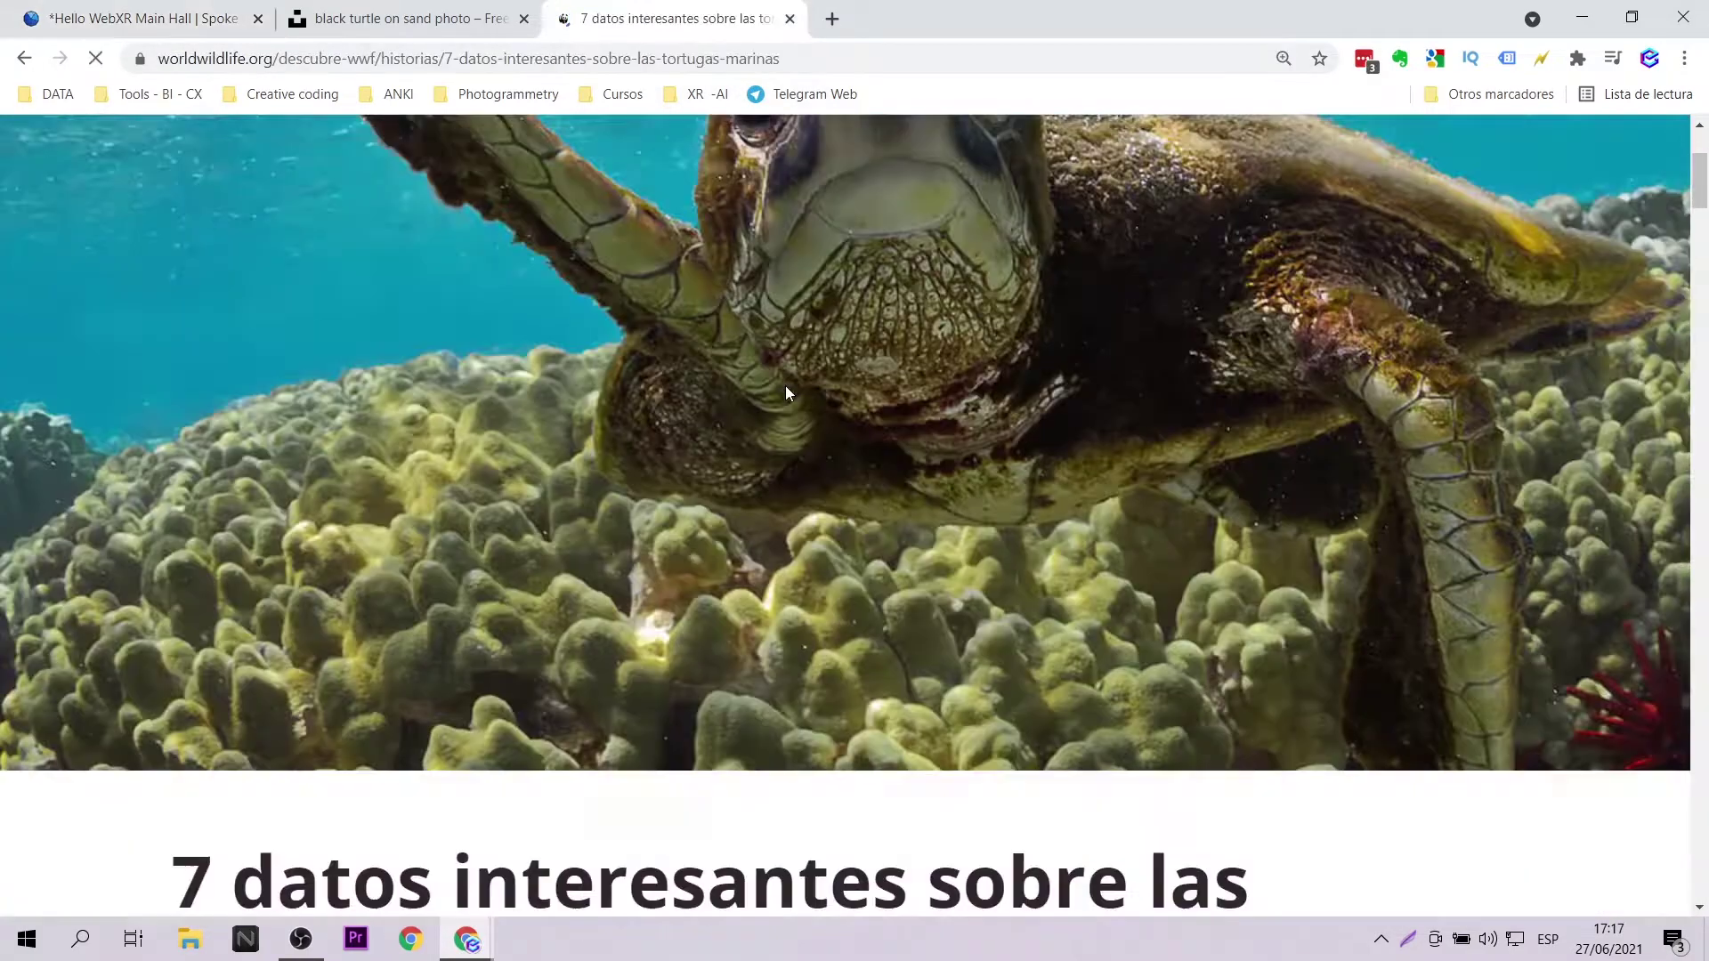
# - Look through the WWF article on seven sea turtle facts for an illustrated section suitable for a wall picture
pyautogui.scroll(-5, 788, 385)
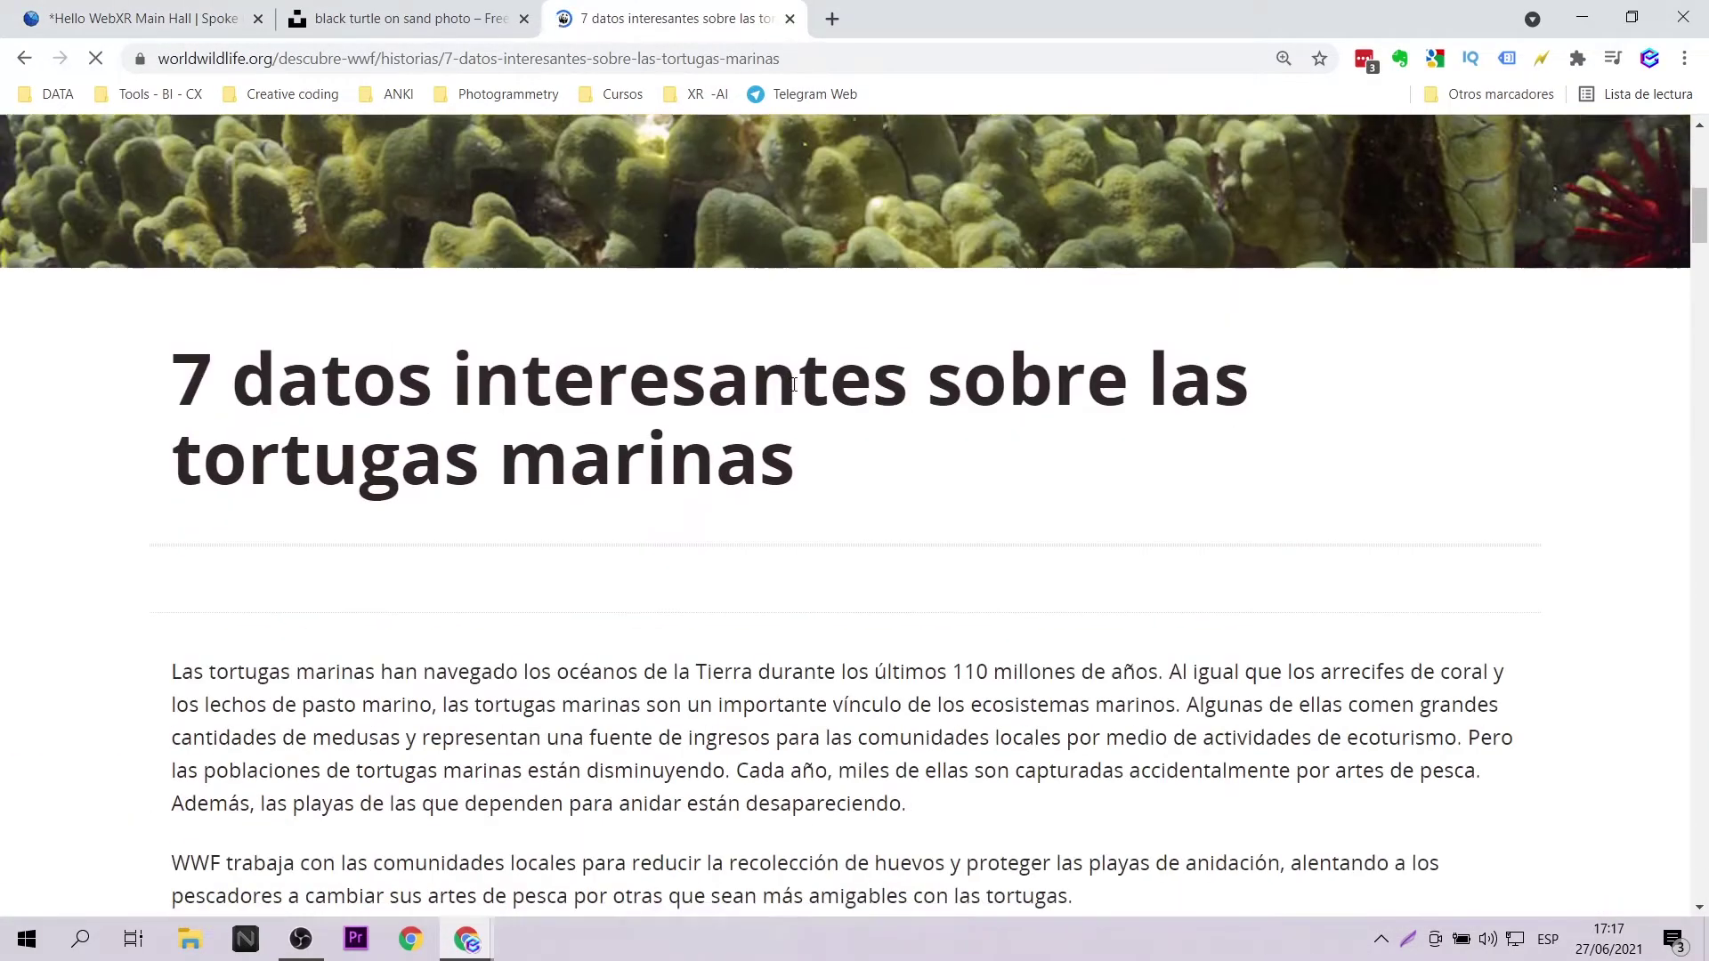
pyautogui.scroll(-20, 791, 385)
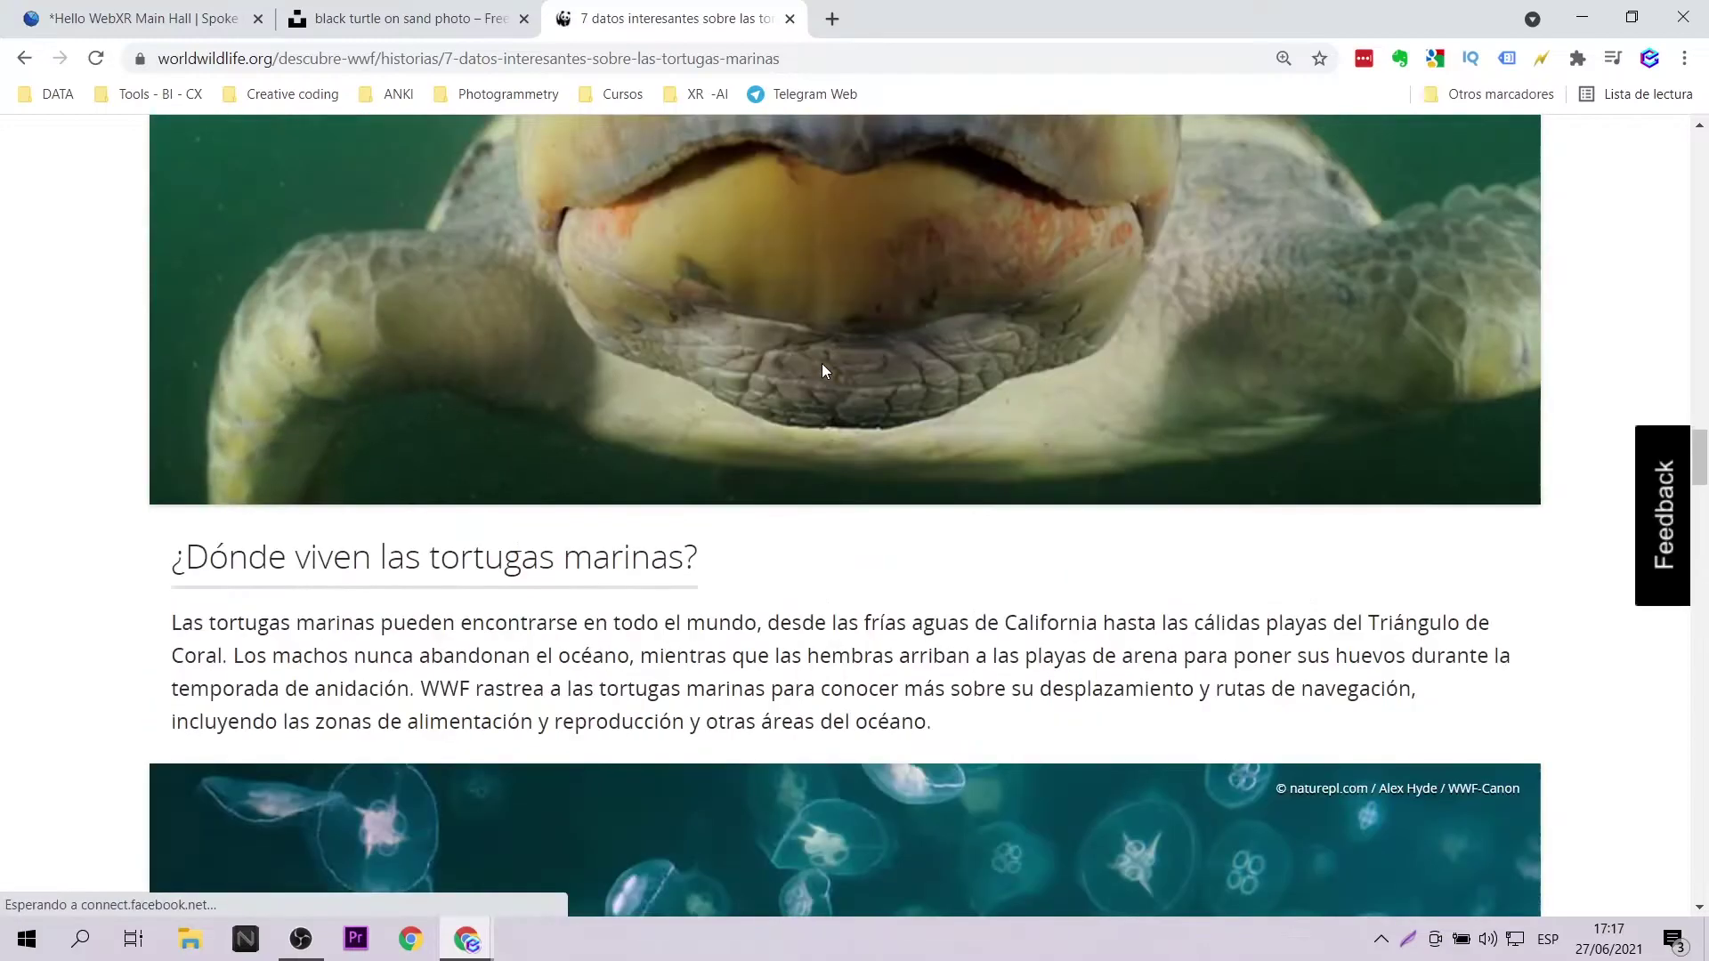
pyautogui.scroll(-15, 820, 363)
pyautogui.scroll(-5, 825, 371)
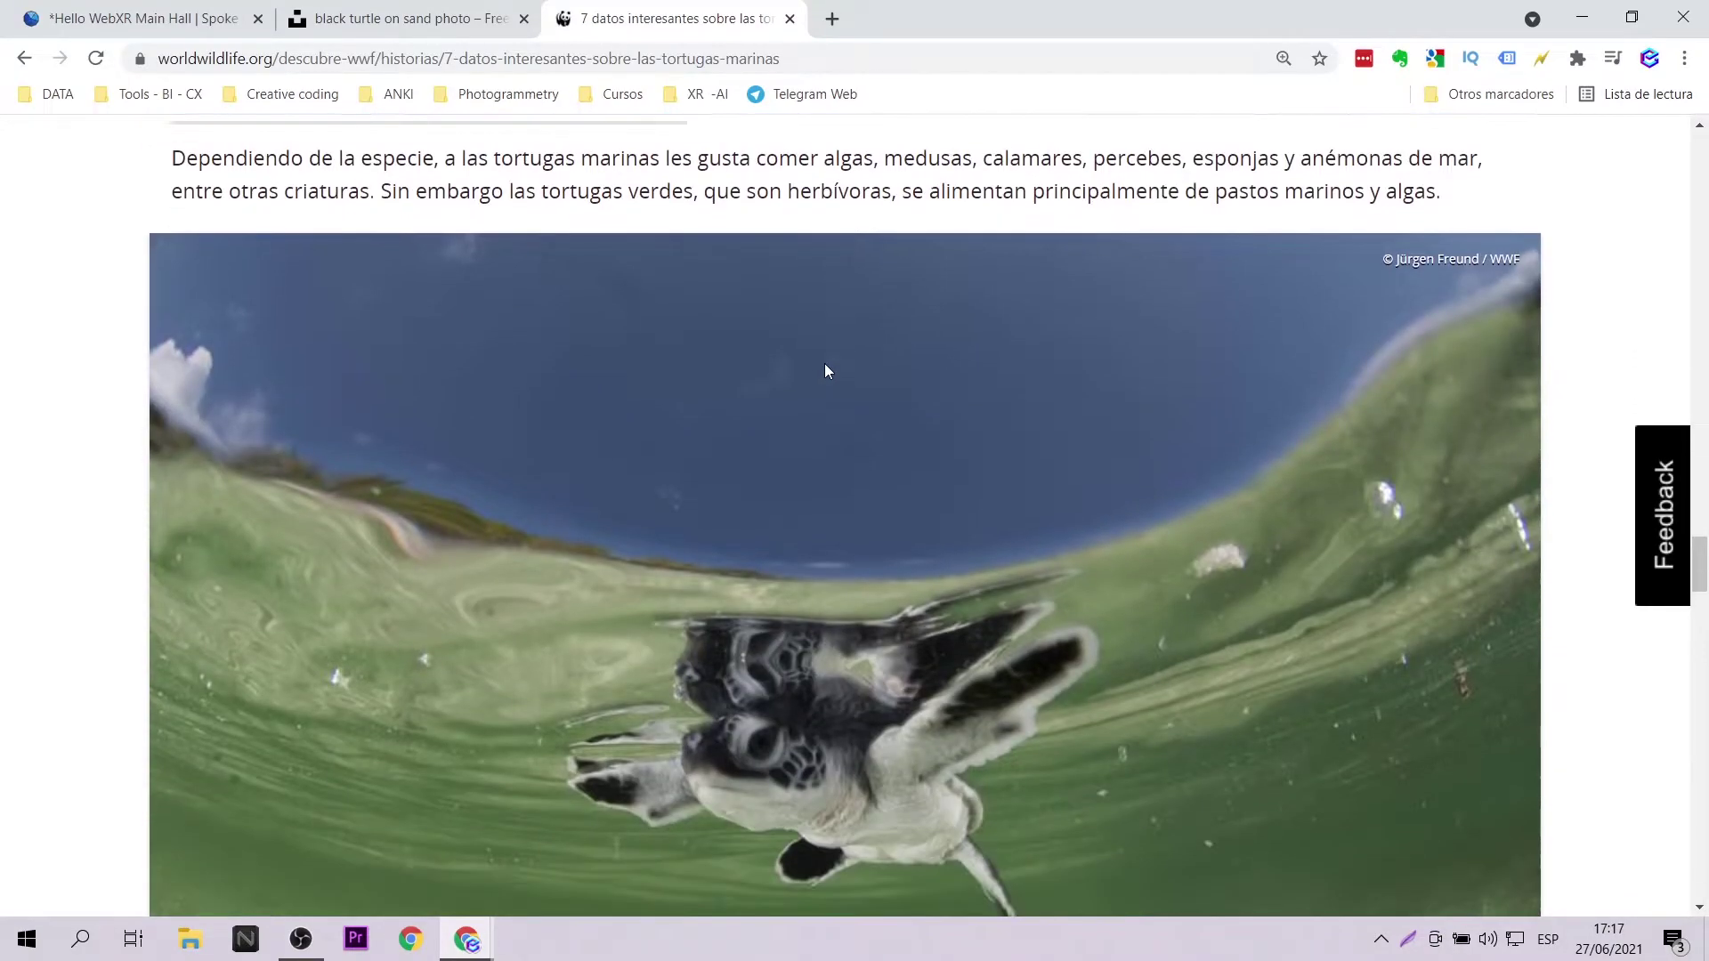
pyautogui.keyDown('ctrl'); pyautogui.scroll(-1, 824, 363); pyautogui.keyUp('ctrl')
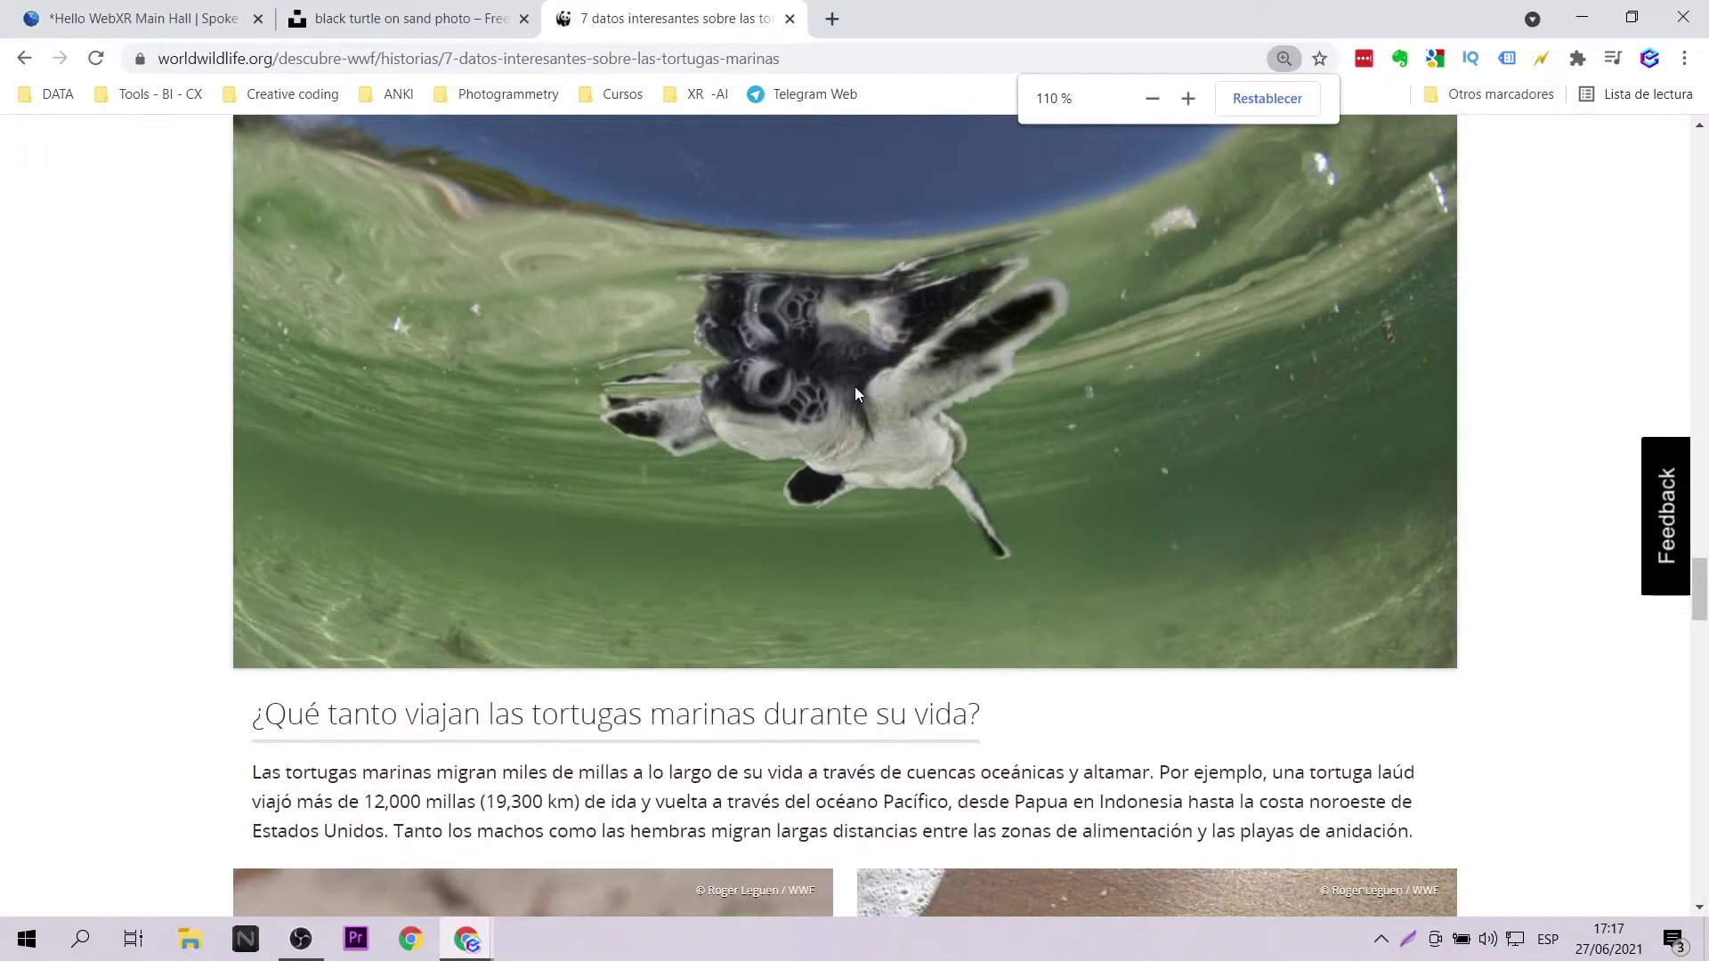
pyautogui.scroll(-15, 854, 386)
pyautogui.keyDown('ctrl'); pyautogui.scroll(-1, 856, 392); pyautogui.keyUp('ctrl')
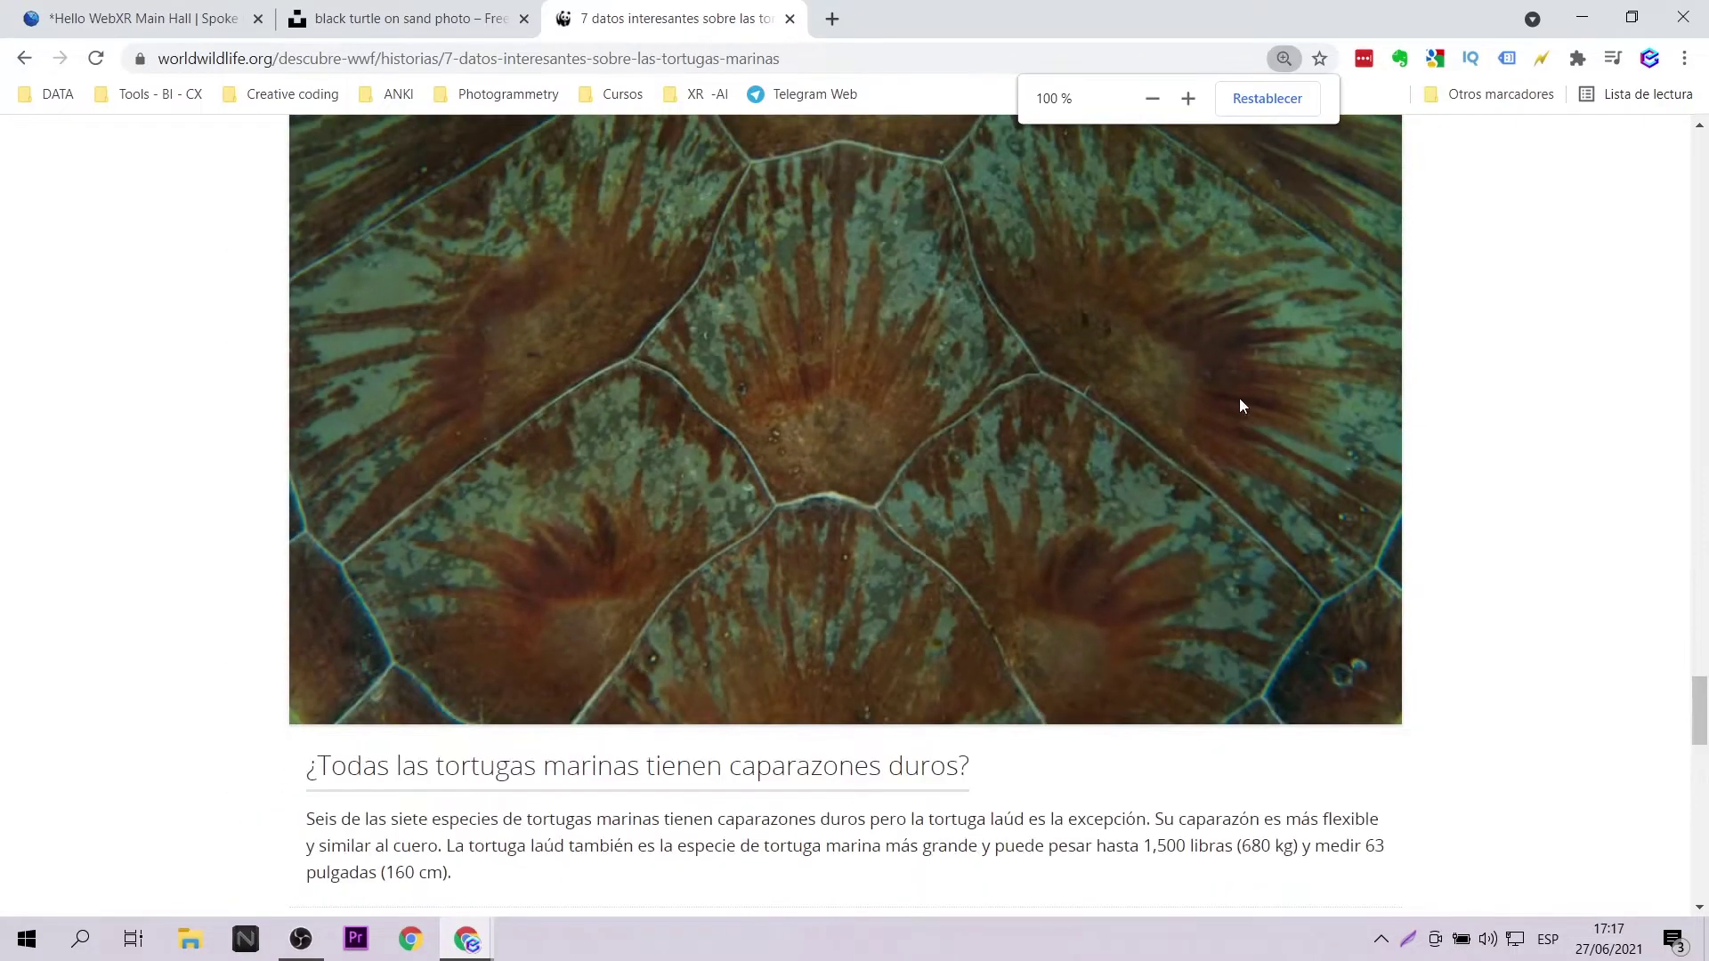
pyautogui.keyDown('ctrl'); pyautogui.scroll(-1, 1702, 717); pyautogui.keyUp('ctrl')
pyautogui.scroll(1, 1702, 701)
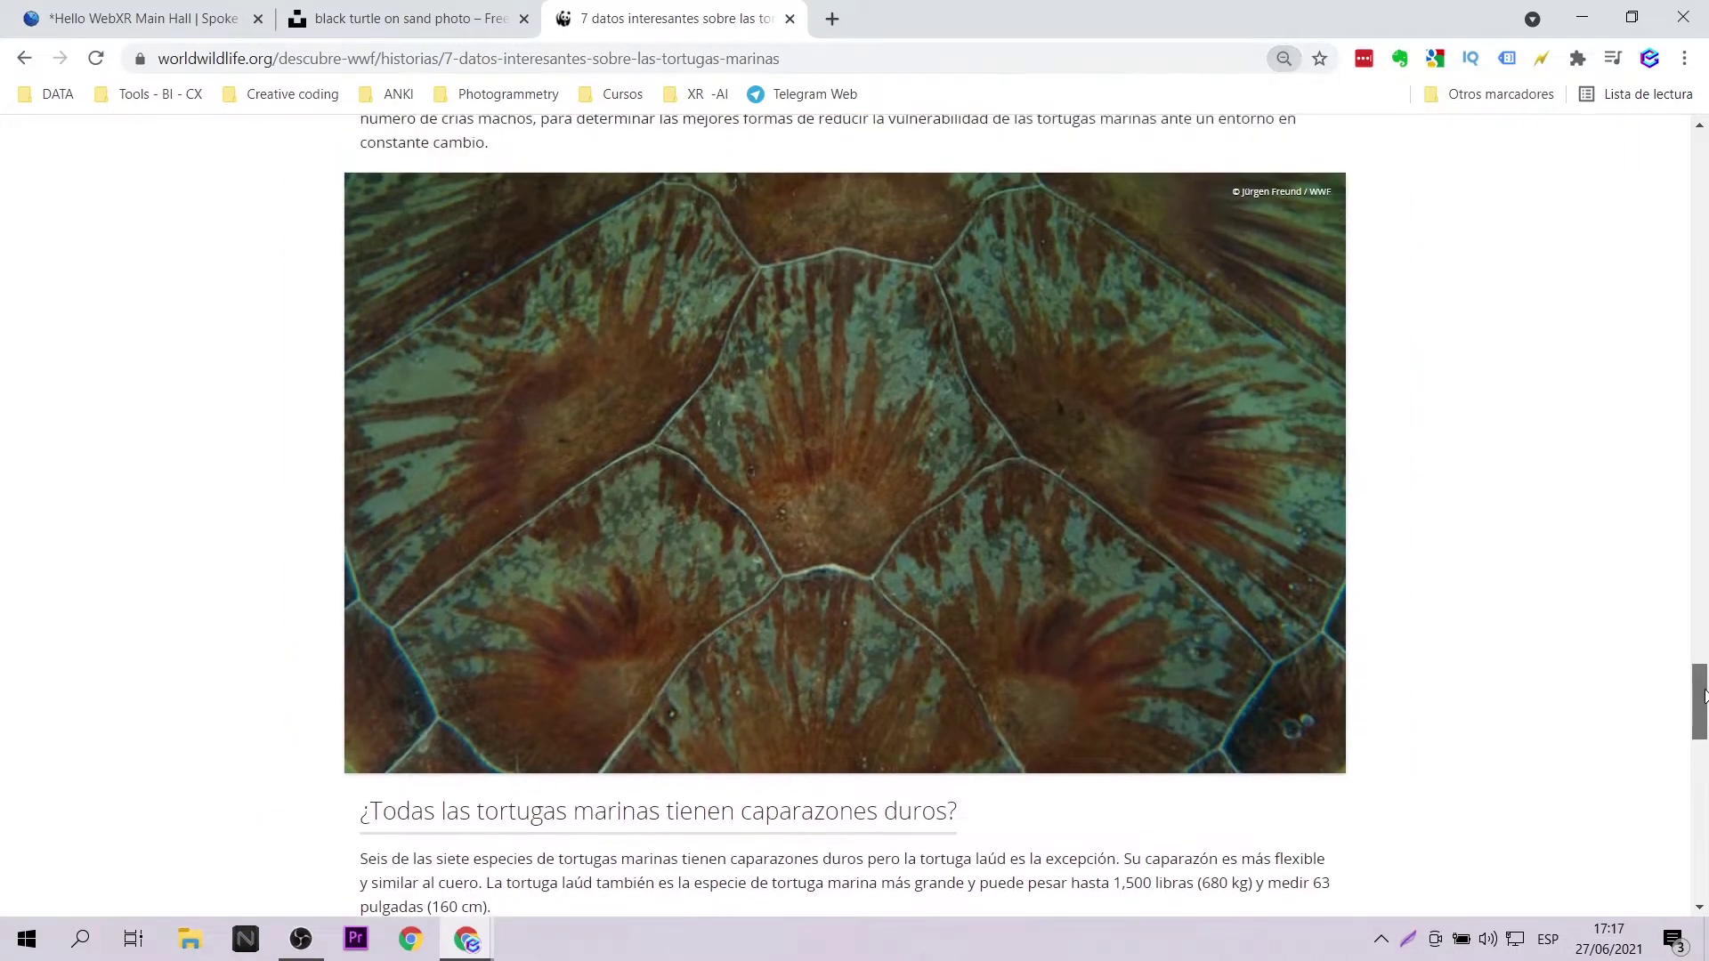
# - Capture the turtle shell photo together with its "¿Todas las tortugas marinas tienen caparazones duros?" text and save it as tortuga1.jpg
pyautogui.press('Print')
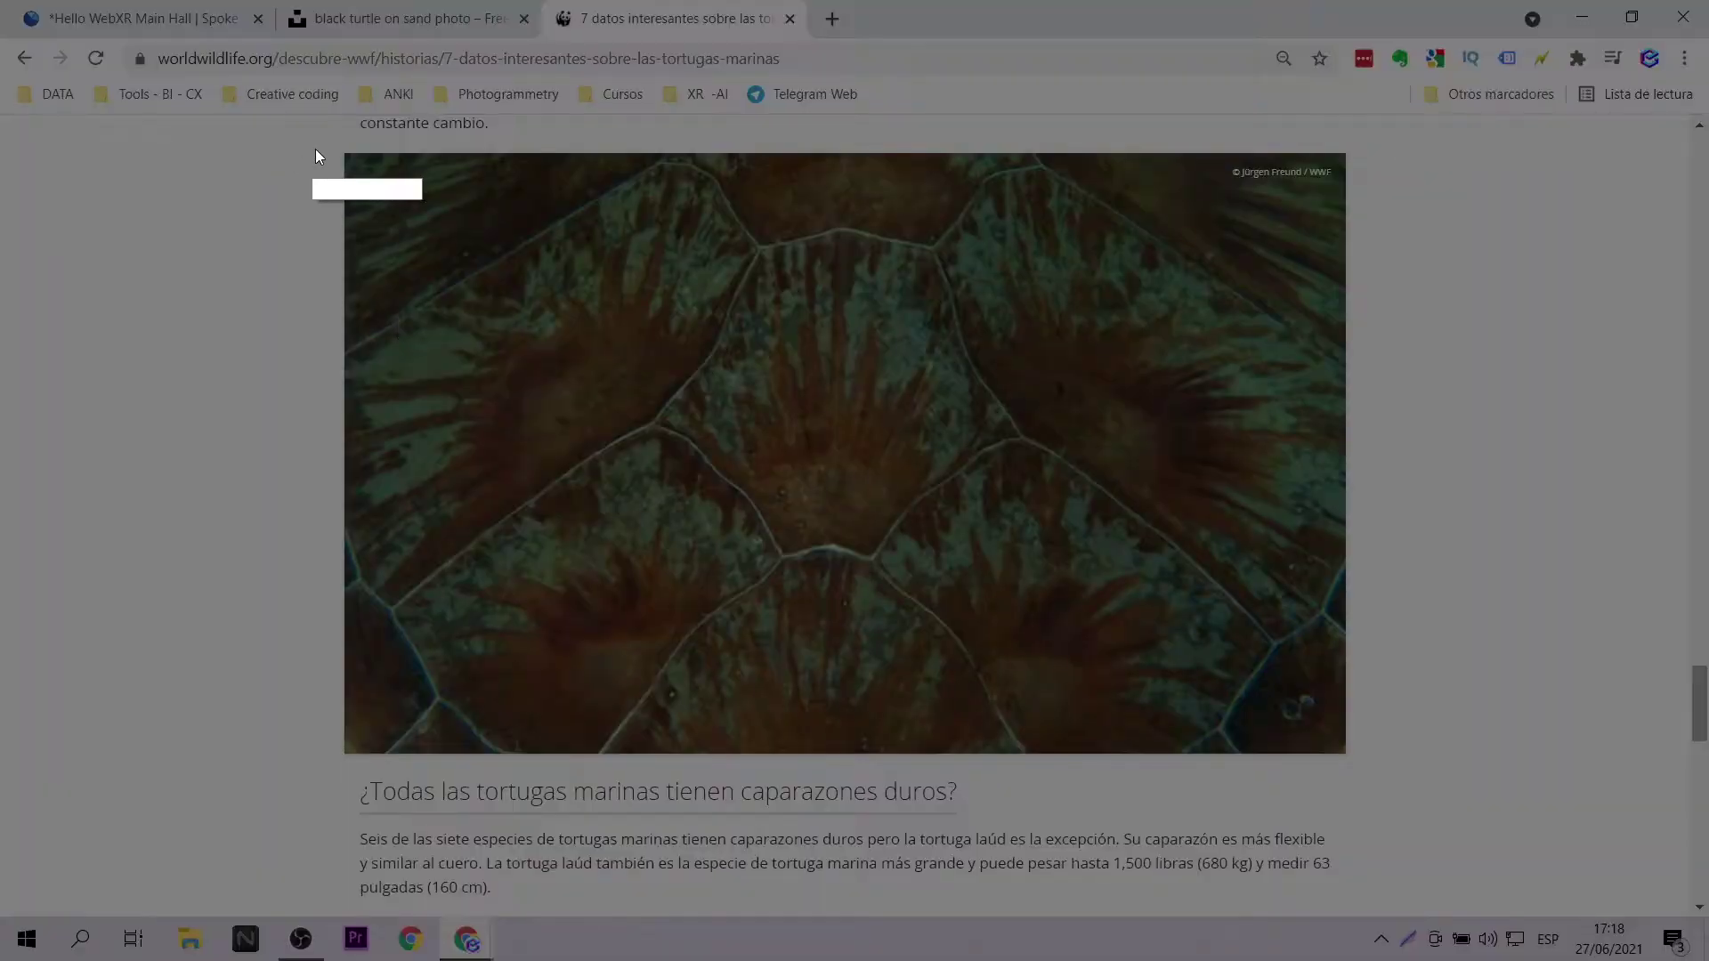
pyautogui.moveTo(330, 145); pyautogui.dragTo(1420, 925)
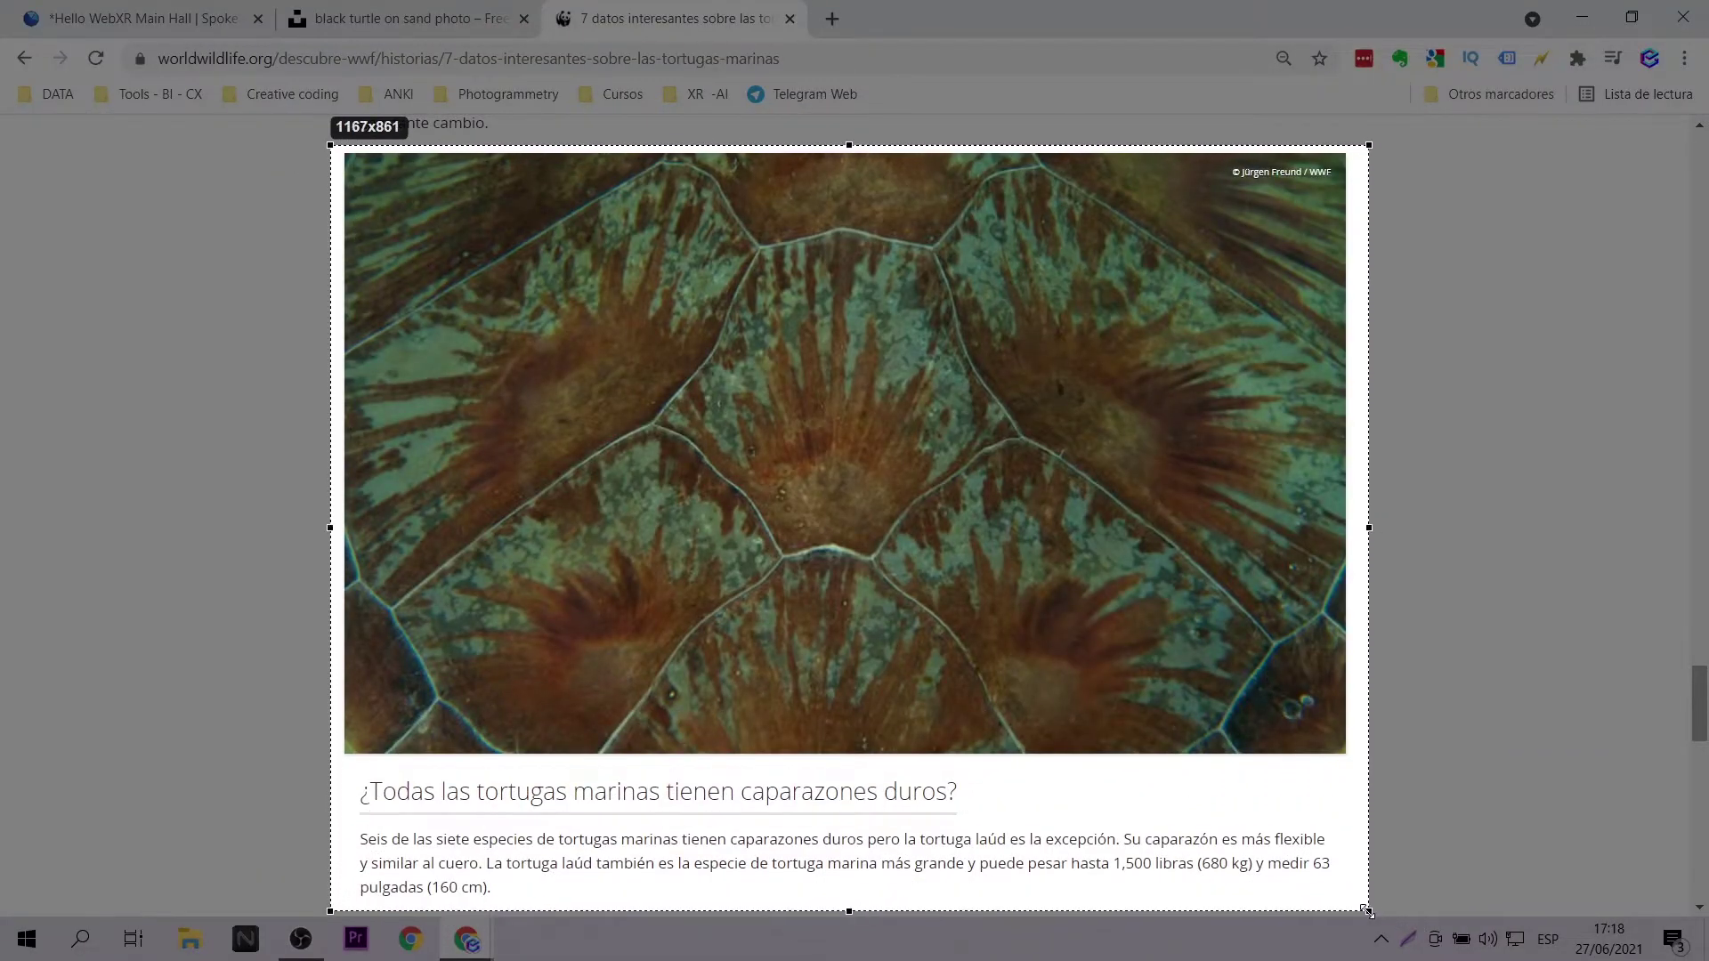
pyautogui.hotkey('ctrl', 's')
pyautogui.write('asd')
pyautogui.press('Return')
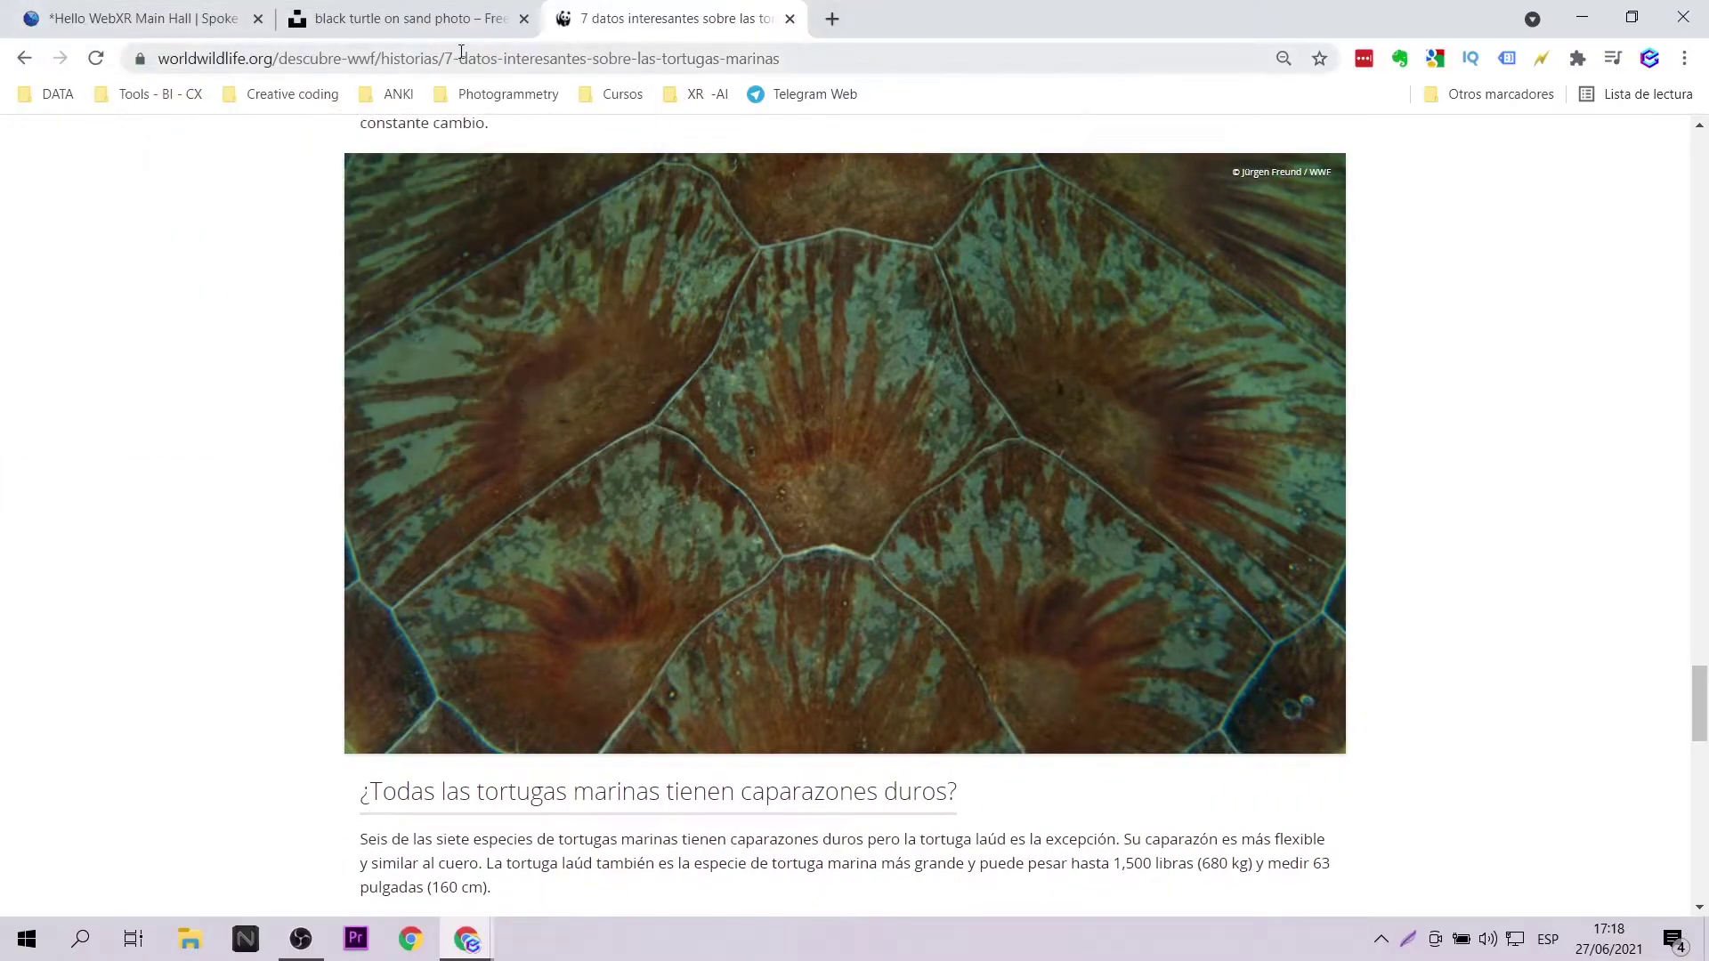
# - Capture the jellyfish photo with the "¿Qué comen las tortugas marinas?" text below it and save it as tortuga2.jpg
pyautogui.scroll(1, 938, 618)
pyautogui.scroll(15, 938, 617)
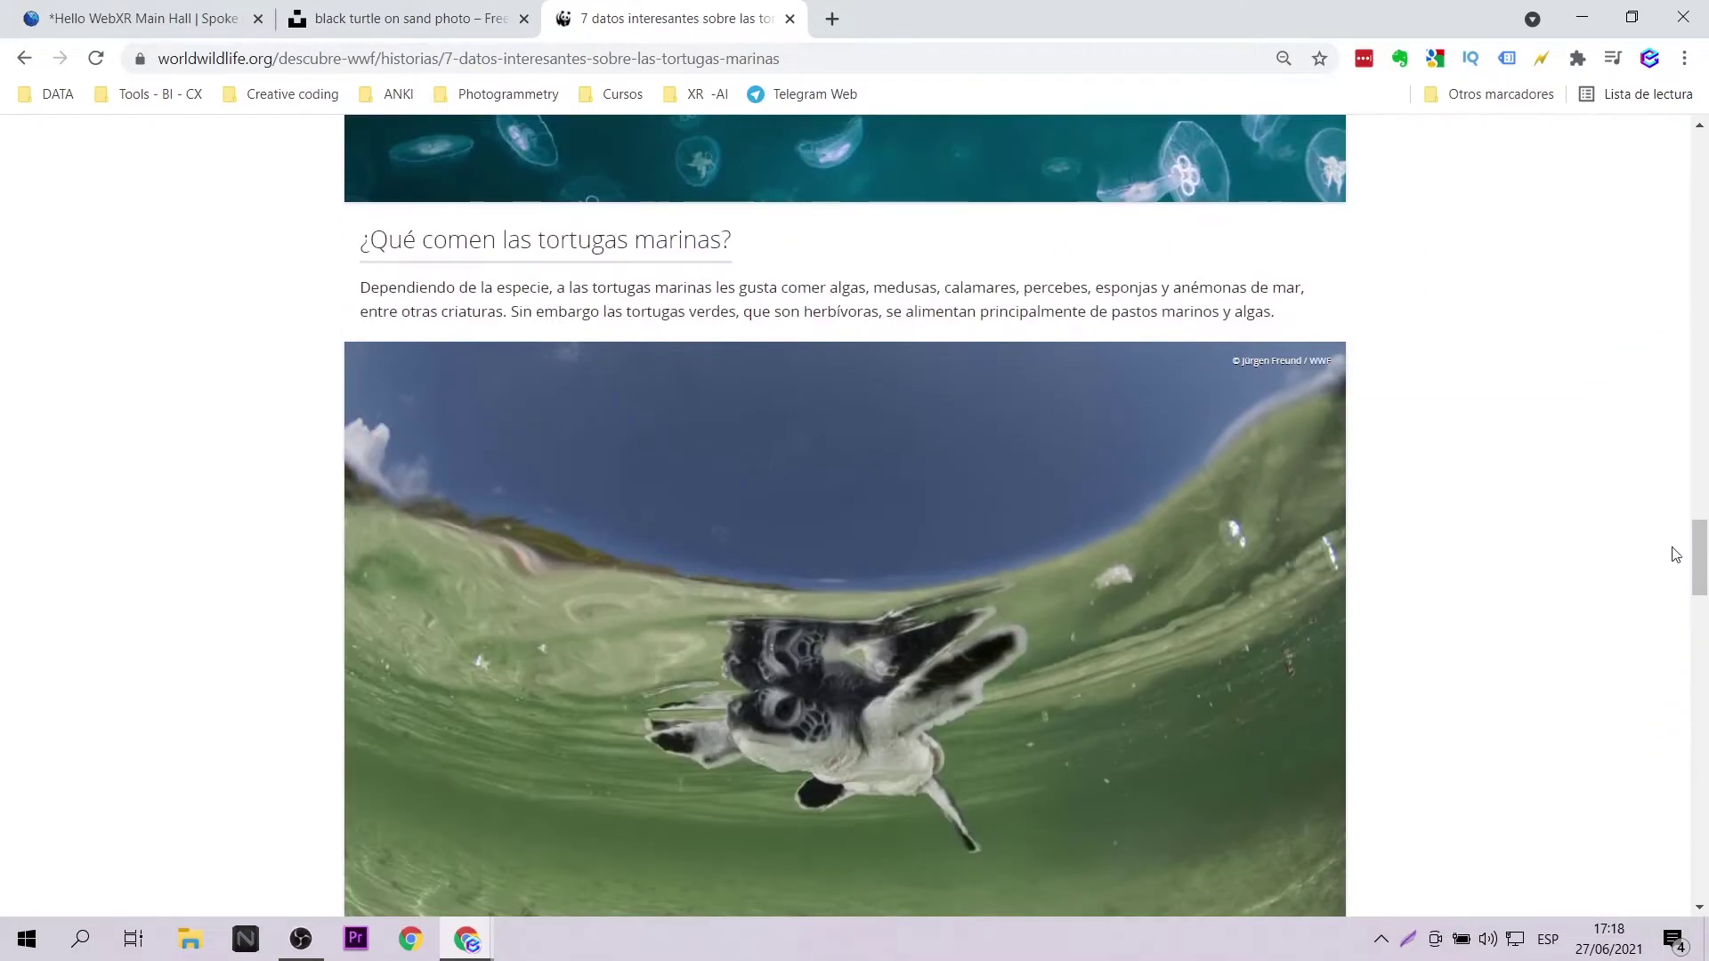
pyautogui.scroll(-1, 1666, 495)
pyautogui.keyDown('ctrl'); pyautogui.scroll(1, 1587, 569); pyautogui.keyUp('ctrl')
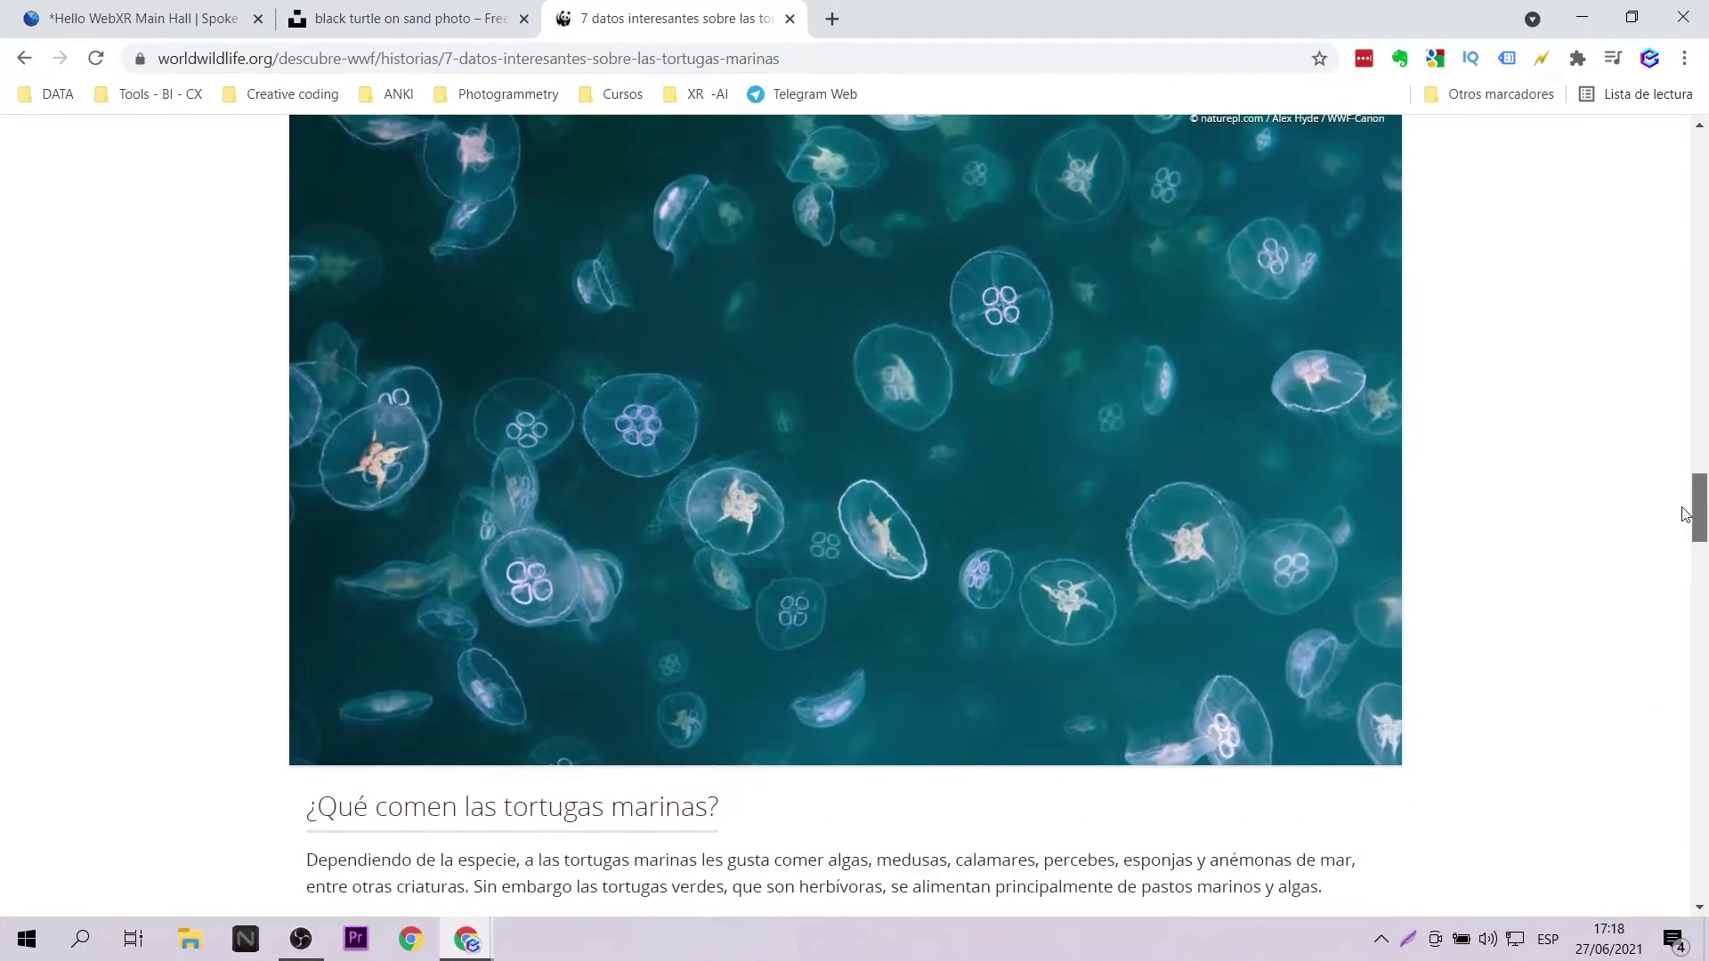
pyautogui.press('Escape')
pyautogui.keyDown('ctrl'); pyautogui.scroll(-1, 1491, 675); pyautogui.keyUp('ctrl')
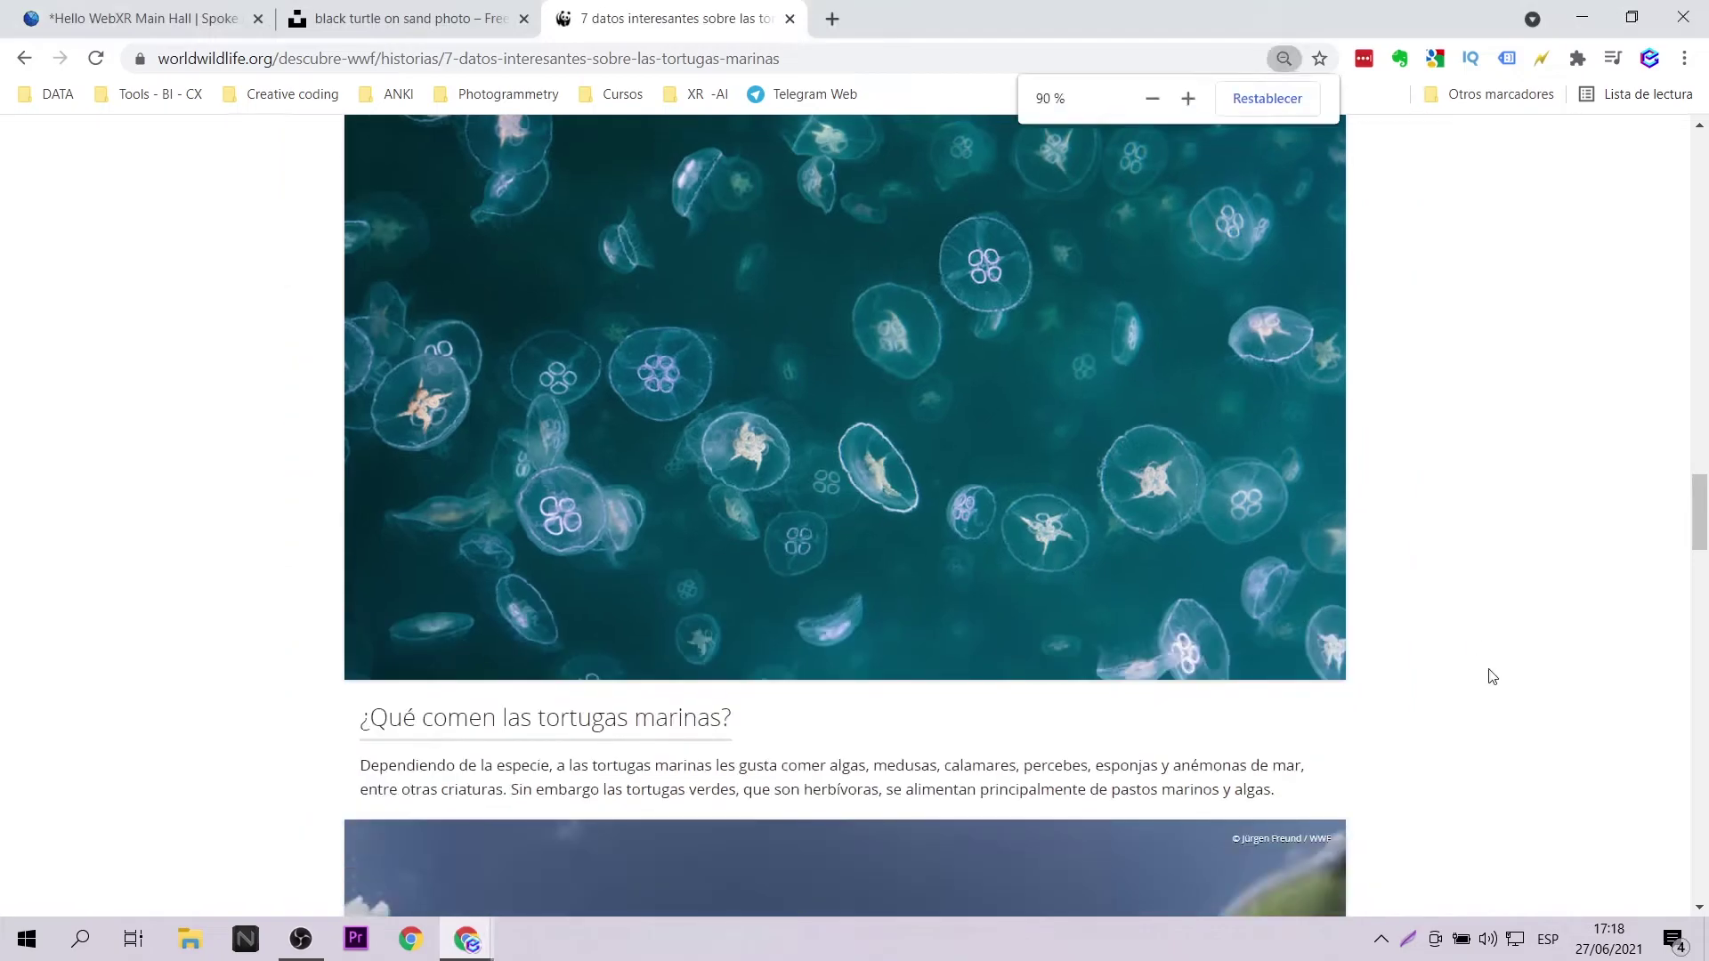
pyautogui.scroll(1, 1490, 675)
pyautogui.press('Print')
pyautogui.moveTo(333, 179); pyautogui.dragTo(1345, 785)
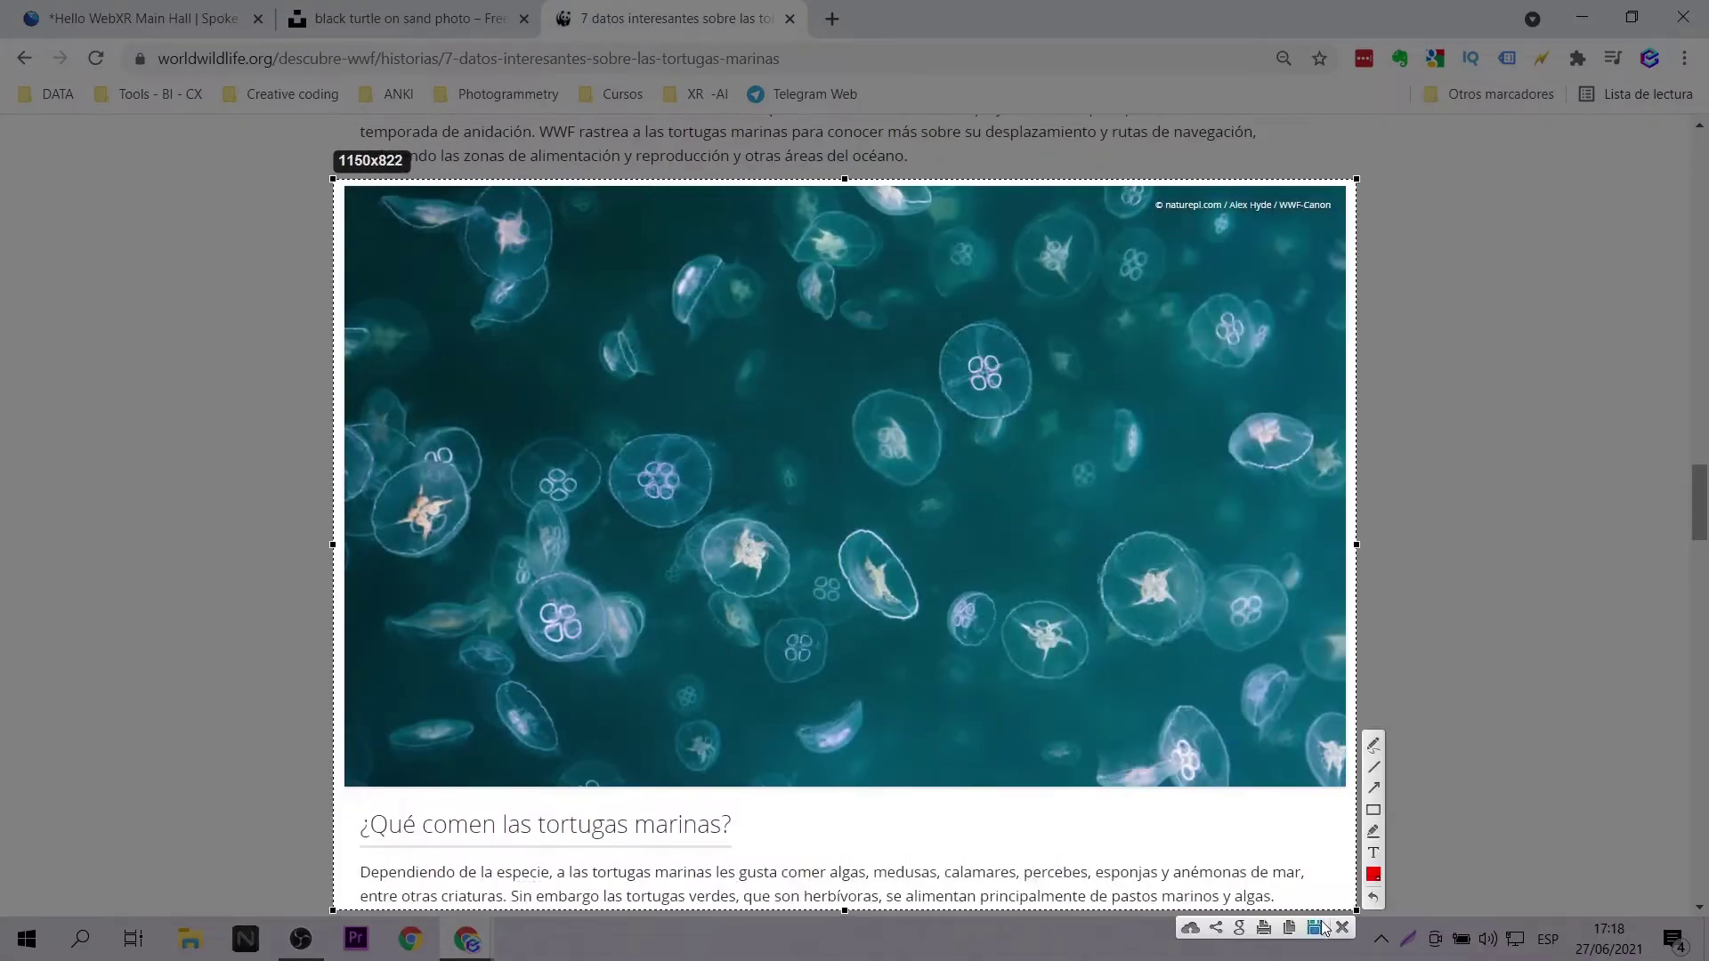
pyautogui.hotkey('ctrl', 's')
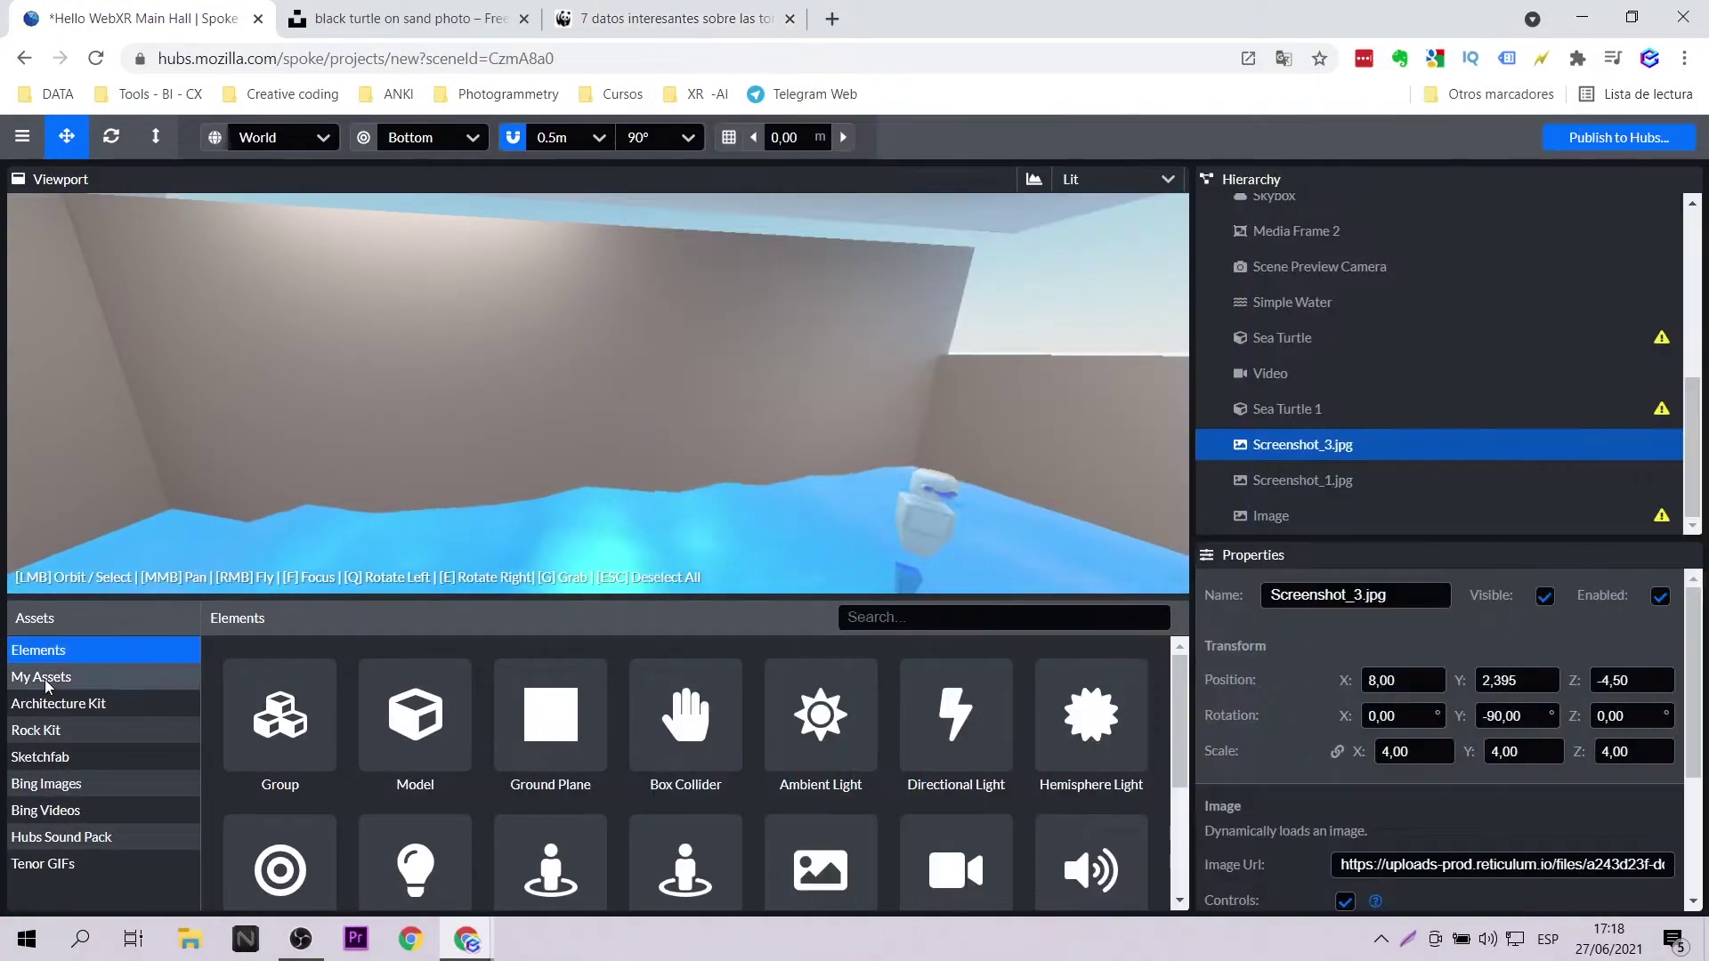
# - Return to the Spoke project and upload tortuga1.jpg and tortuga2.jpg to My Assets
pyautogui.click(46, 678)
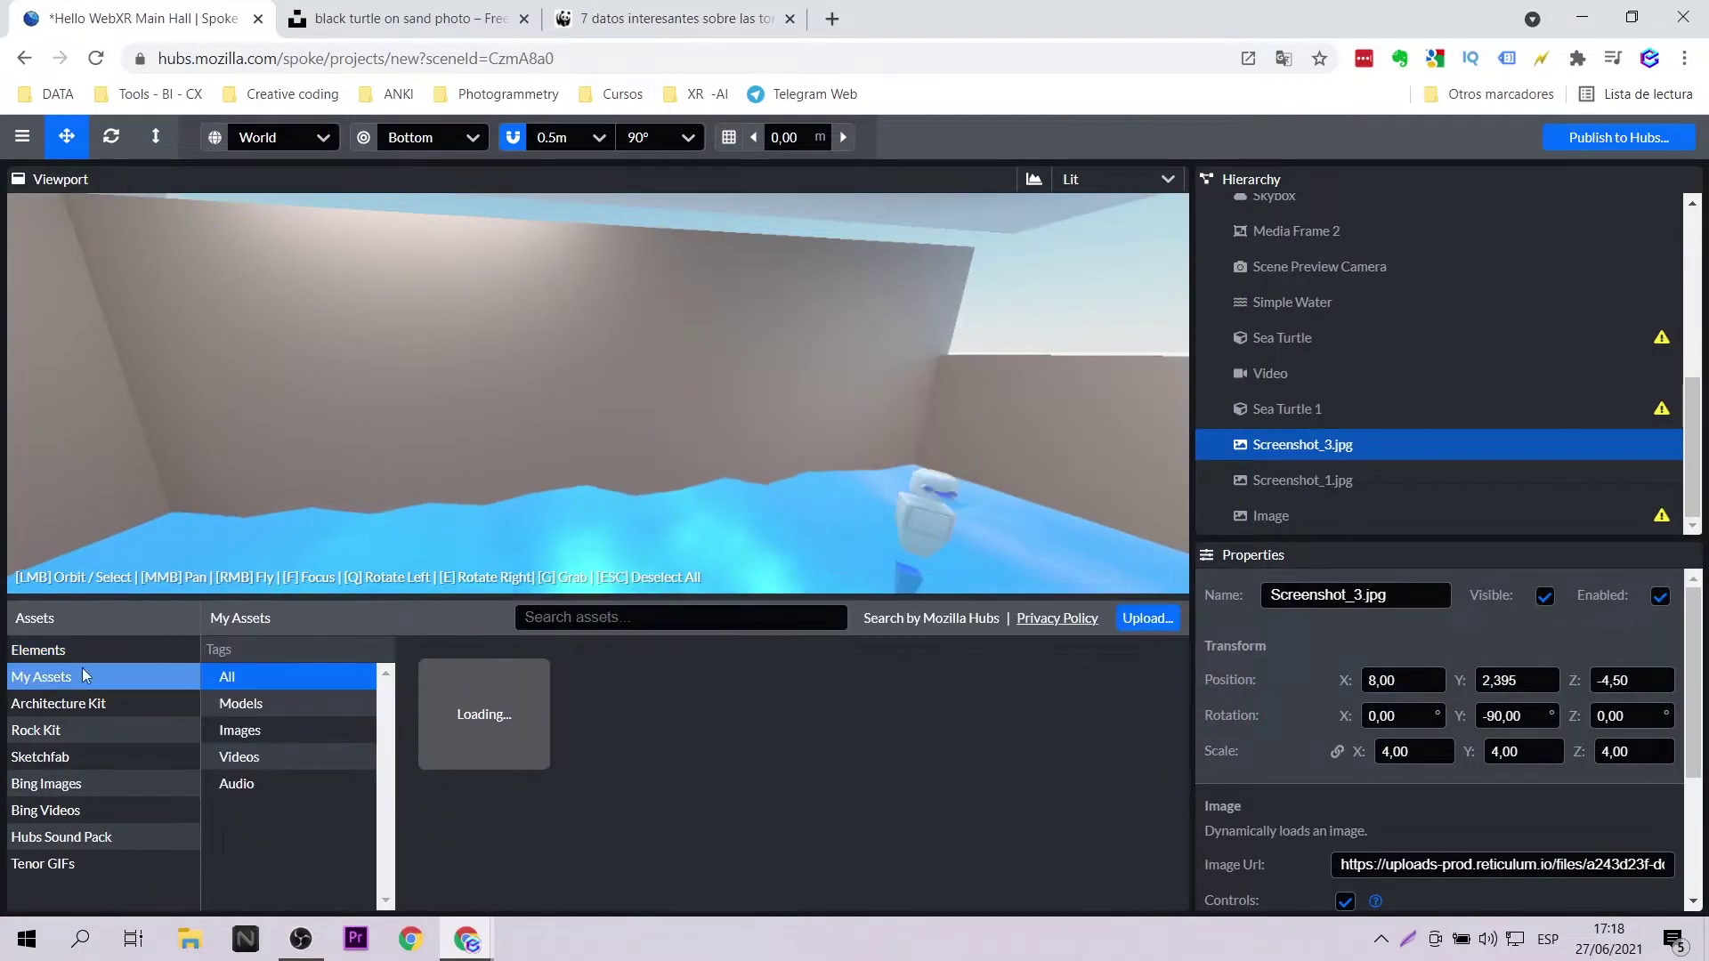
pyautogui.click(1155, 625)
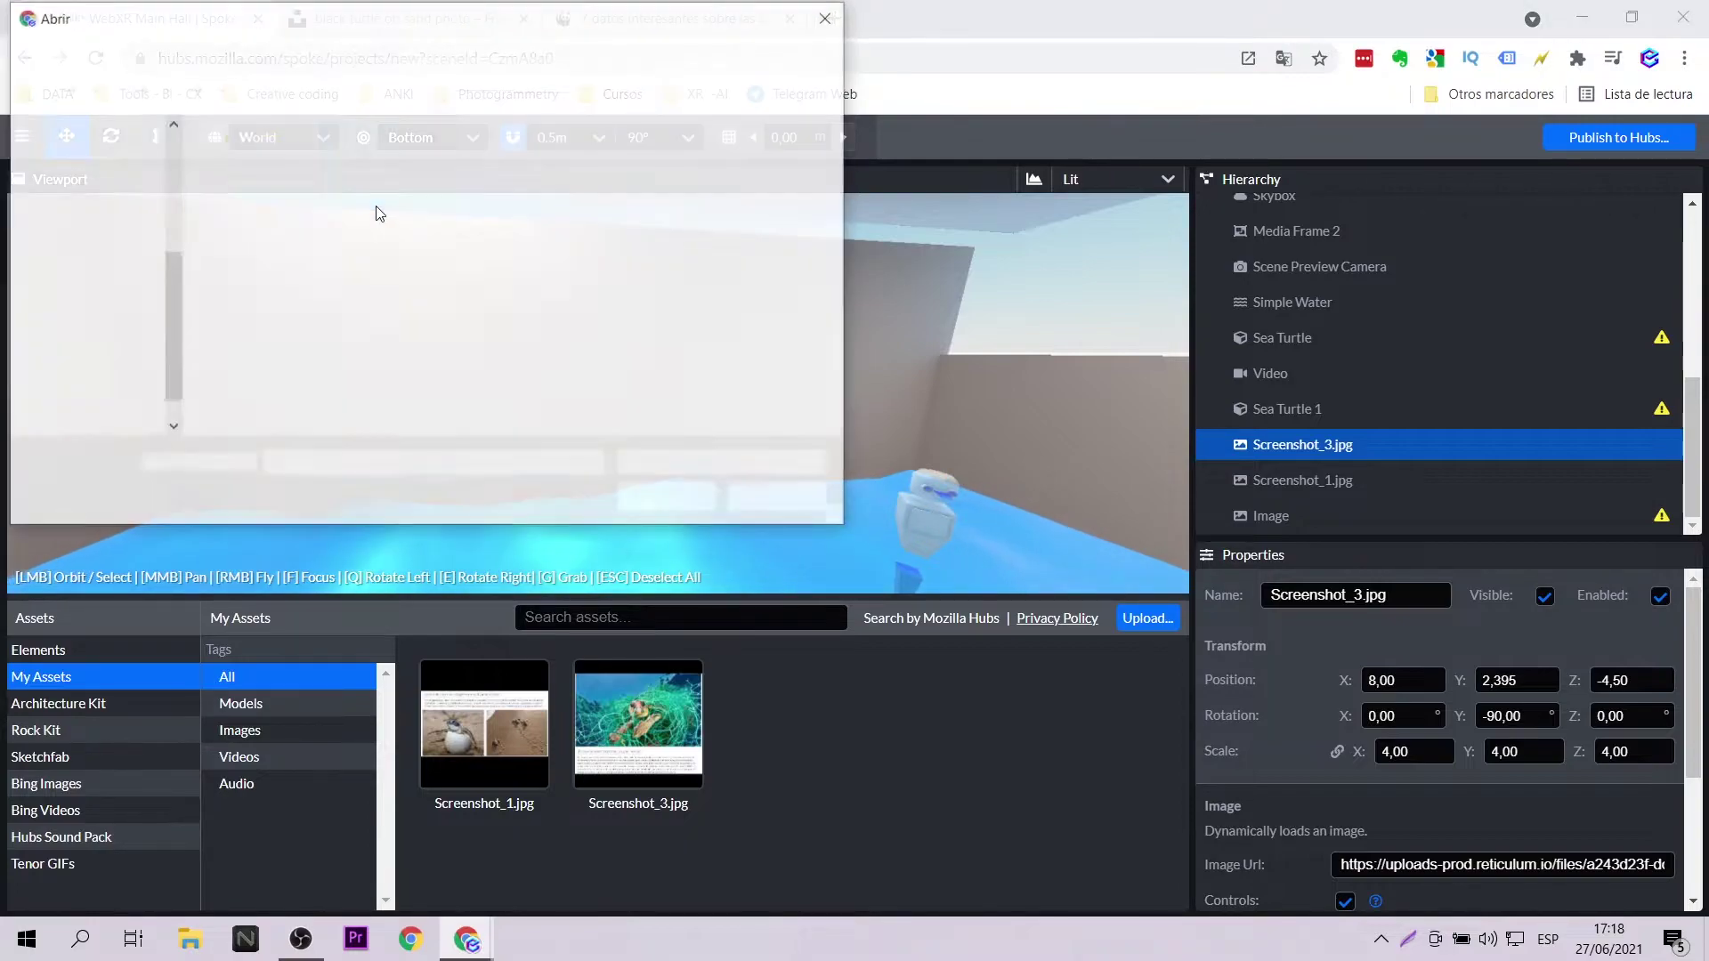
pyautogui.click(510, 332)
pyautogui.keyDown('ctrl'); pyautogui.click(377, 321); pyautogui.keyUp('ctrl')
pyautogui.click(377, 320)
pyautogui.click(668, 498)
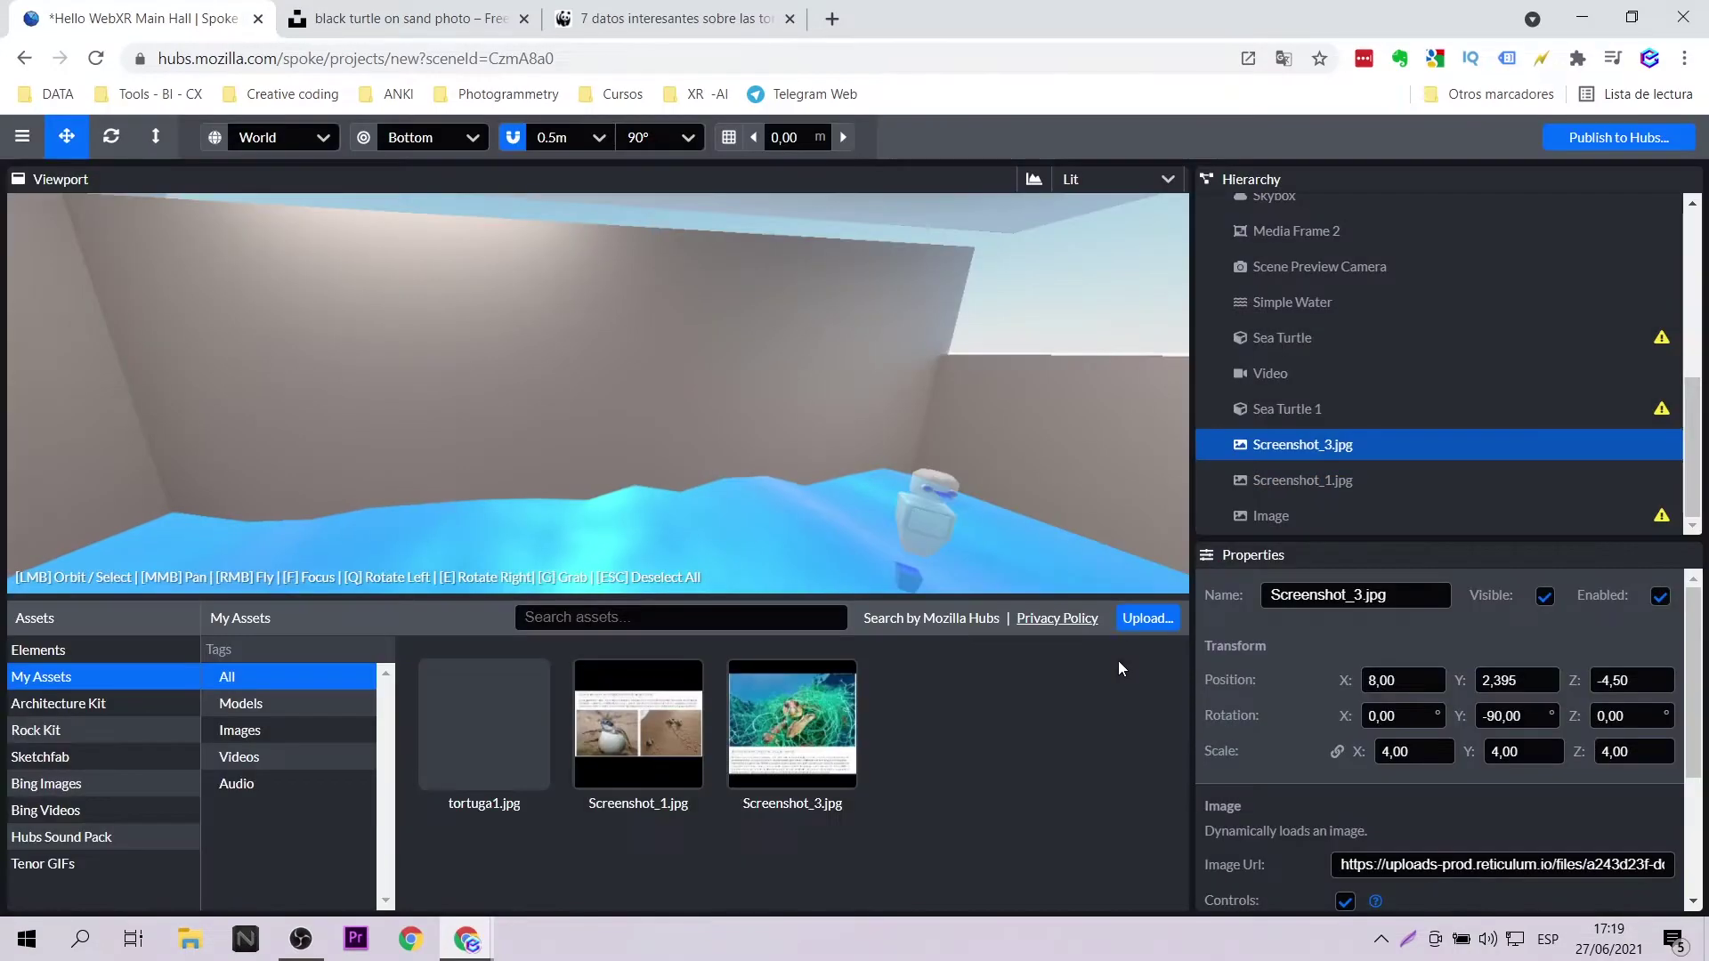
pyautogui.click(1145, 623)
pyautogui.click(499, 329)
pyautogui.click(651, 505)
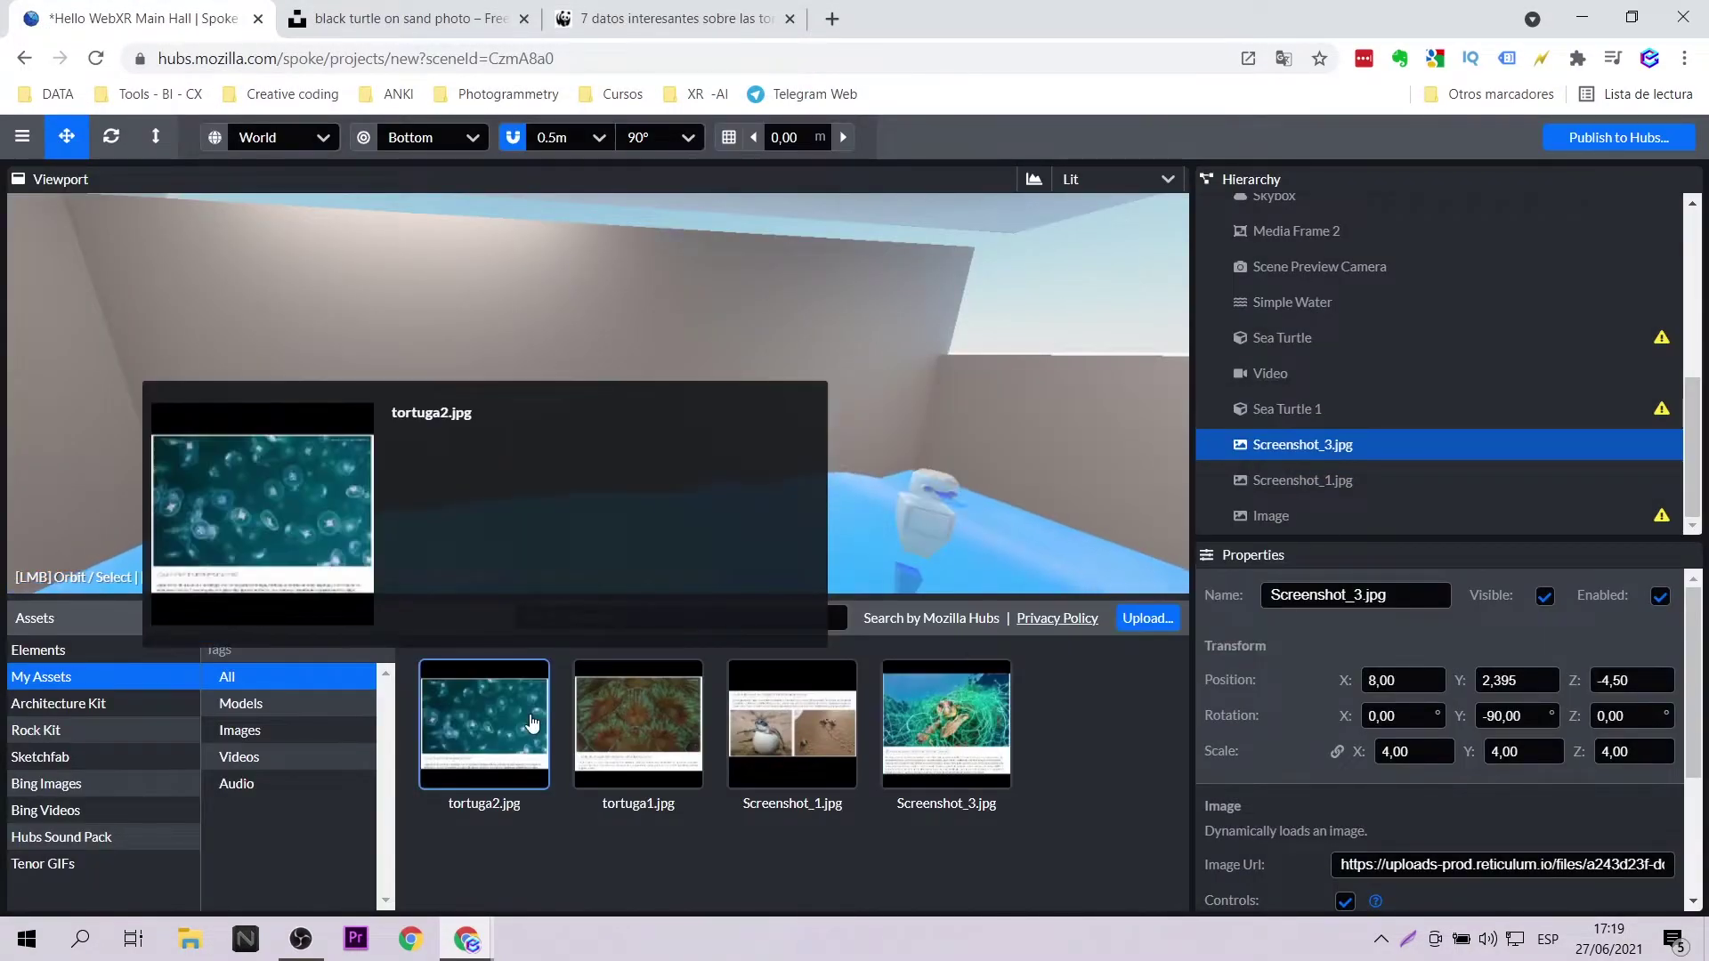
# - Place tortuga2.jpg on the empty wall at X 4.50, Y 1.857, Z 6.50, with scale 3 and Y rotation -180
pyautogui.click(485, 723)
pyautogui.click(315, 433)
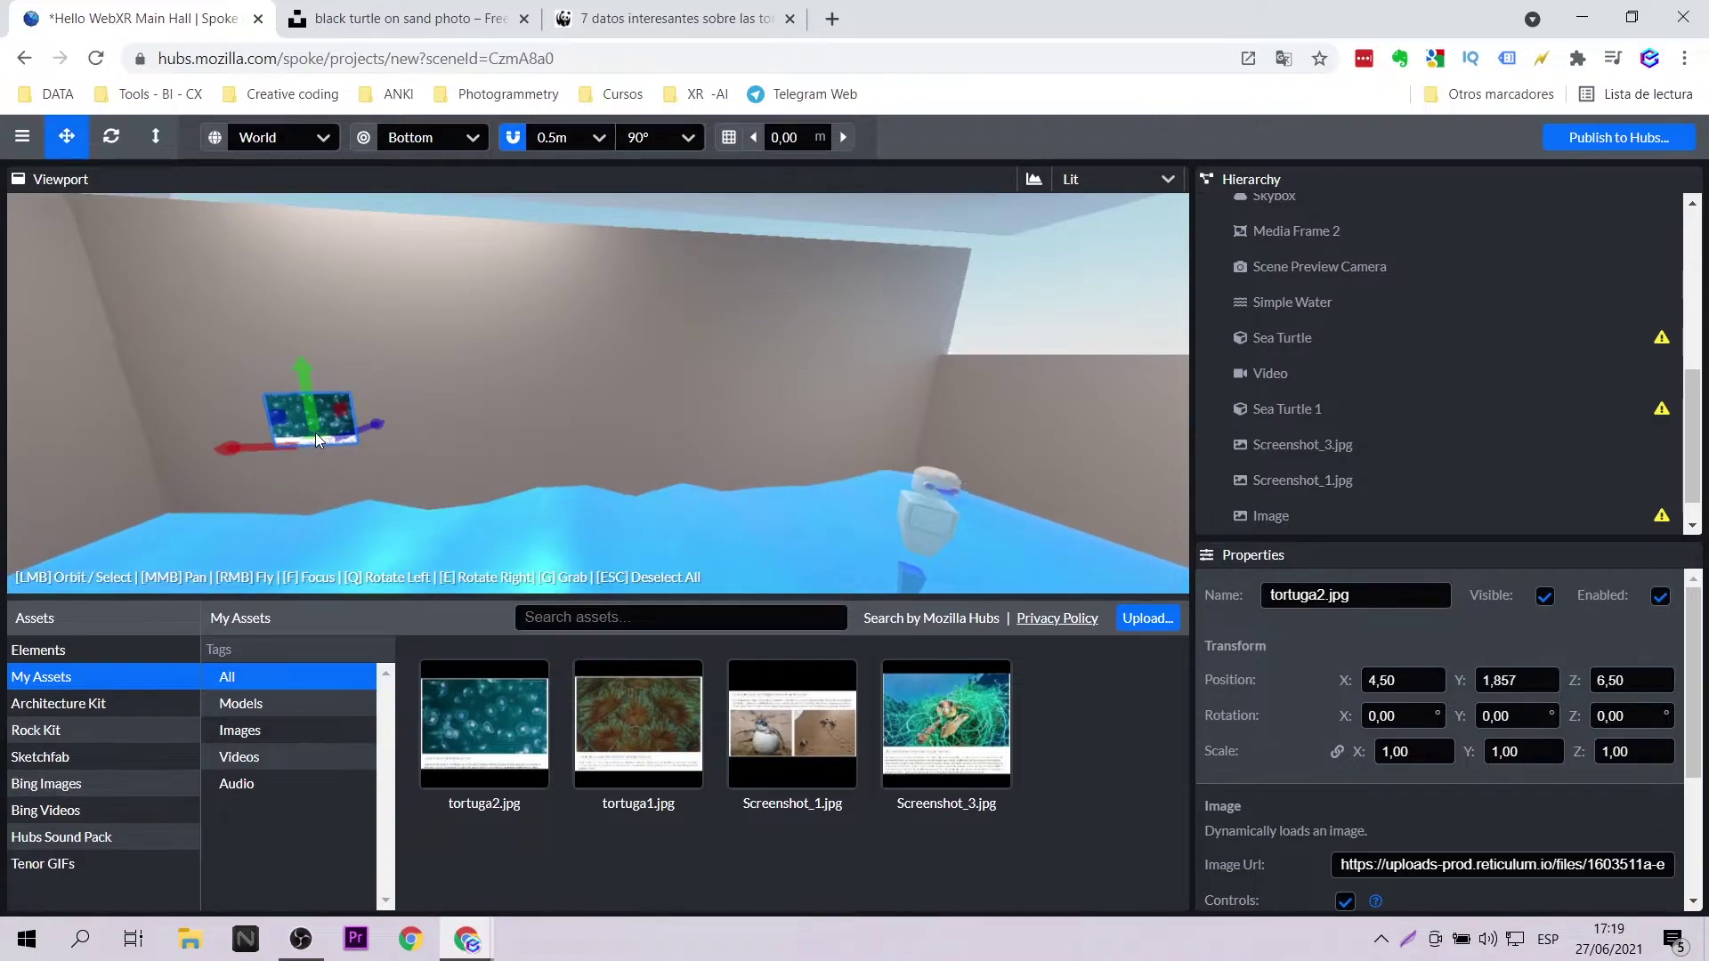
pyautogui.write('3')
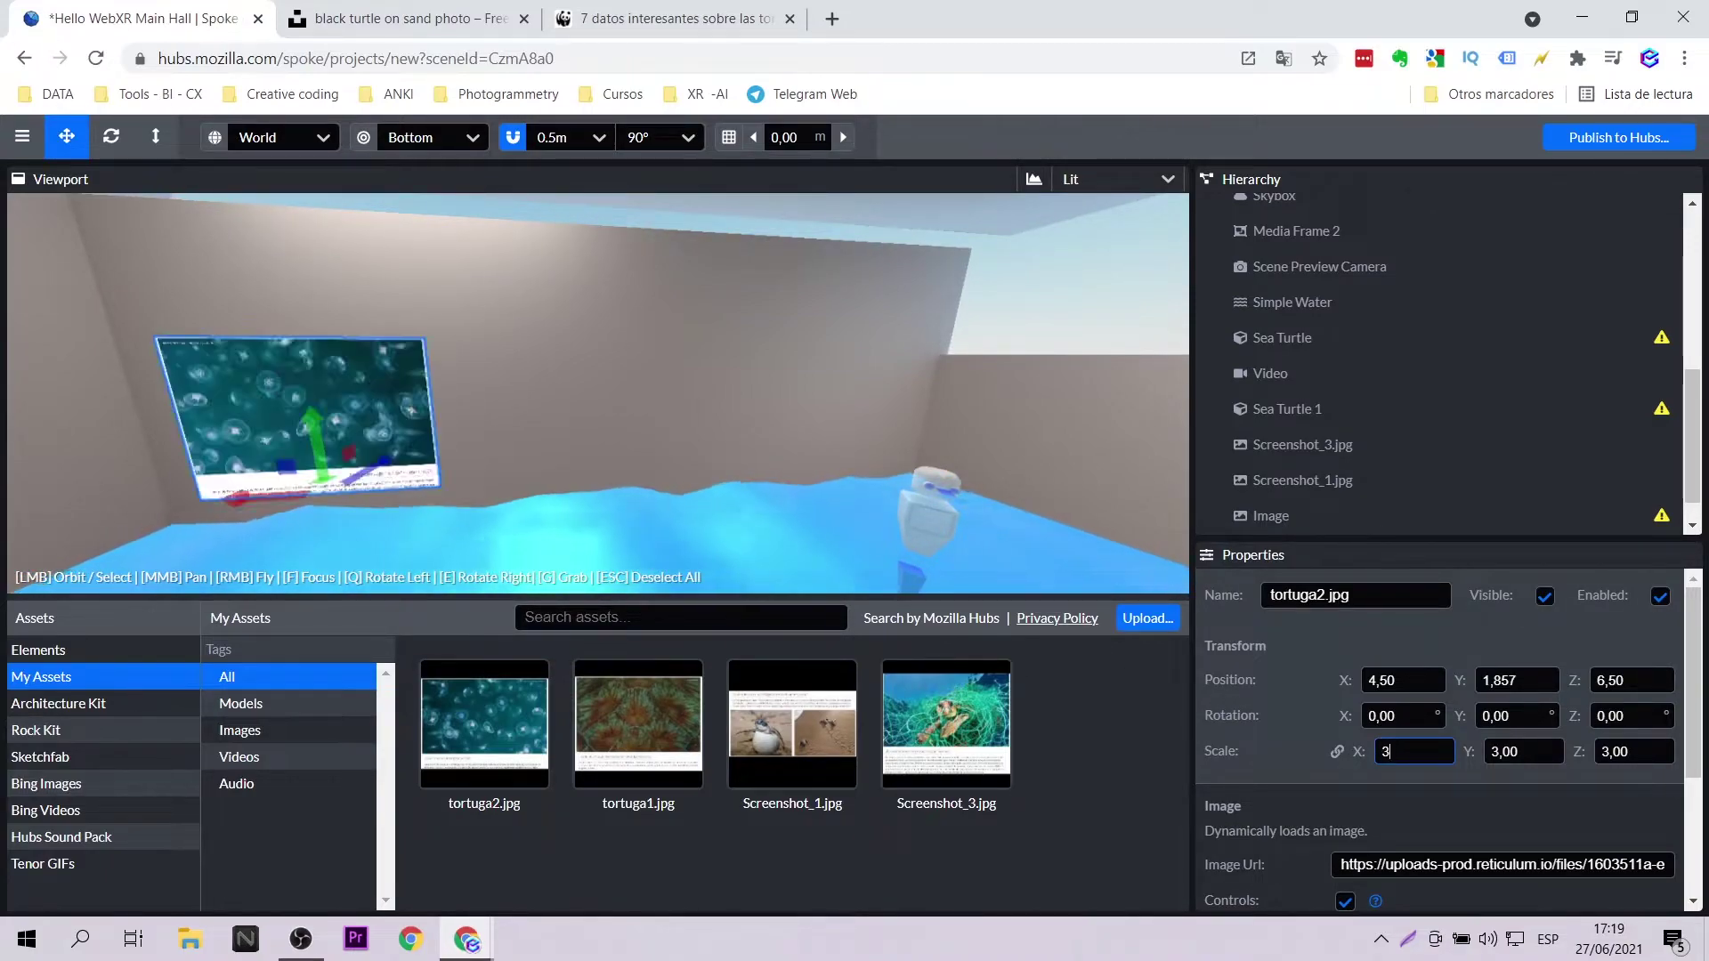
pyautogui.hotkey('shift', 'Tab')
pyautogui.hotkey('shift', 'Tab')
pyautogui.write('-9')
pyautogui.press('BackSpace')
pyautogui.write('180')
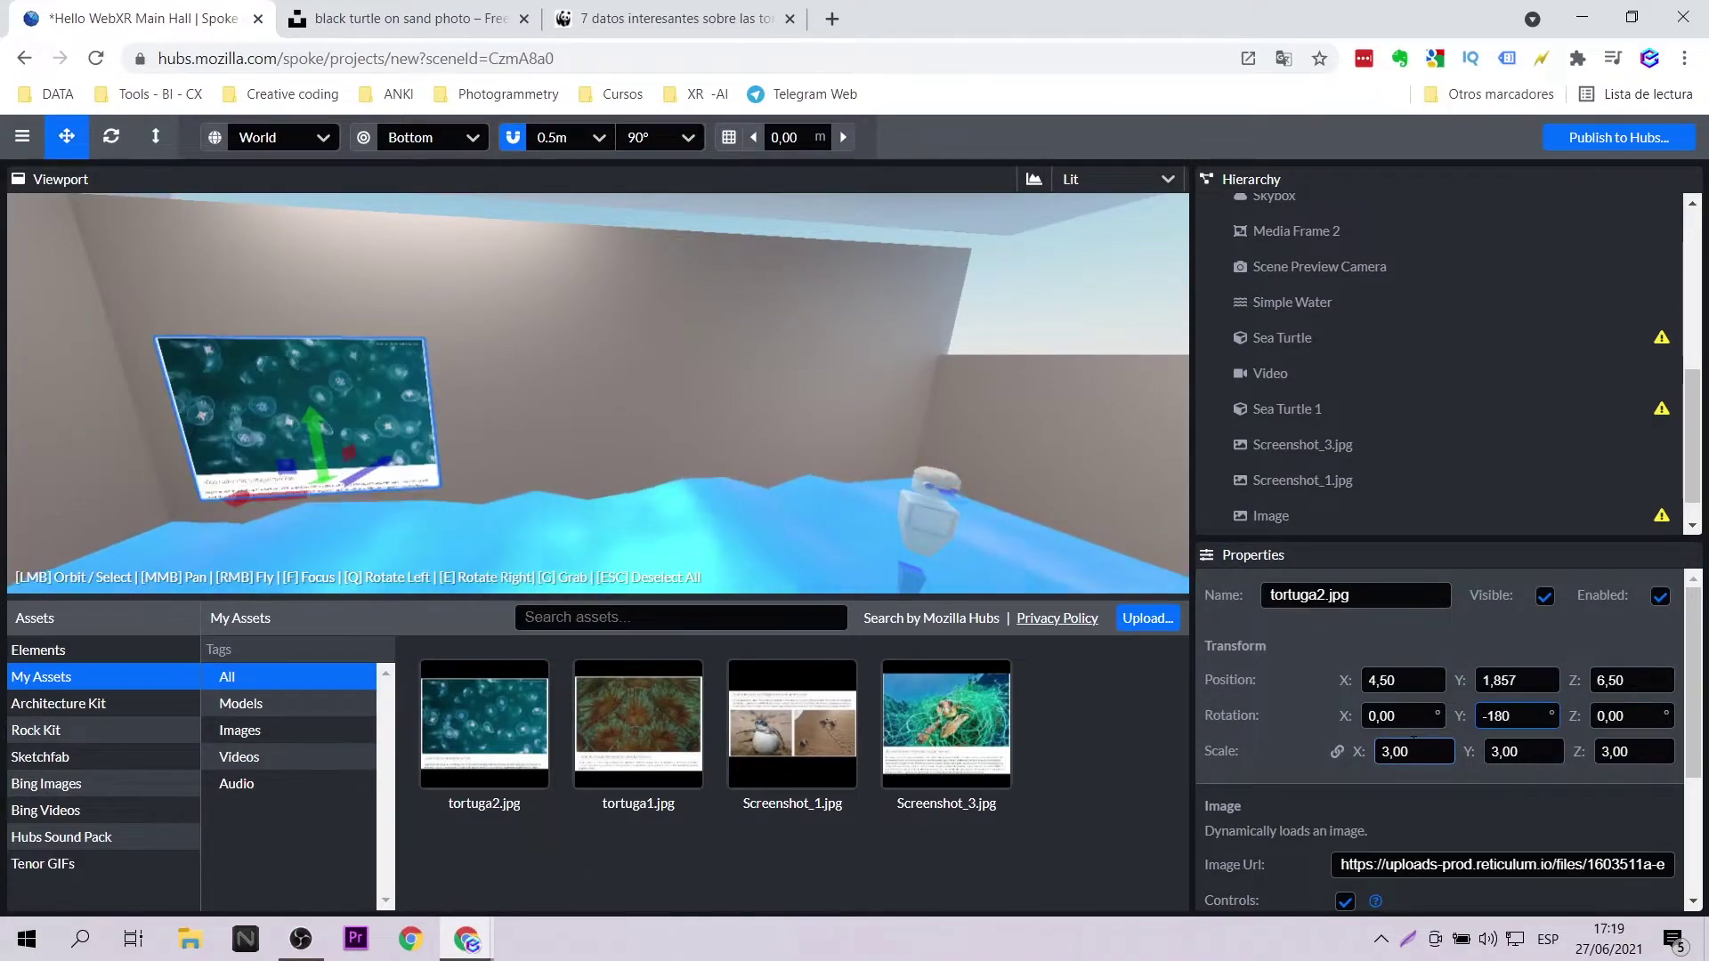
# - Enlarge the tortuga2.jpg picture to a uniform scale of 4 and adjust its position on the wall
pyautogui.click(1414, 744)
pyautogui.write('4')
pyautogui.moveTo(323, 447)
pyautogui.mouseDown()
pyautogui.moveTo(322, 431)
pyautogui.moveTo(297, 468)
pyautogui.mouseUp()
pyautogui.scroll(3, 320, 431)
pyautogui.scroll(-5, 321, 445)
# - Place tortuga1.jpg beside the jellyfish picture at X -2.00, Y 2.37, Z 6.50, with scale 4 and Y rotation -180
pyautogui.click(647, 719)
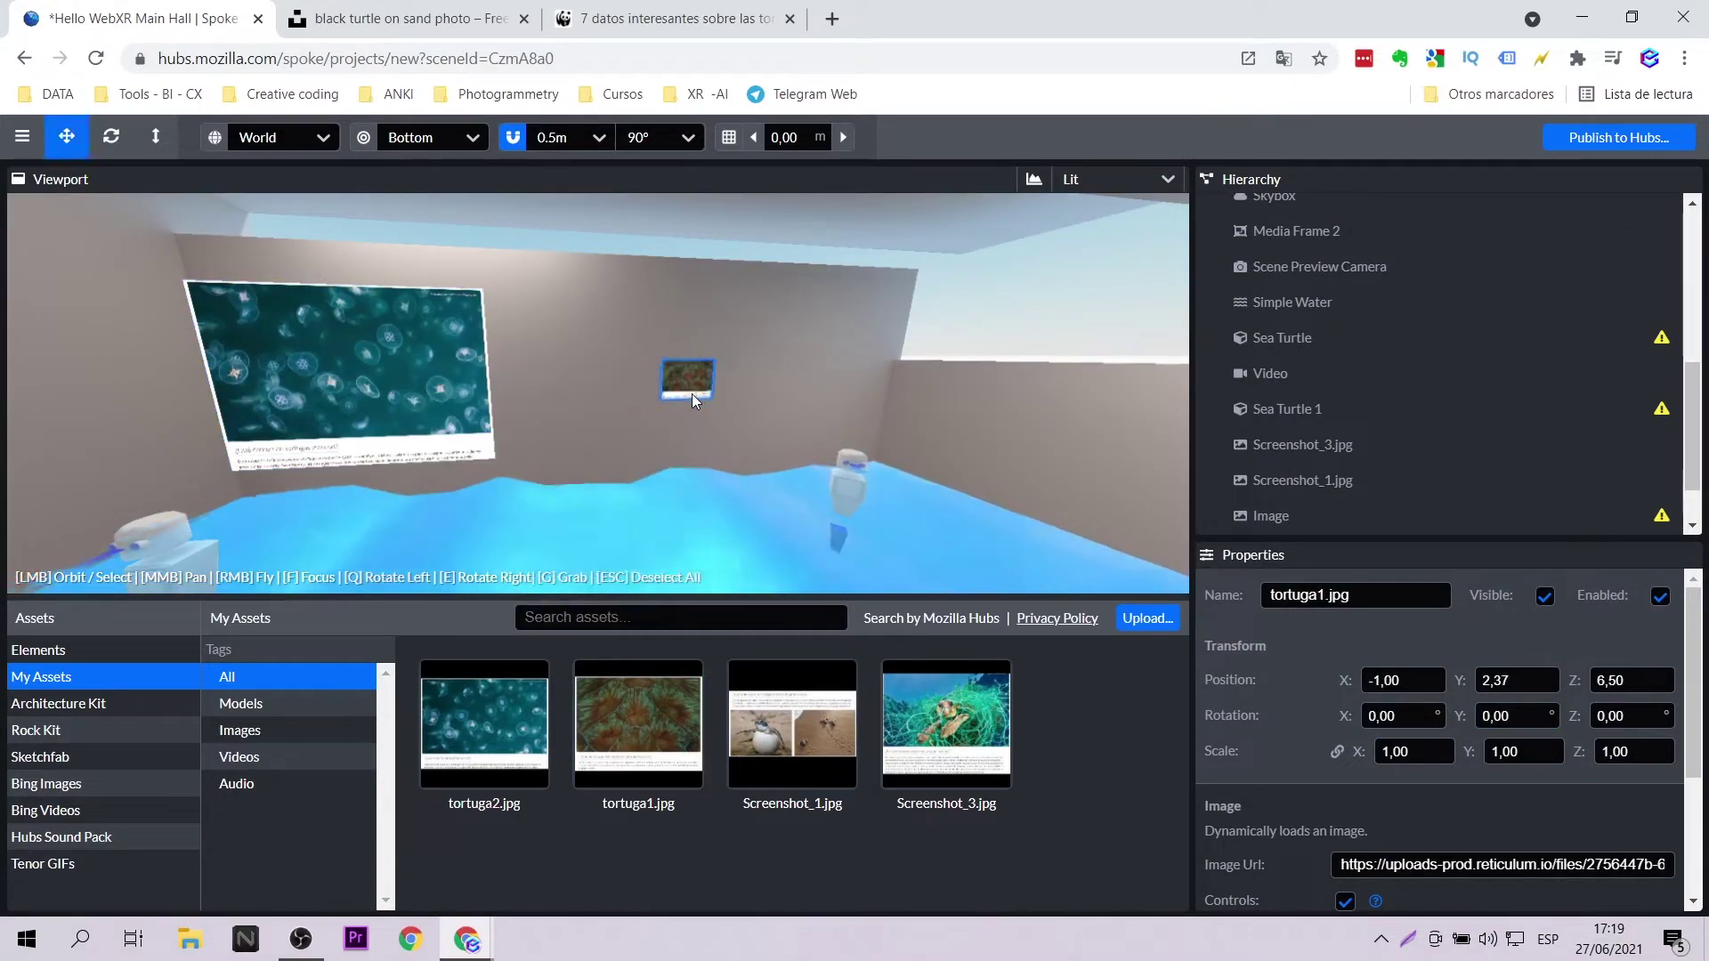
pyautogui.click(691, 394)
pyautogui.click(1413, 751)
pyautogui.write('4')
pyautogui.hotkey('shift', 'Tab')
pyautogui.hotkey('shift', 'Tab')
pyautogui.scroll(5, 781, 477)
pyautogui.moveTo(683, 504); pyautogui.dragTo(801, 508)
pyautogui.scroll(-7, 757, 472)
pyautogui.moveTo(752, 469); pyautogui.dragTo(498, 427, button='right')
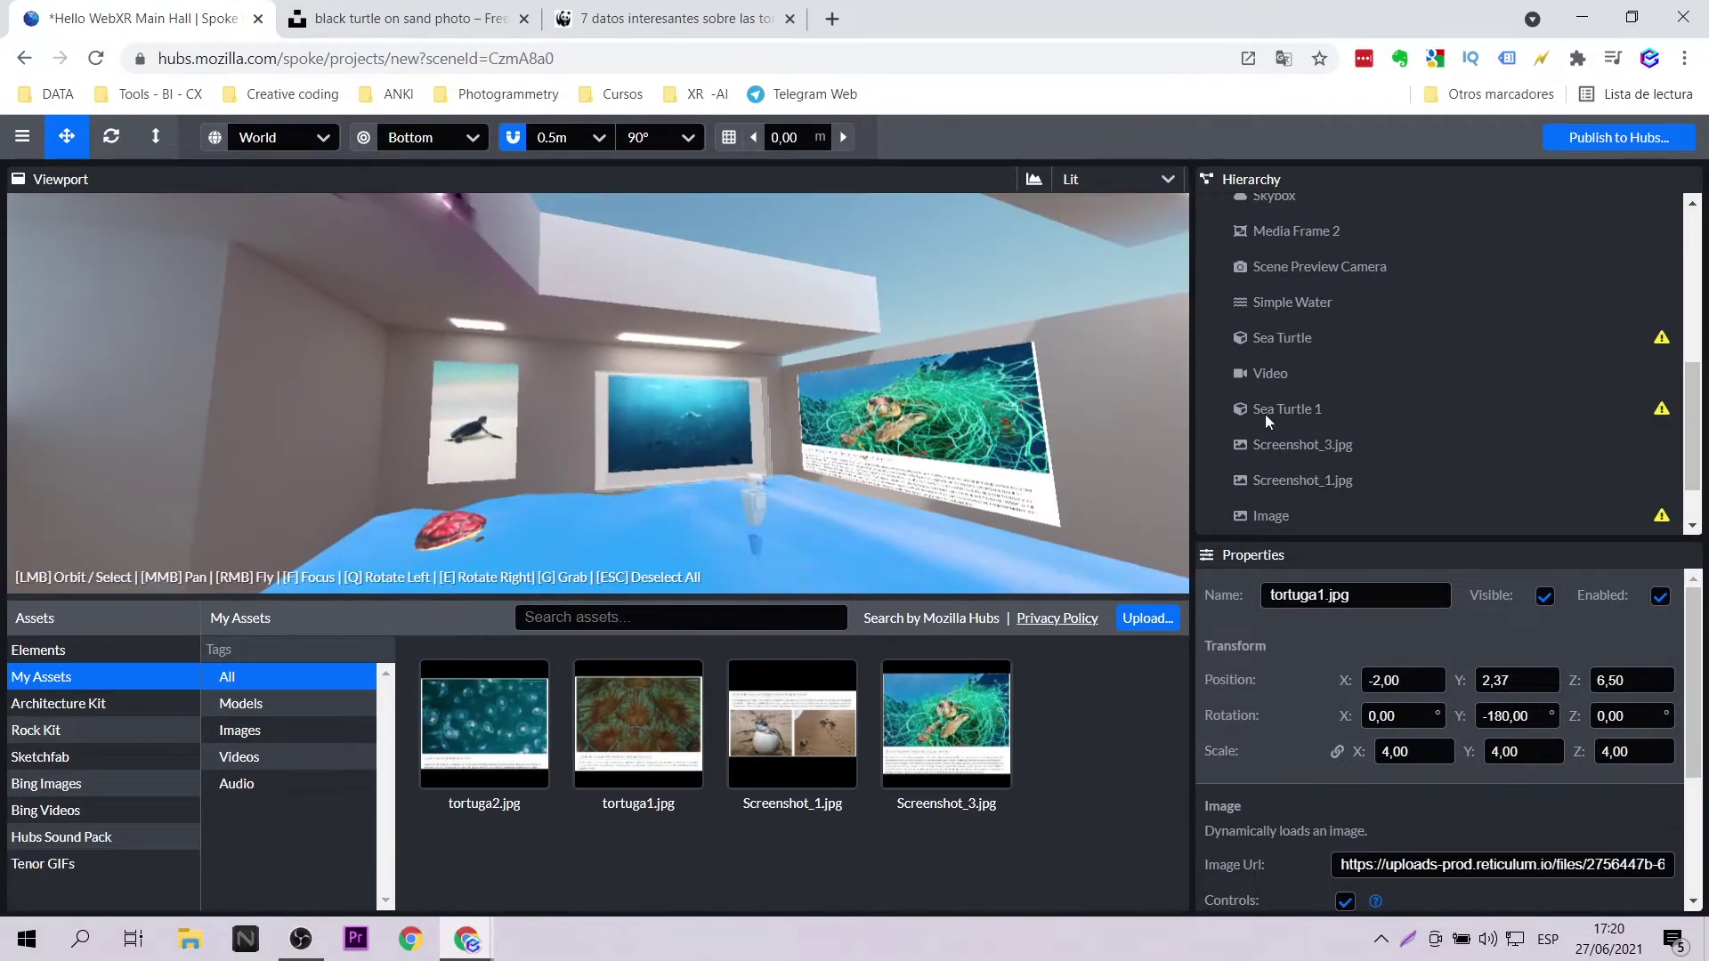
# - Select the Video element and review its projection, controls, autoplay and loop options
pyautogui.scroll(2, 1362, 419)
pyautogui.click(1296, 416)
pyautogui.scroll(-1, 1433, 778)
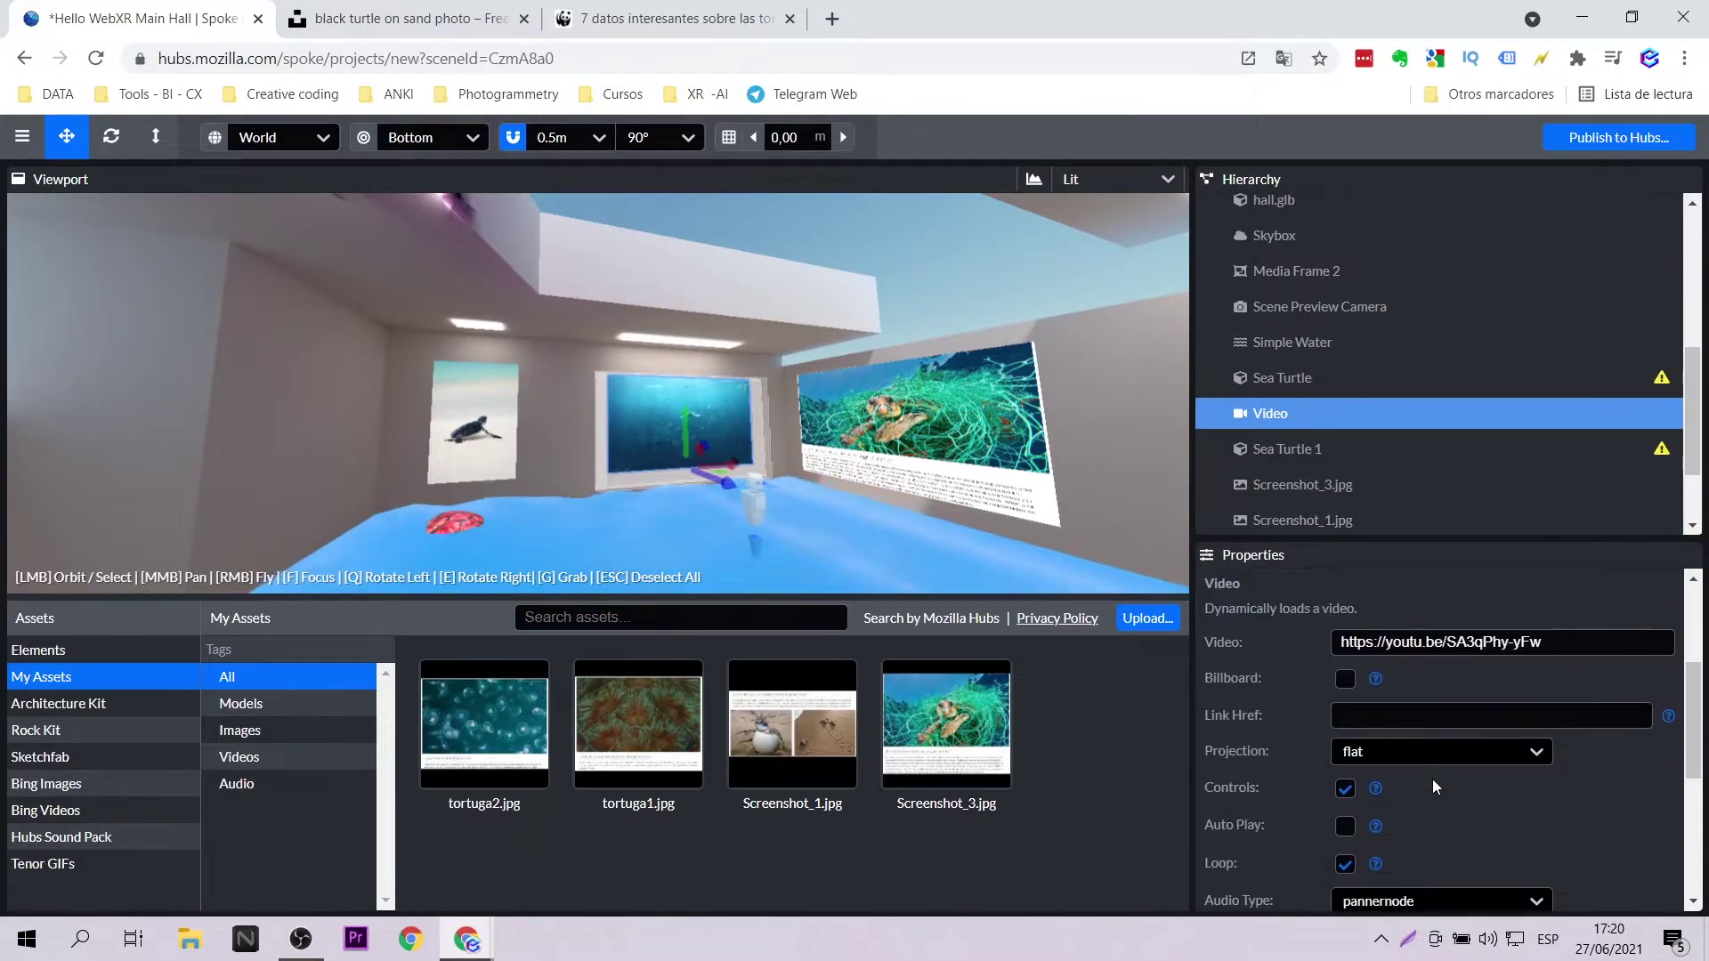
pyautogui.click(1386, 757)
pyautogui.scroll(-3, 801, 523)
# - Upload the "Emiliusvgs perfil" logo image from the GRAFICAS EMILIUSVGS folder to My Assets
pyautogui.moveTo(619, 399); pyautogui.dragTo(400, 399, button='right')
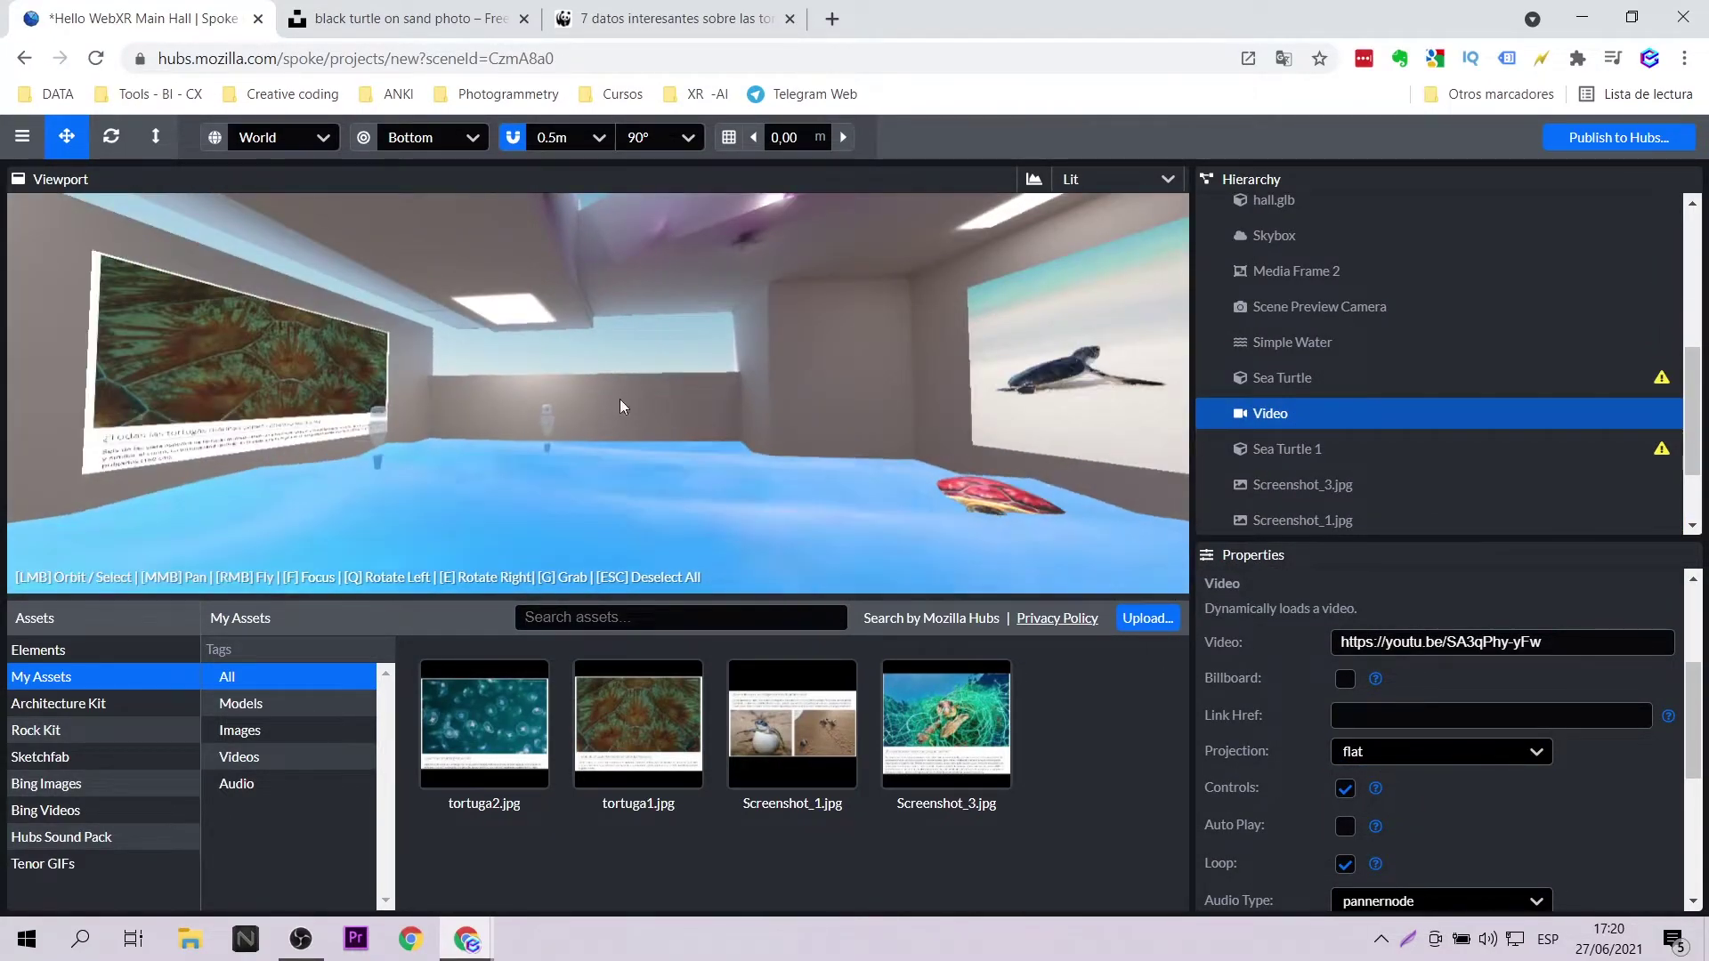
pyautogui.scroll(4, 473, 381)
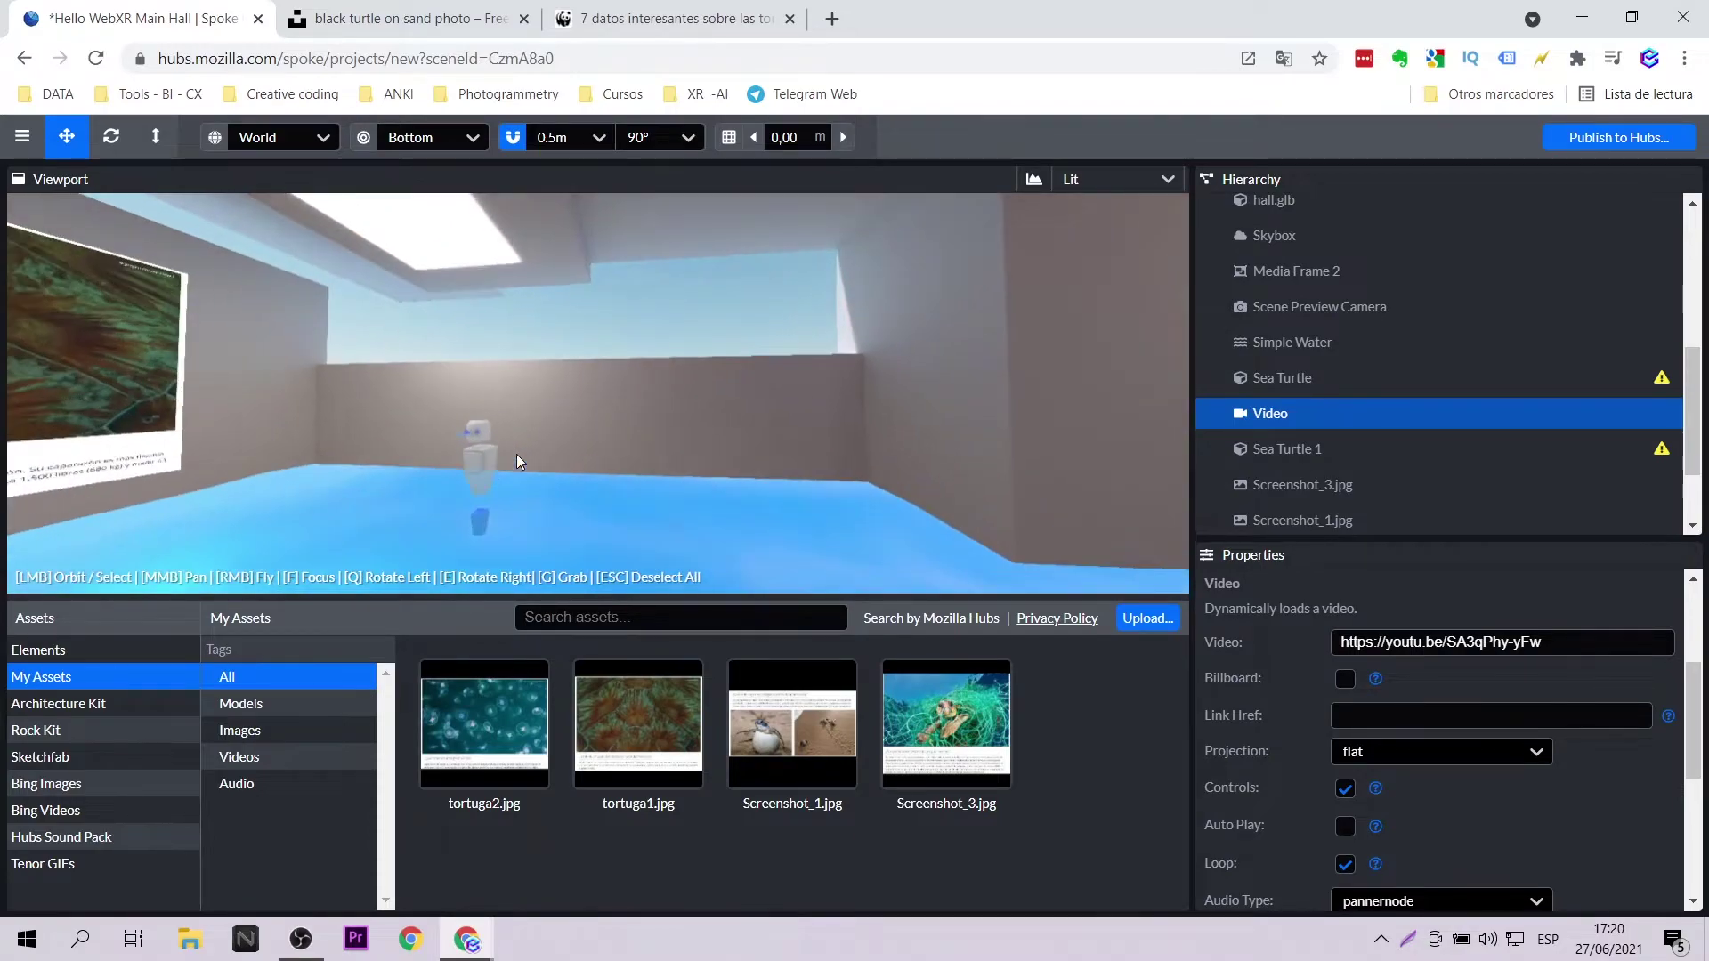
pyautogui.scroll(-2, 634, 427)
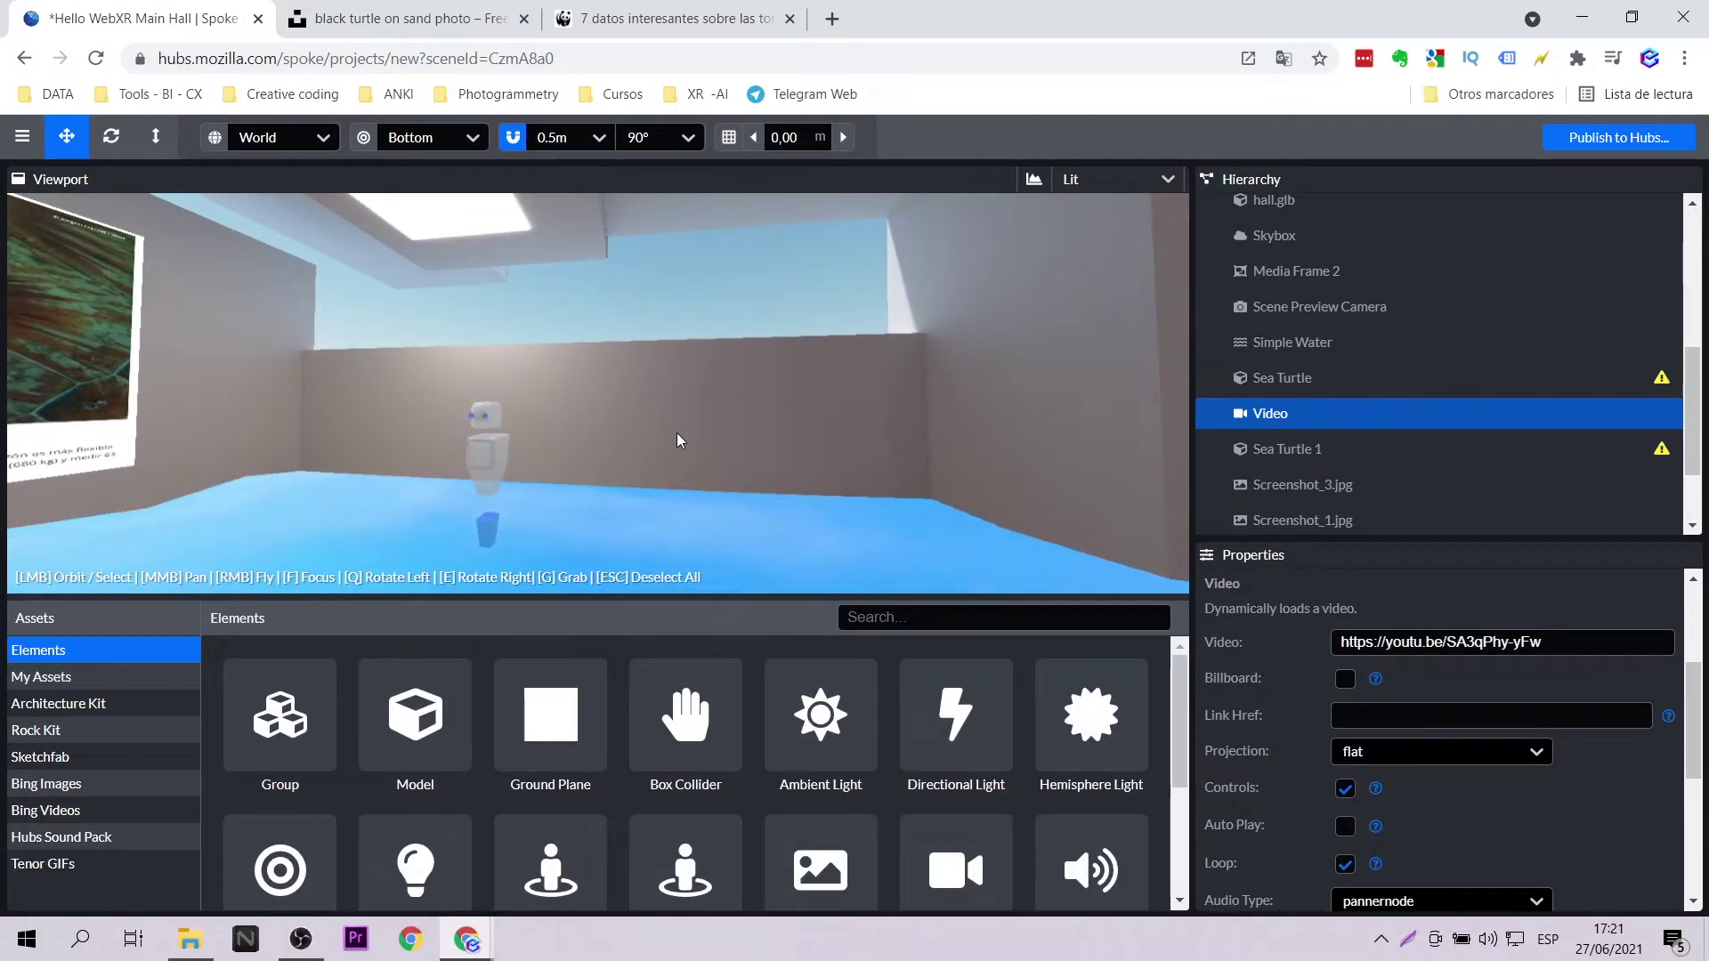
pyautogui.scroll(2, 678, 437)
pyautogui.scroll(-3, 787, 761)
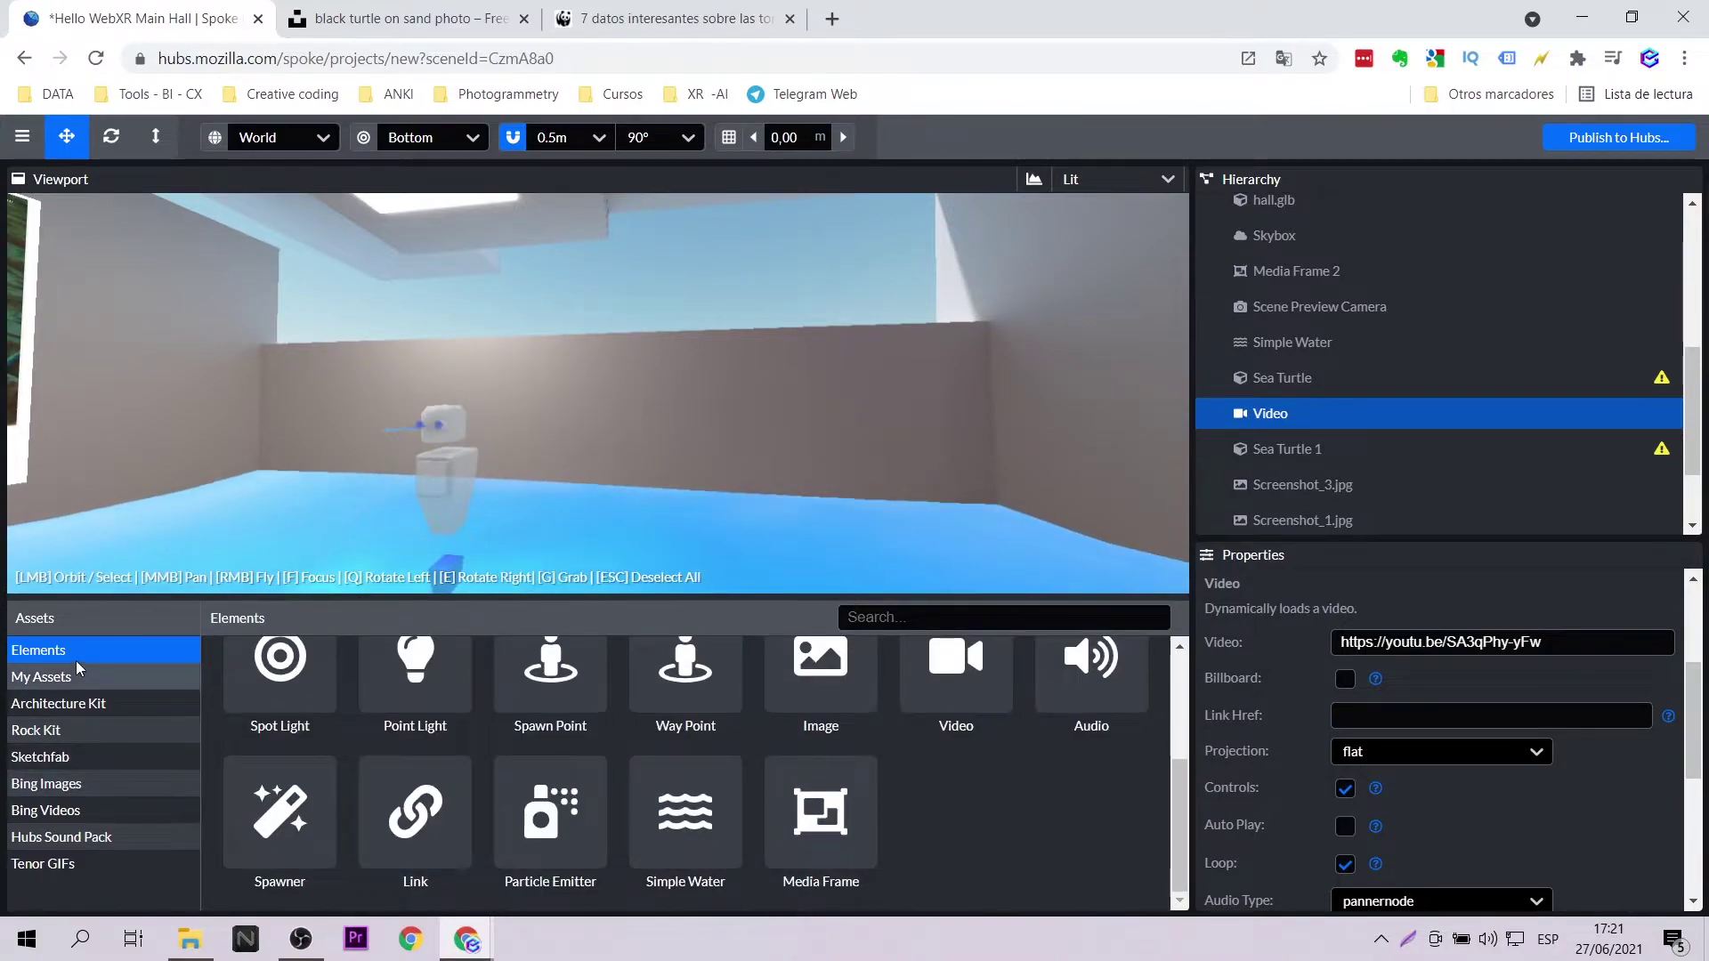
pyautogui.click(49, 681)
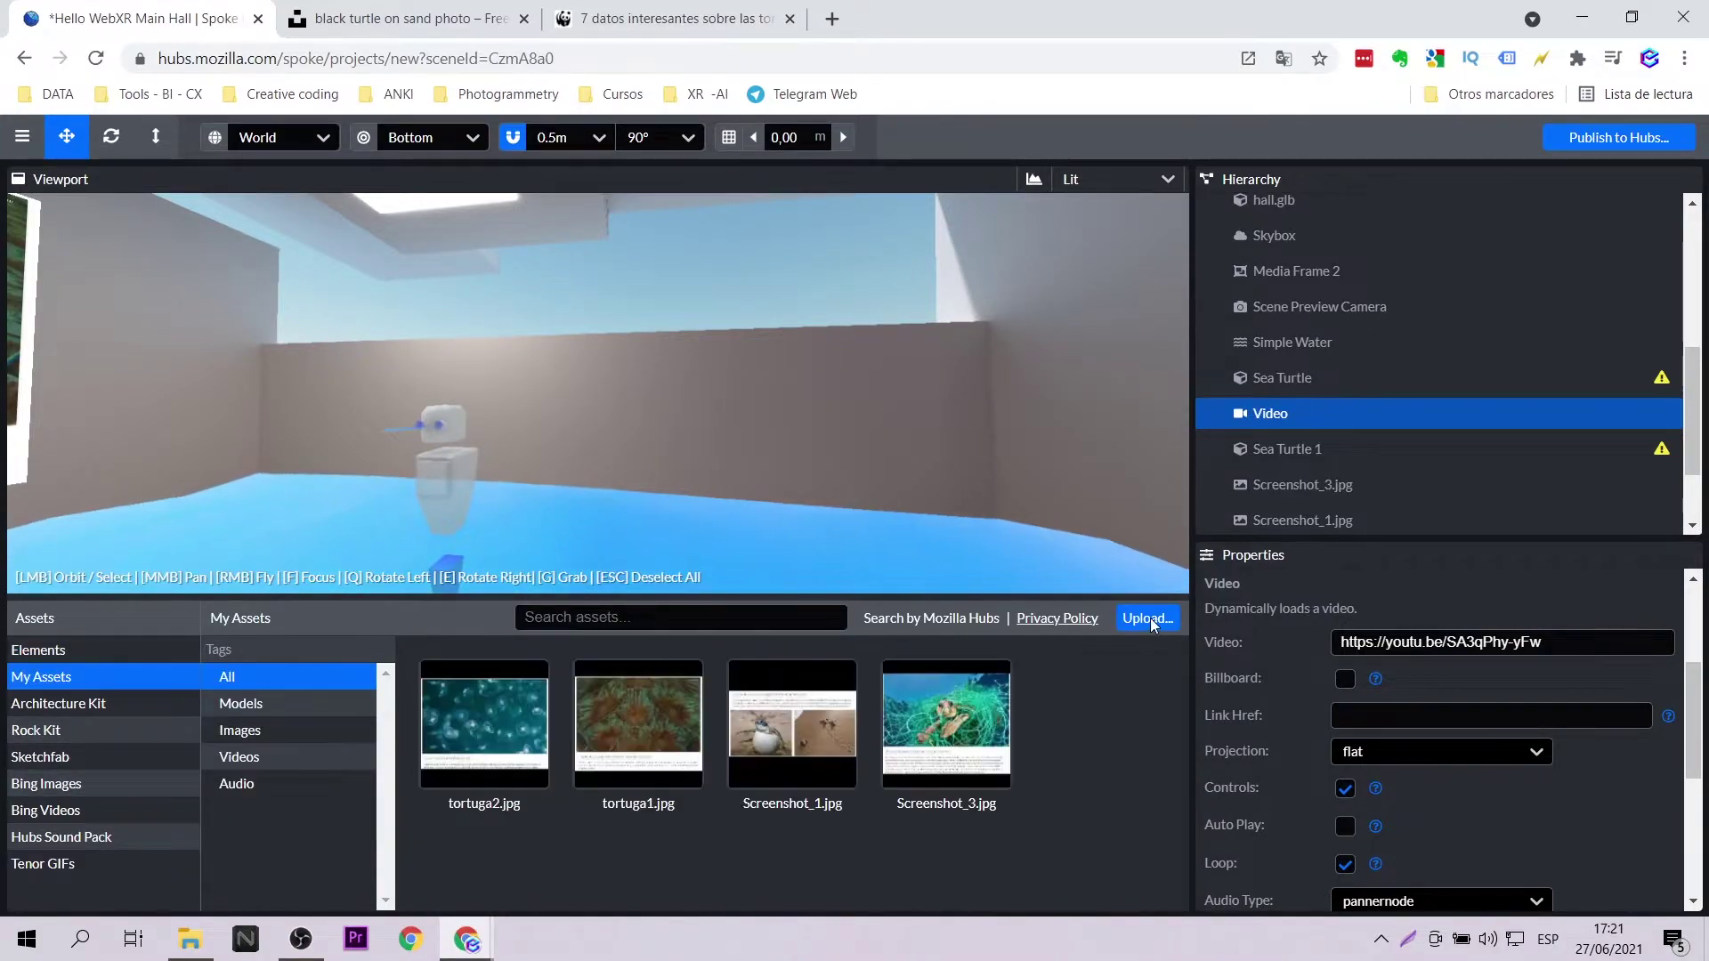
pyautogui.click(1147, 617)
pyautogui.click(296, 336)
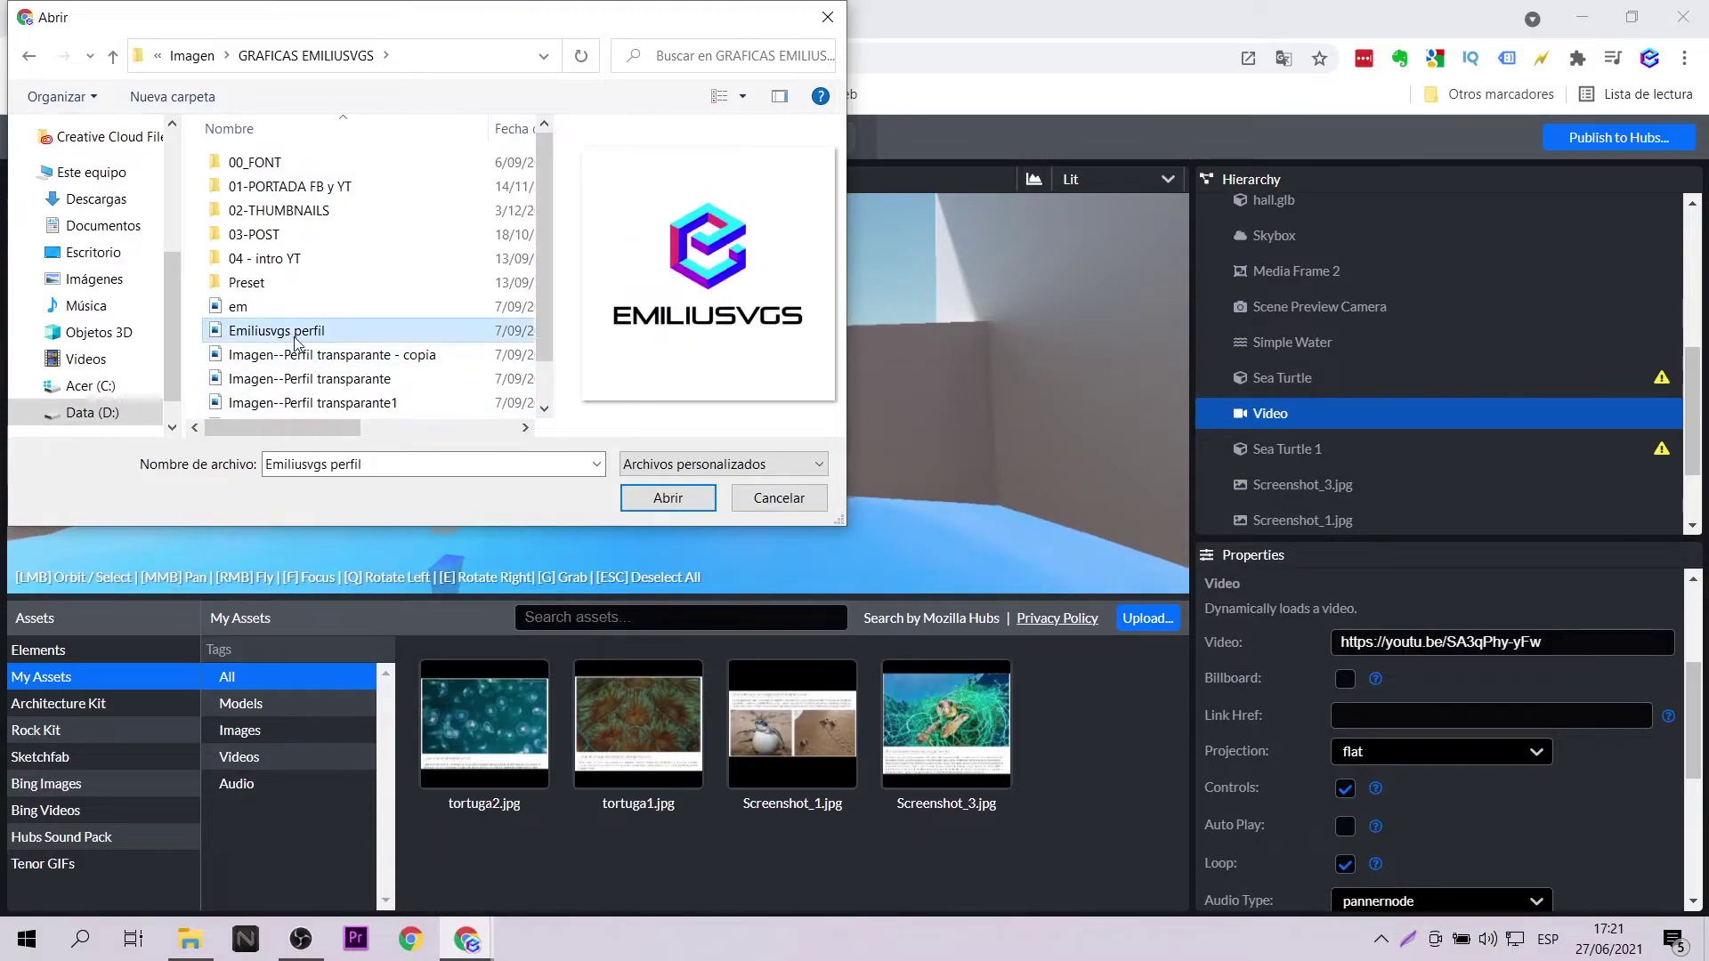
pyautogui.click(668, 498)
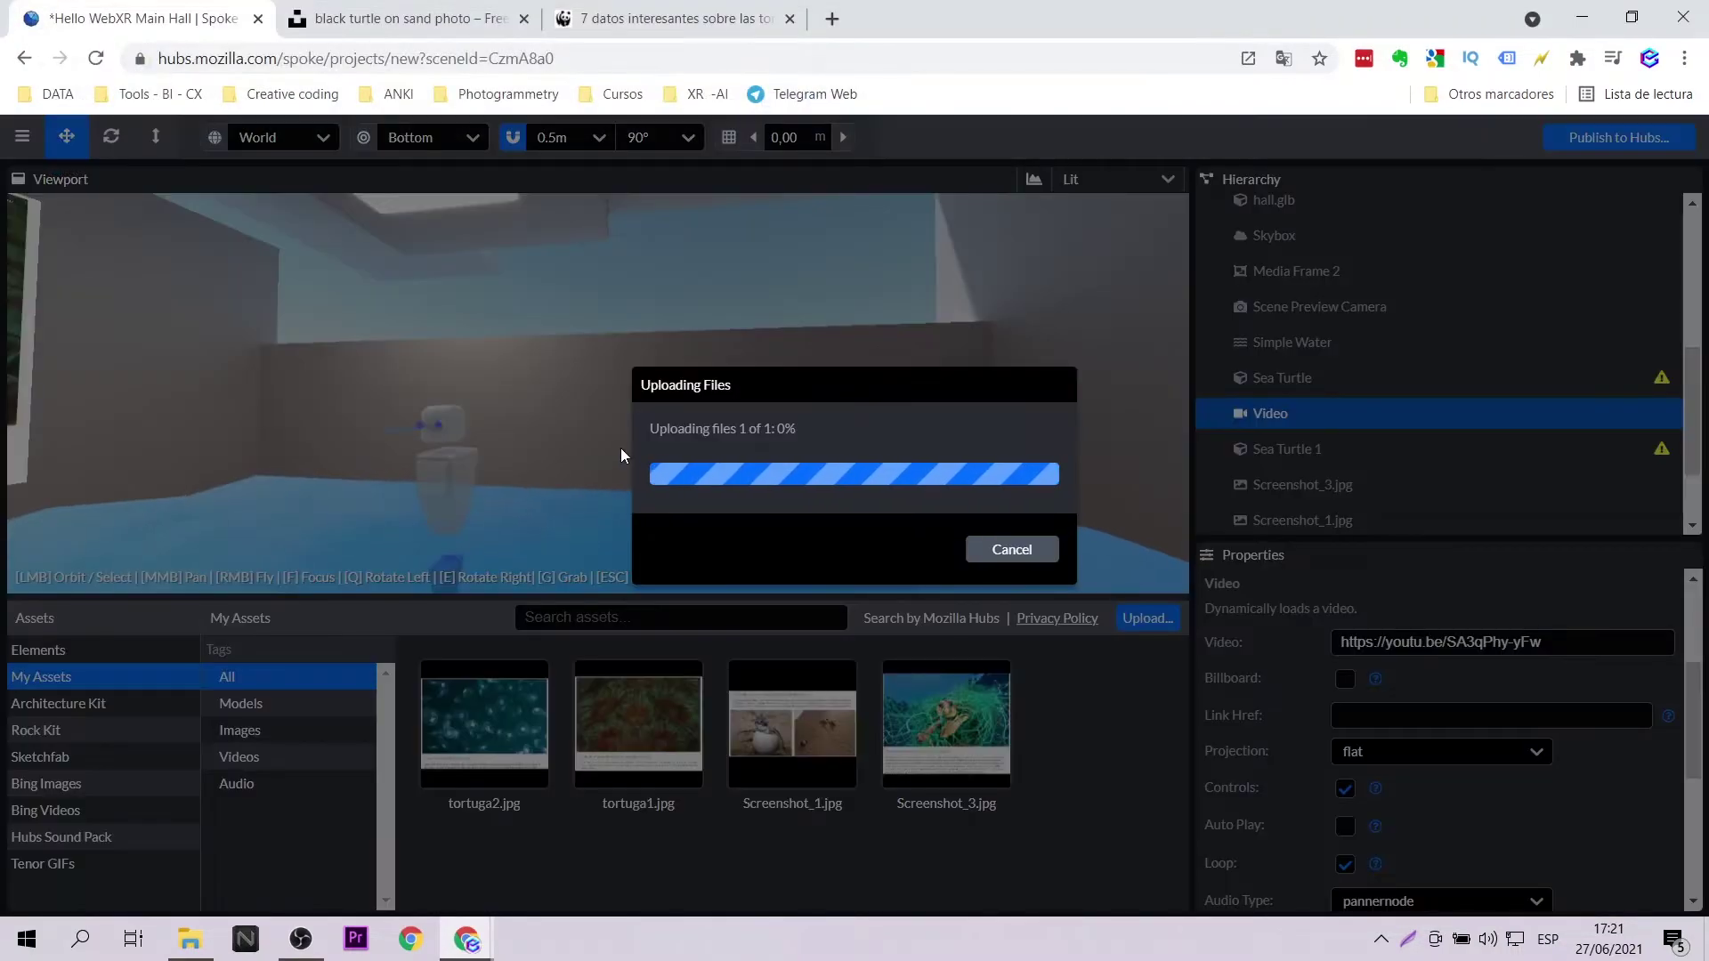